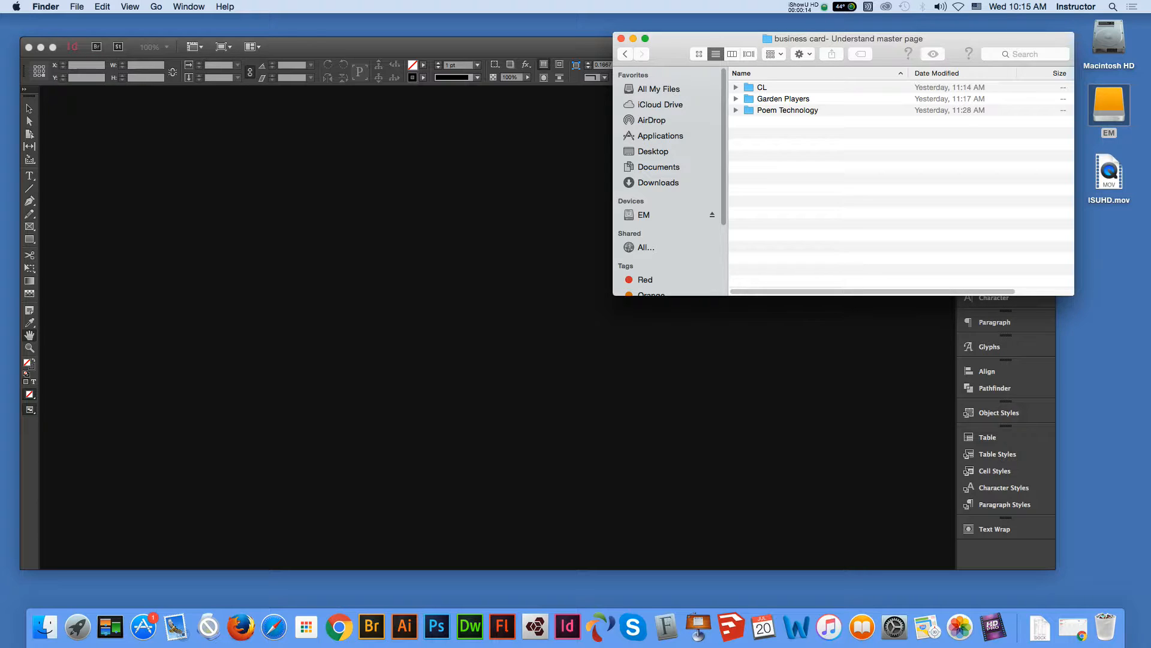
Open the CL folder to view its files and switch back to InDesign
left_click(762, 87)
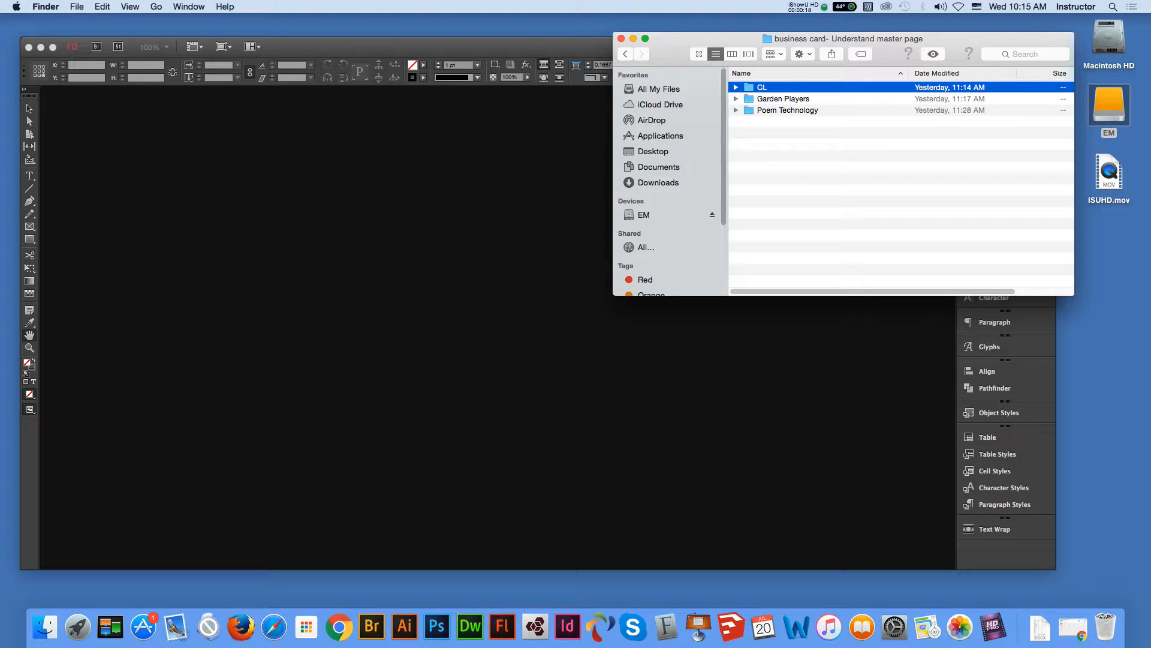
double_click(762, 87)
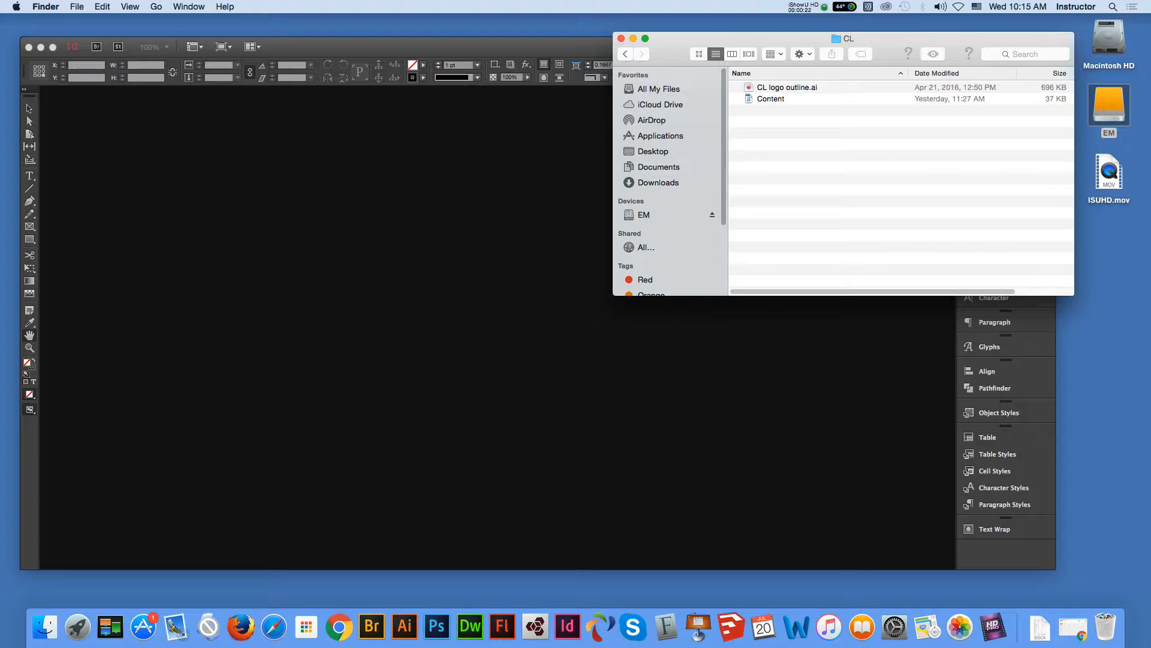
key("super+Tab")
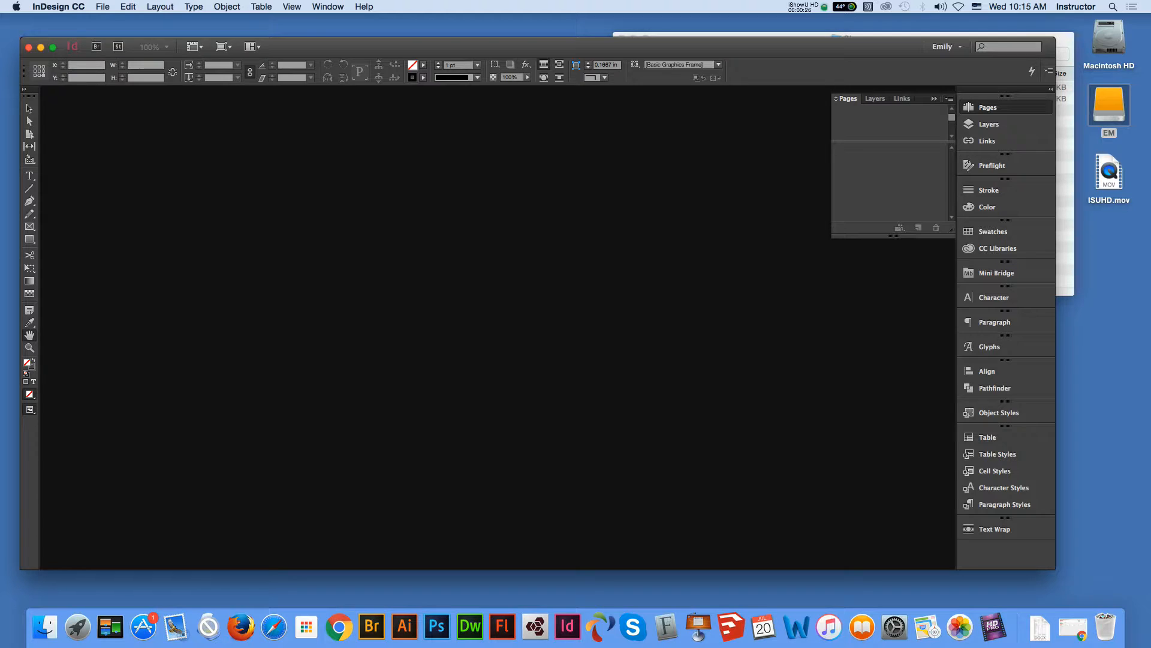
Start a new document with facing pages turned off and the number of pages set to 2
left_click(103, 7)
mouse_move(113, 21)
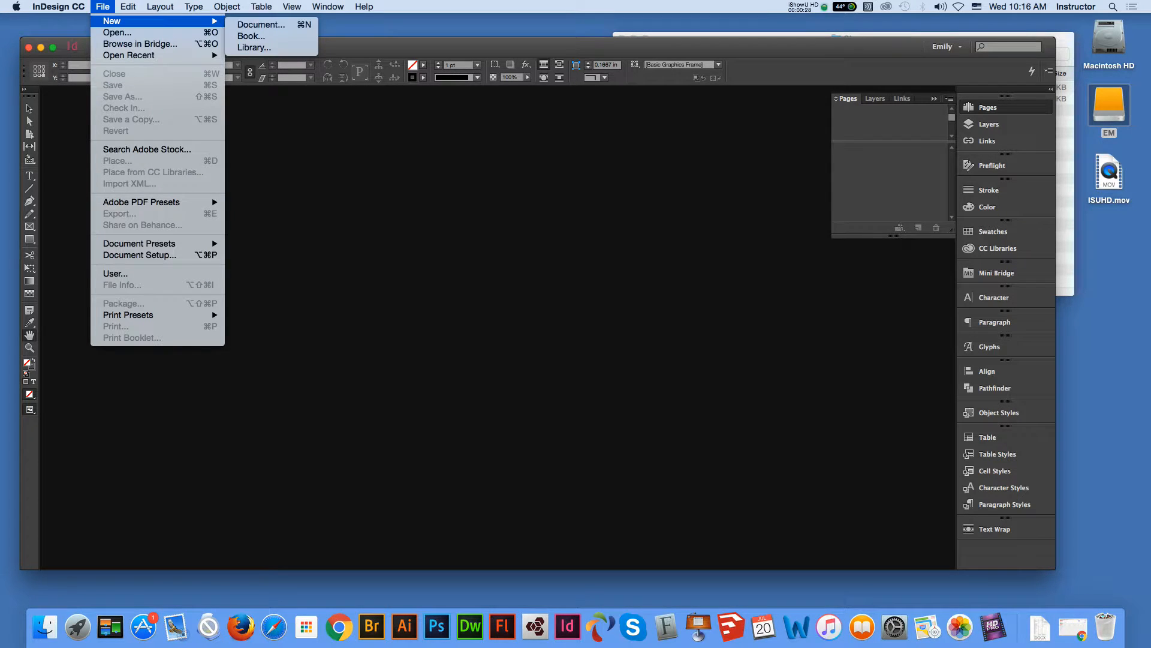
left_click(261, 25)
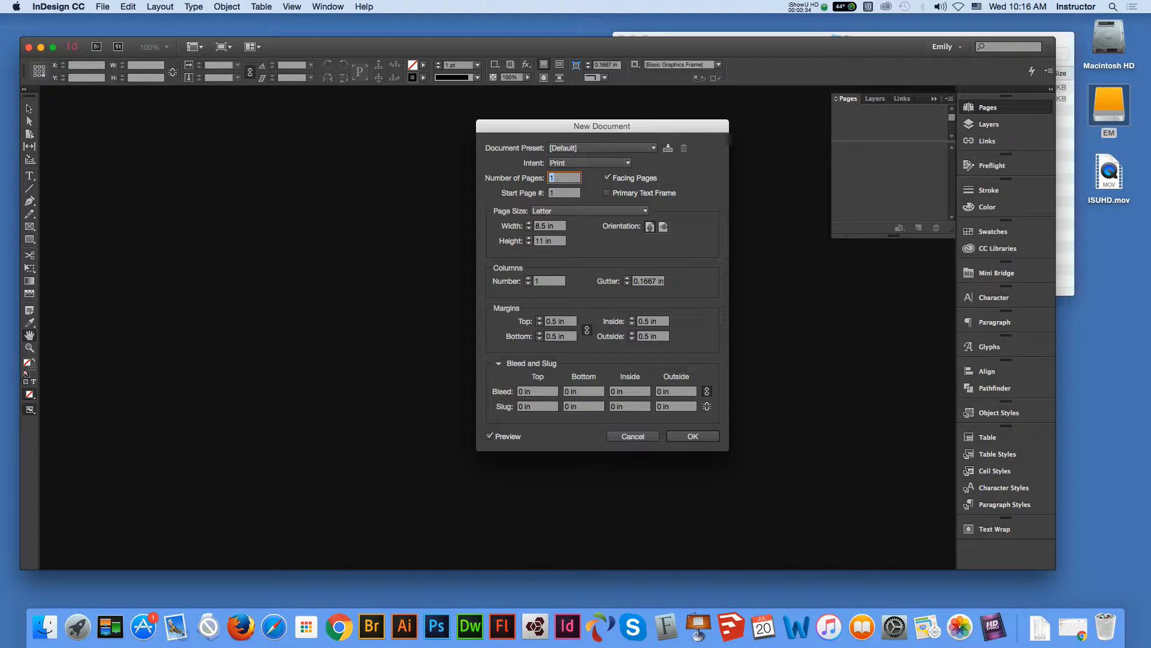
key("Tab")
key("space")
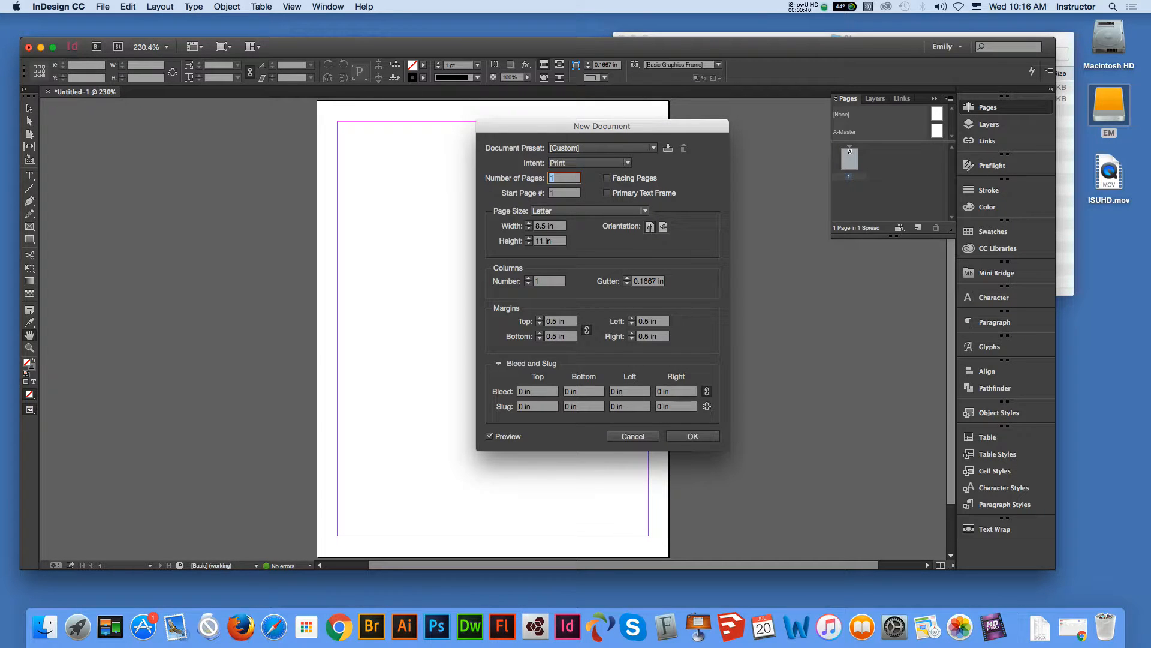
type("2")
key("Tab")
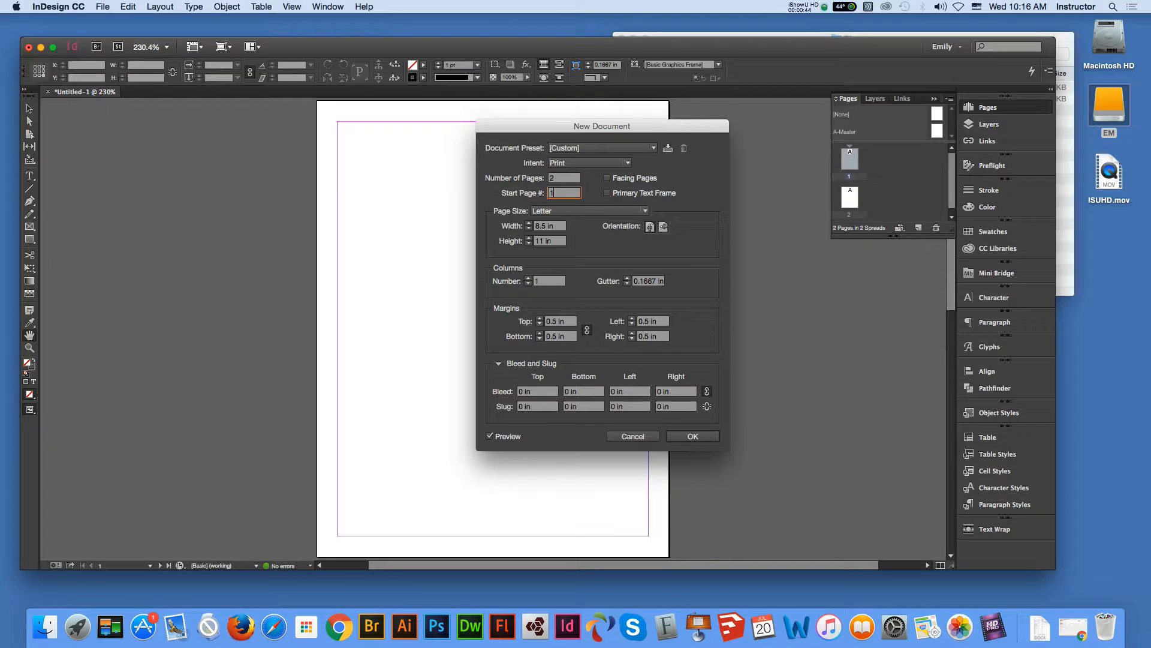
Set the new document's page size to 3.5 in wide by 2 in high
key("Tab")
type("3.5")
key("Tab")
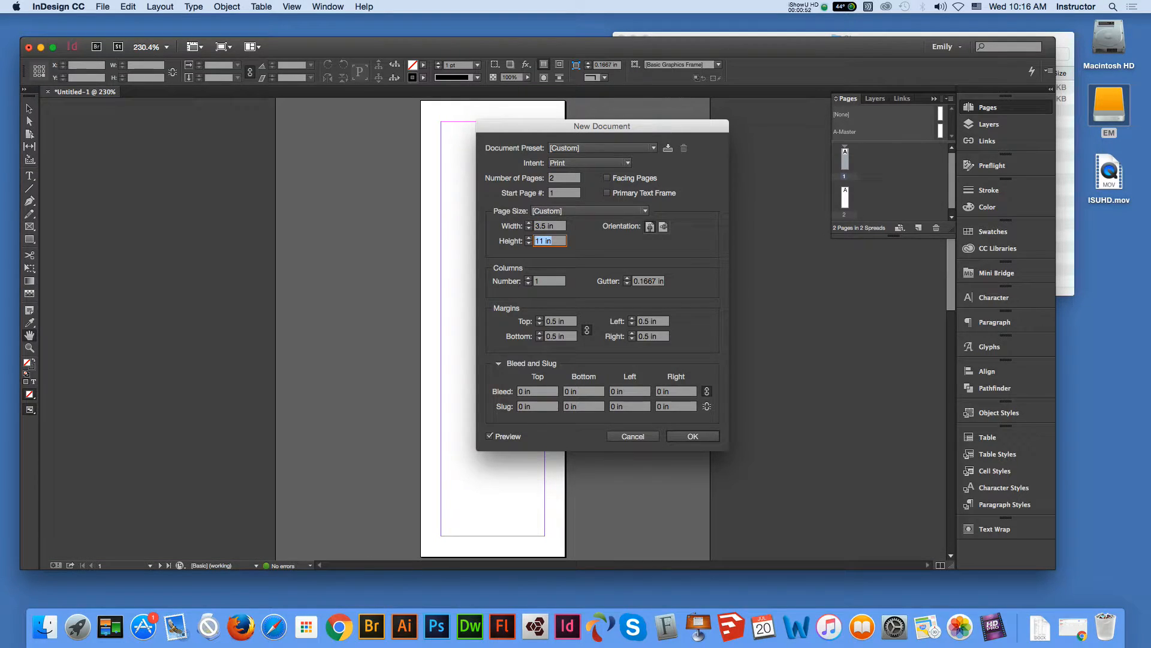
type("2")
key("Tab")
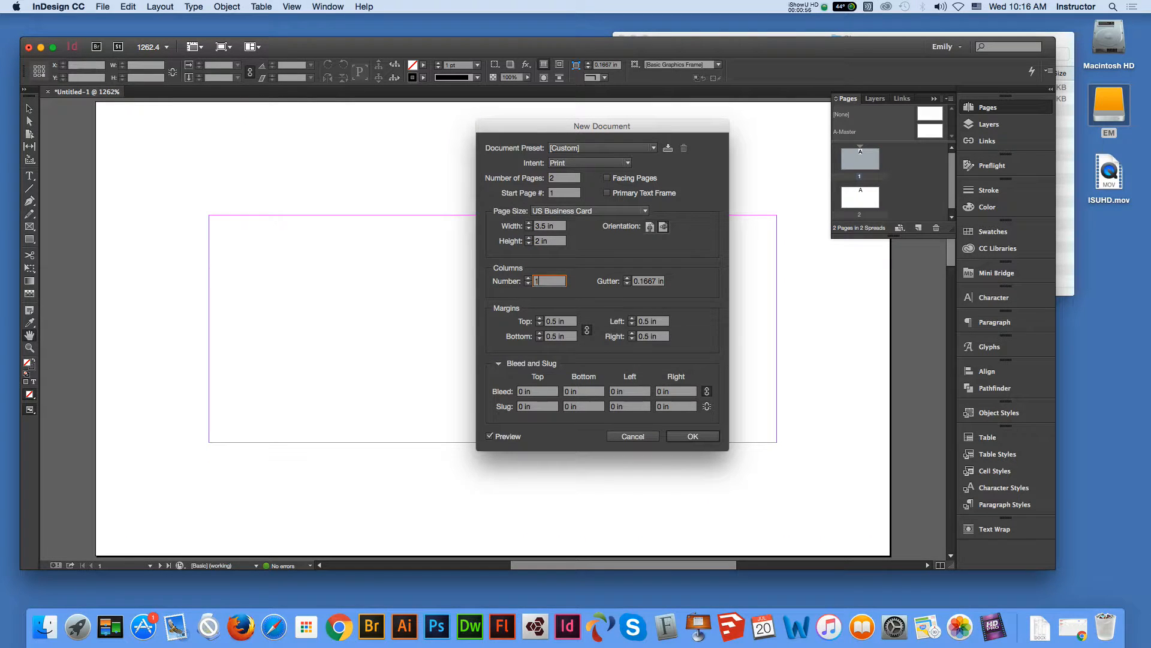
Set the top, bottom, left and right margins of the new document to 0.125 in
key("Tab")
left_click(556, 321)
key("BackSpace")
type("25")
key("Tab")
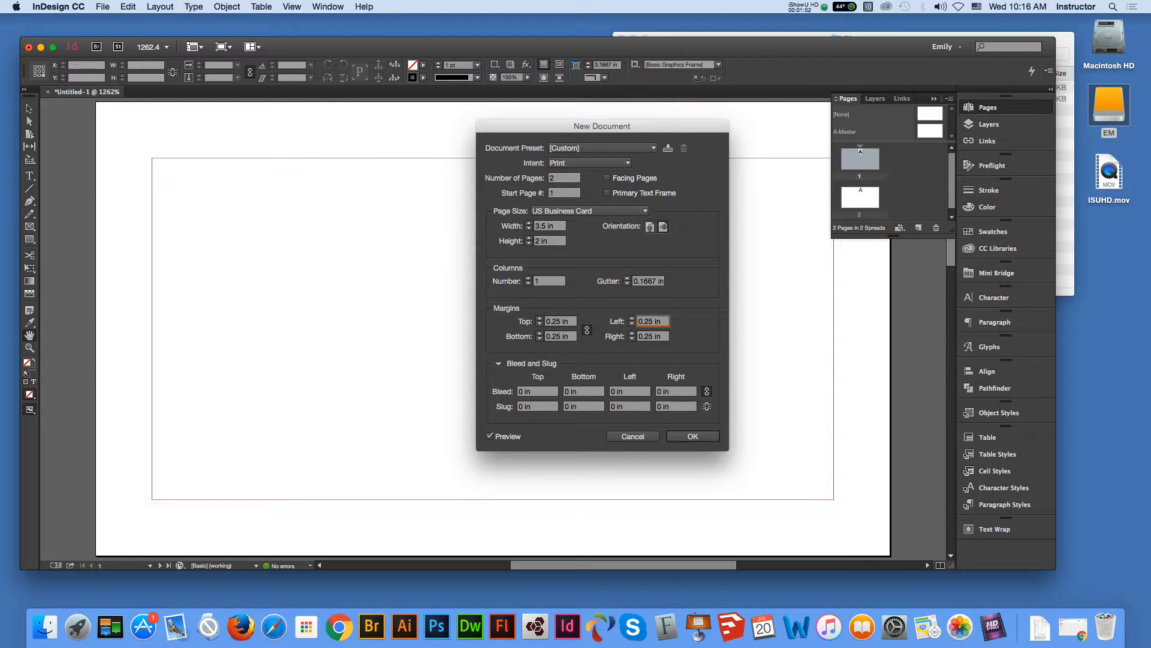
left_click(552, 322)
type("1")
left_click(660, 322)
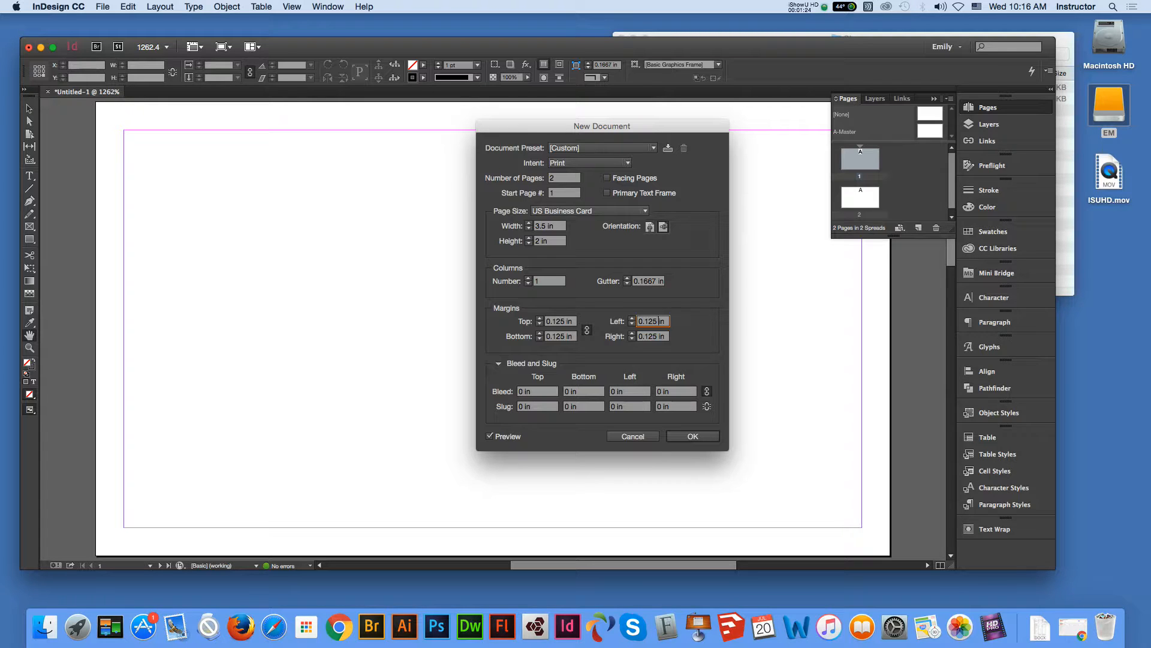
Set the bleed to 0.125 in on all sides and create the document
left_click(523, 391)
type(".125")
key("Tab")
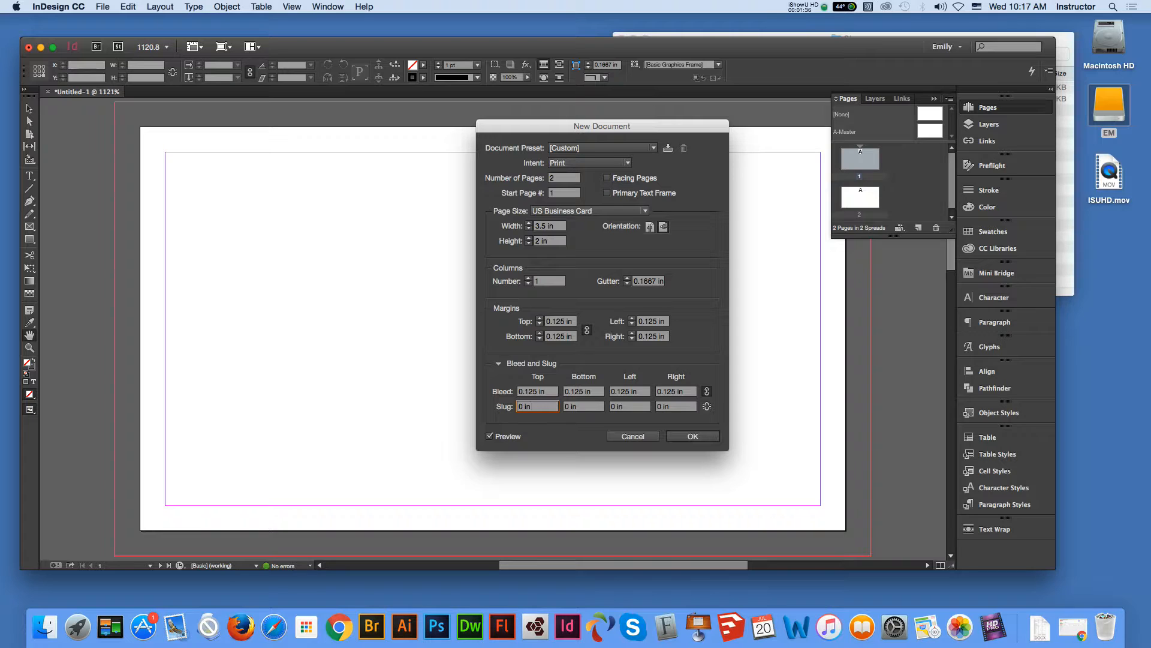
key("Tab")
key("space")
key("Return")
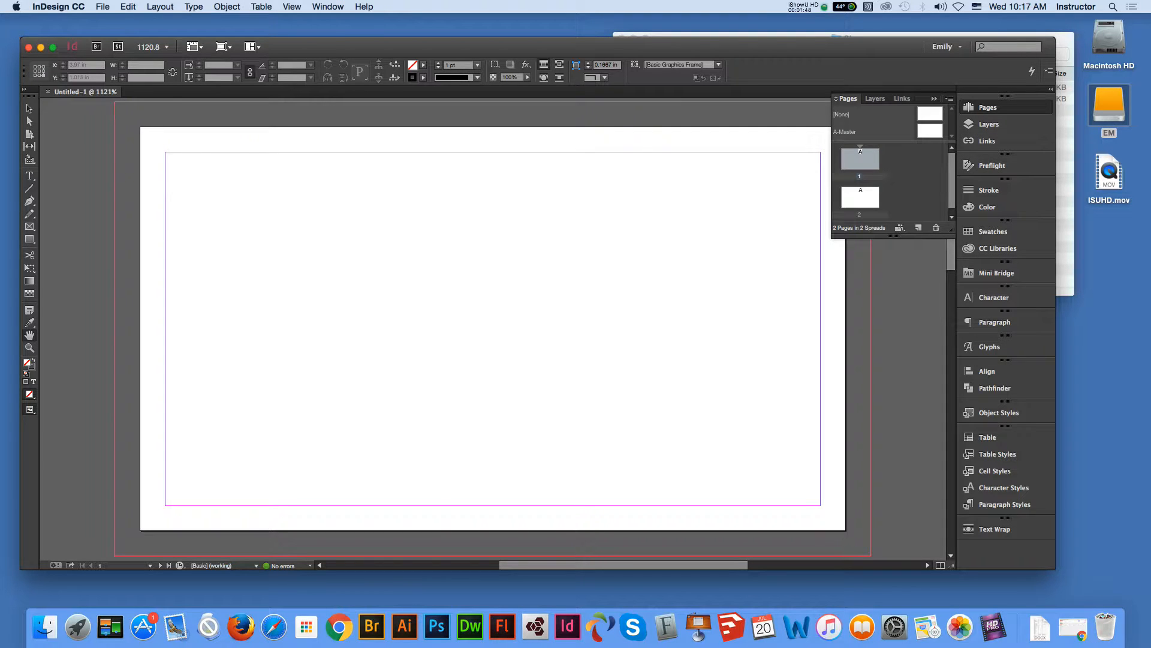
Display pages 1 and 2 in turn and enlarge the master page section of the Pages panel
mouse_move(952, 183)
left_mouse_down()
mouse_move(952, 195)
mouse_move(951, 182)
left_mouse_up()
left_click(860, 193)
double_click(860, 159)
double_click(860, 194)
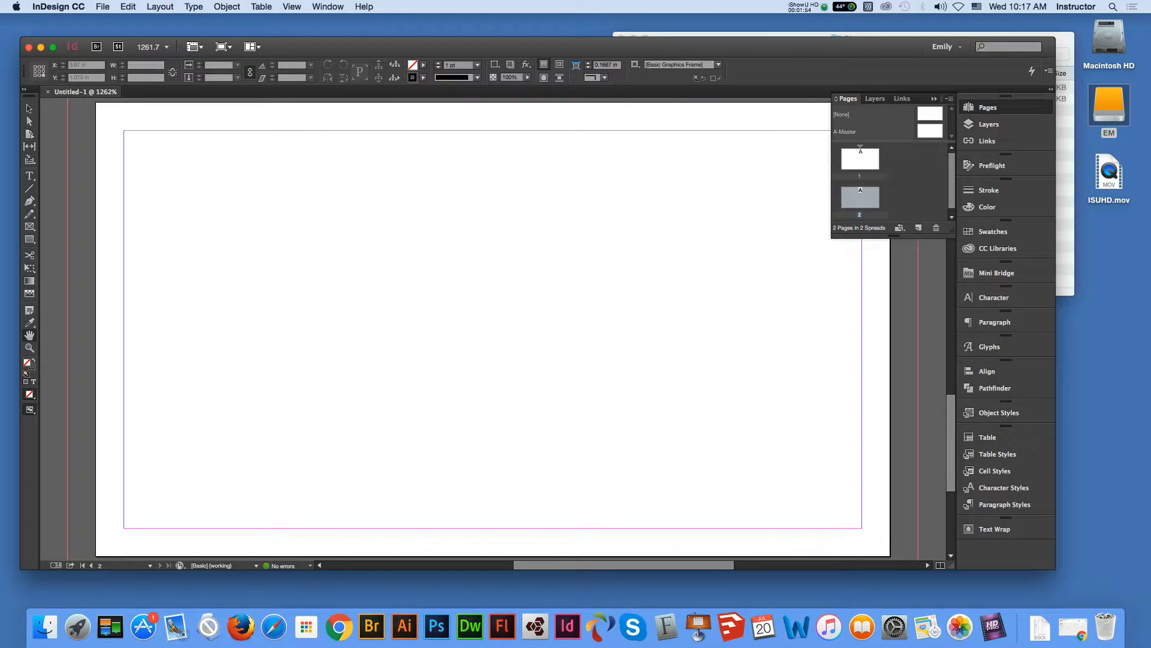
left_click_drag(952, 181, 951, 186)
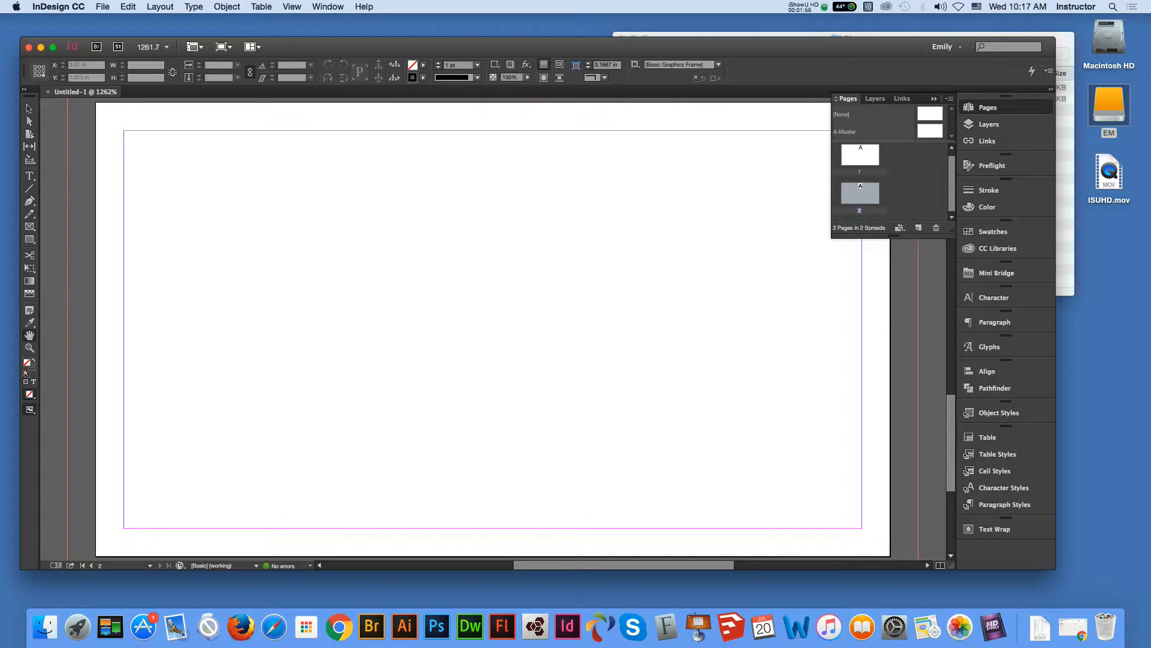
left_click_drag(894, 141, 893, 152)
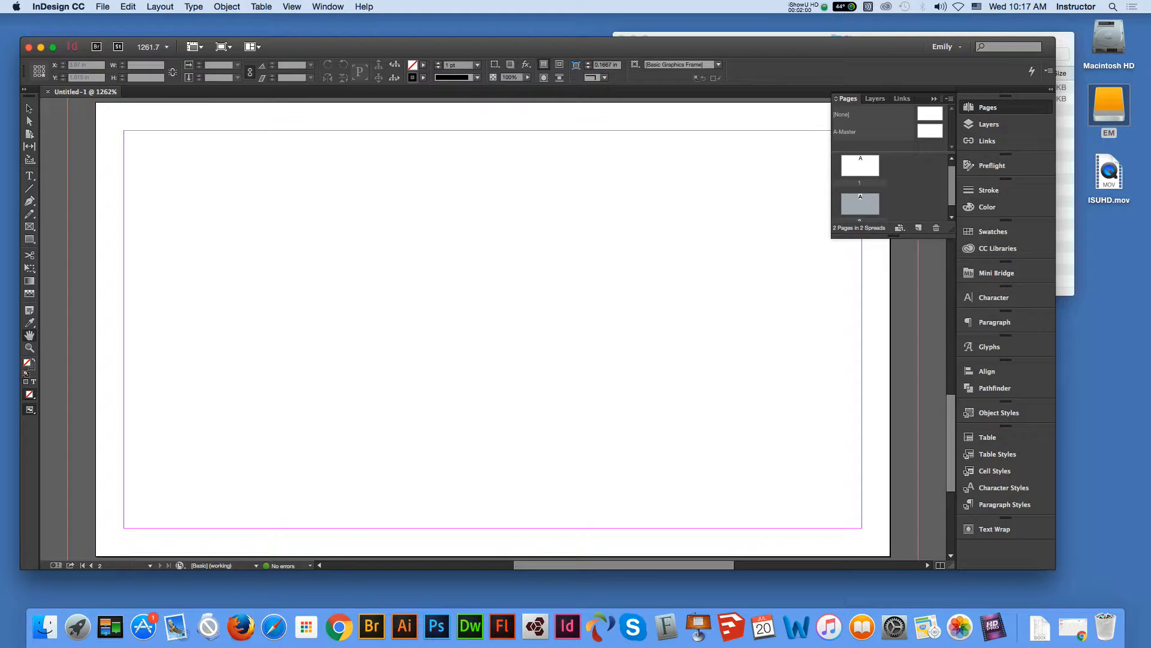
left_click_drag(952, 186, 951, 183)
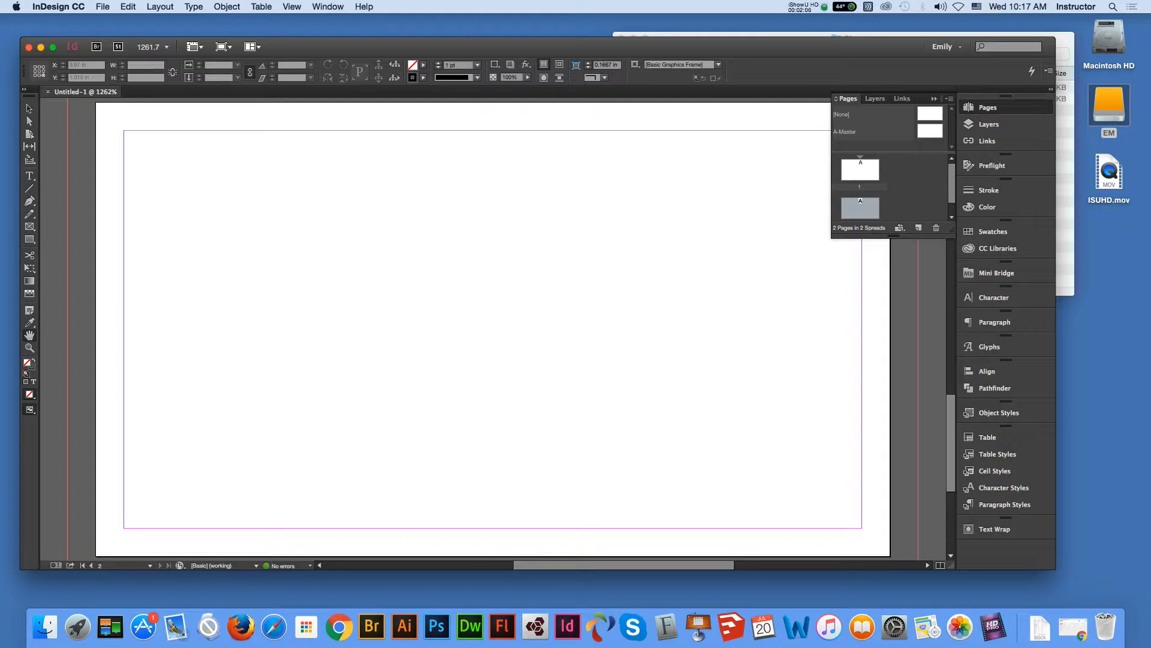
Select page 1 and look through the page commands available in the Pages panel
left_click(861, 171)
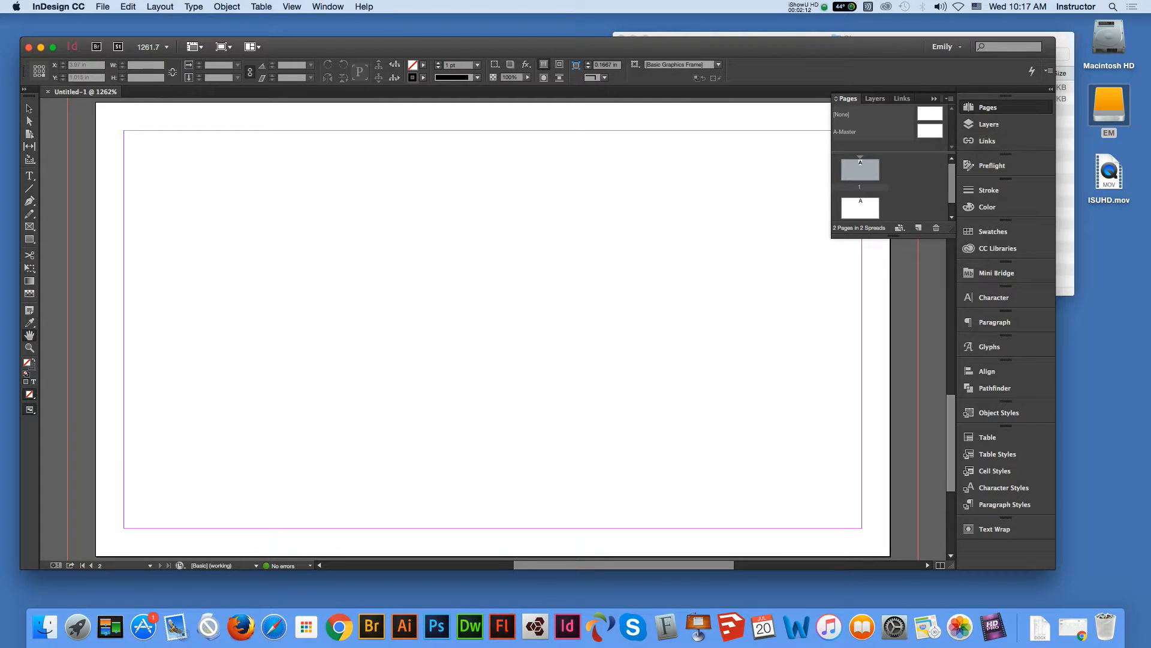
left_click(949, 99)
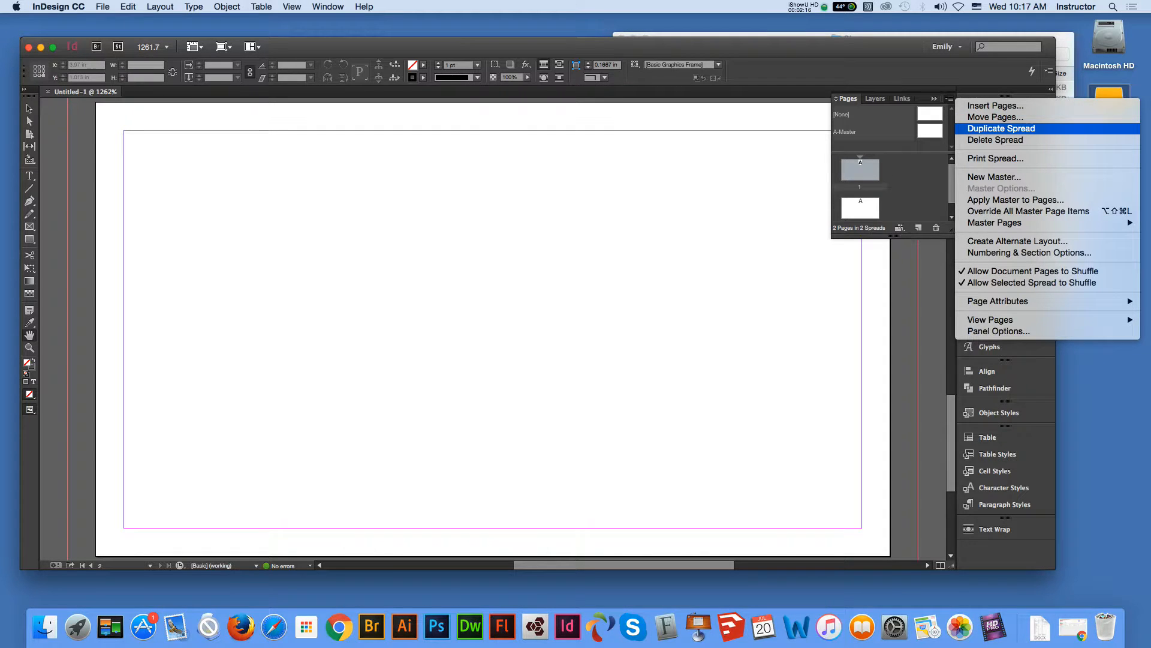
left_click(642, 218)
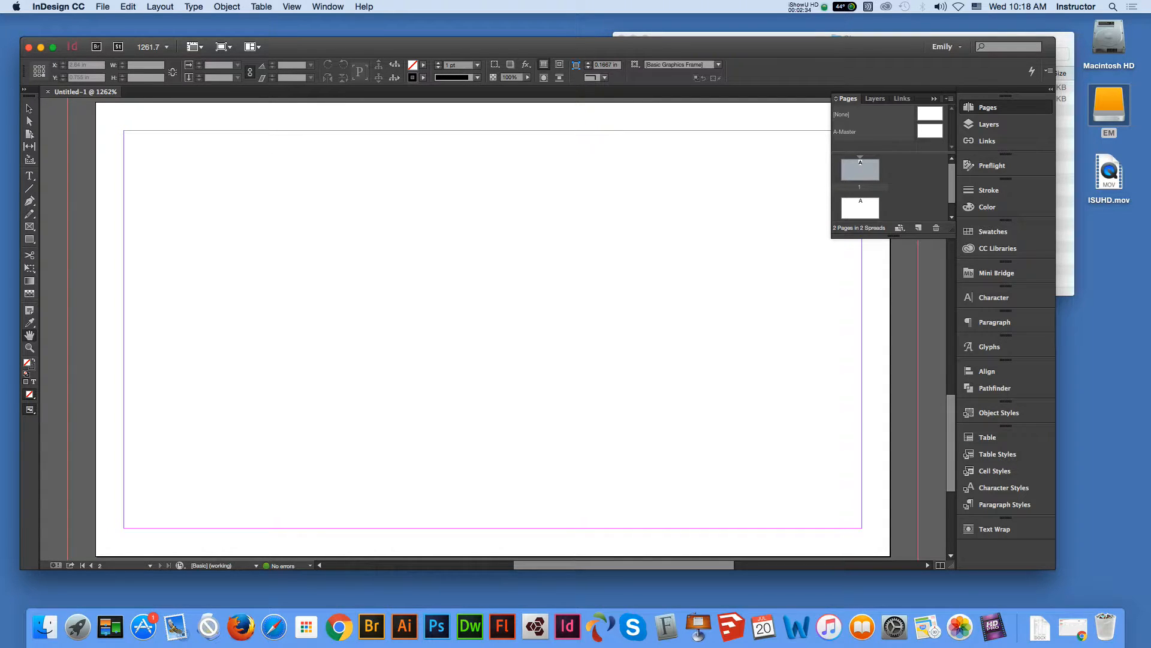
Collapse the Pages panel, look through the list of available panels, and reopen the Pages panel
left_click(934, 99)
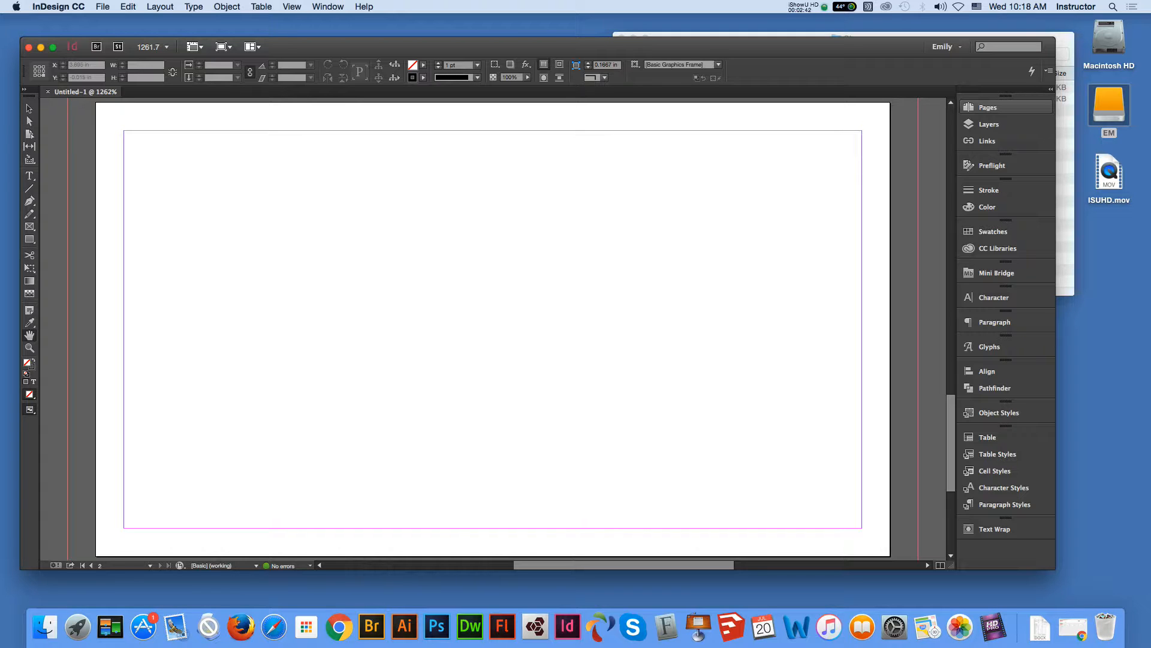
left_click(328, 6)
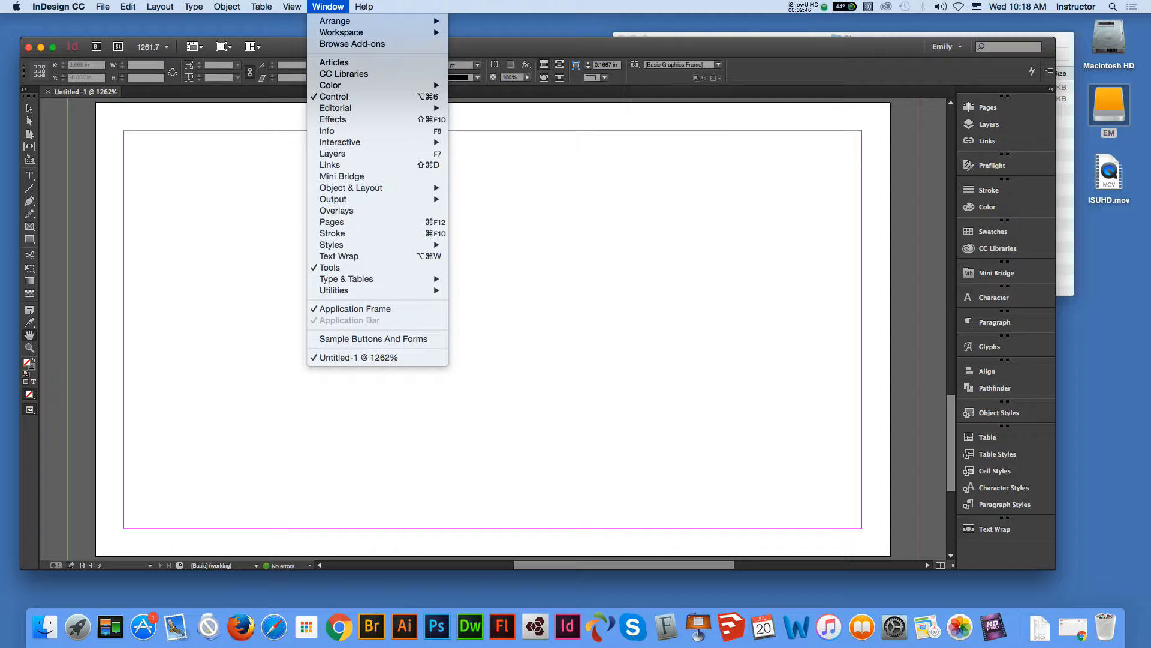
mouse_move(360, 199)
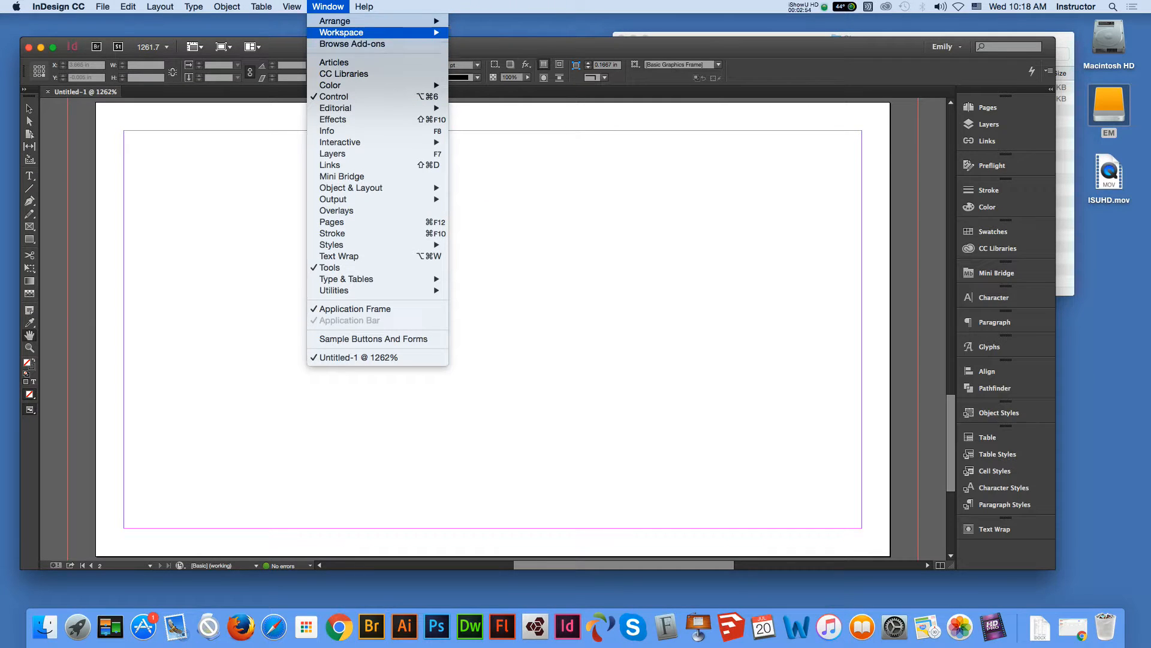
mouse_move(360, 32)
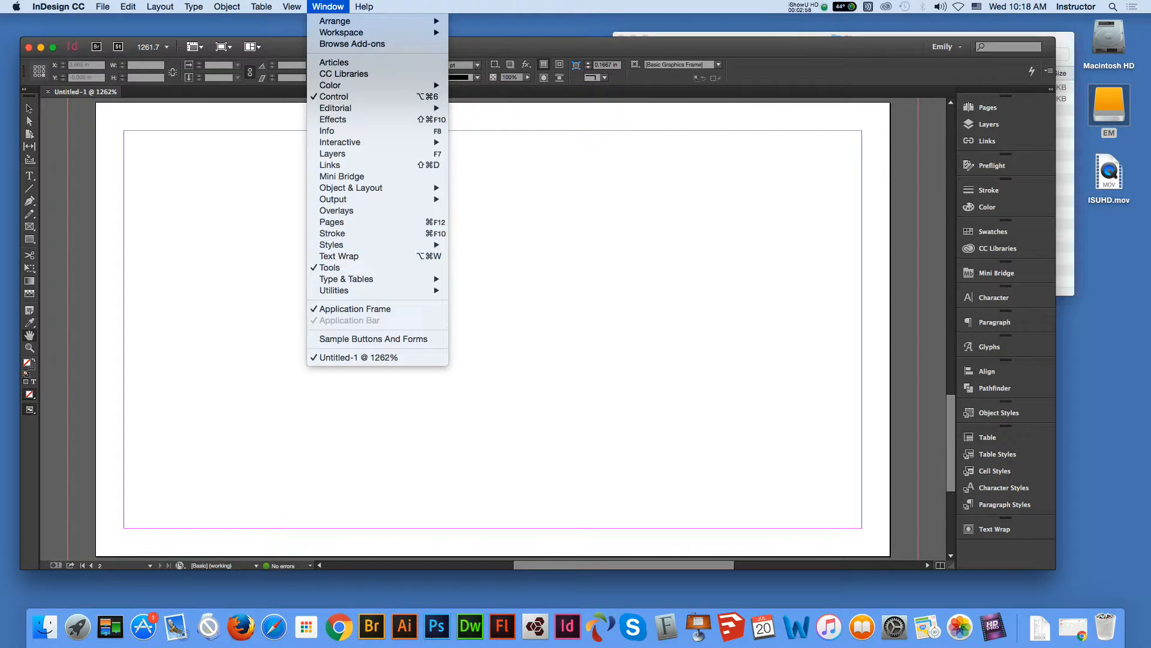
left_click(989, 107)
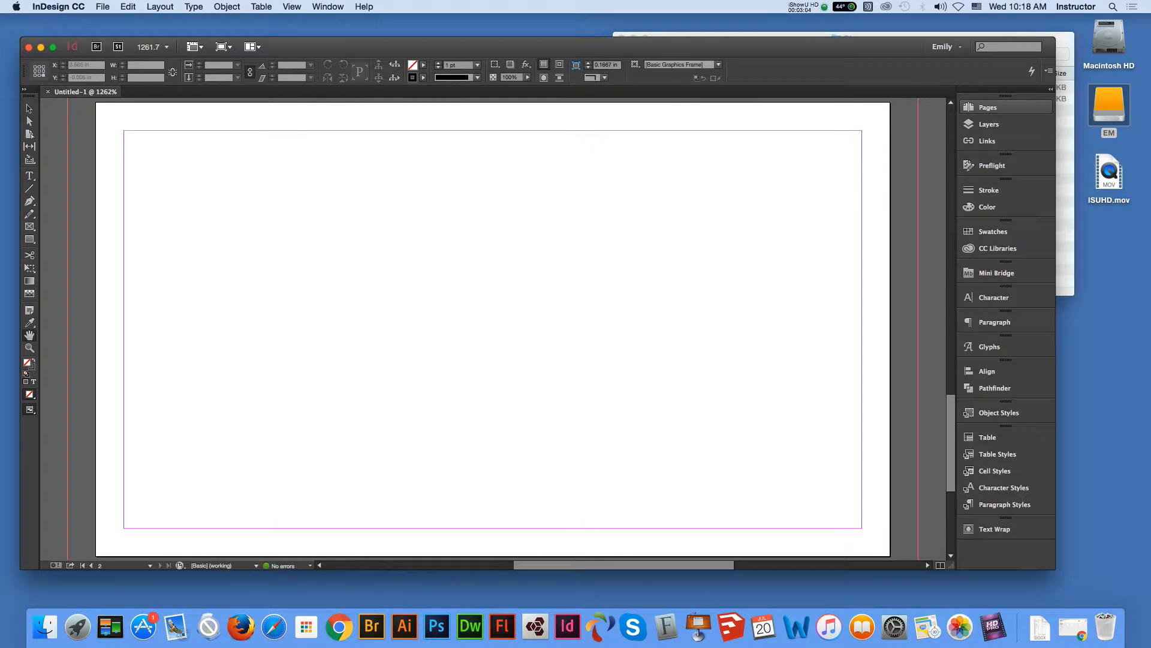
left_click(990, 107)
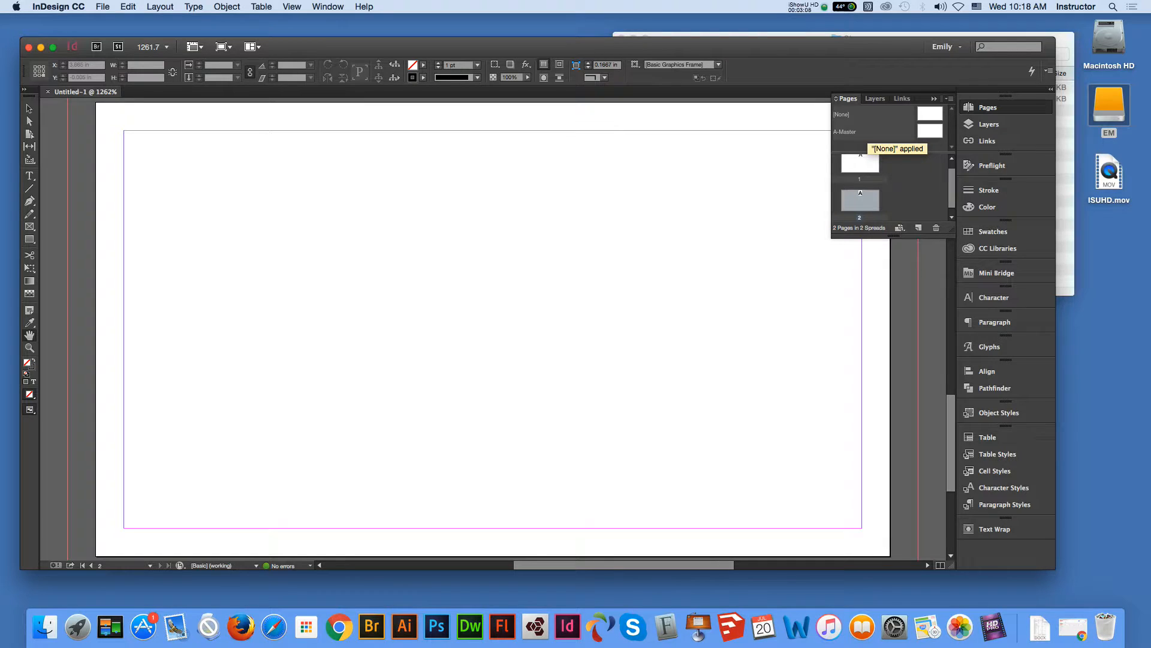
Open the A-Master page in the document window
left_click(863, 132)
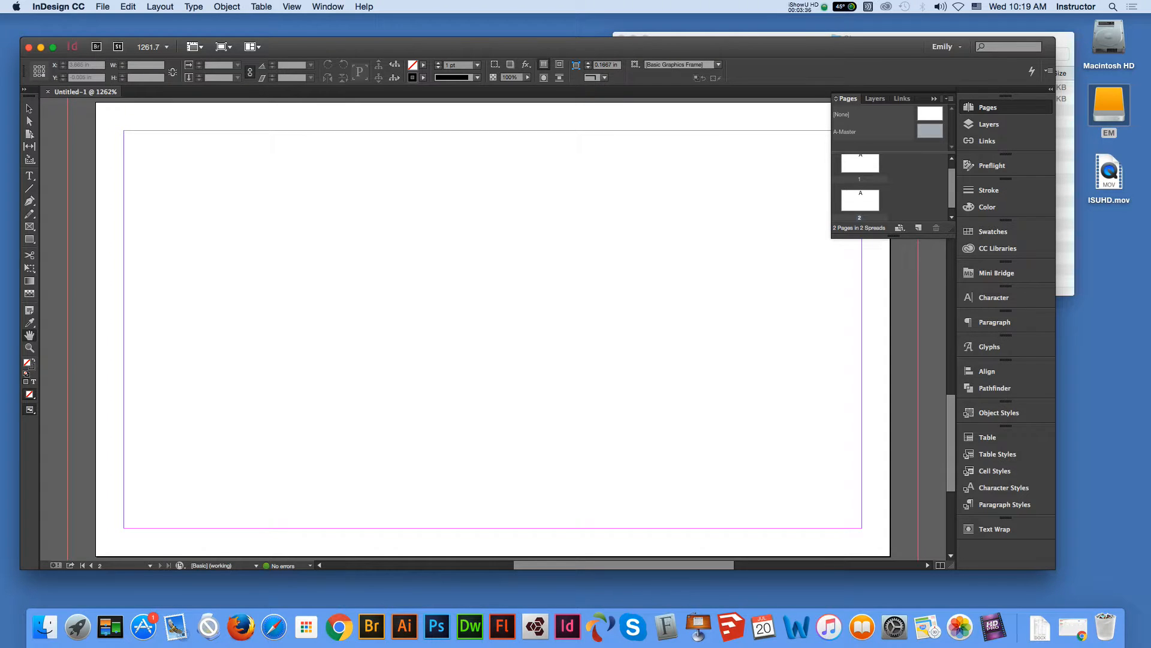
double_click(930, 131)
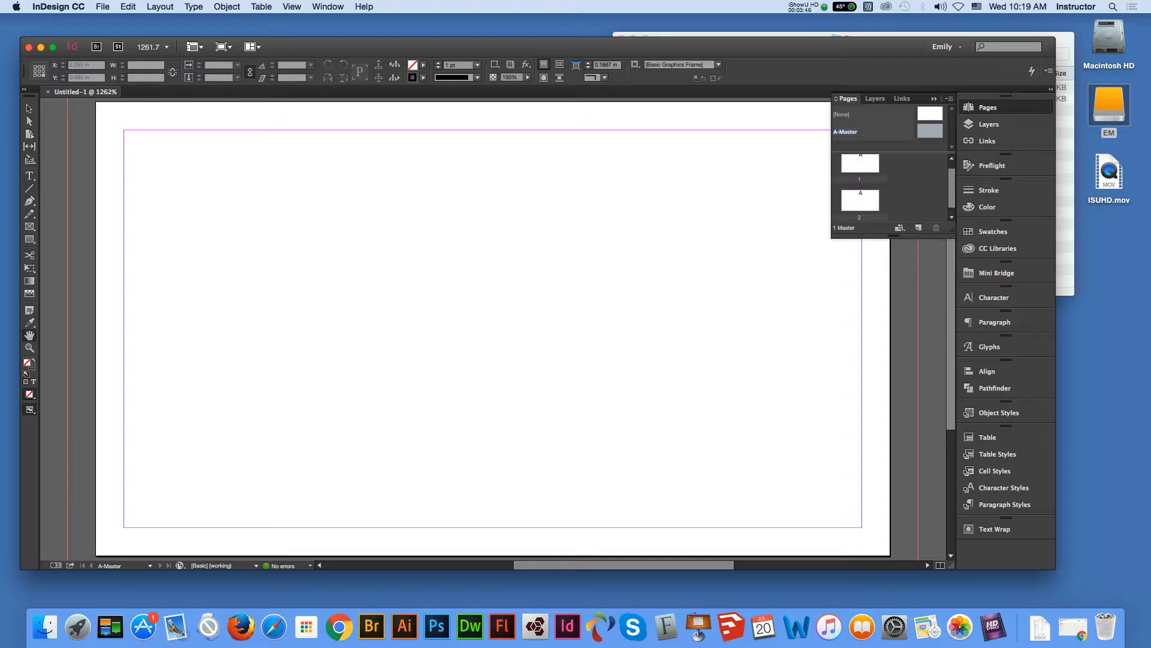
Examine the A-Master page and its margin and bleed guides at several zoom levels, and fit the page in the window
key("super+2")
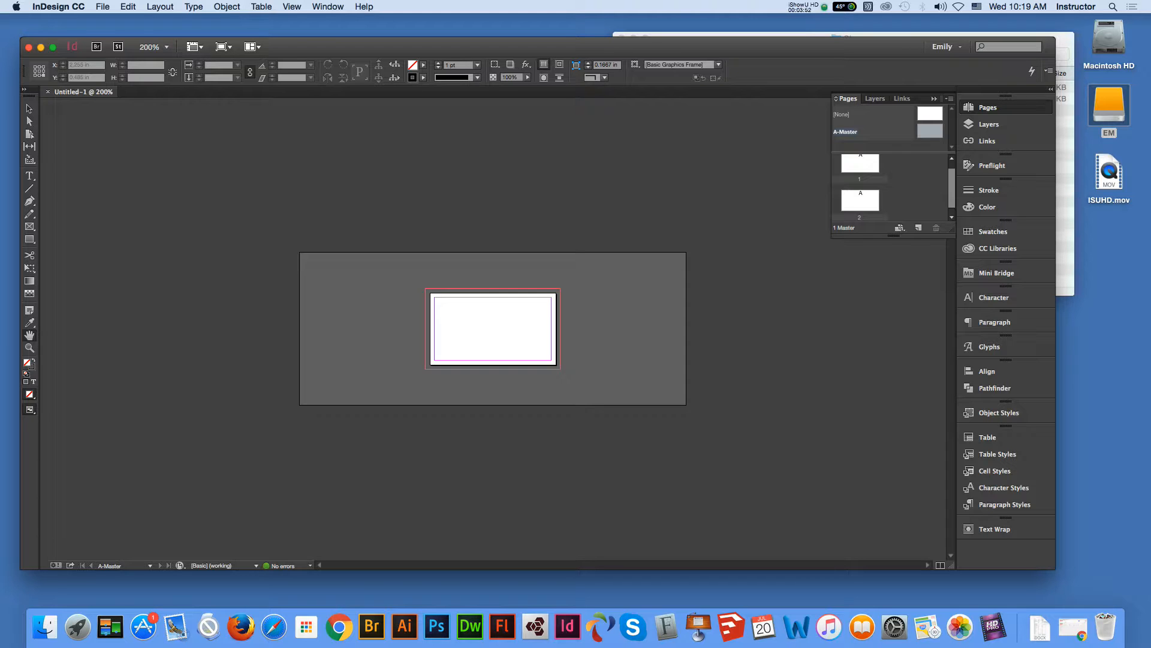
left_click_drag(493, 329, 507, 334)
scroll(506, 334, "up", 5)
scroll(507, 334, "down", 2)
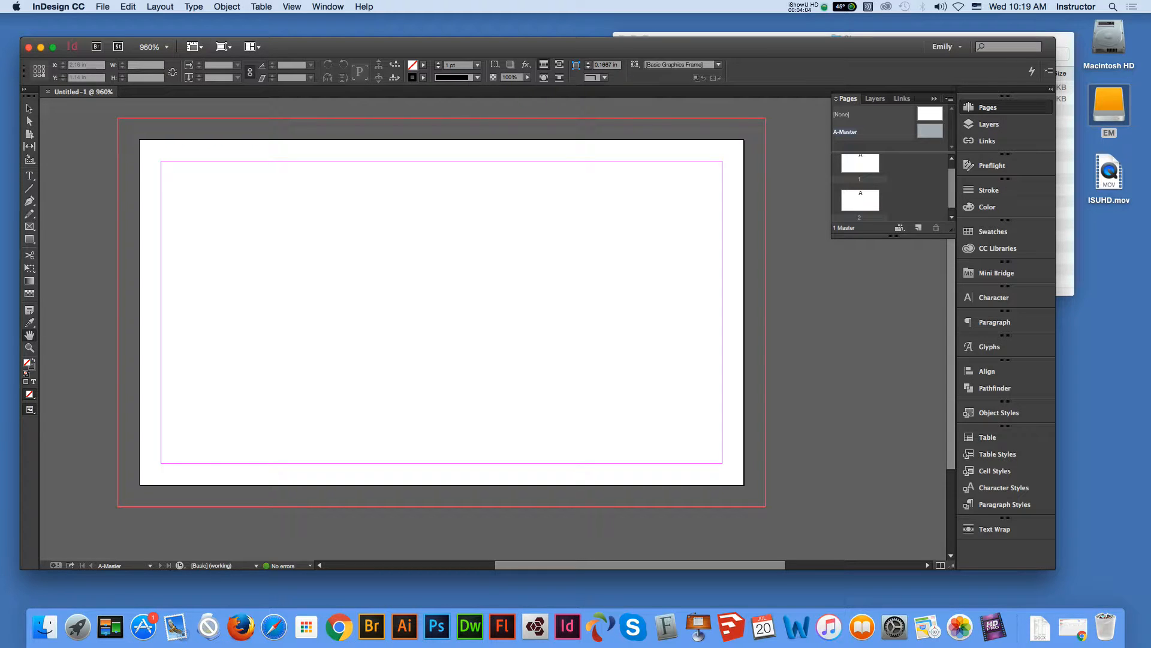
left_click_drag(509, 332, 508, 332)
scroll(510, 334, "up", 5)
scroll(509, 334, "up", 1)
scroll(509, 334, "down", 1)
scroll(508, 334, "down", 3)
scroll(509, 334, "up", 2)
left_click_drag(508, 333, 428, 295)
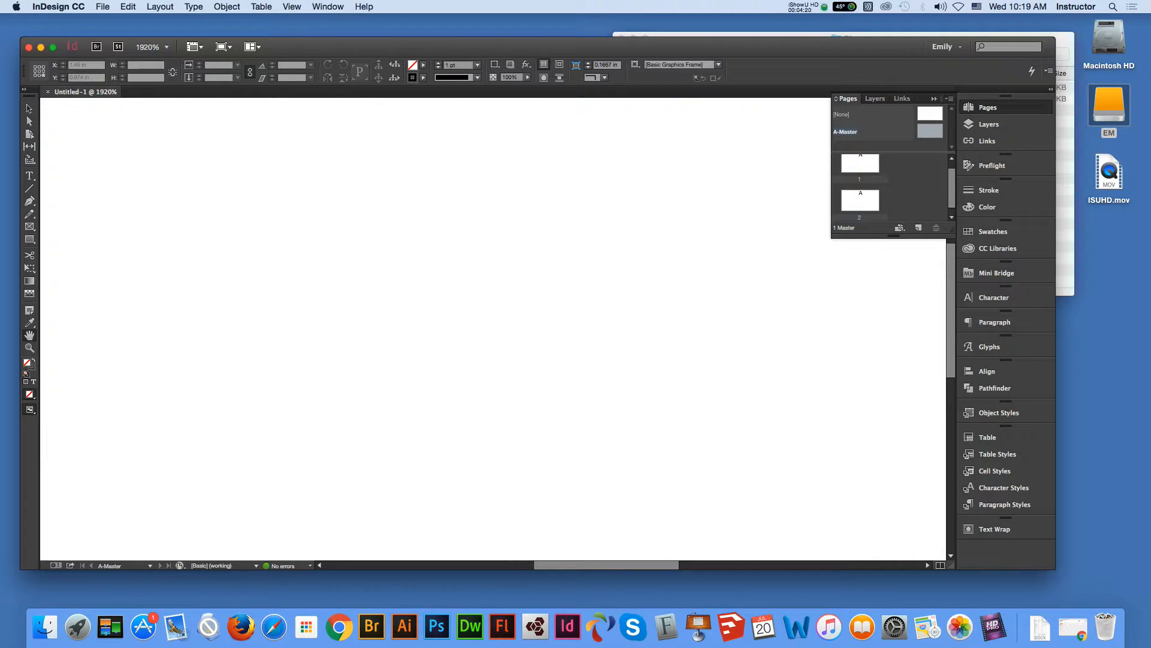
key("super+0")
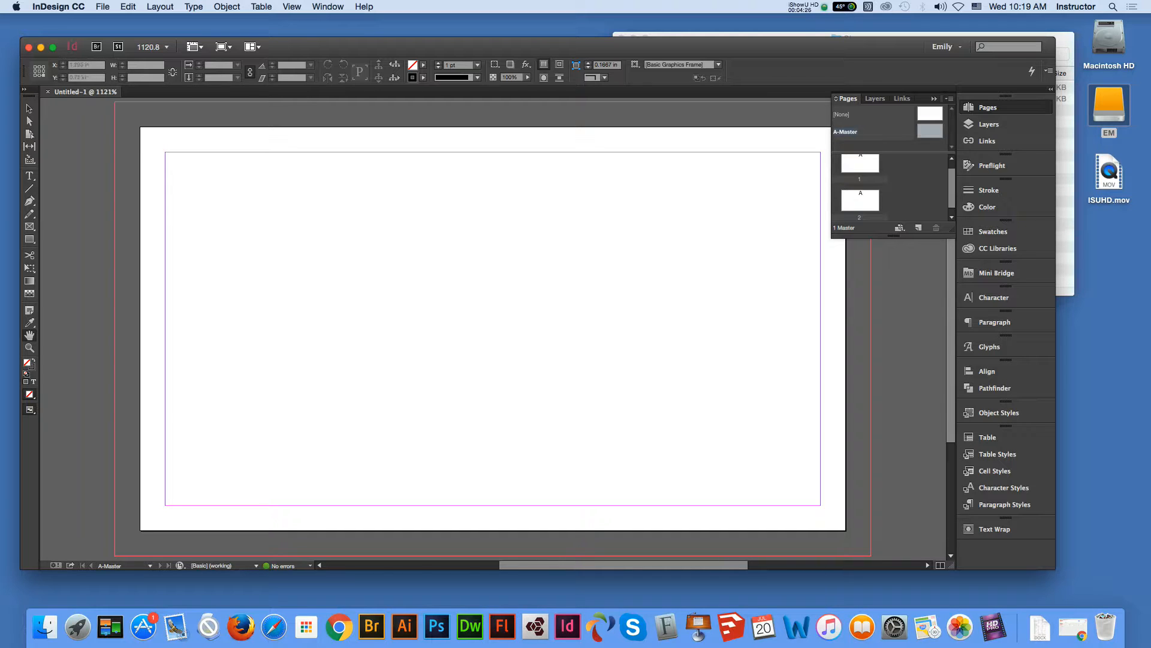
View the A-Master page in Preview and Bleed screen modes, and return it to Normal mode
left_click(223, 46)
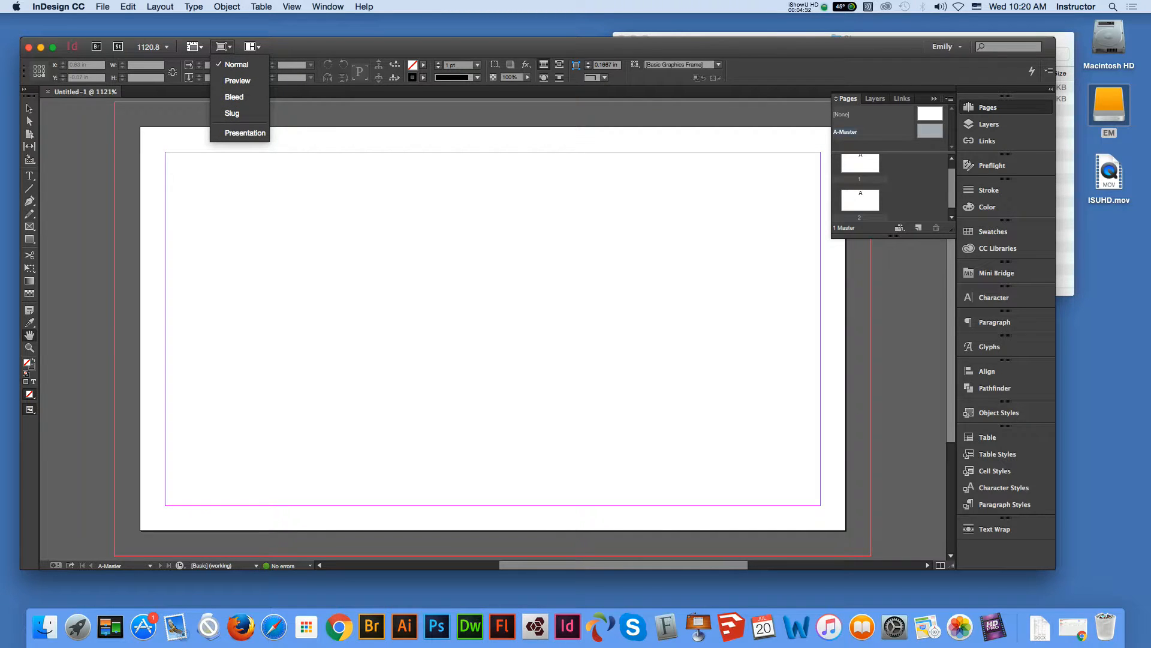
left_click(238, 80)
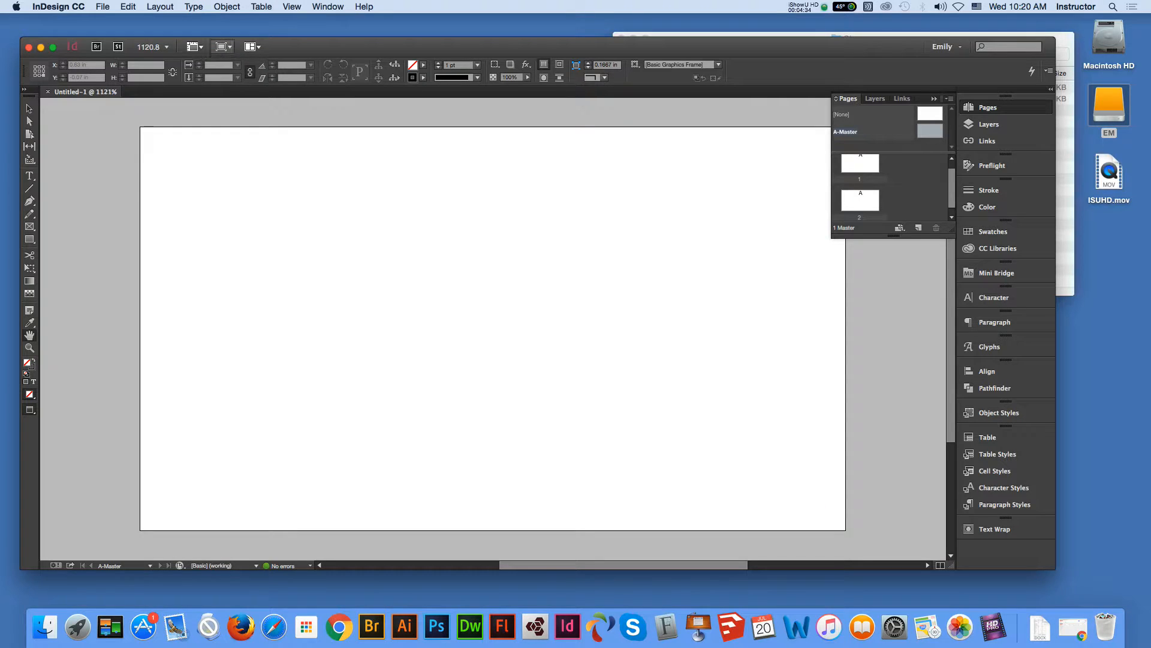
left_click(223, 47)
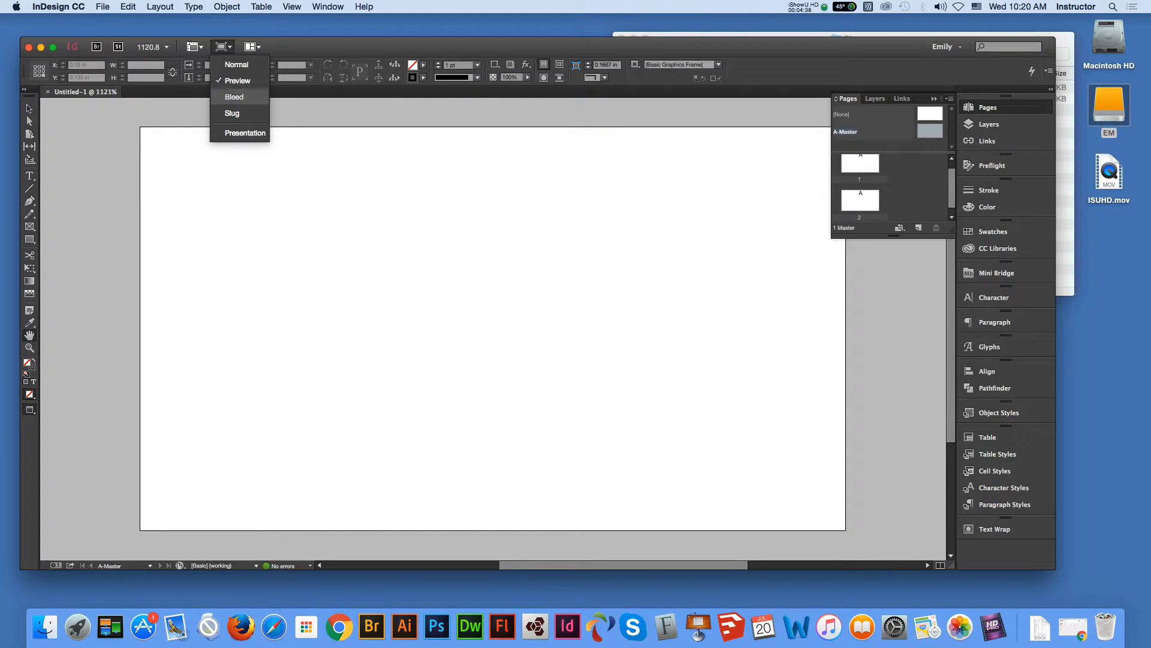
left_click(234, 97)
left_click(223, 46)
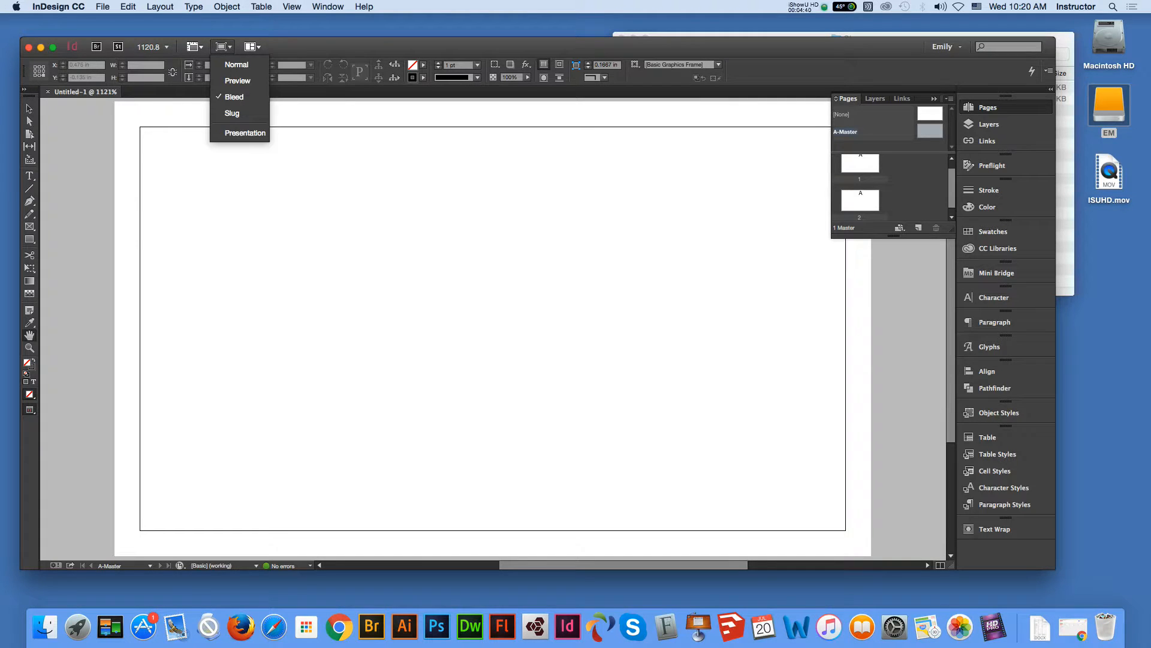
left_click(237, 64)
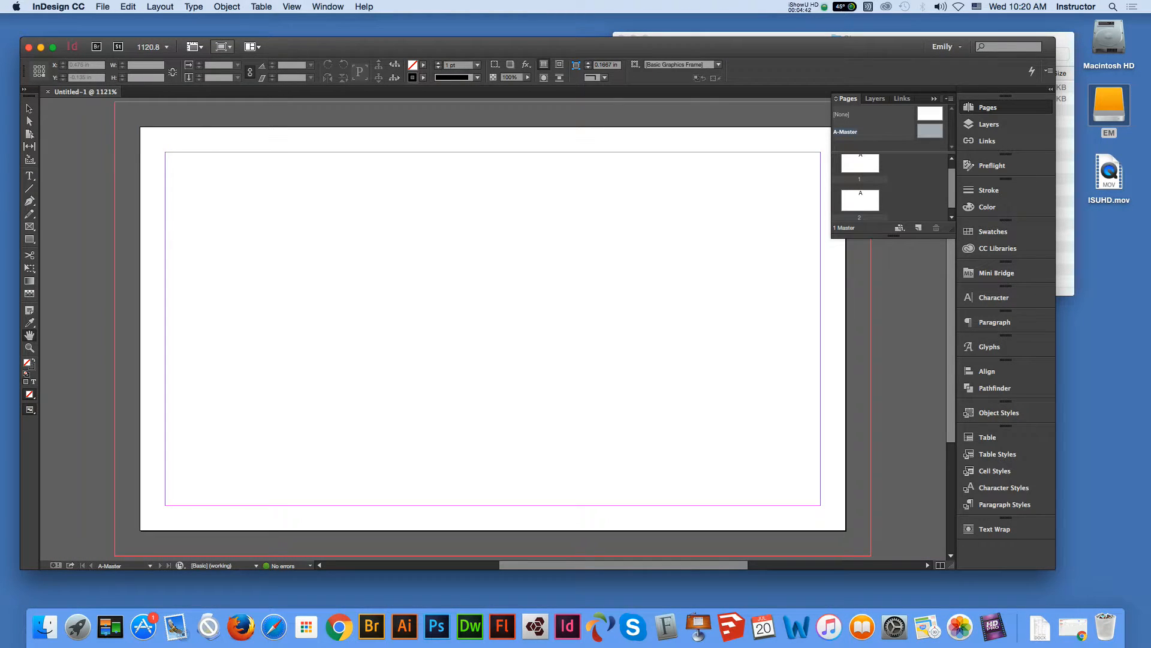
View the page in Presentation mode with a white background, exit it, and compare the Preview and Normal screen modes
left_click(223, 46)
left_click(245, 132)
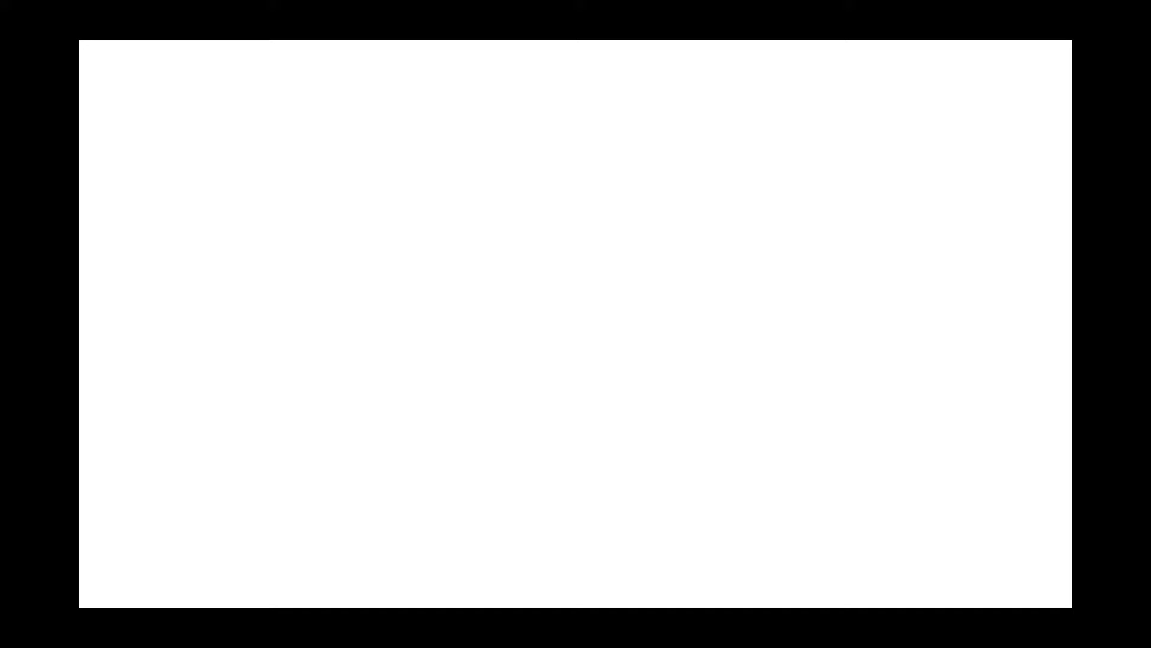
key("w")
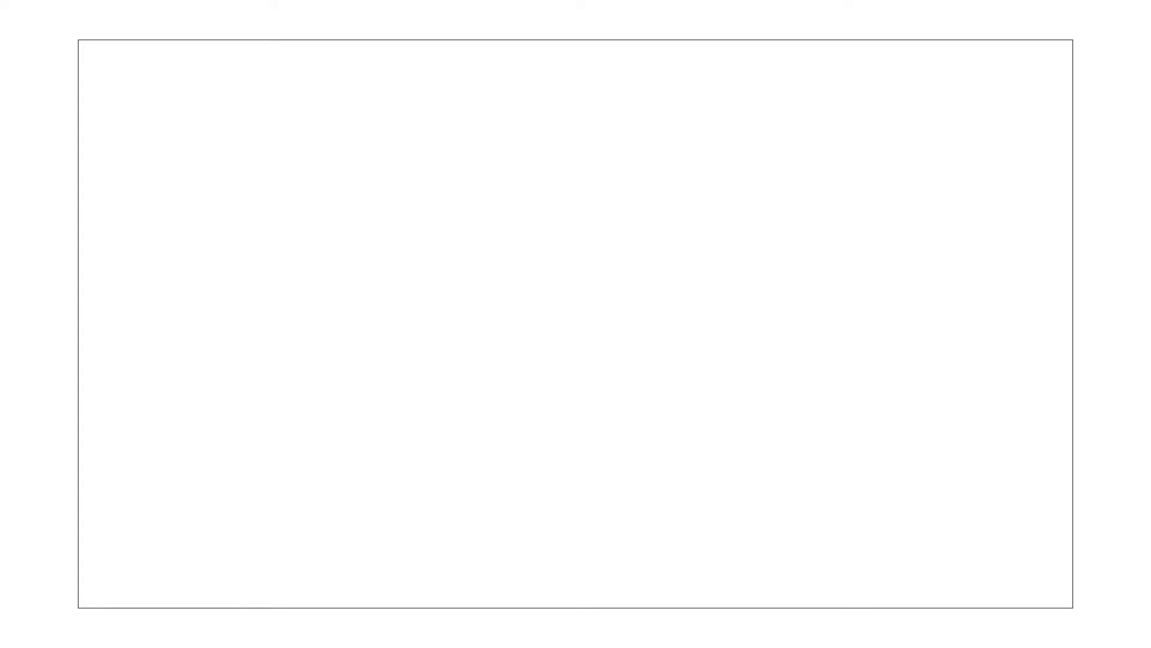
key("Escape")
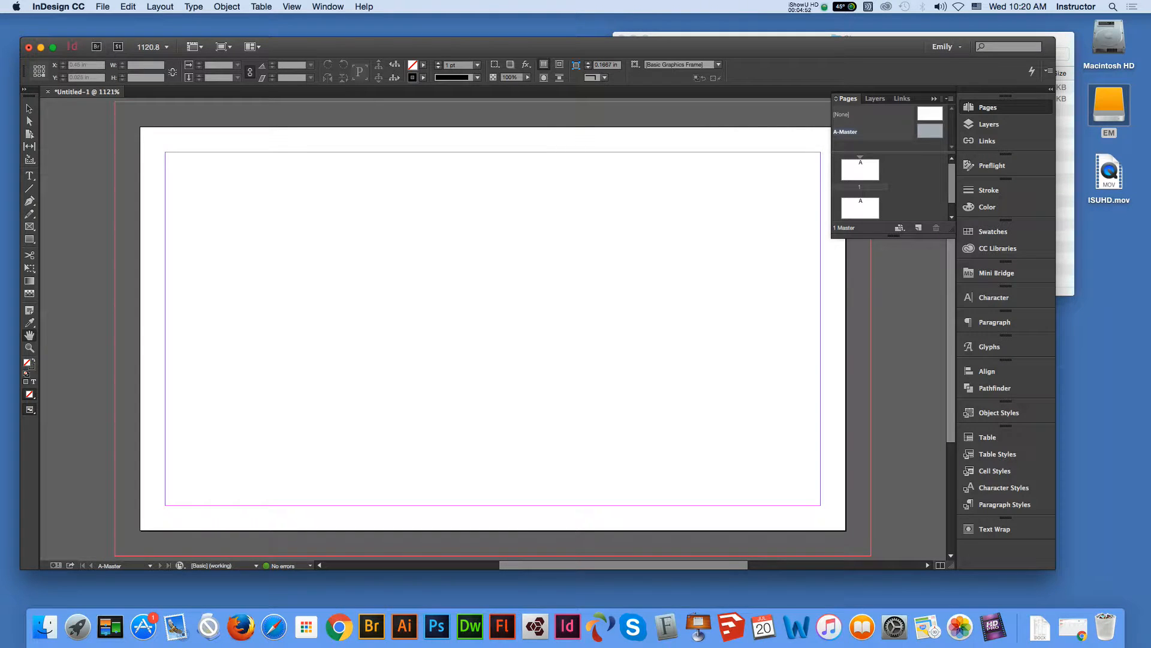
key("w")
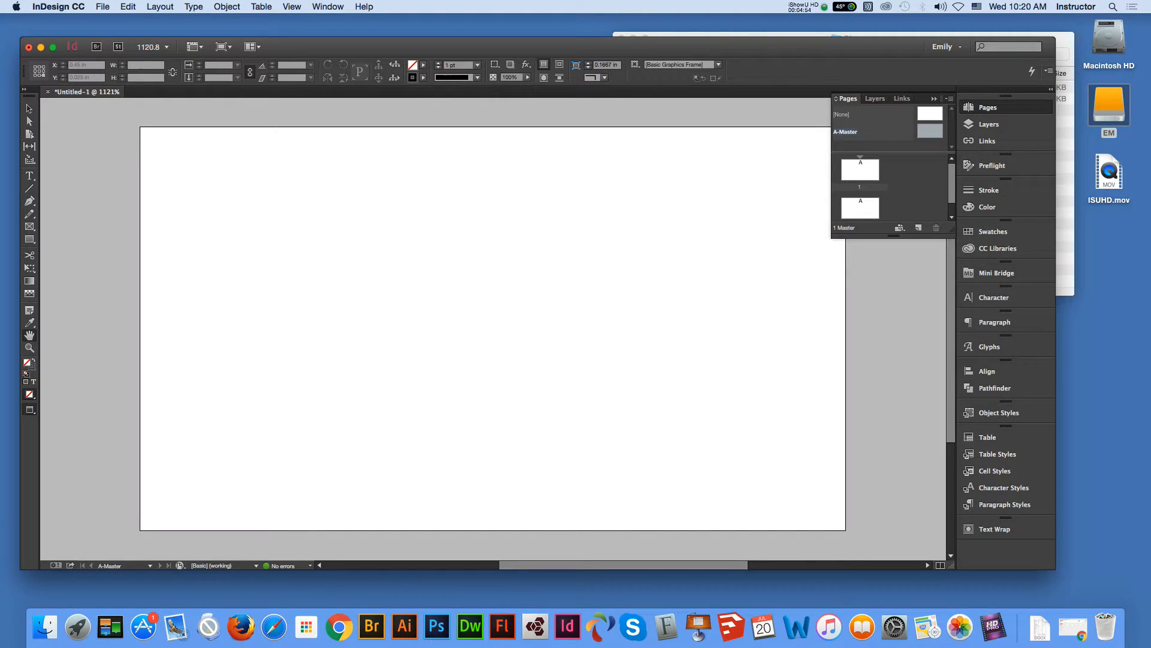
key("w")
key("w")
key("w")
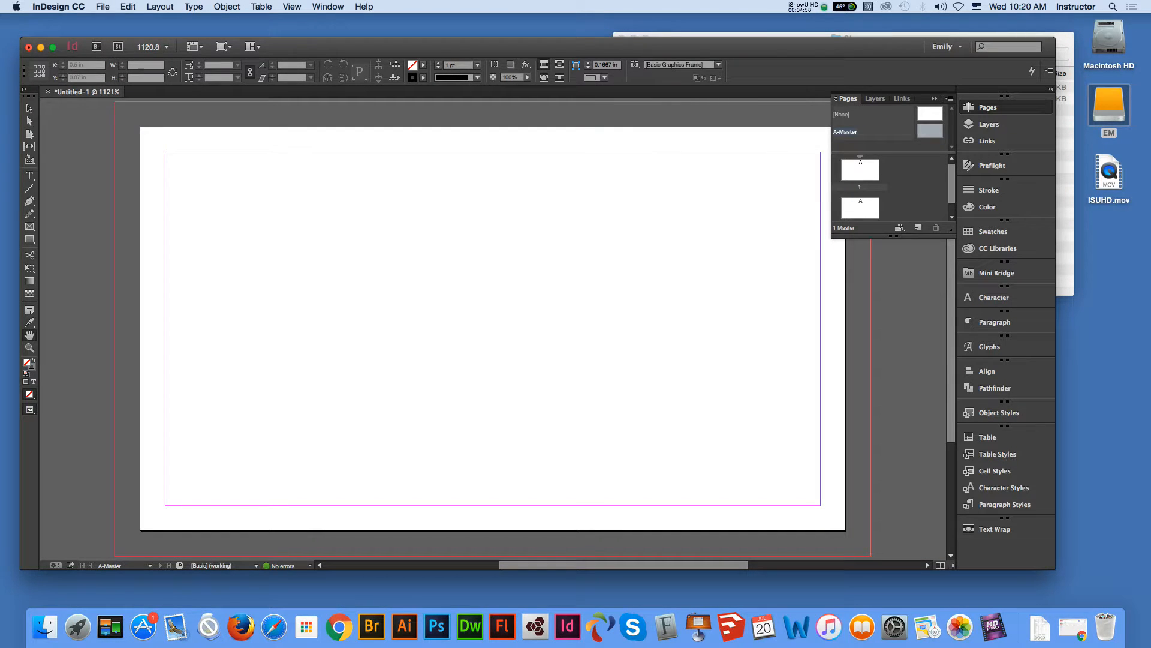
Activate the Selection tool, open the A-Master page again, and move the application window aside briefly to check the CL folder's files
key("v")
double_click(930, 131)
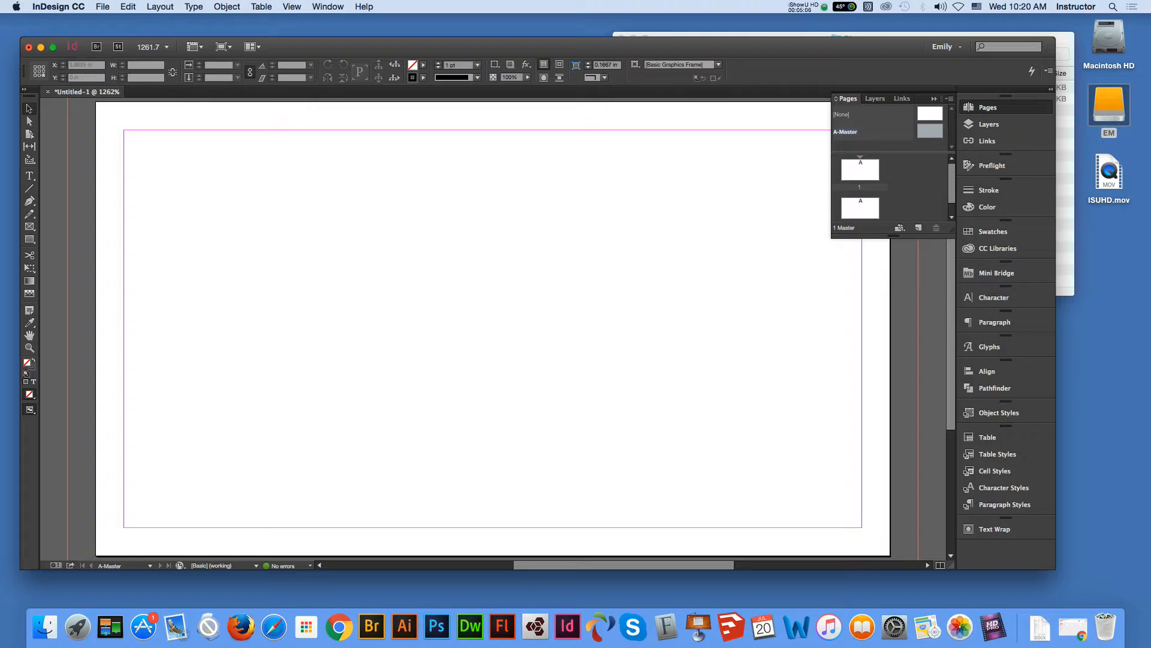
left_click_drag(862, 142, 901, 295)
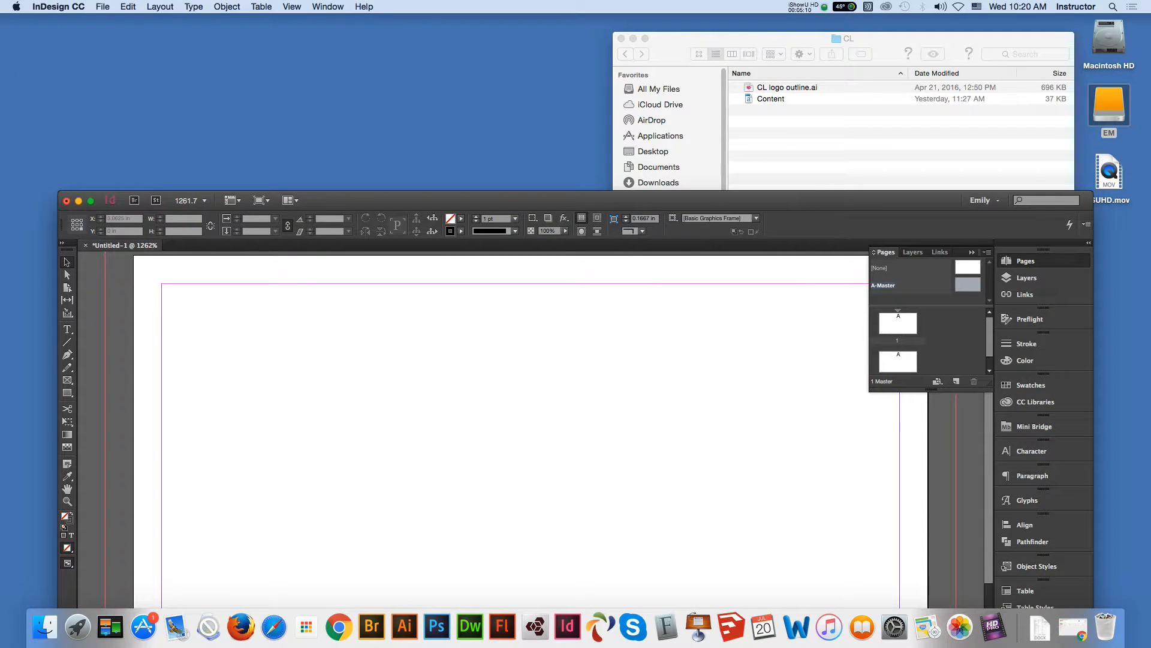
left_click_drag(600, 200, 585, 51)
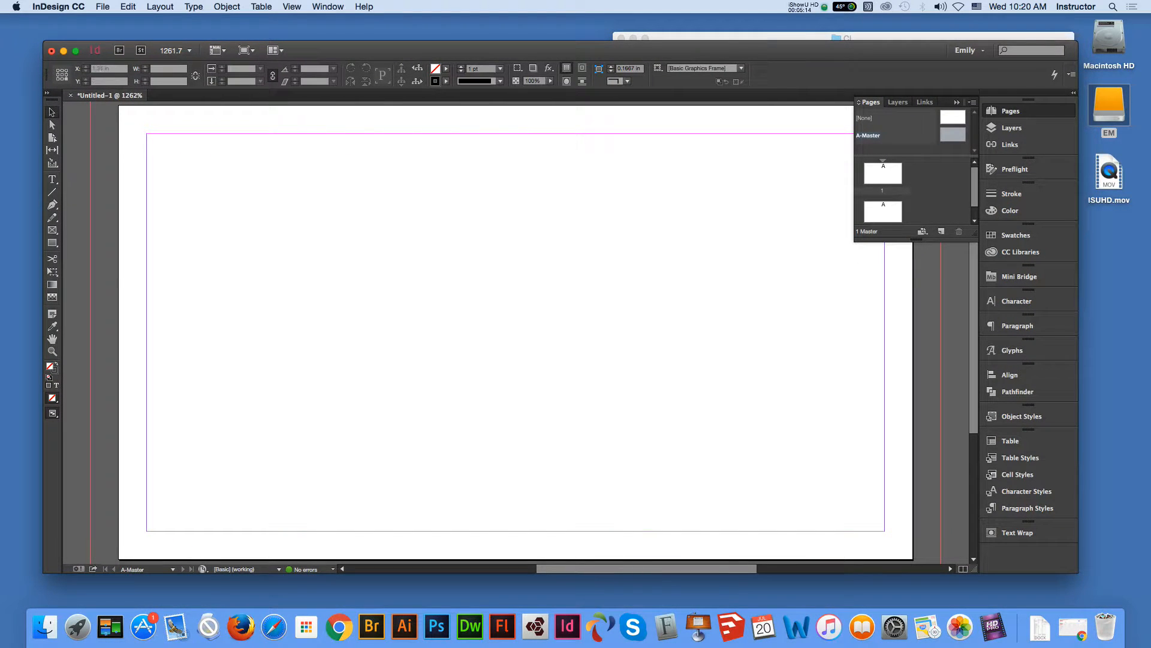
Load CL logo outline.ai for placing from the CL business card folder under CS242 In Design, week8, on the EM drive
left_click(103, 6)
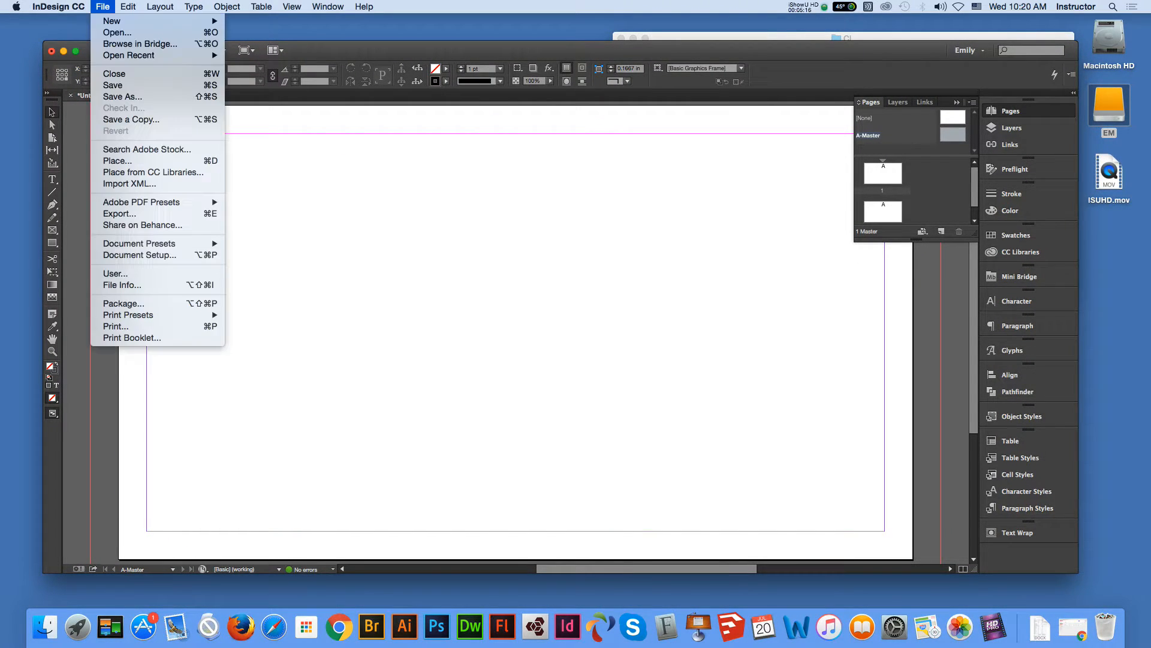
left_click(126, 160)
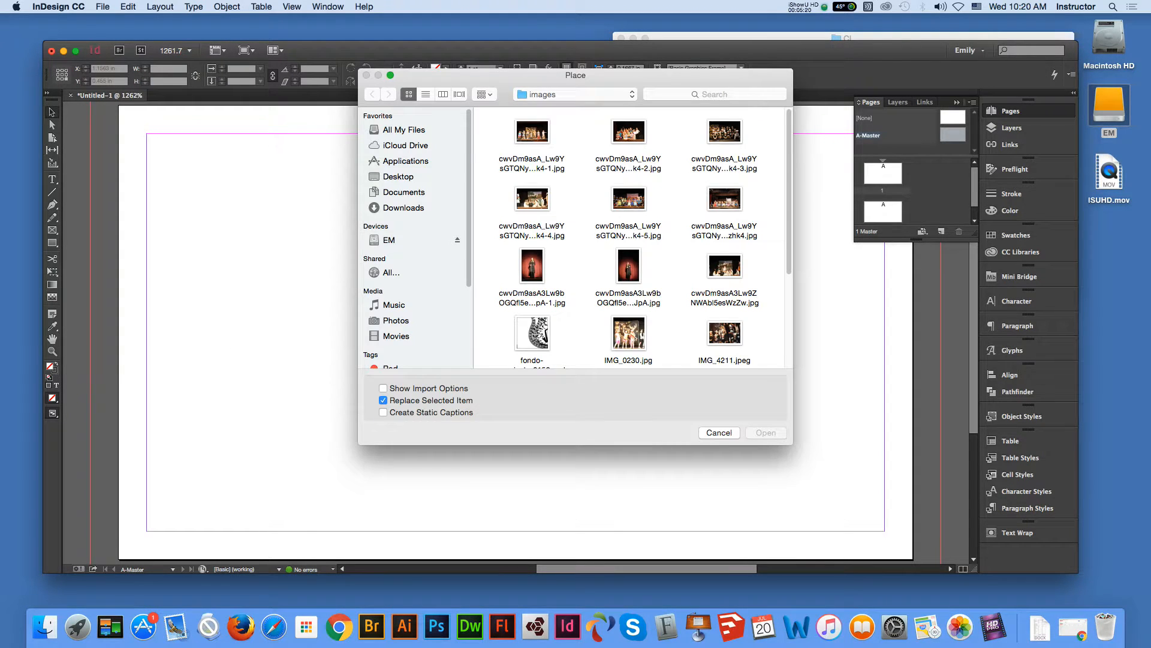
left_click(389, 240)
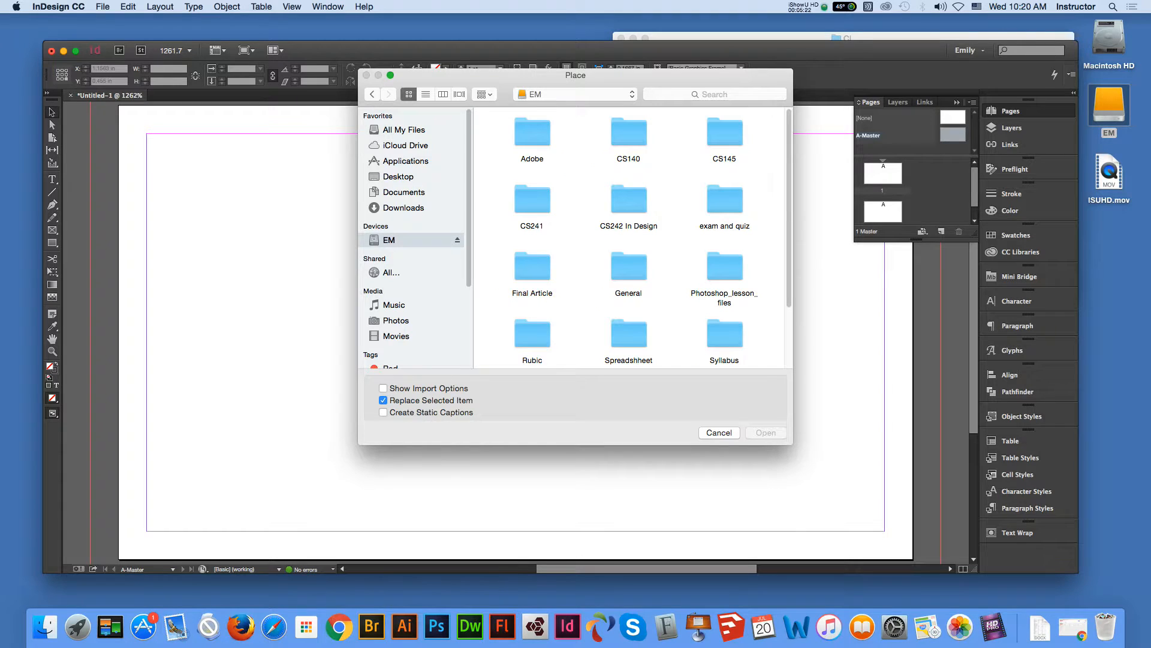
double_click(628, 200)
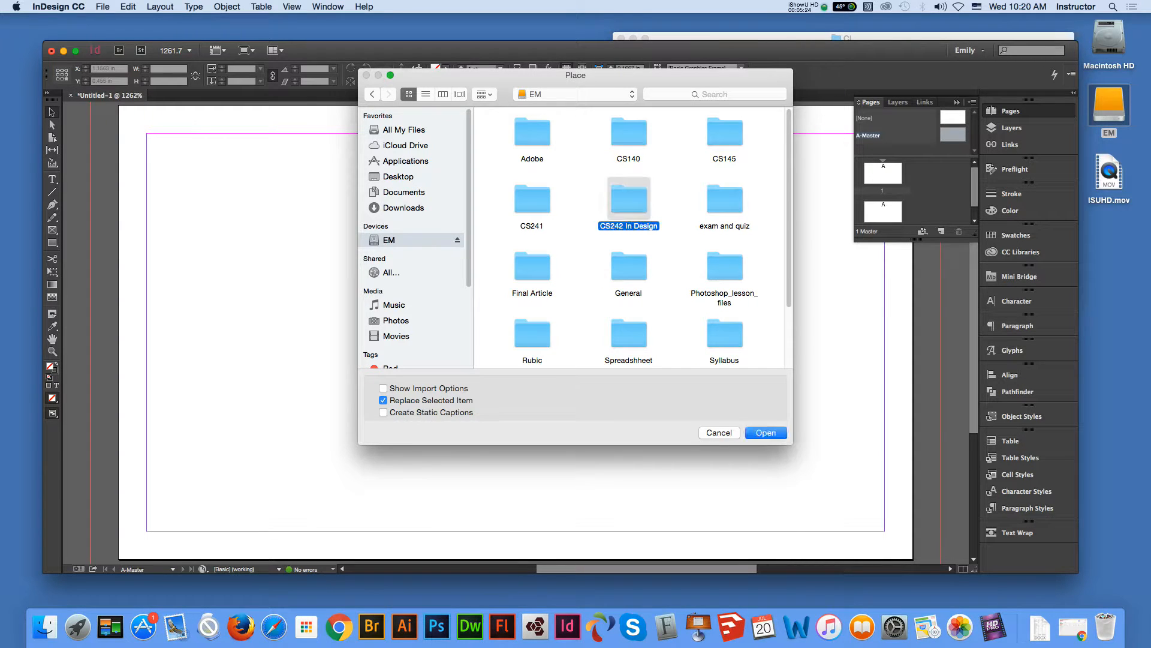
double_click(532, 334)
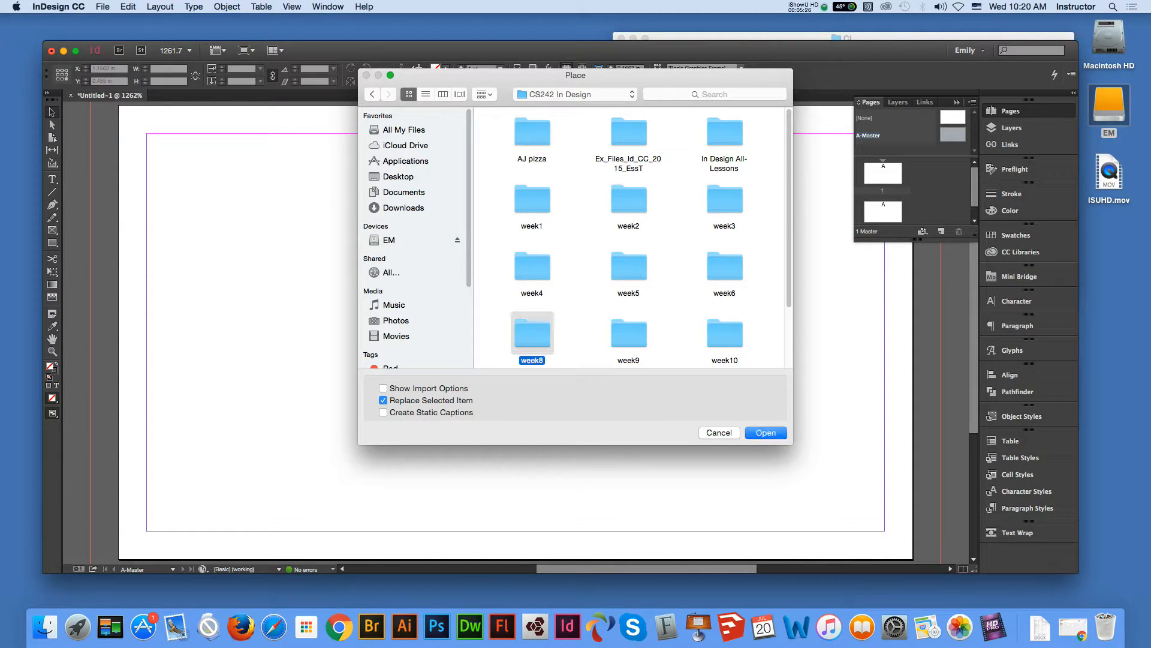
double_click(633, 133)
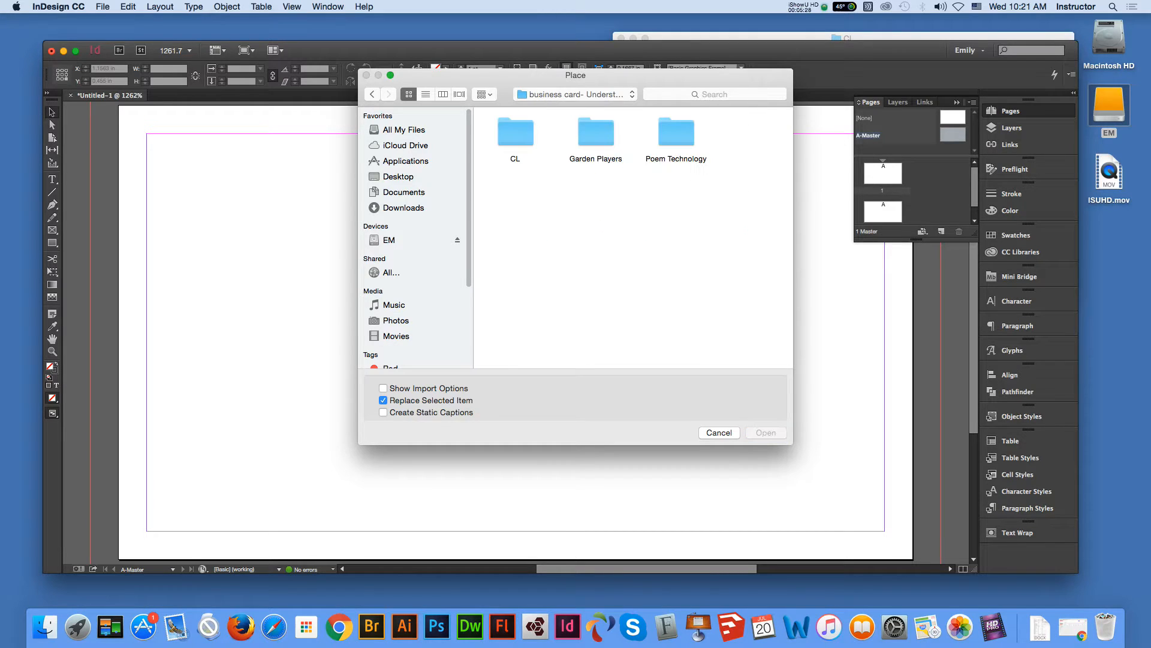
double_click(515, 132)
left_click(516, 133)
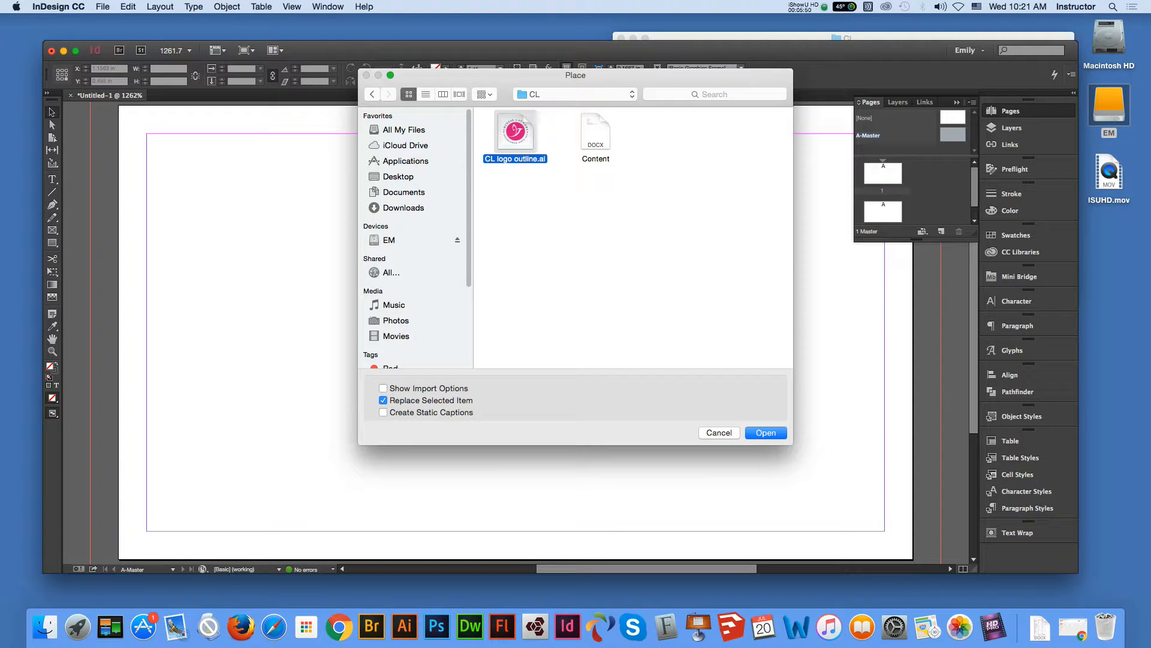
left_click(766, 433)
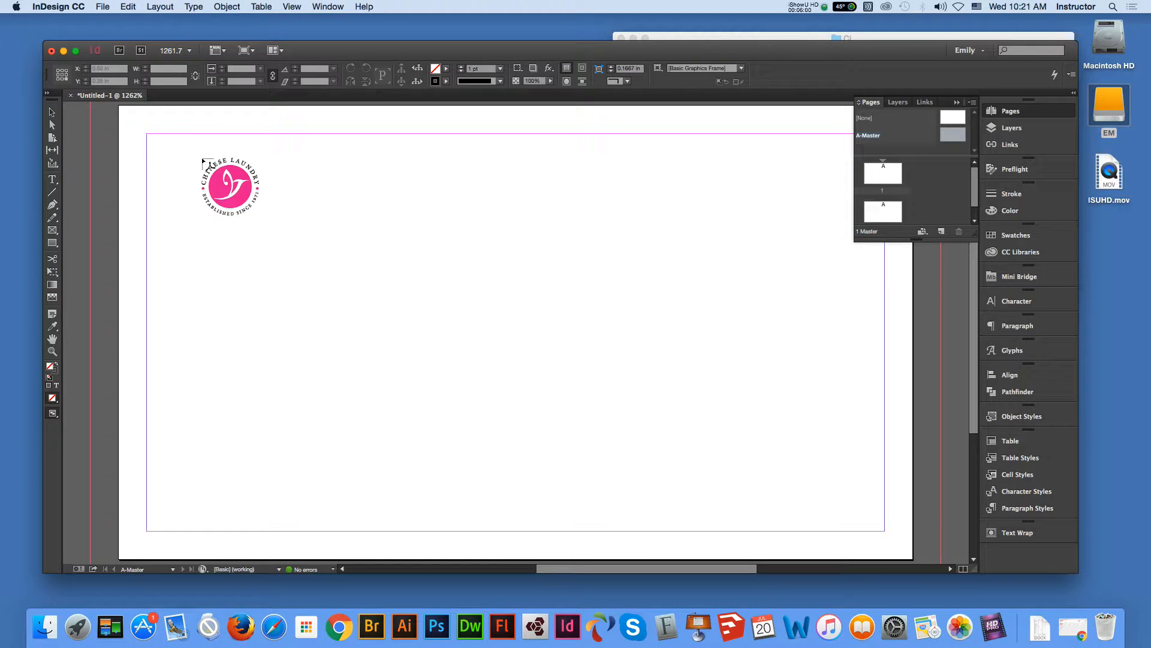
Place the logo near the master page's upper-left margin corner in a frame about 0.77 in square, undoing a first full-size placement
left_click(198, 159)
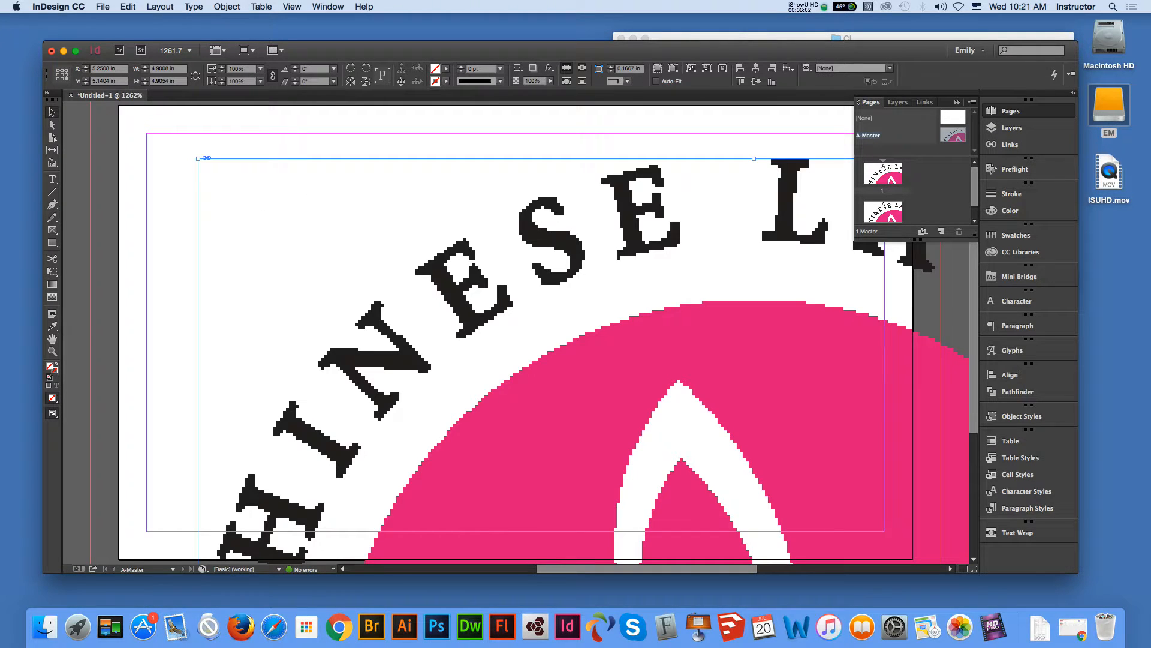
key("super+z")
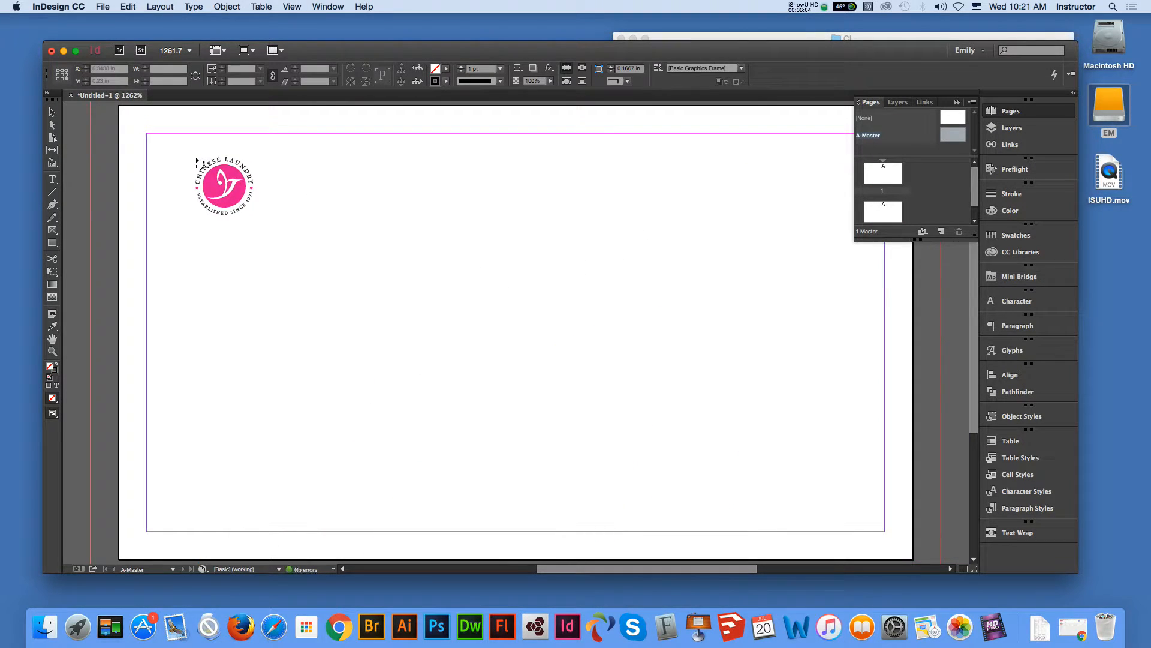
left_click_drag(197, 159, 352, 333)
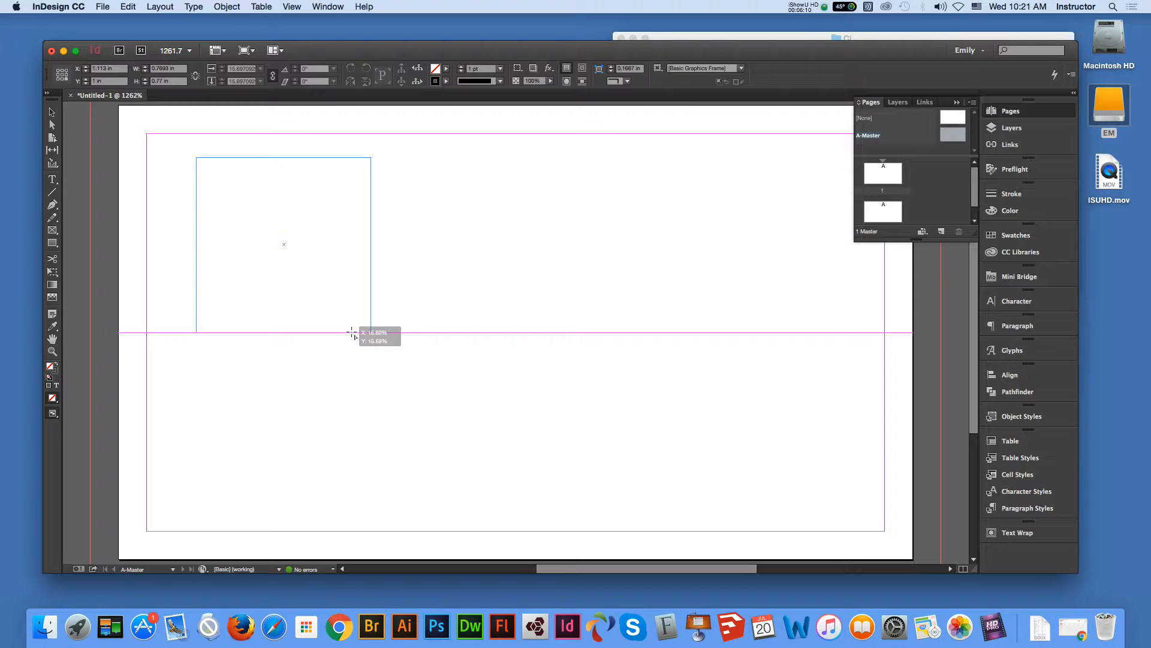
left_click_drag(352, 333, 352, 333)
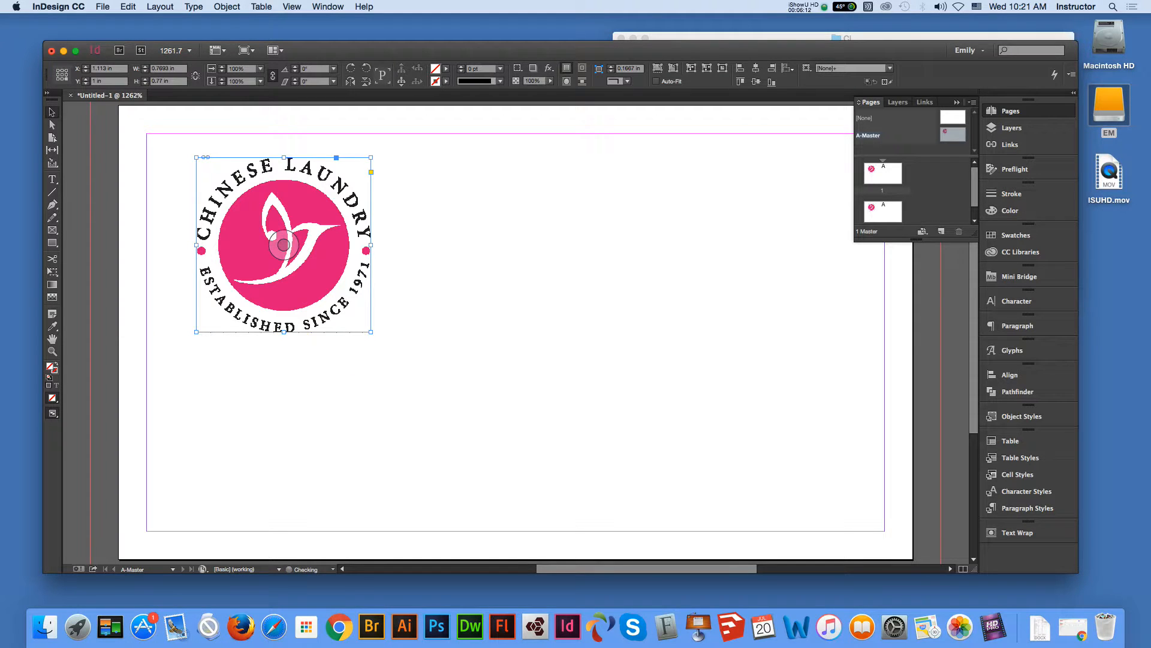
left_click(431, 349)
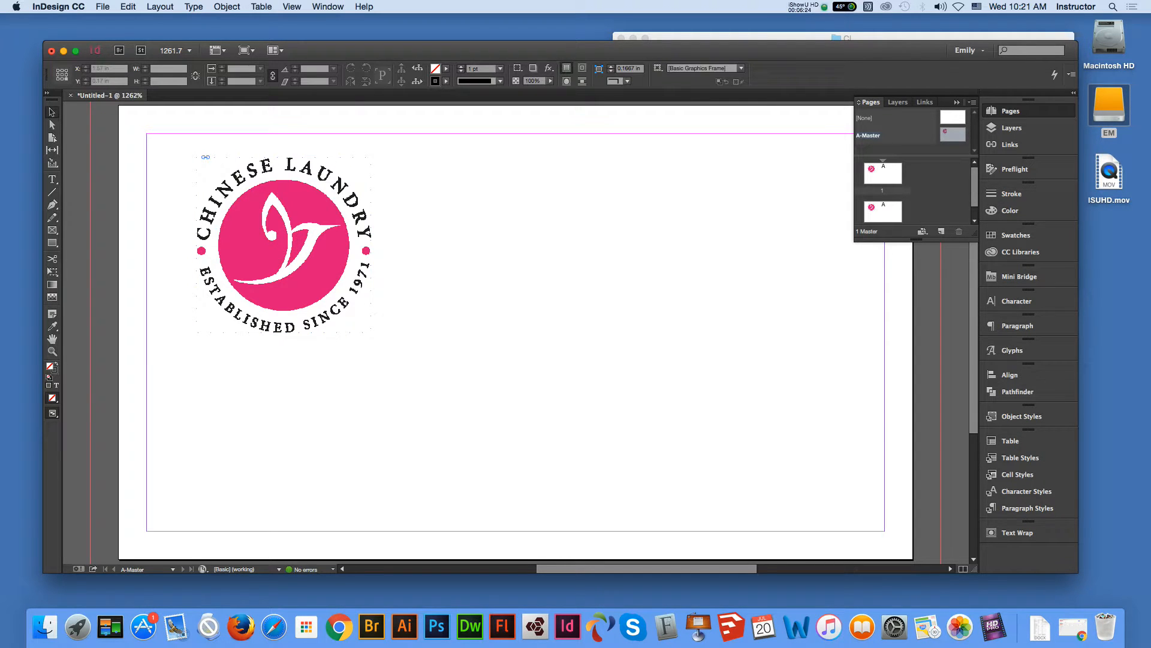
Zoom in on the placed logo at 1600% and examine how its edges are displayed
left_click(292, 7)
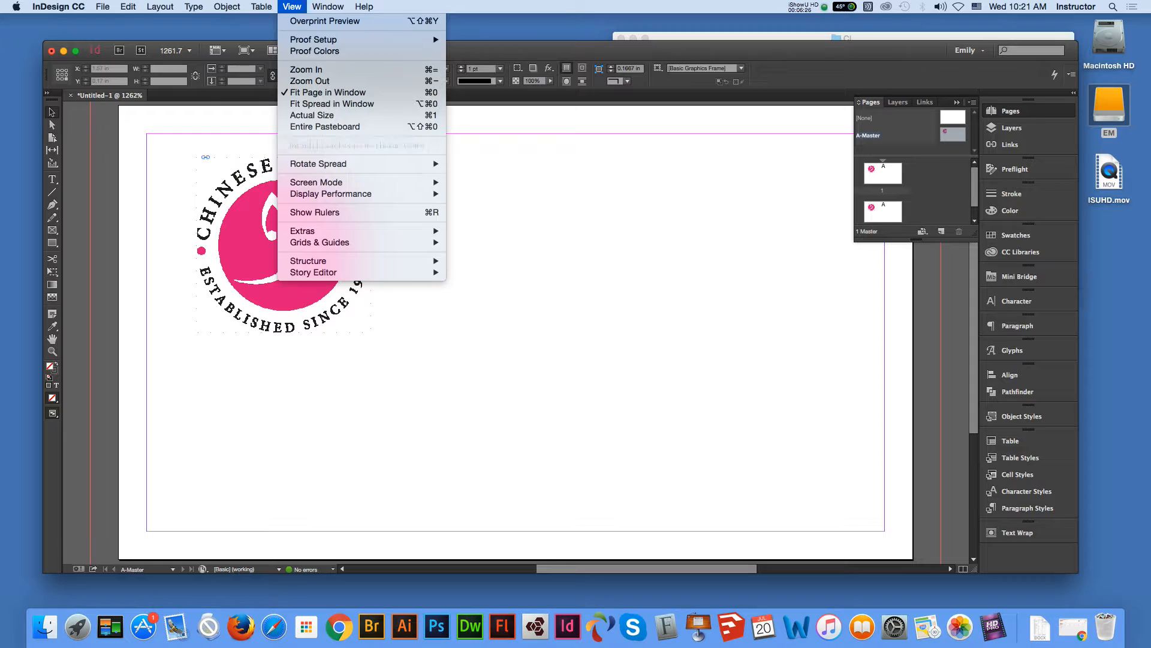
mouse_move(303, 231)
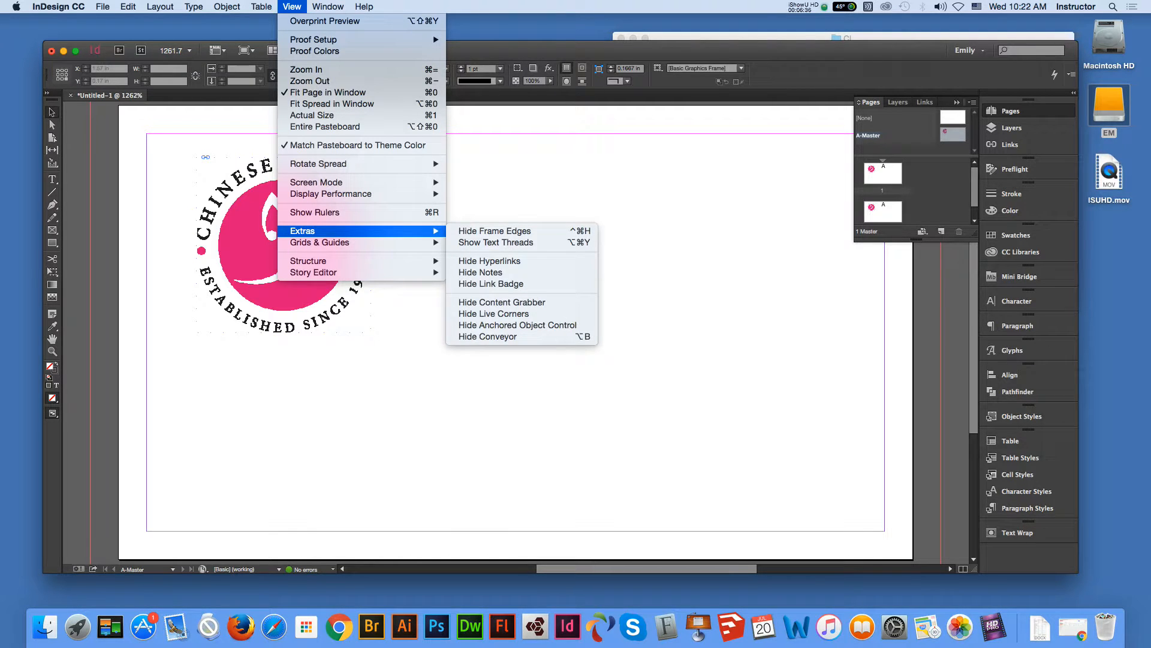
left_click(52, 352)
left_click(53, 352)
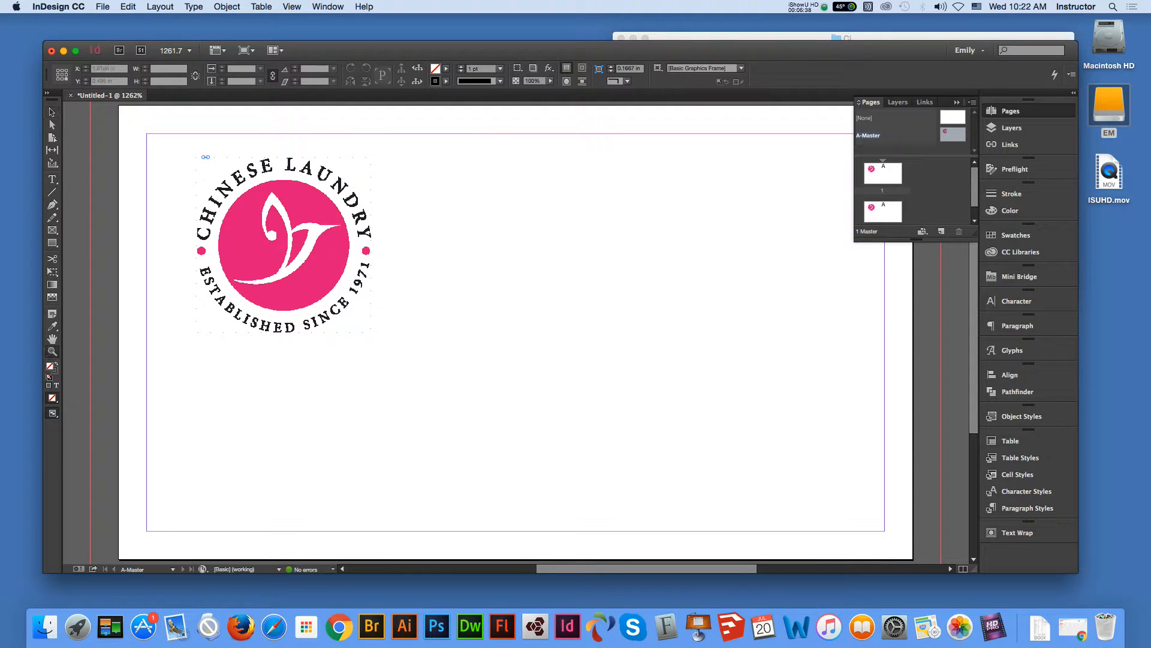
left_click(276, 255)
left_click(52, 112)
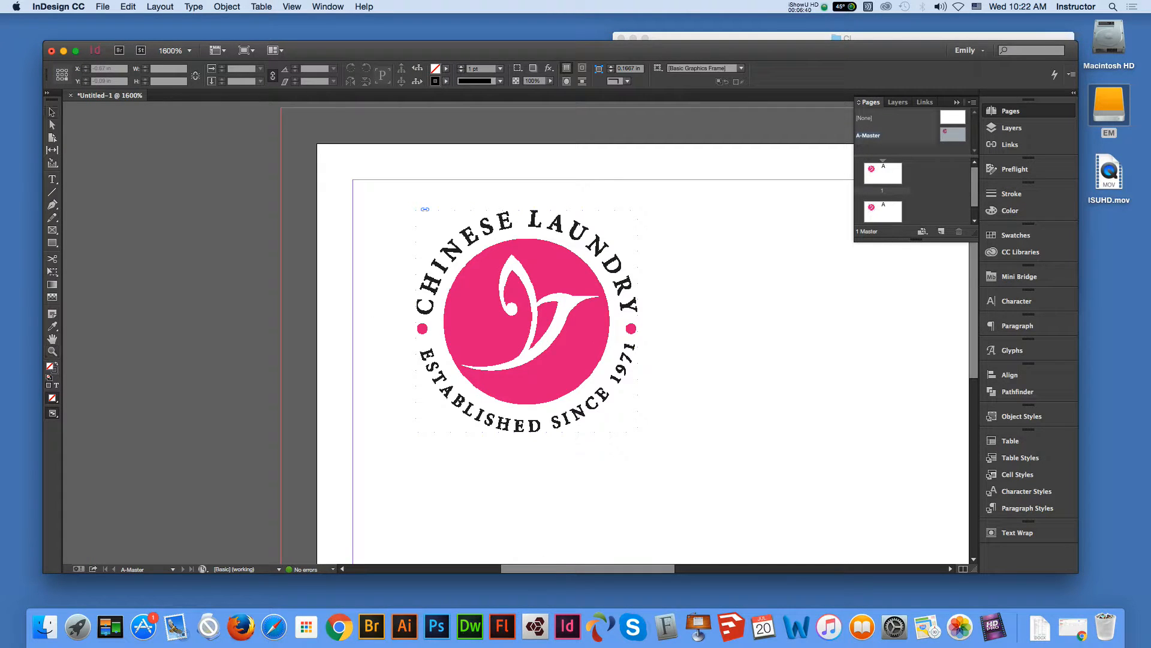
left_click(52, 339)
left_click_drag(561, 279, 333, 232)
left_click(52, 112)
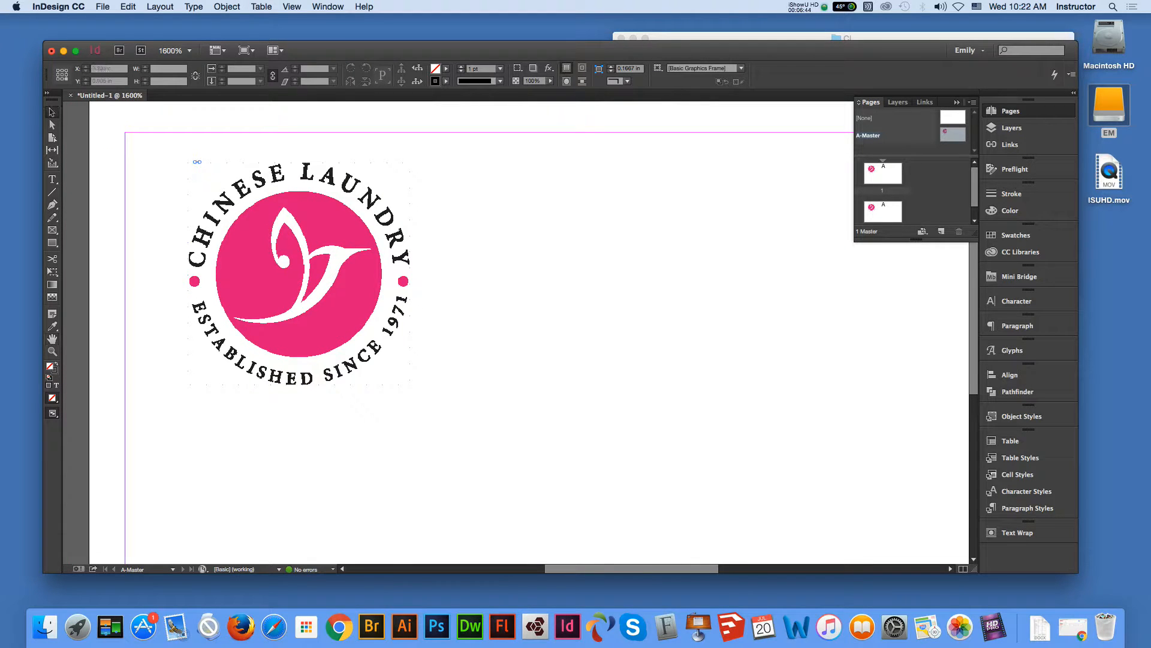
Set the document's display performance to High Quality Display
left_click(292, 7)
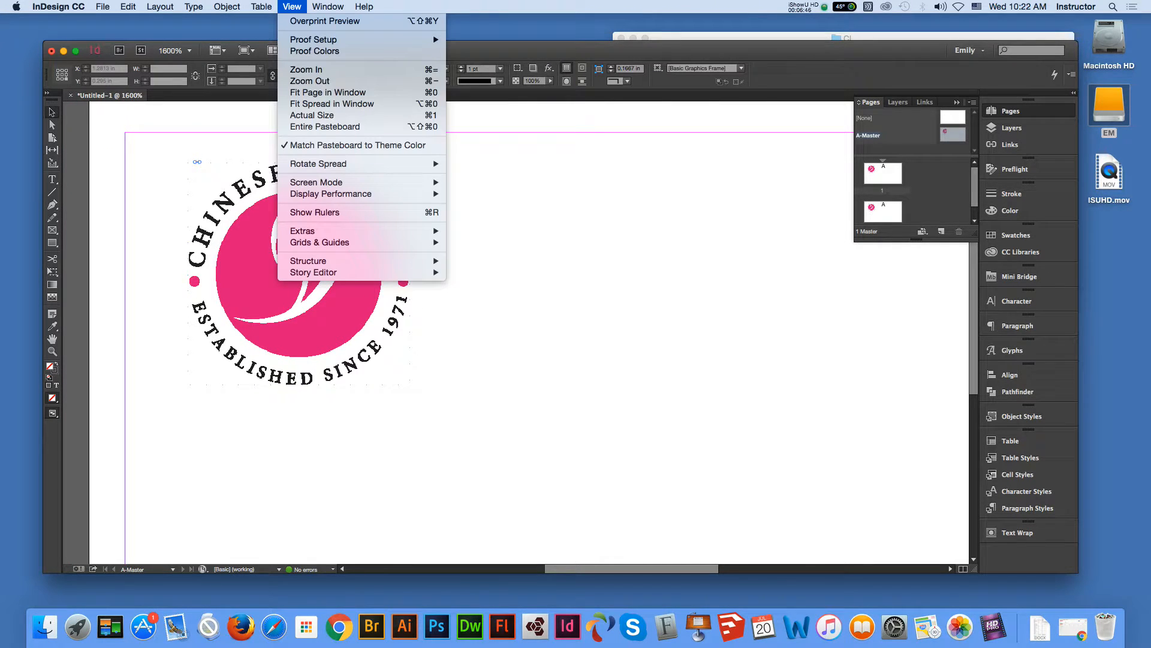
mouse_move(331, 194)
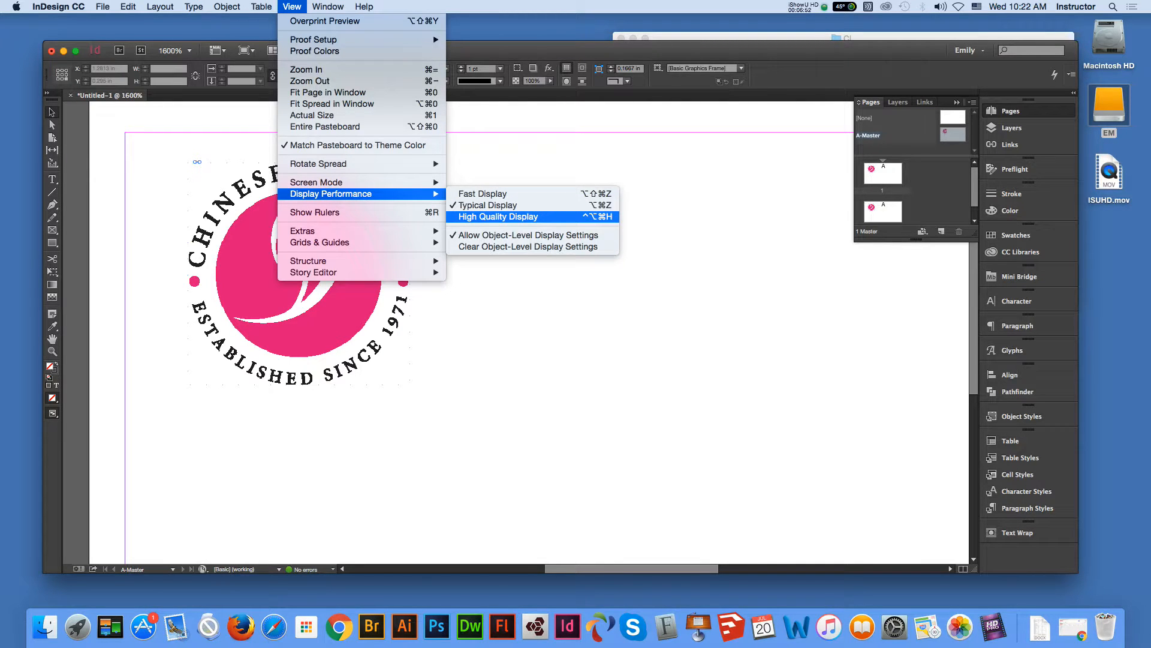
left_click(498, 216)
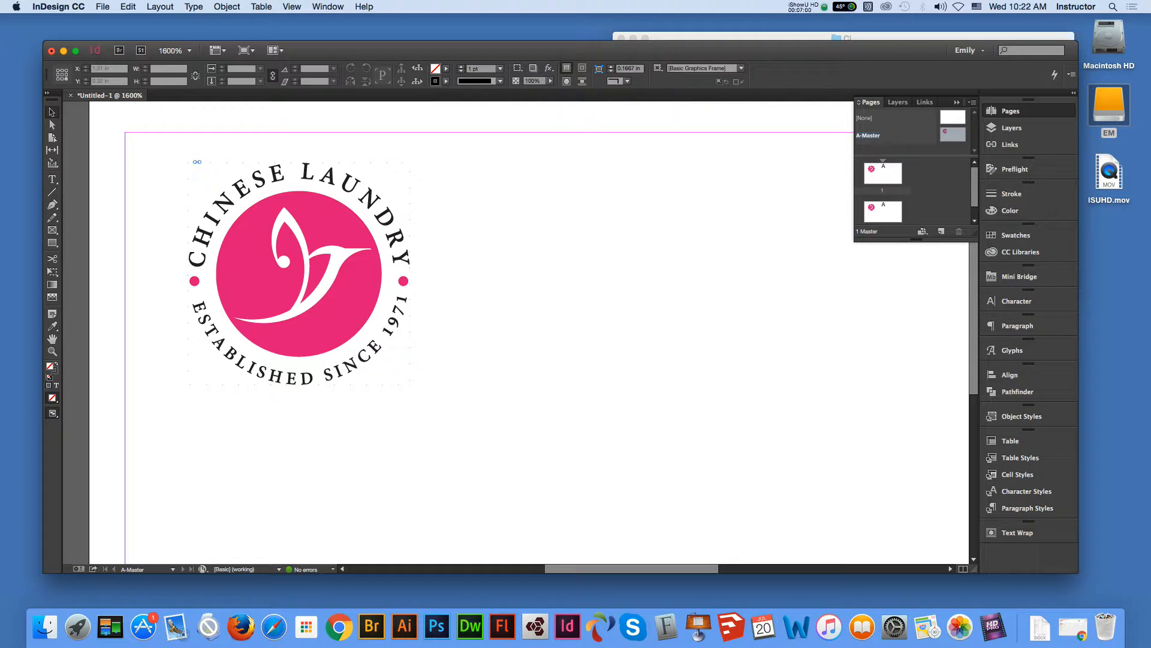
left_click(292, 7)
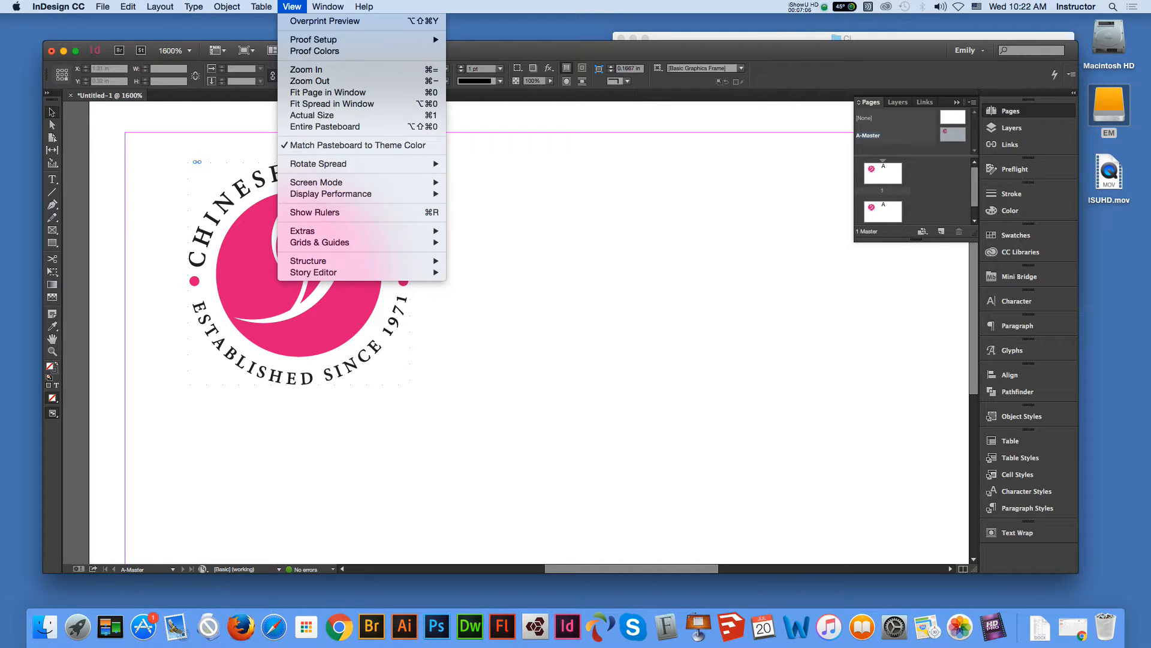
Set the document's display performance back to Typical Display
mouse_move(336, 193)
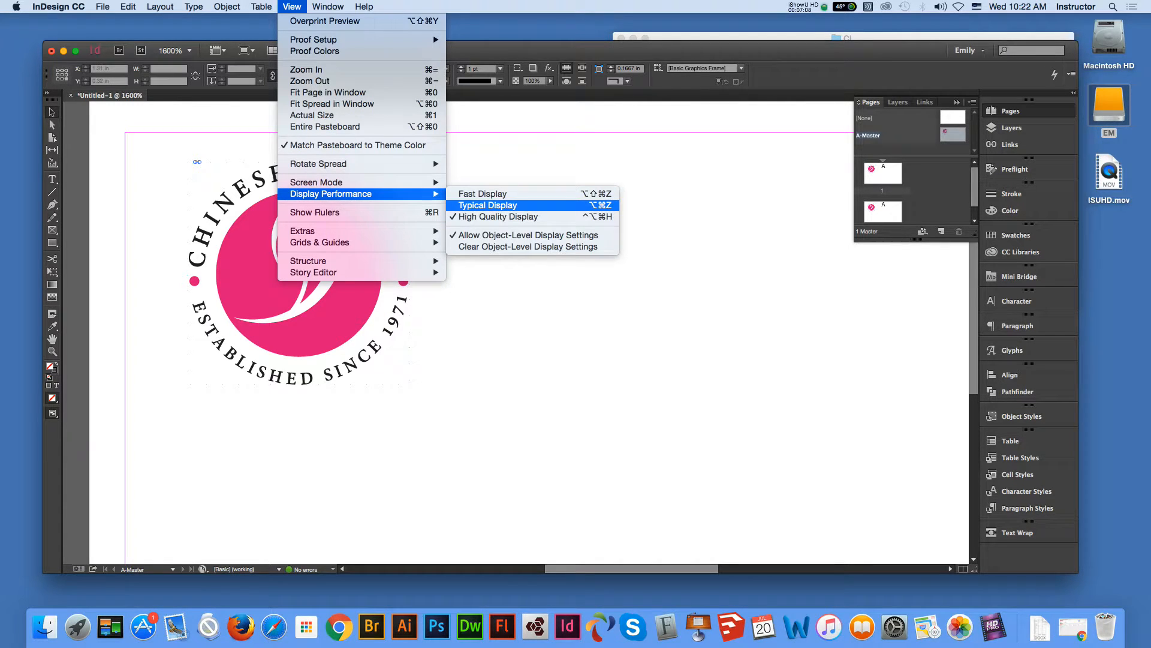
left_click(487, 205)
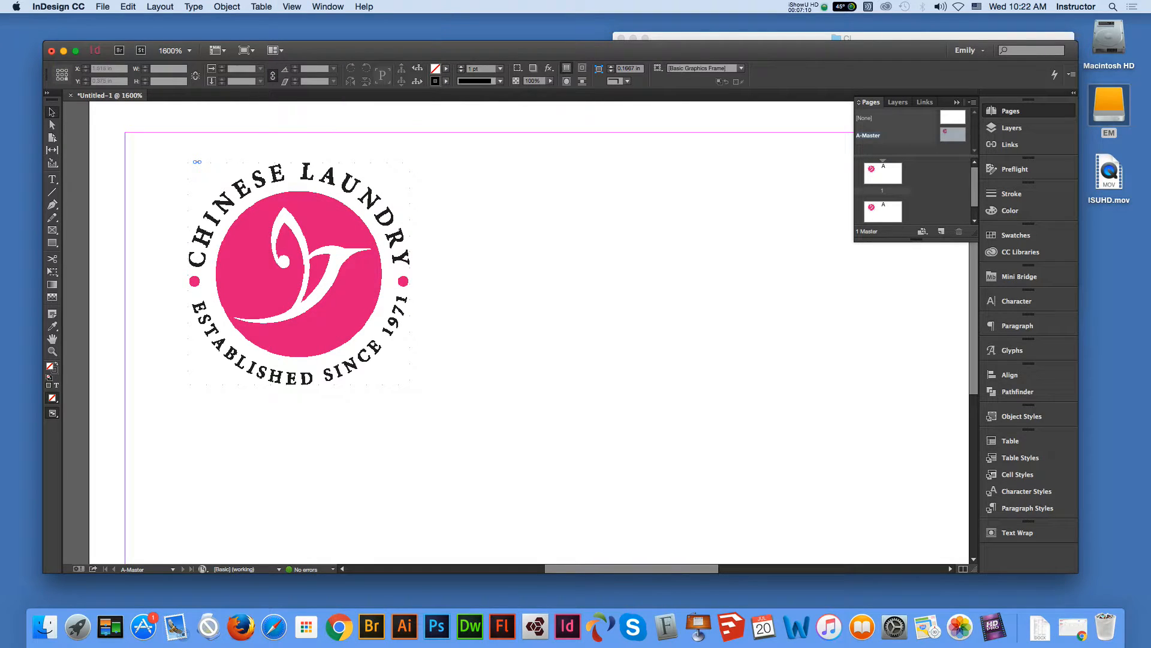
key("super+minus")
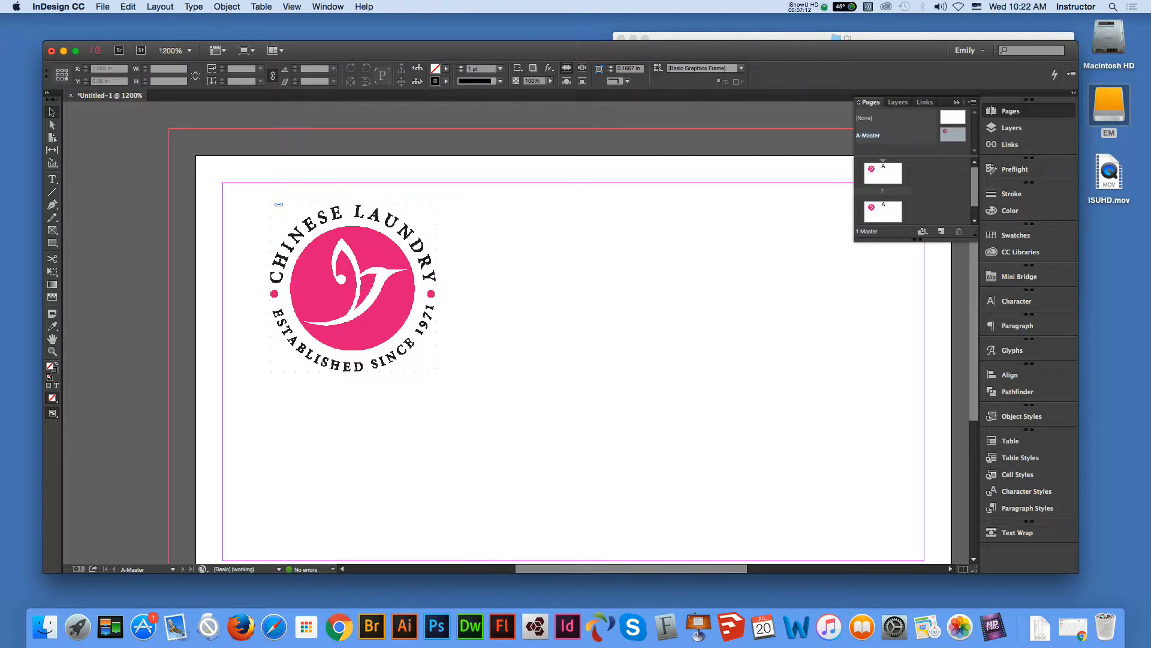
key("super+minus")
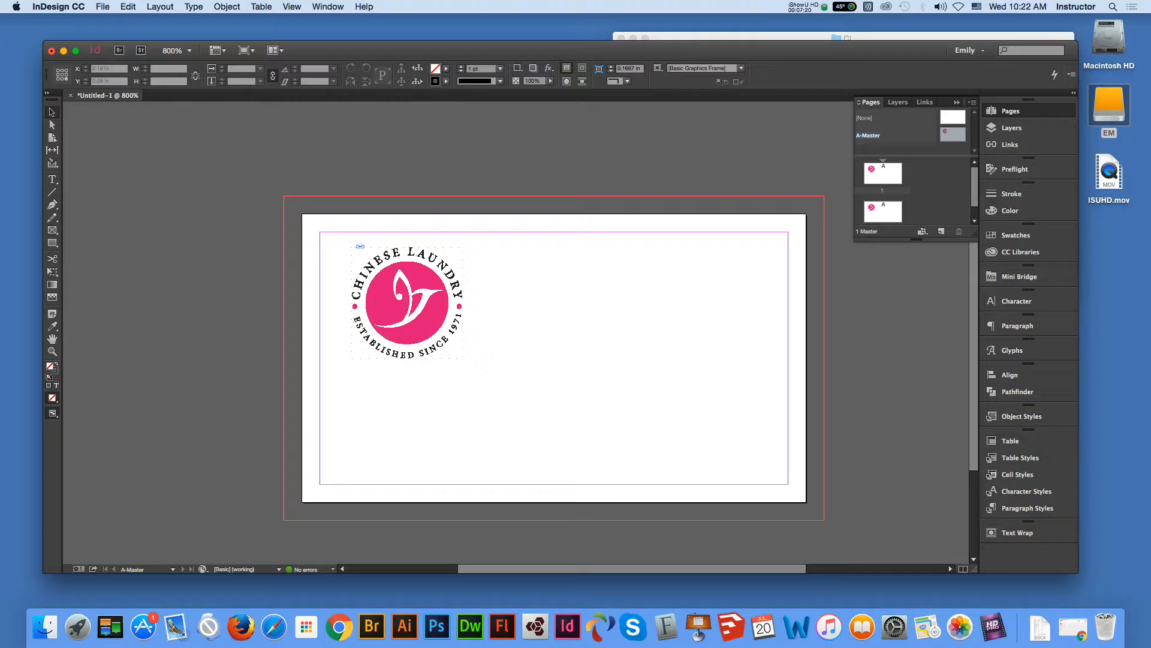
Delete the placed logo from the master page and draw an empty rectangle frame about 0.815 in square near the upper-left margin corner
left_click(407, 303)
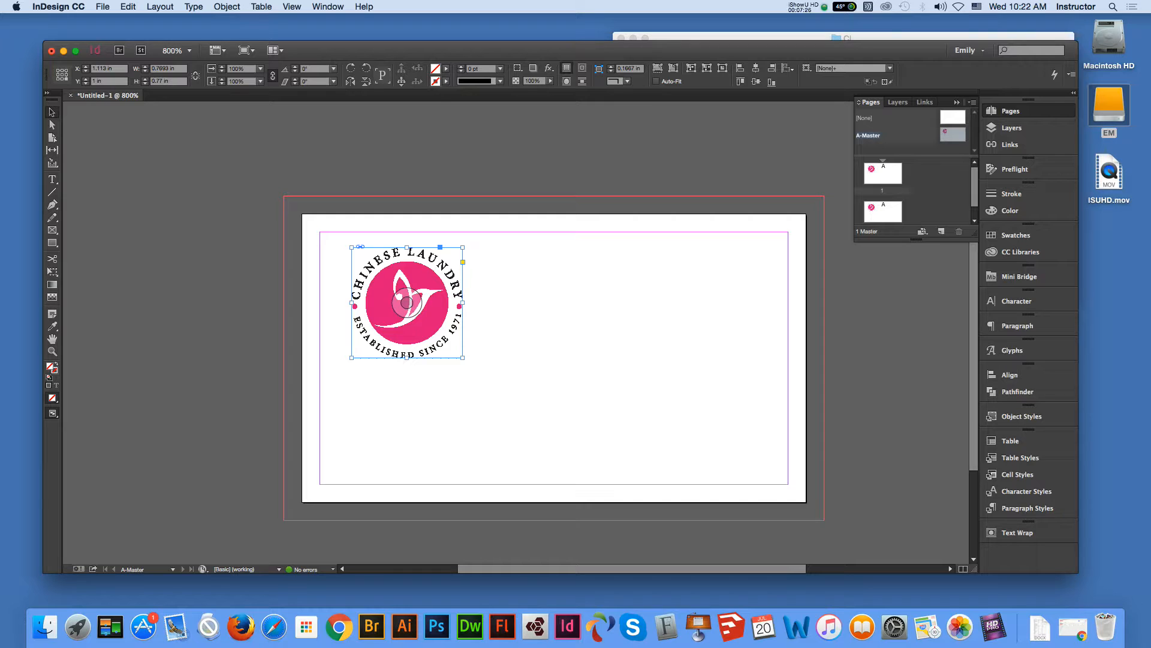
key("Delete")
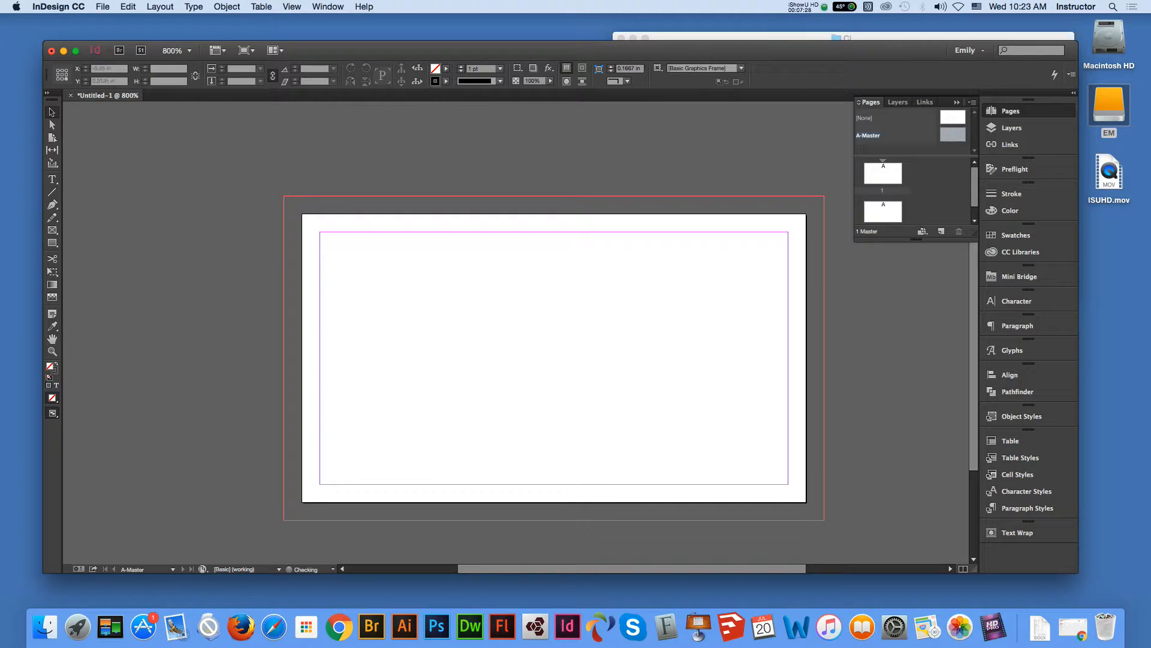
key("f")
left_click_drag(354, 262, 473, 378)
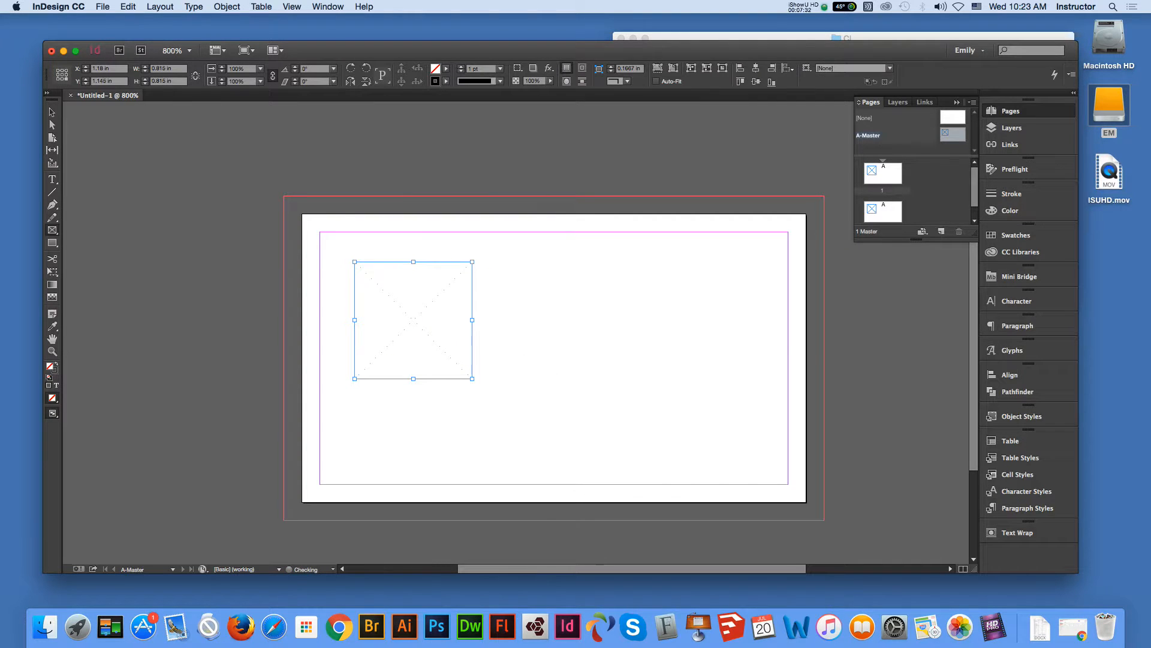
Place CL logo outline.ai from the CL folder into the empty frame and fit it with Fill Frame Proportionally
left_click(103, 6)
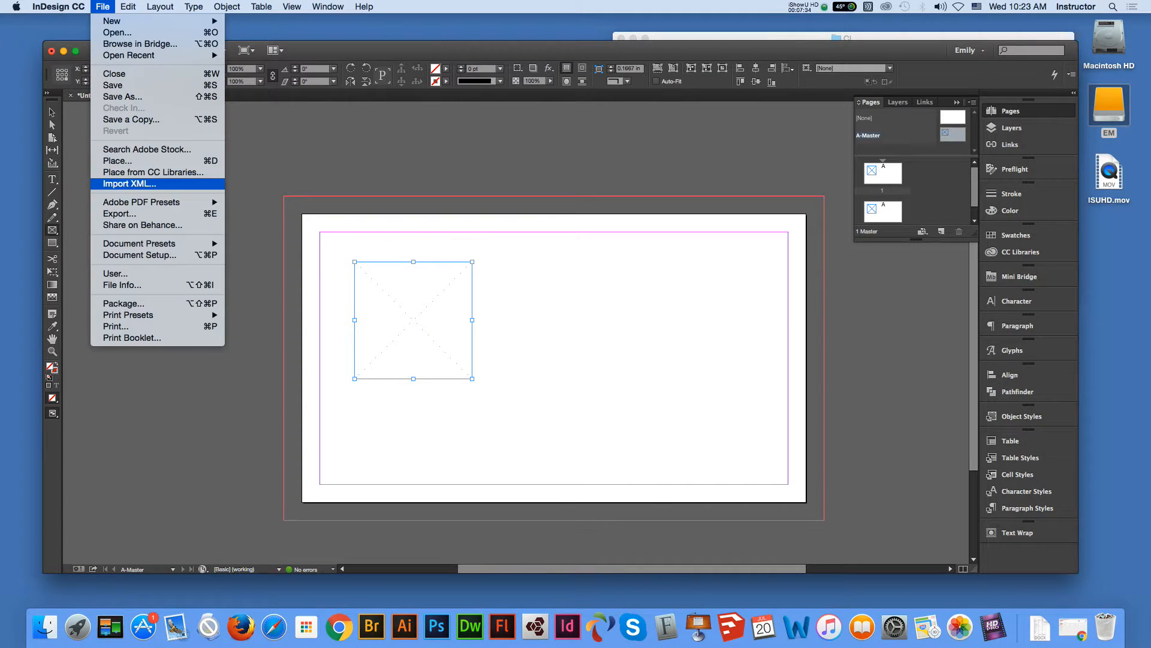
left_click(118, 161)
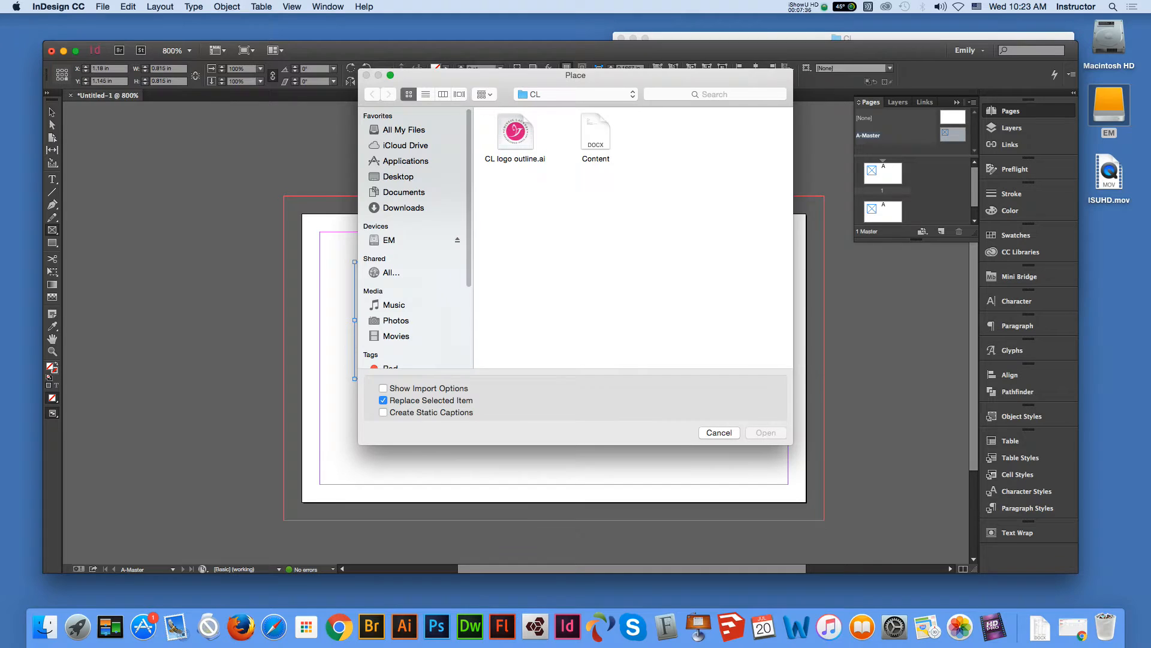
left_click(515, 132)
left_click(766, 432)
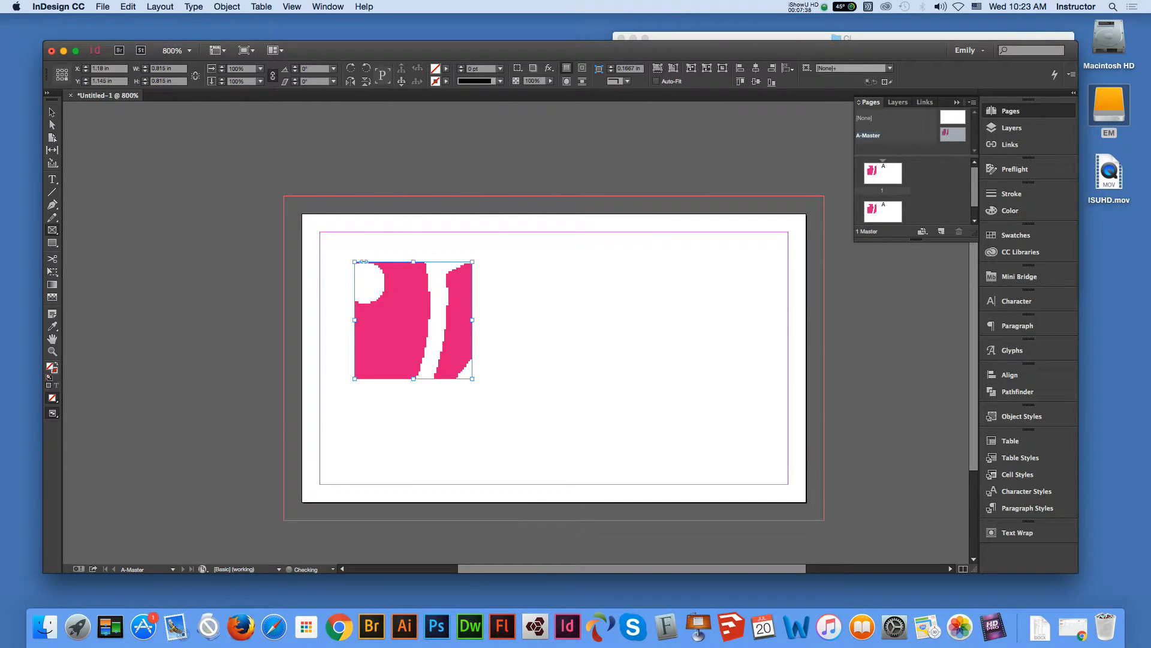
left_click(52, 112)
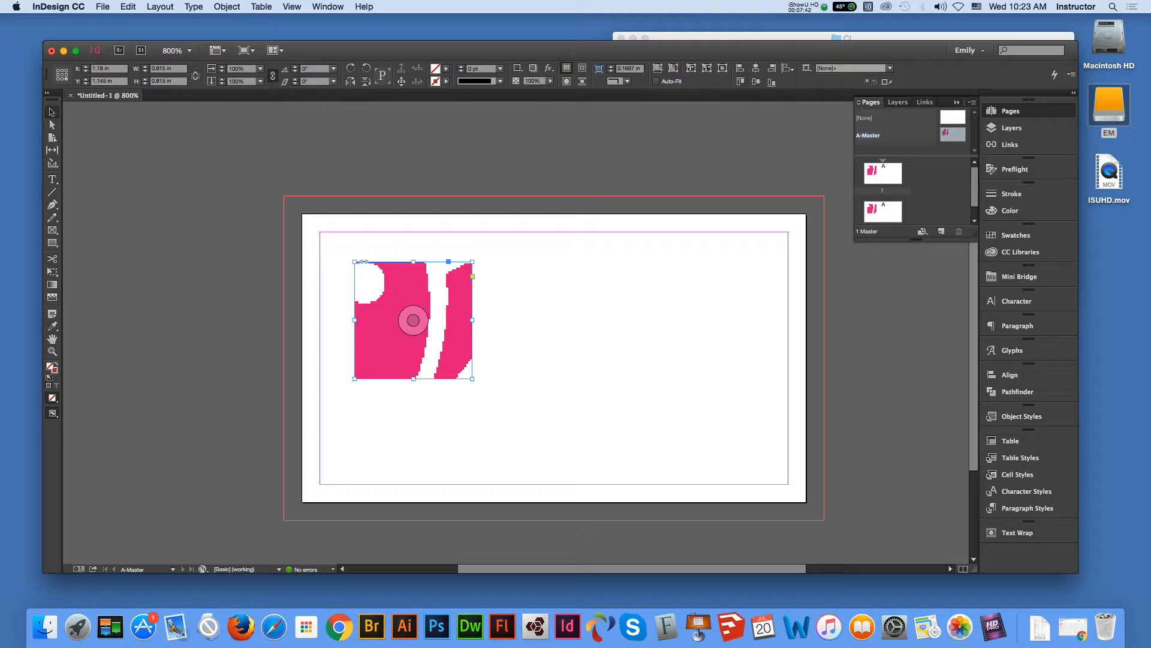
left_click(658, 68)
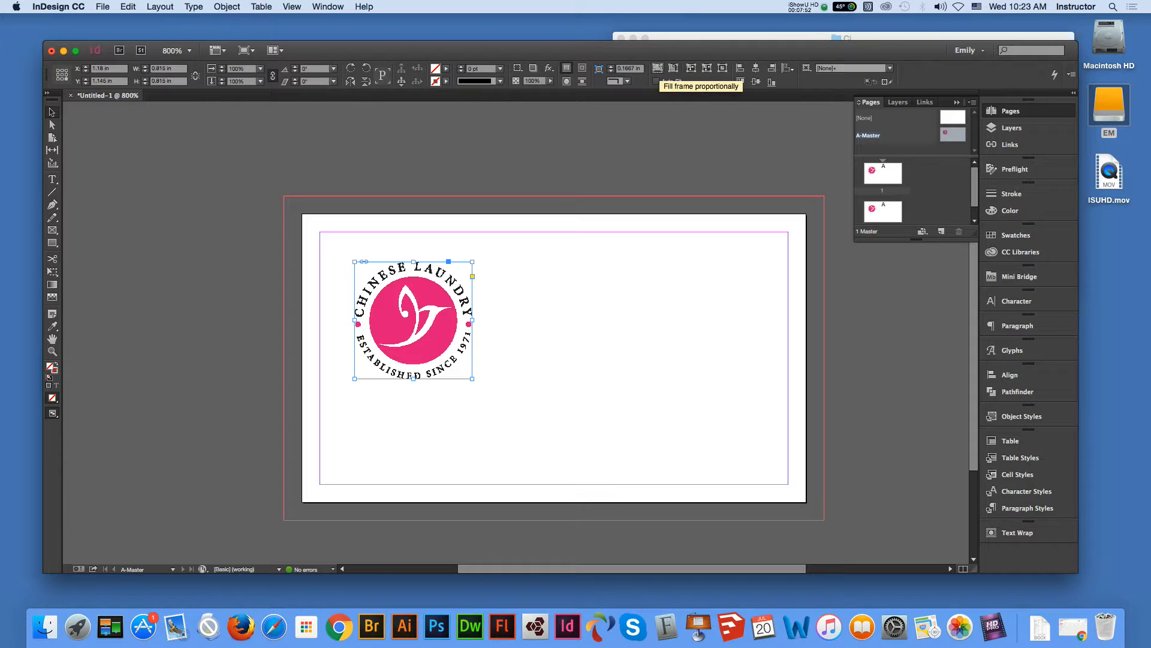
Enlarge the logo together with its frame to about 1 in square and position it just inside the card's left margin
left_click(527, 318)
left_click(432, 318)
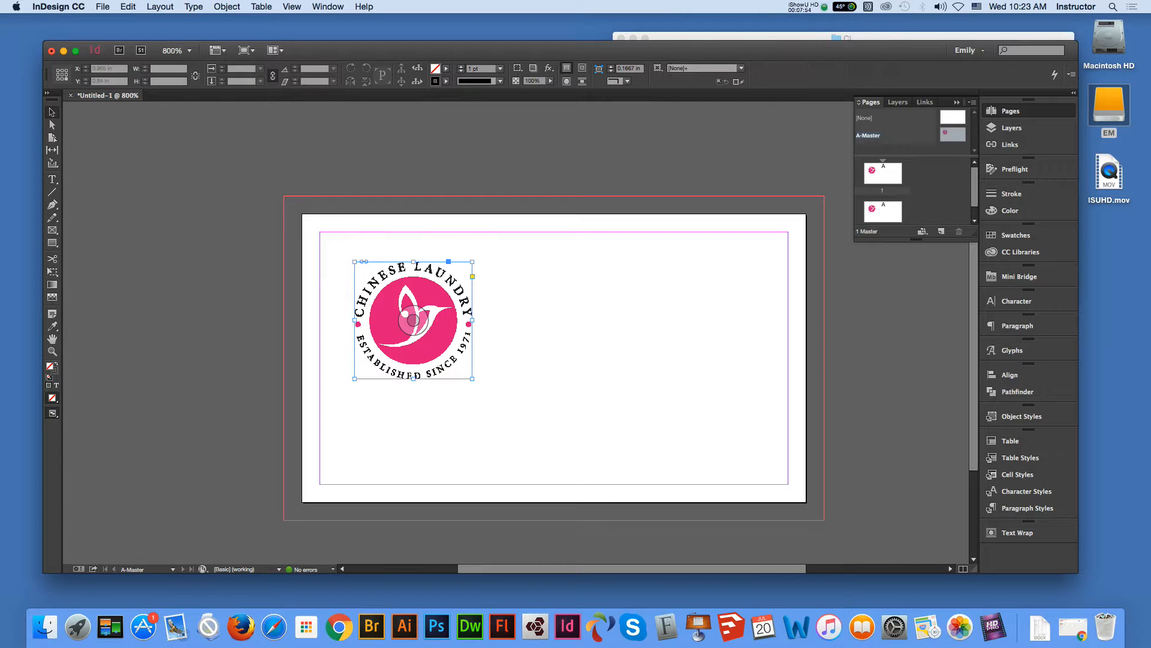
left_click(528, 318)
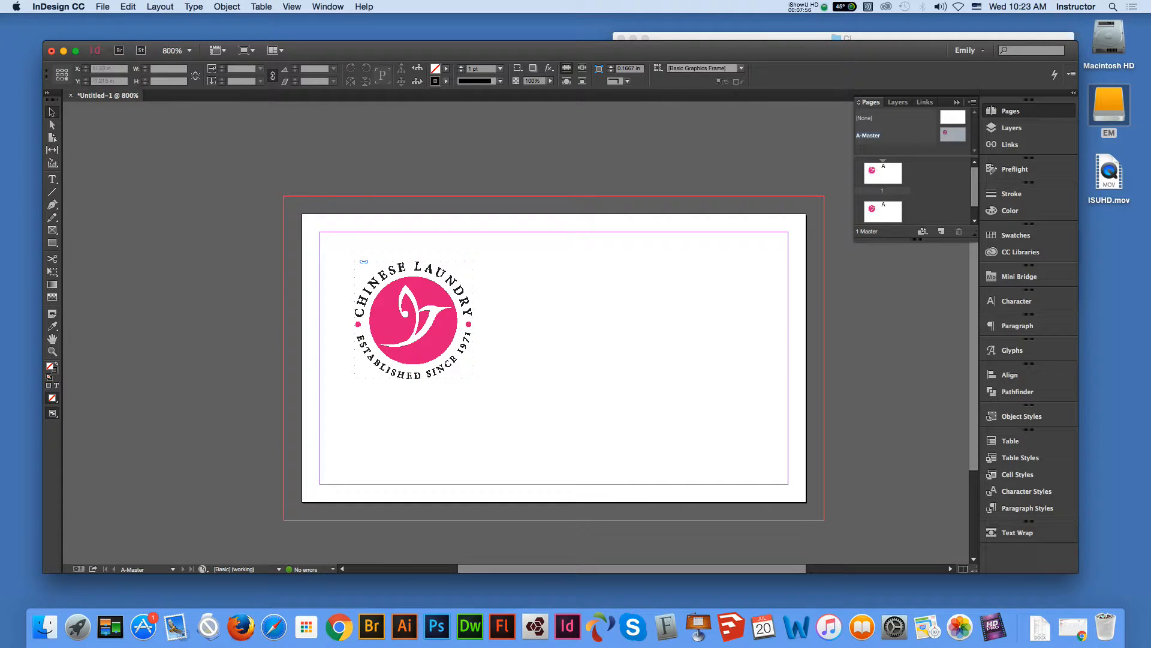
left_click_drag(514, 409, 347, 257)
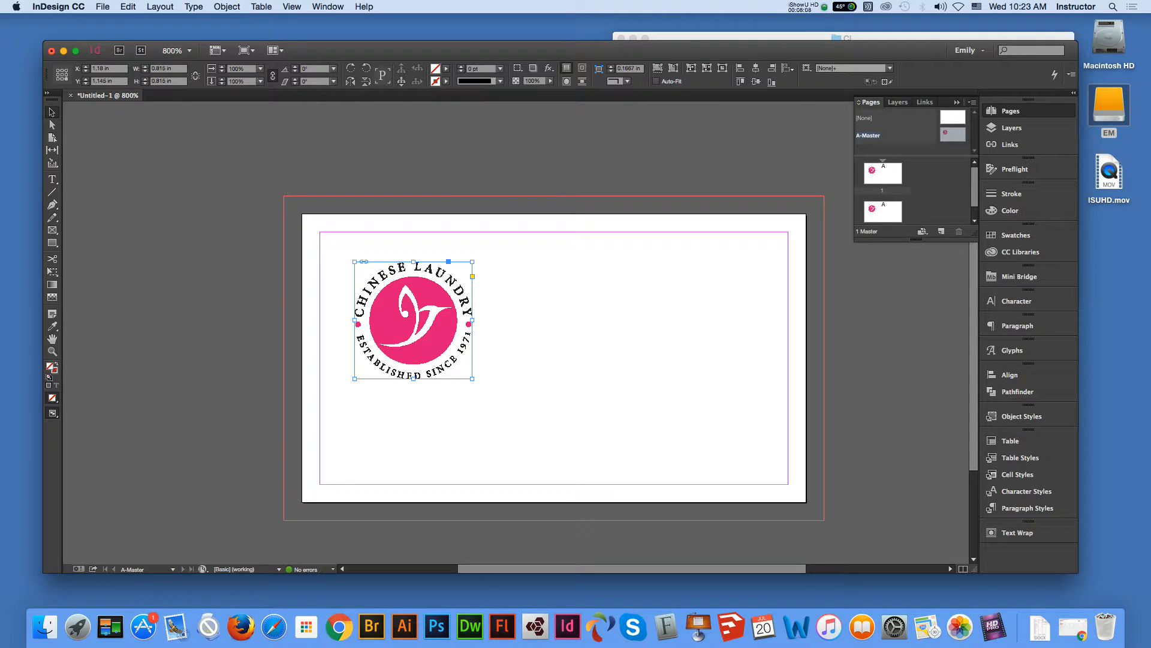
mouse_move(472, 379)
left_mouse_down()
mouse_move(499, 405)
mouse_move(462, 367)
mouse_move(460, 393)
left_mouse_up()
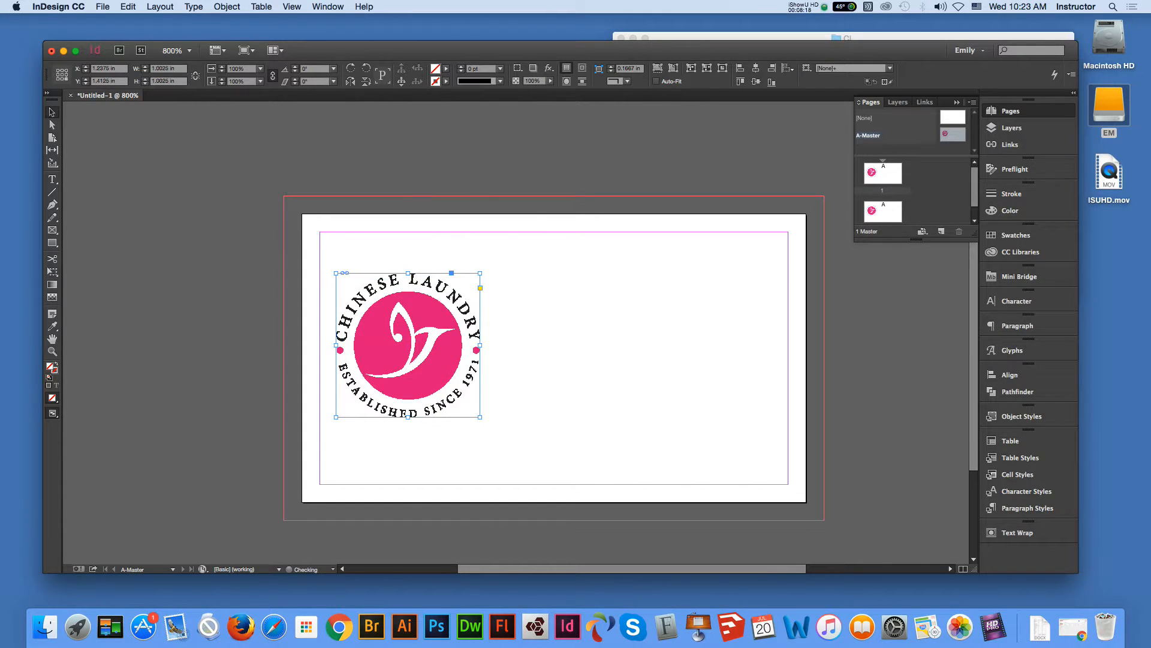
left_click(577, 393)
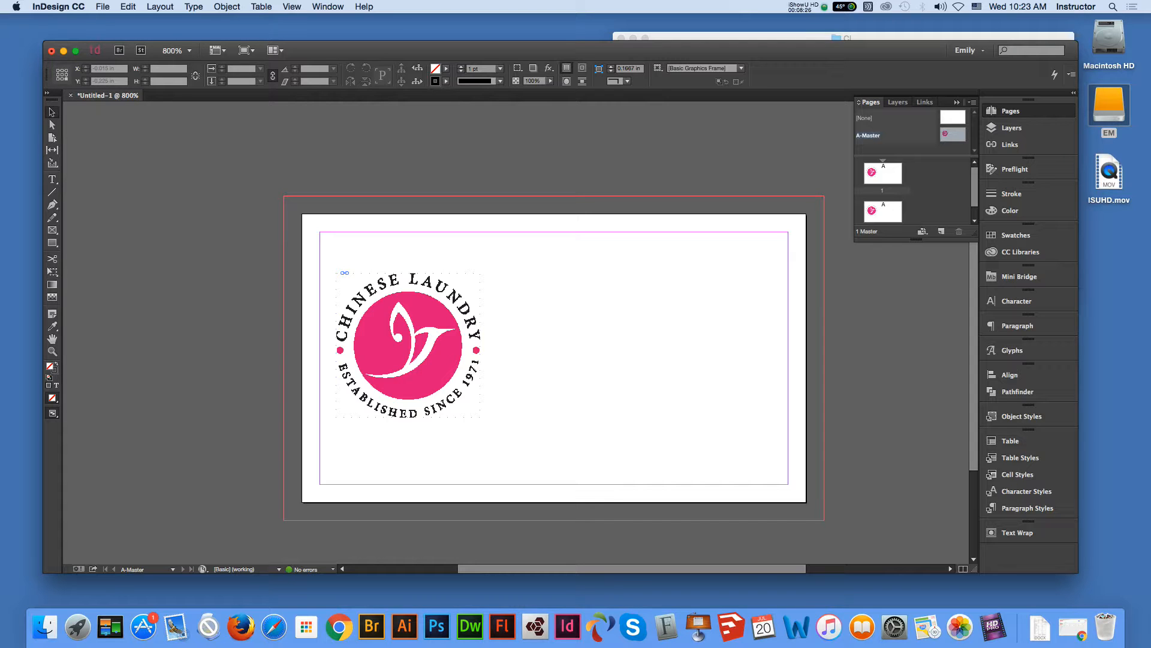
Draw a text frame beside the logo on the master page and enter the placeholder lines "Name" and "Position"
key("t")
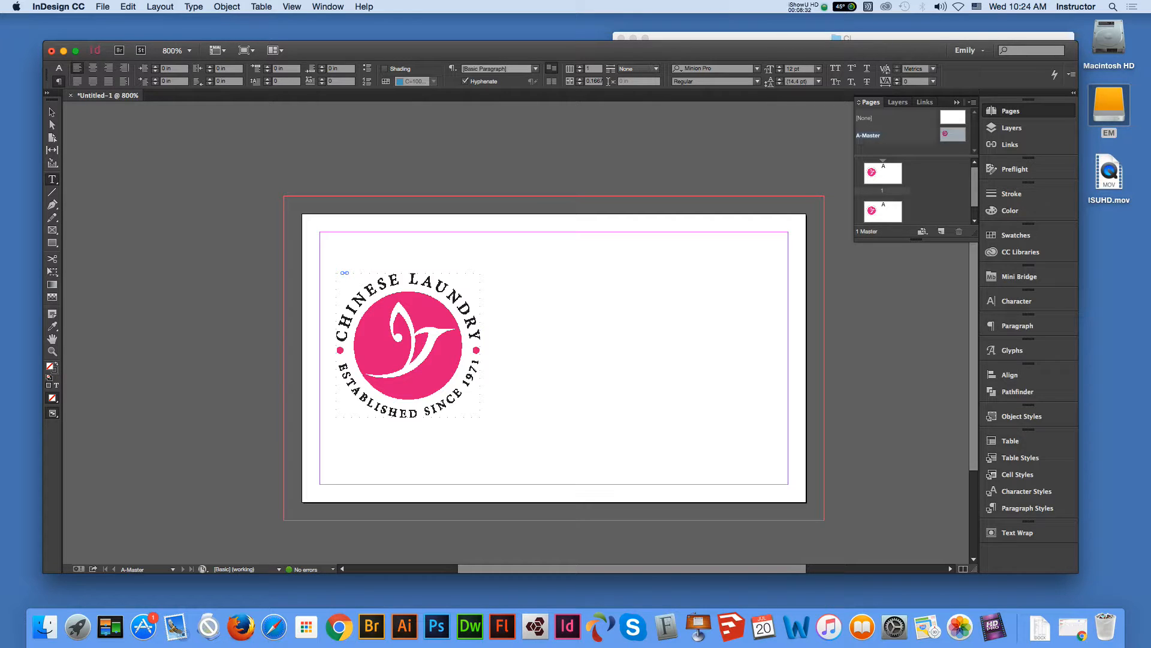
left_click_drag(548, 274, 772, 465)
type("Na,")
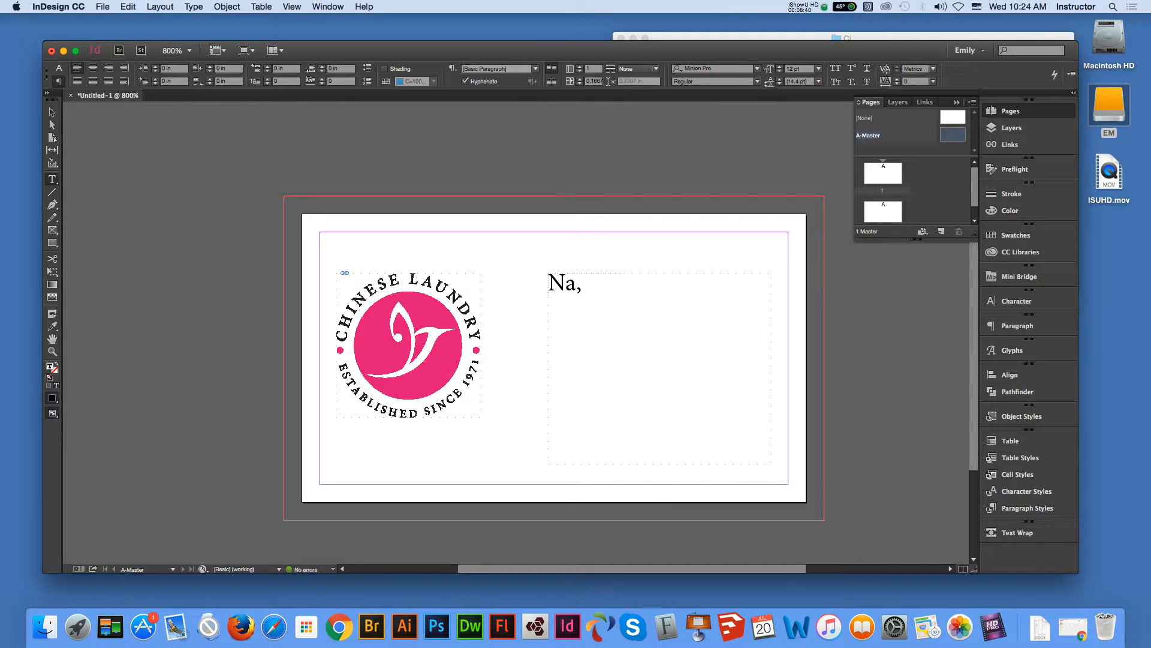
key("BackSpace")
type("me")
key("Return")
type("Position")
key("Return")
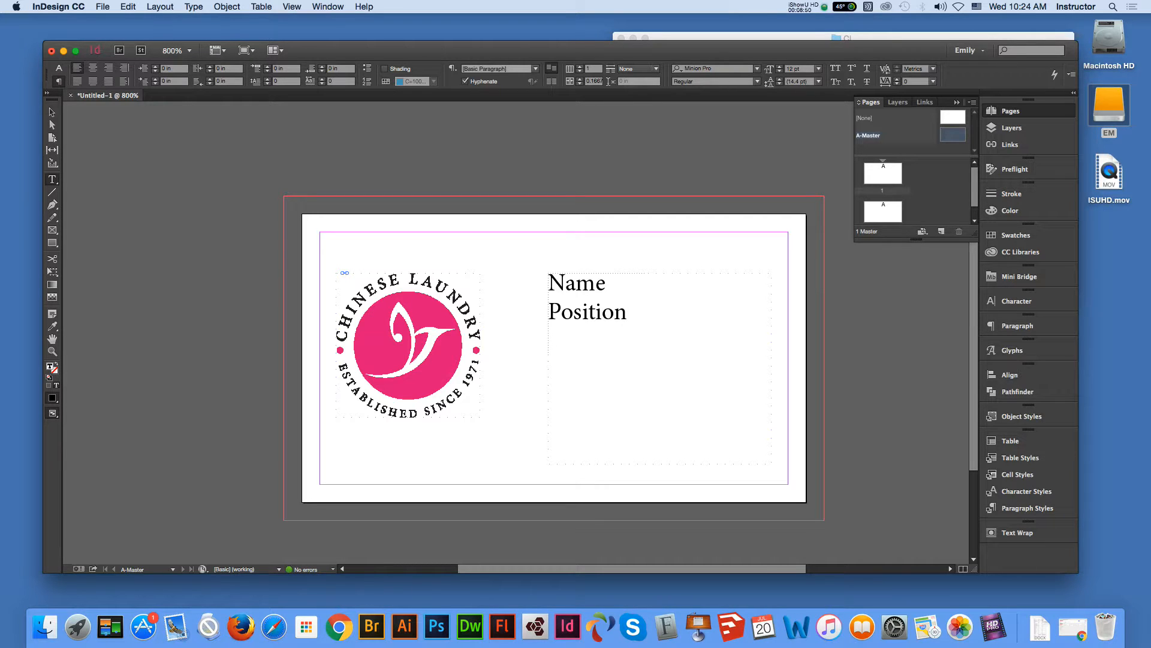
Switch to the CL folder in Finder and open the Content document in Word
left_click_drag(678, 50, 660, 74)
left_click(719, 44)
left_click(771, 99)
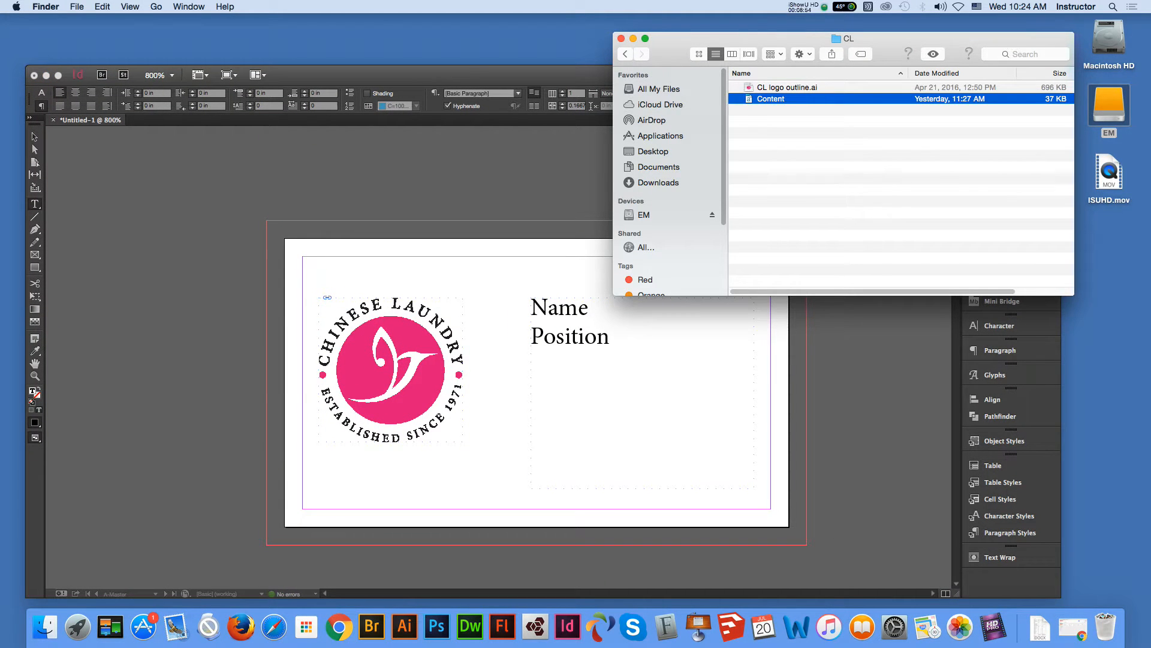
double_click(771, 99)
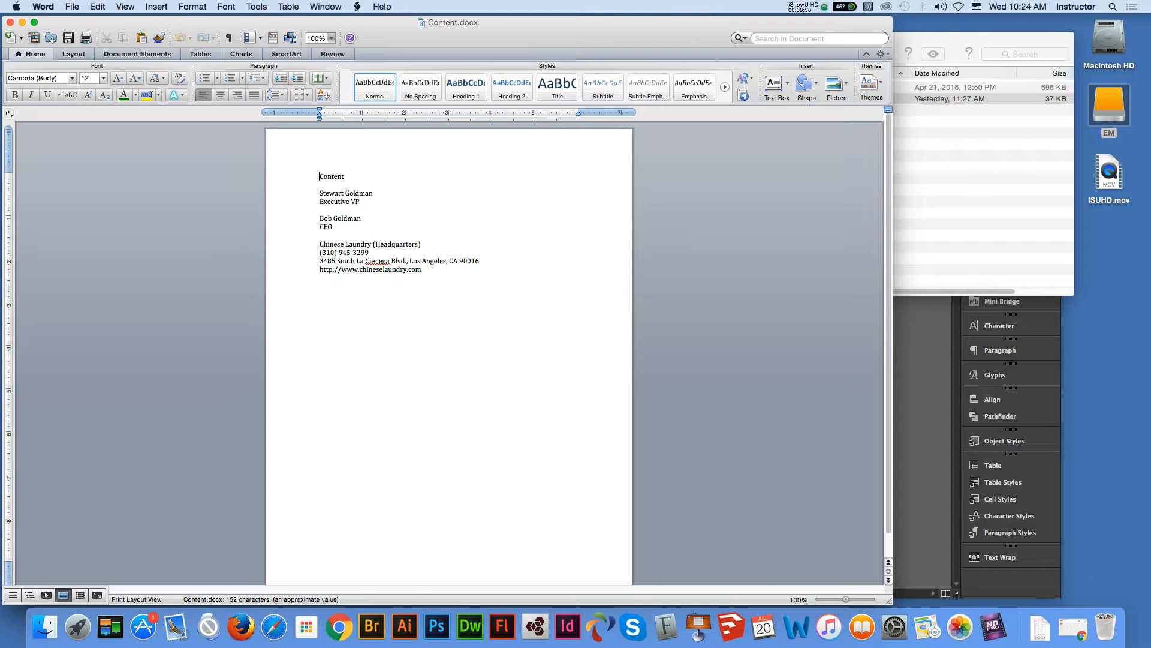
Copy the Chinese Laundry headquarters name, phone, address and website lines from Word and paste them below "Position" in InDesign's text frame
left_click_drag(320, 244, 426, 270)
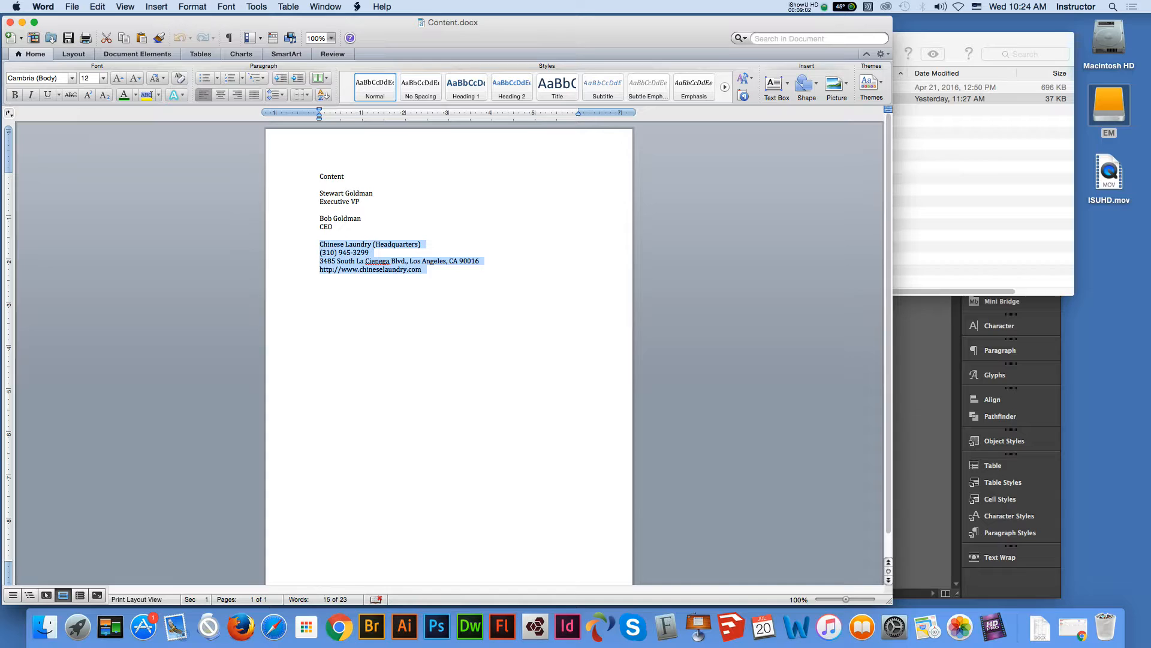
key("super+Tab")
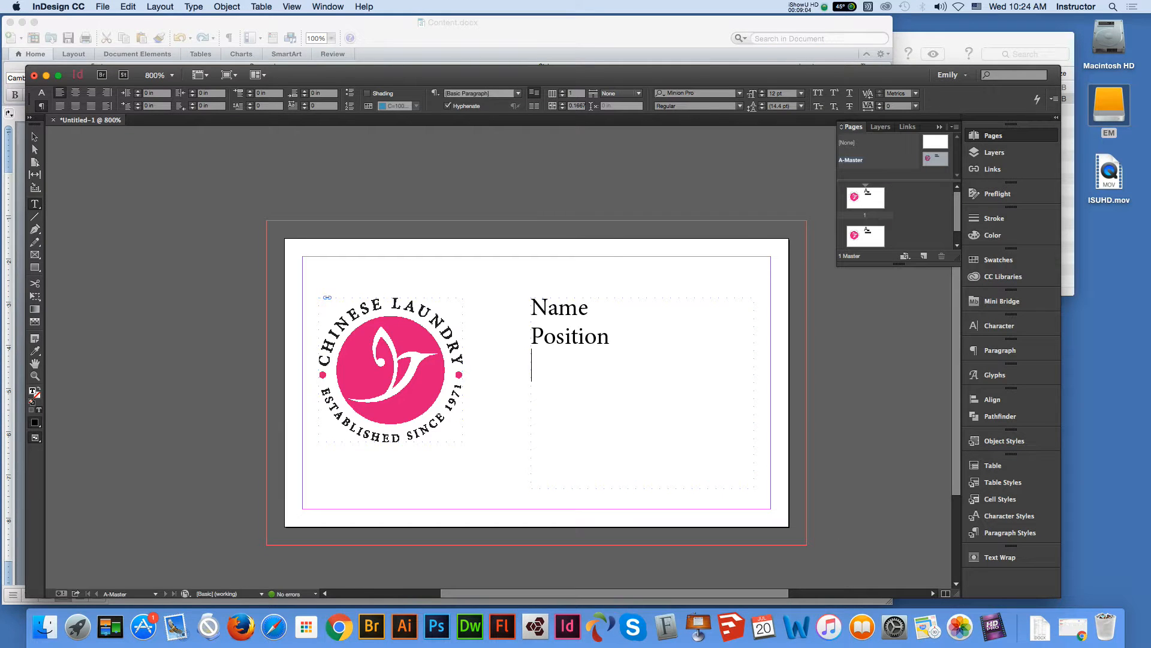
key("super+v")
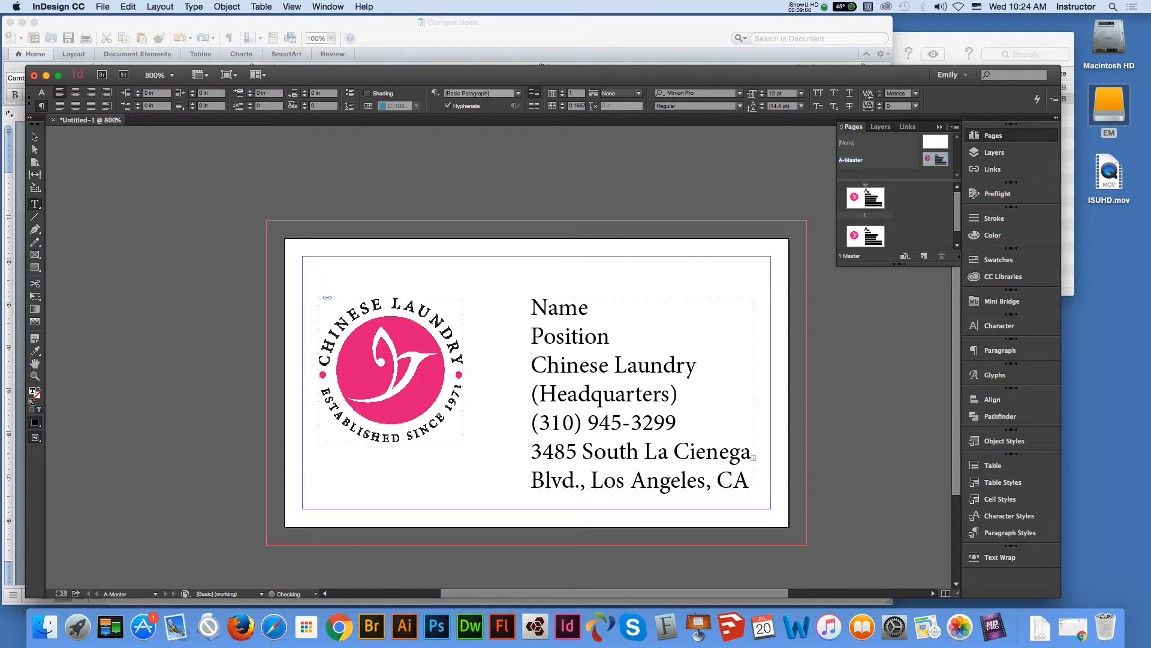
left_click(589, 365)
left_click(544, 337)
double_click(533, 308)
left_click(533, 307)
key("Right")
key("super+a")
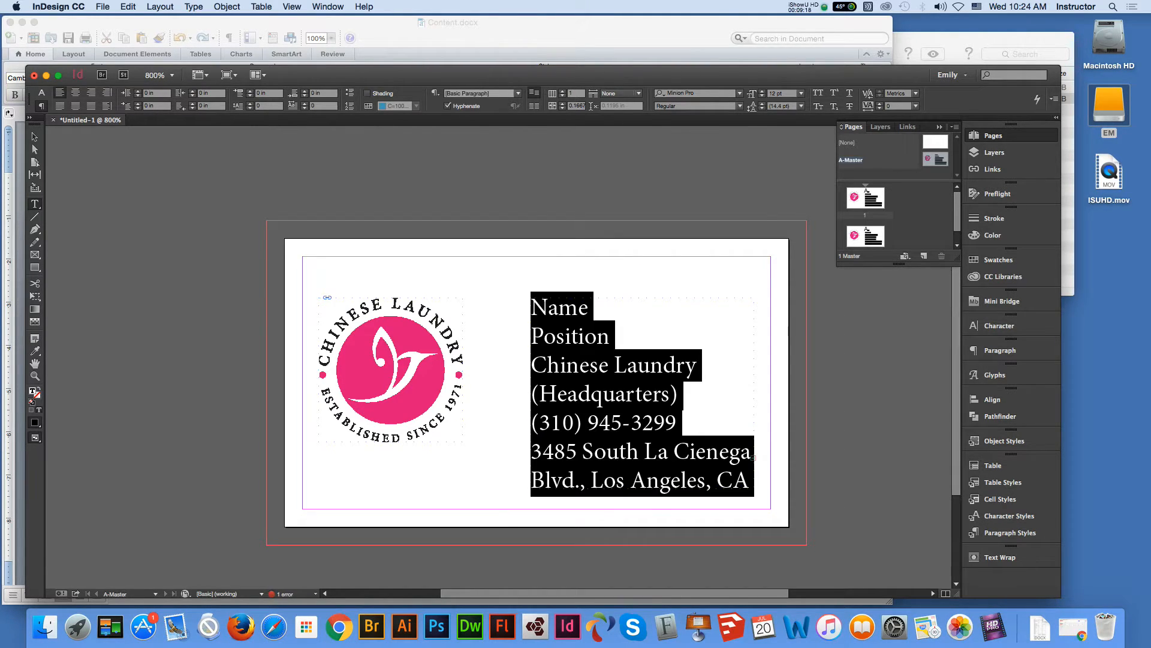
left_click(719, 450)
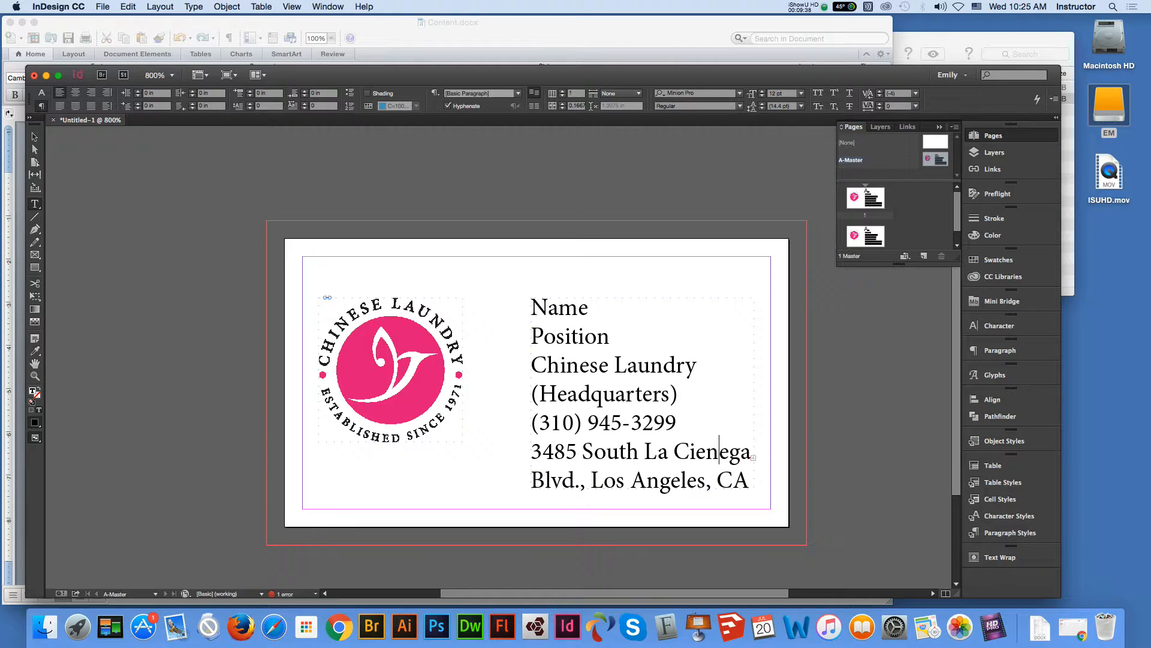
Set all the text in the contact text frame to the Candara font
key("super+a")
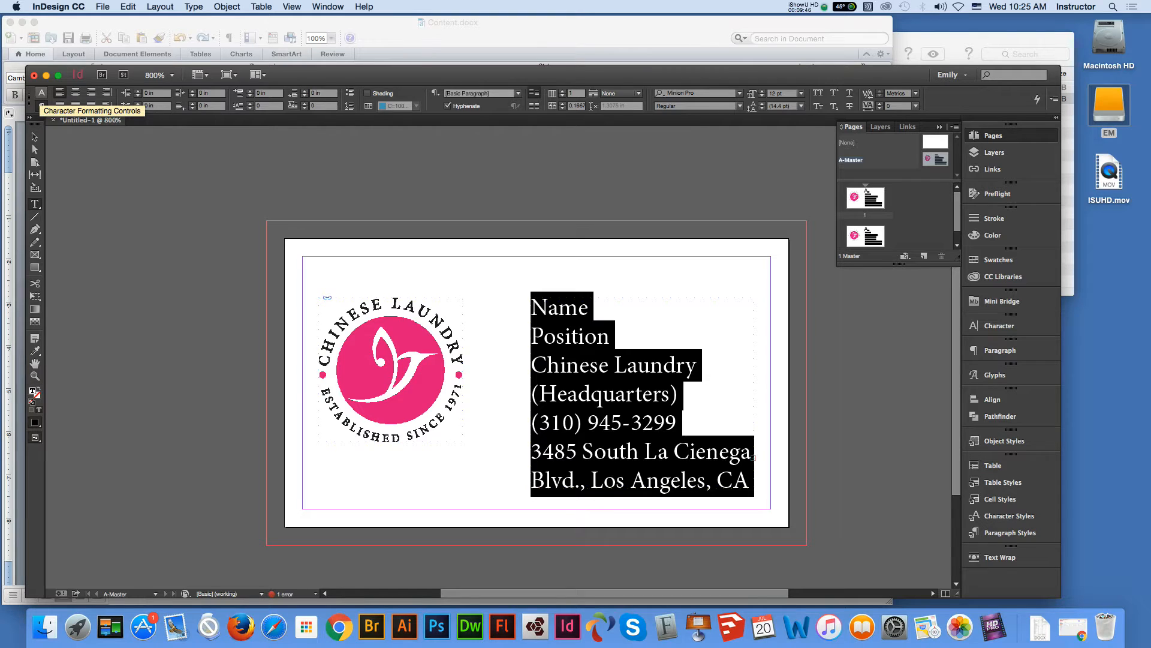
left_click(42, 93)
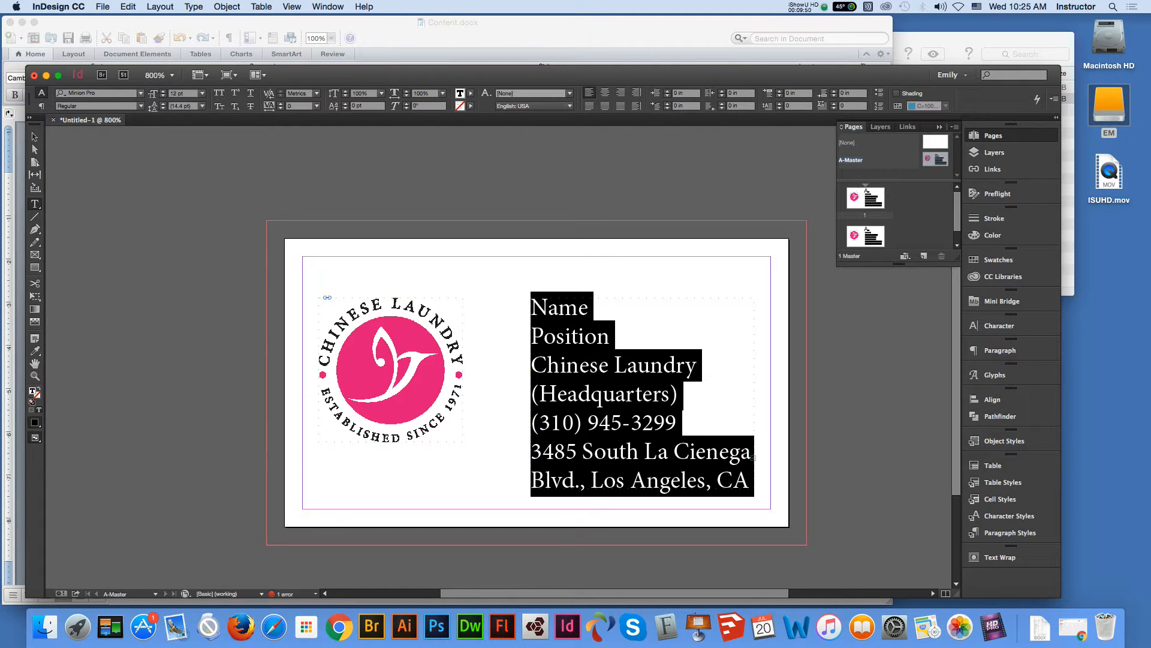
left_click(140, 93)
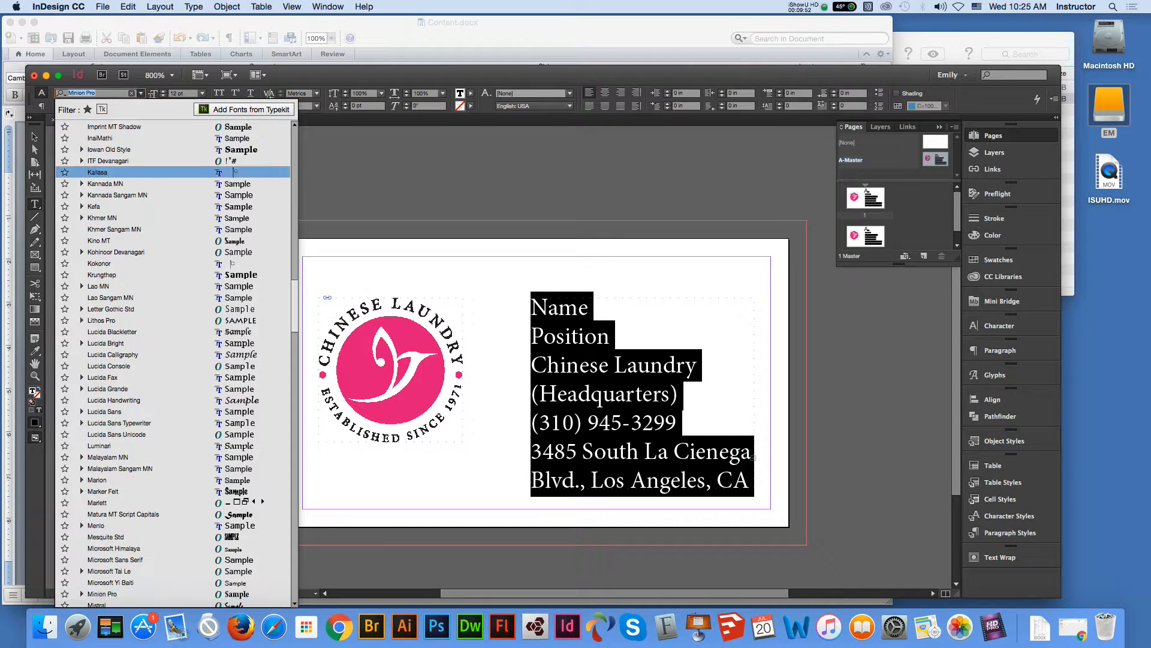
scroll(174, 359, "up", 15)
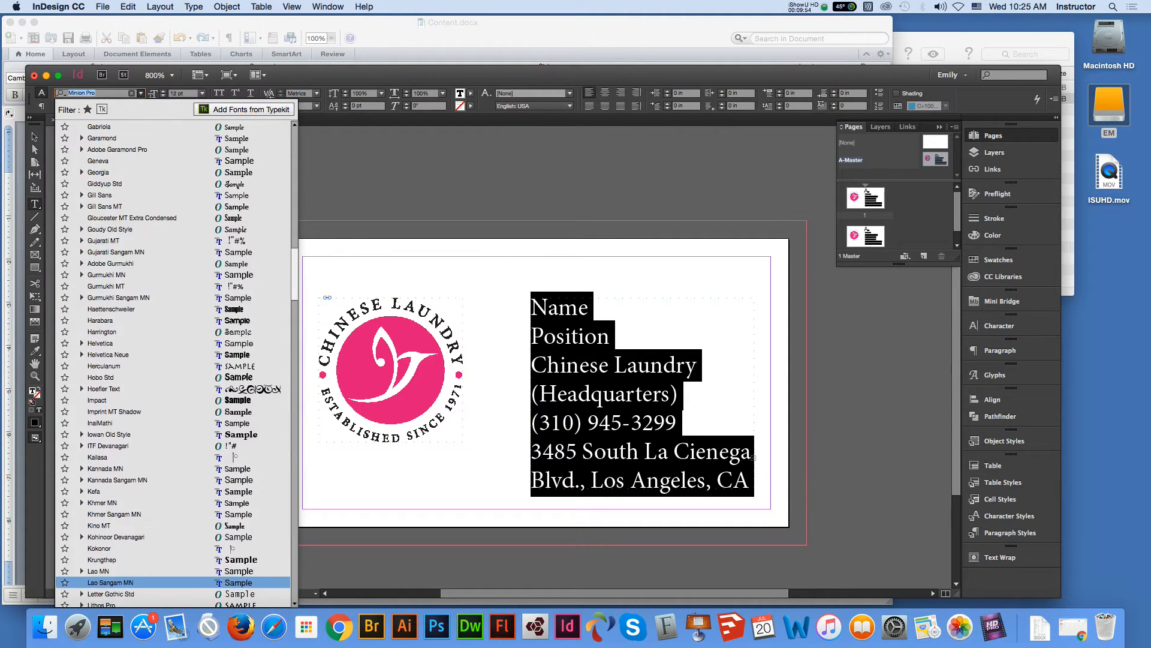
scroll(174, 360, "up", 2)
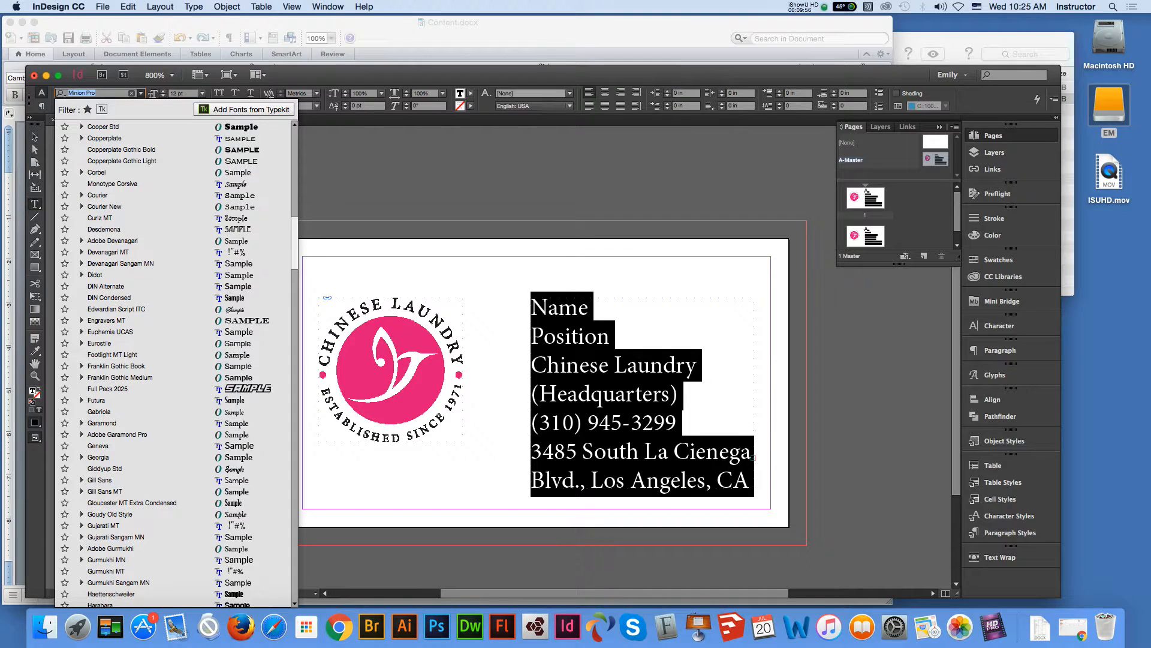
scroll(174, 360, "up", 2)
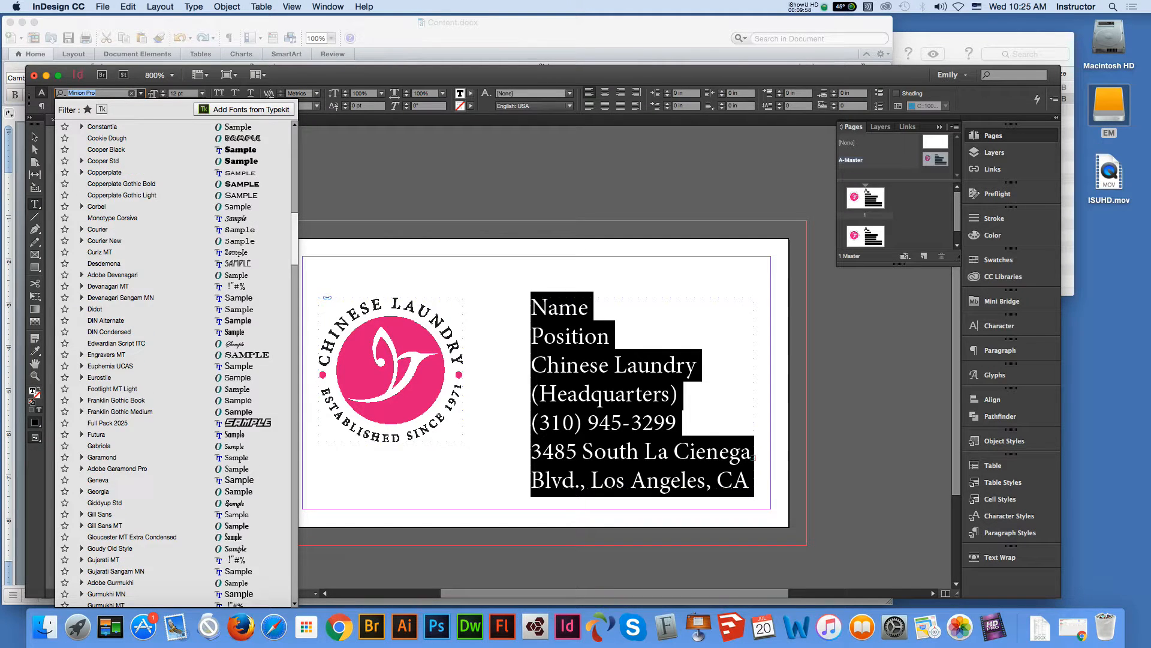
scroll(174, 360, "up", 7)
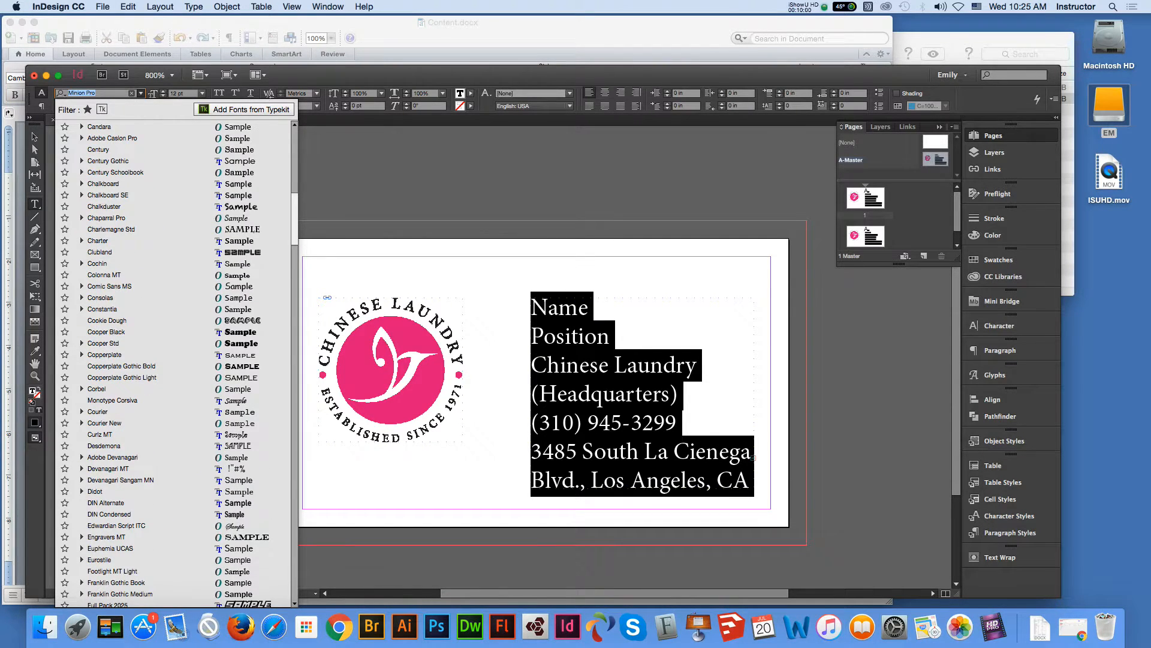
scroll(174, 360, "up", 3)
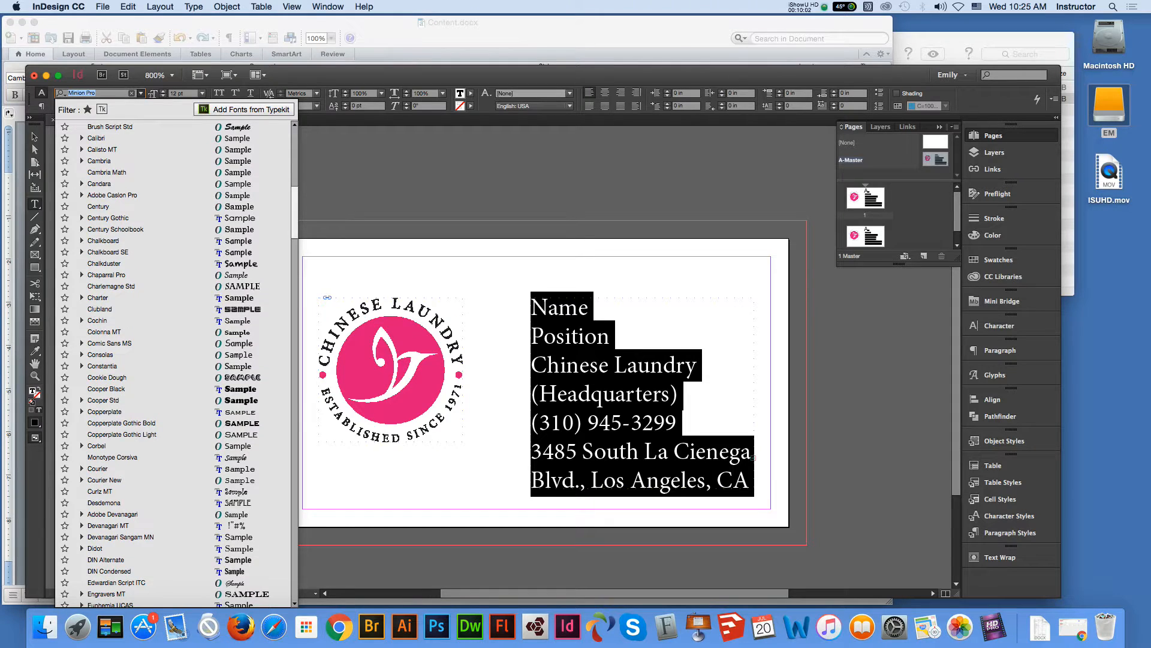
key("Return")
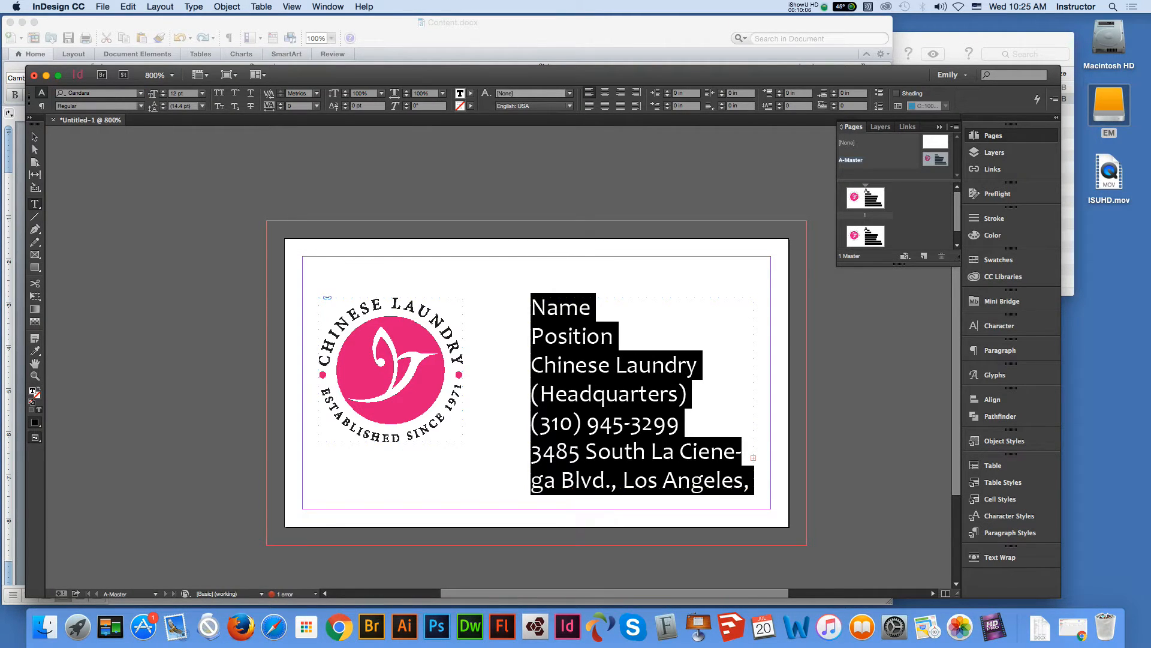
Change the font of the selected contact text to Didot
left_click(141, 93)
scroll(174, 365, "down", 5)
scroll(174, 365, "down", 10)
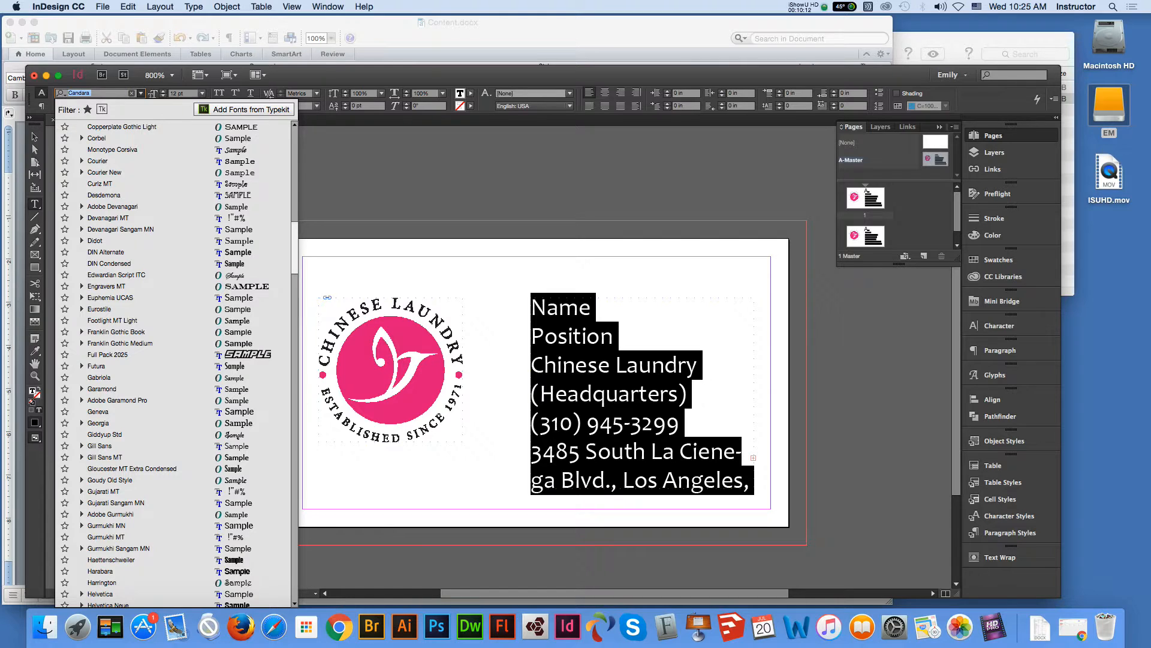
left_click(96, 240)
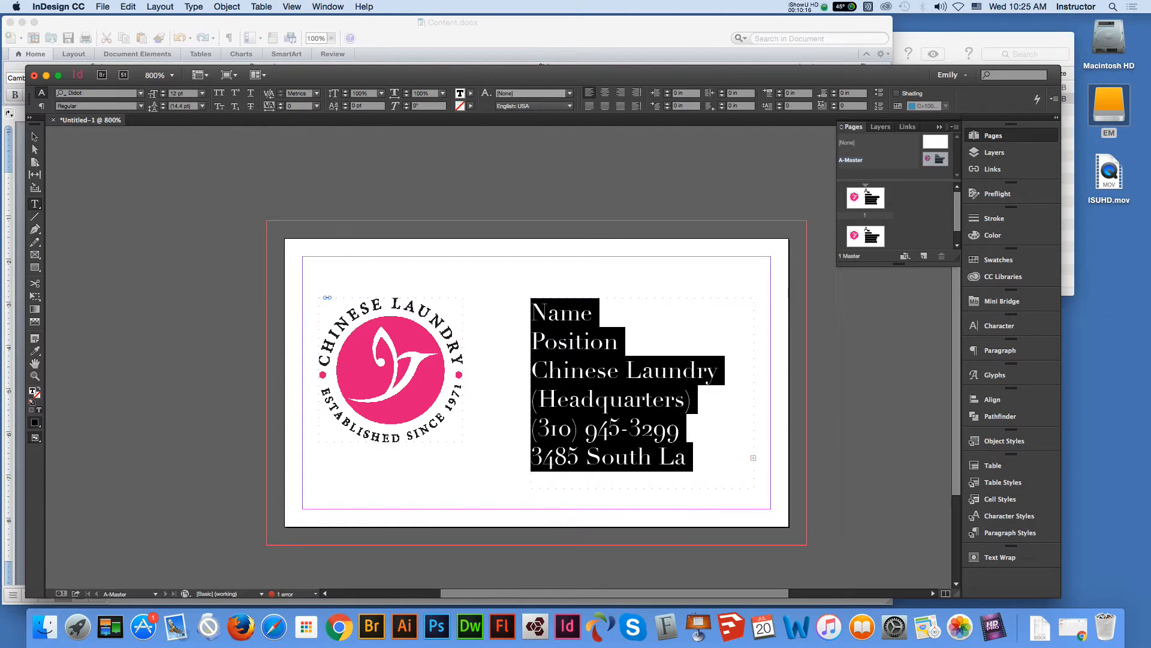
Change the font of the selected contact text to Garamond
left_click(141, 94)
scroll(174, 195, "down", 2)
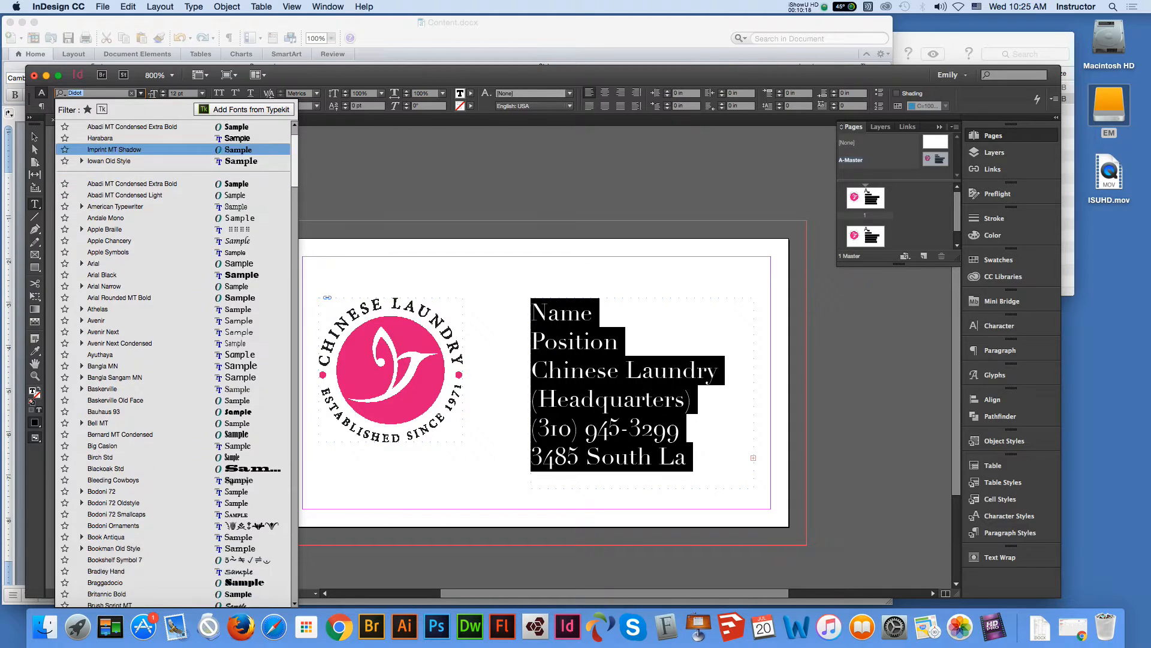
scroll(173, 360, "down", 8)
scroll(239, 219, "down", 6)
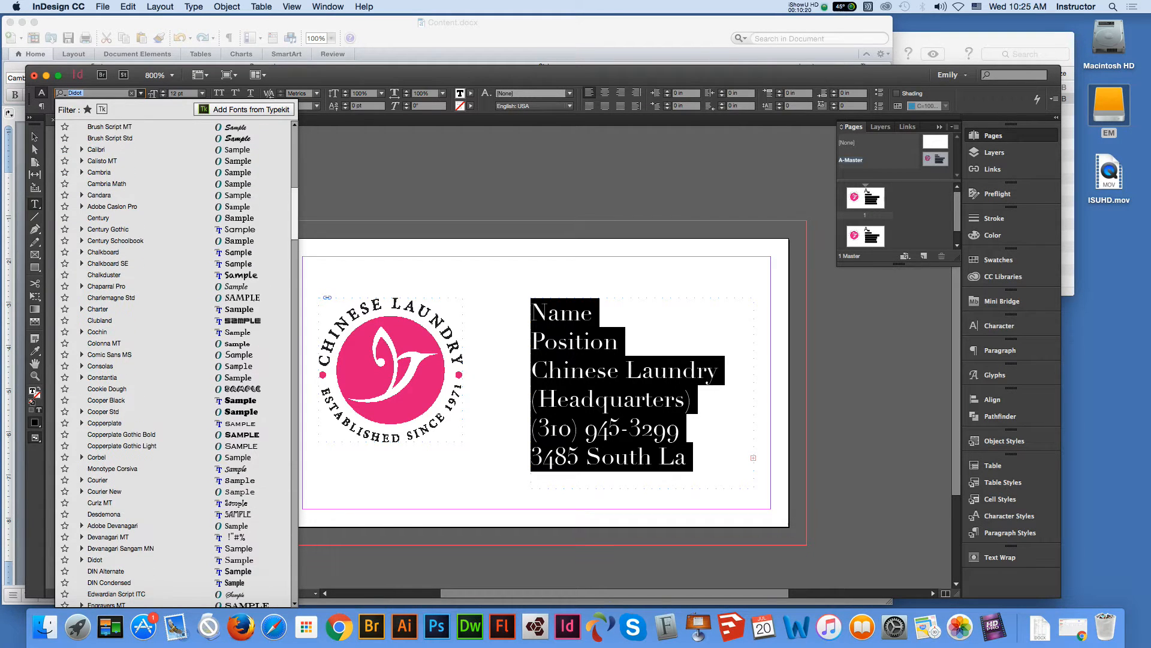
scroll(173, 251, "down", 8)
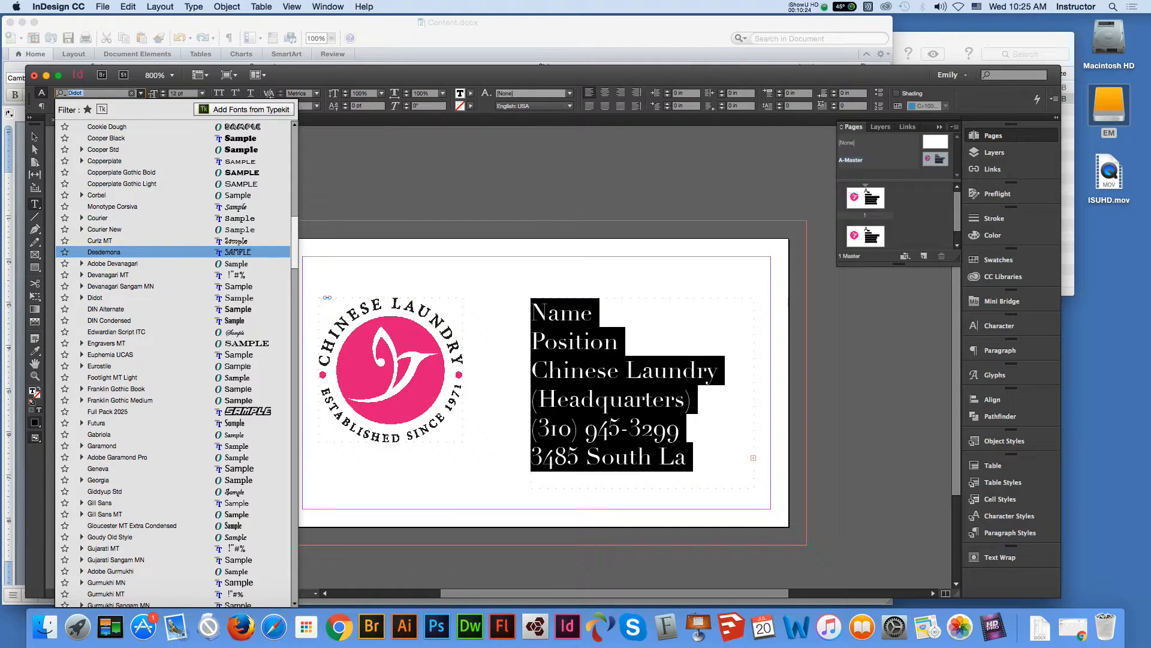
scroll(174, 251, "down", 5)
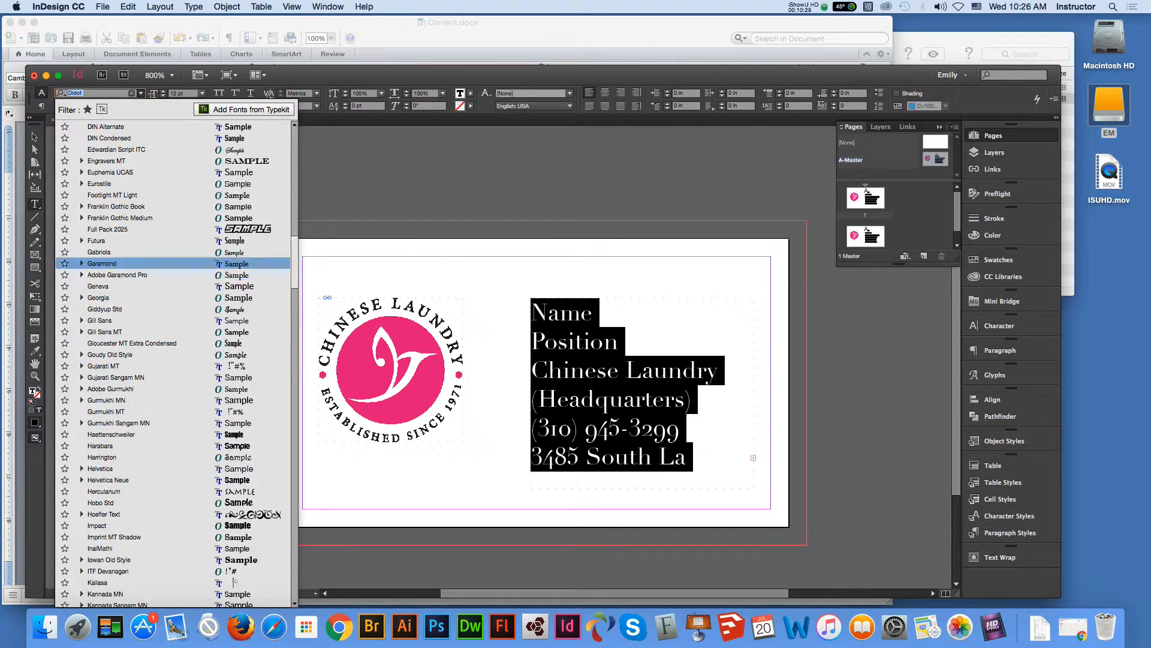
left_click(102, 263)
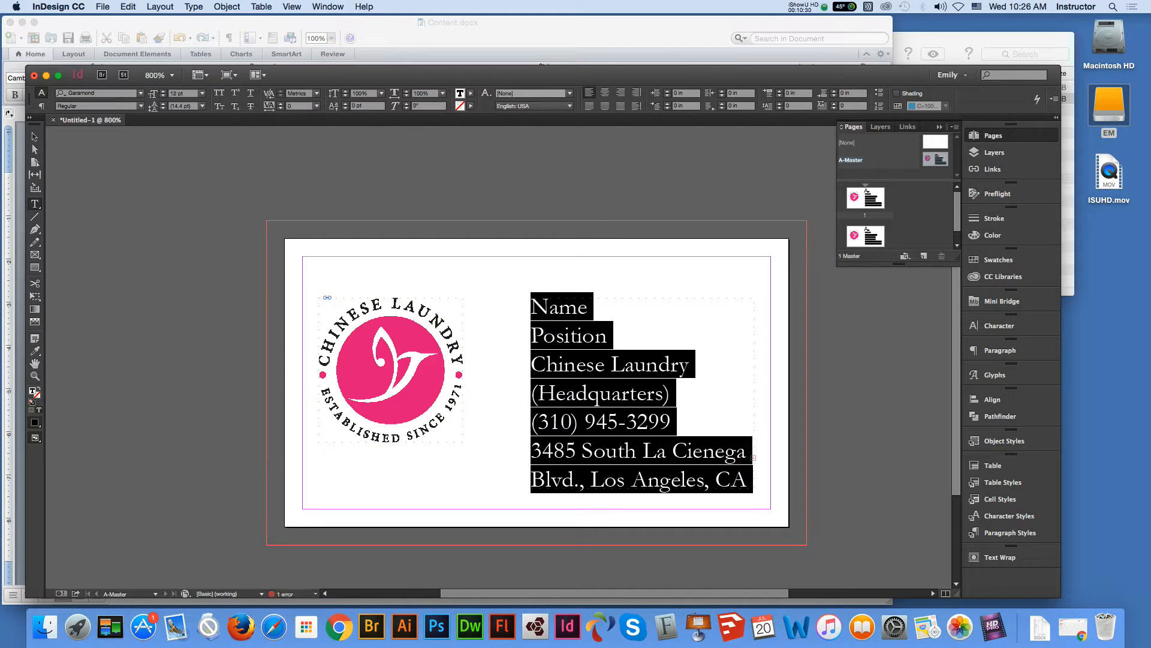
Set the font size of all the contact text to 10 pt
left_click(618, 422)
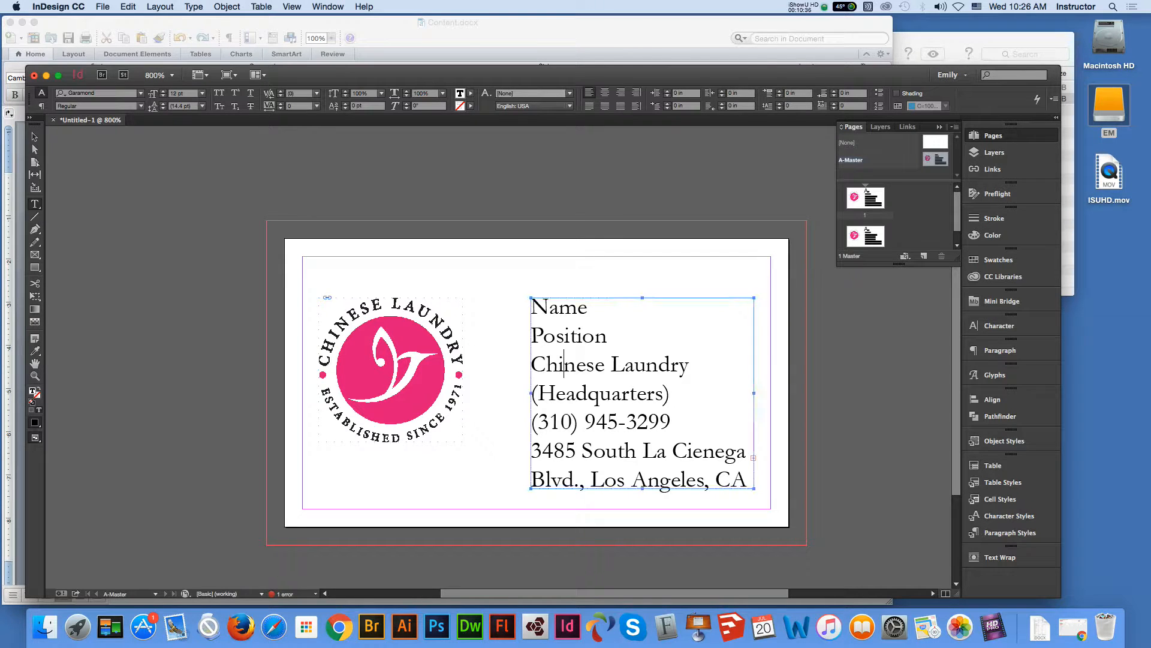
key("super+a")
left_click(610, 393)
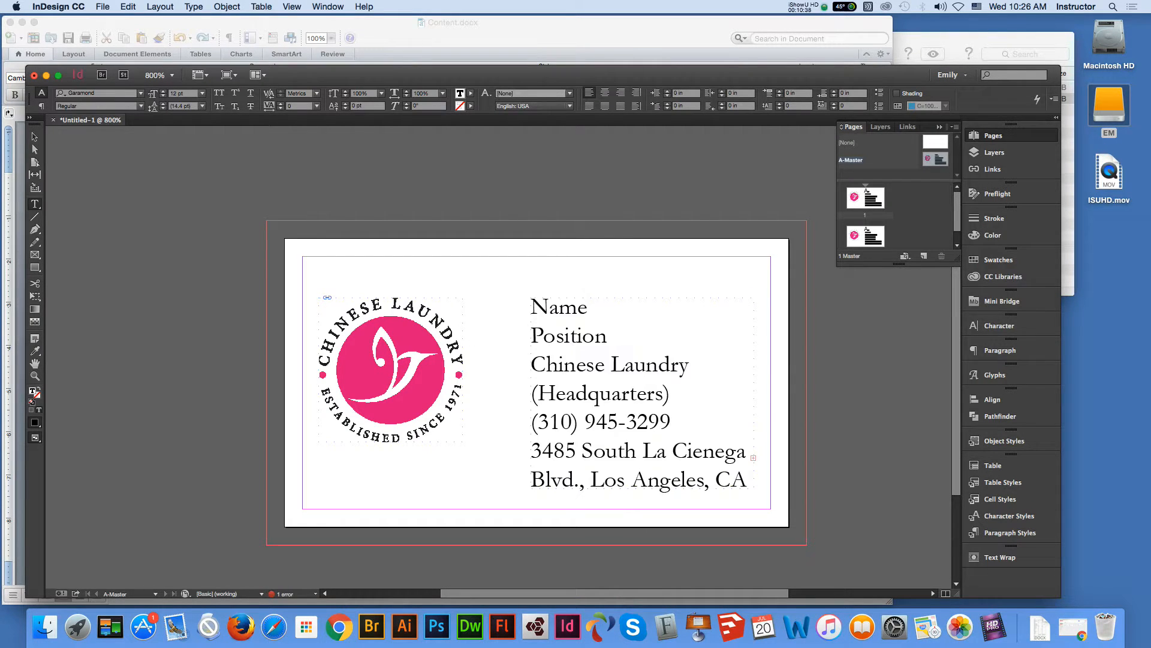
key("super+a")
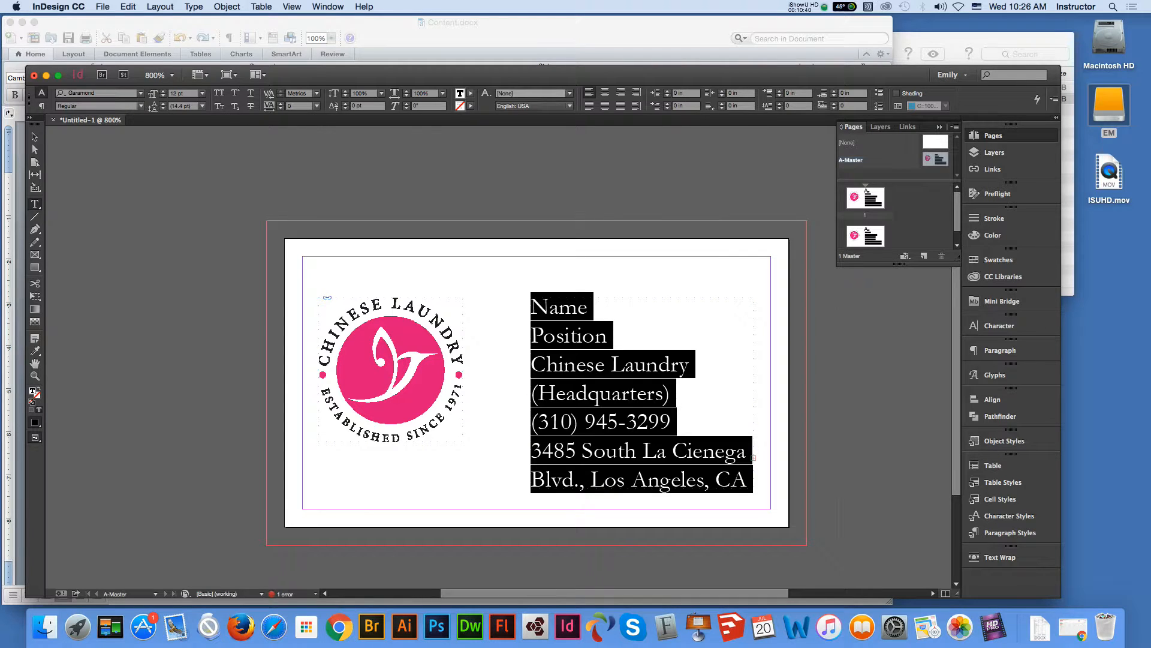
left_click(202, 93)
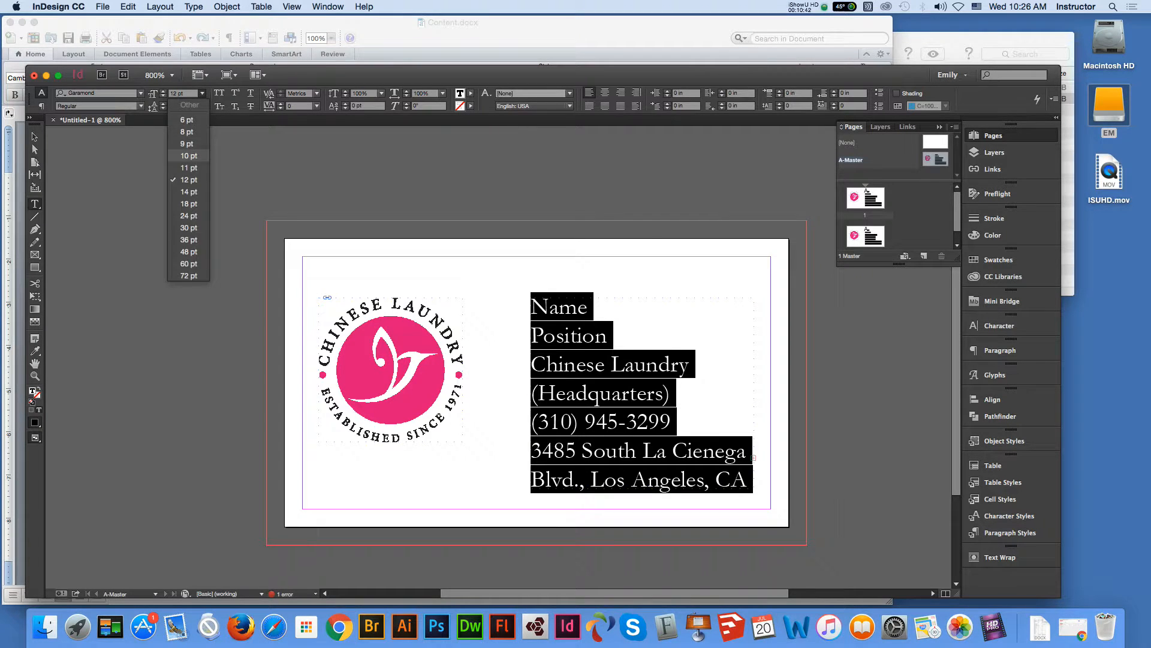
left_click(180, 143)
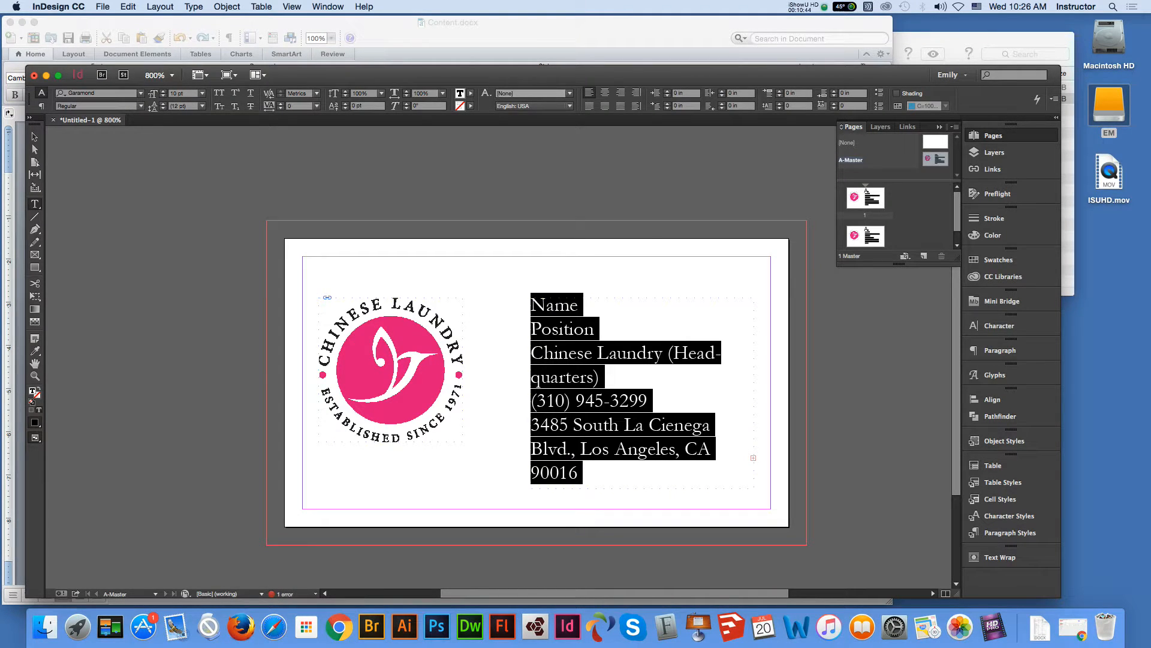
Center-align all the lines in the contact text frame
left_click(643, 424)
key("super+a")
left_click(605, 93)
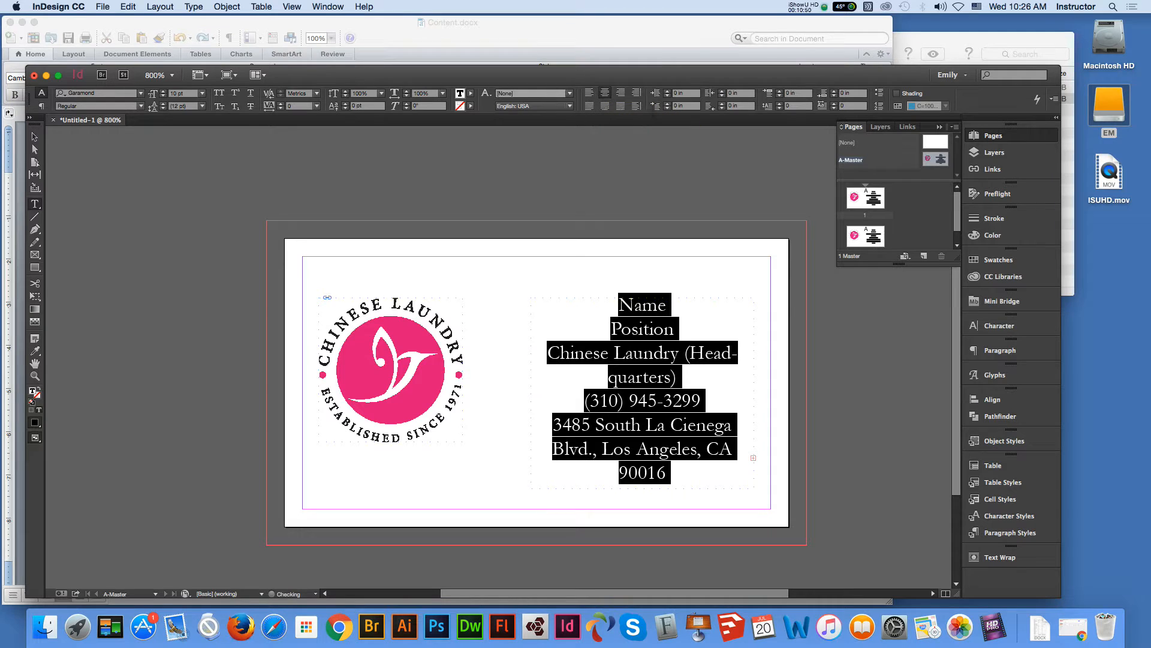
Delete the "Chinese Laundry (Headquarters)" line and insert "Tel: " in front of the phone number
left_click(648, 400)
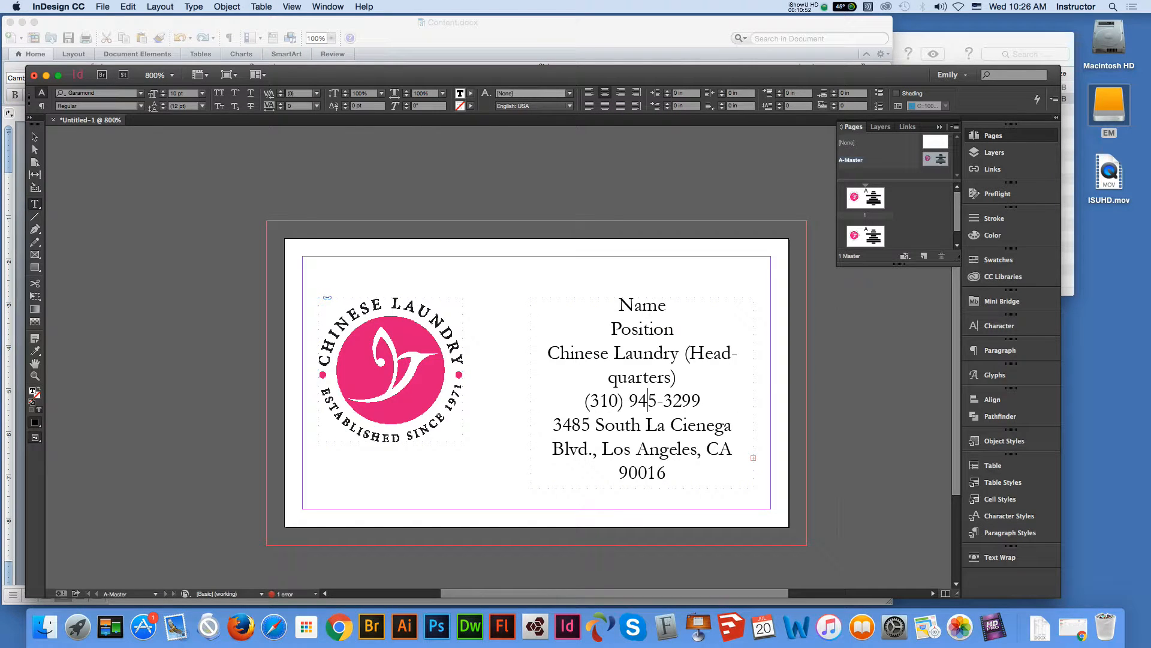
left_click_drag(685, 353, 682, 377)
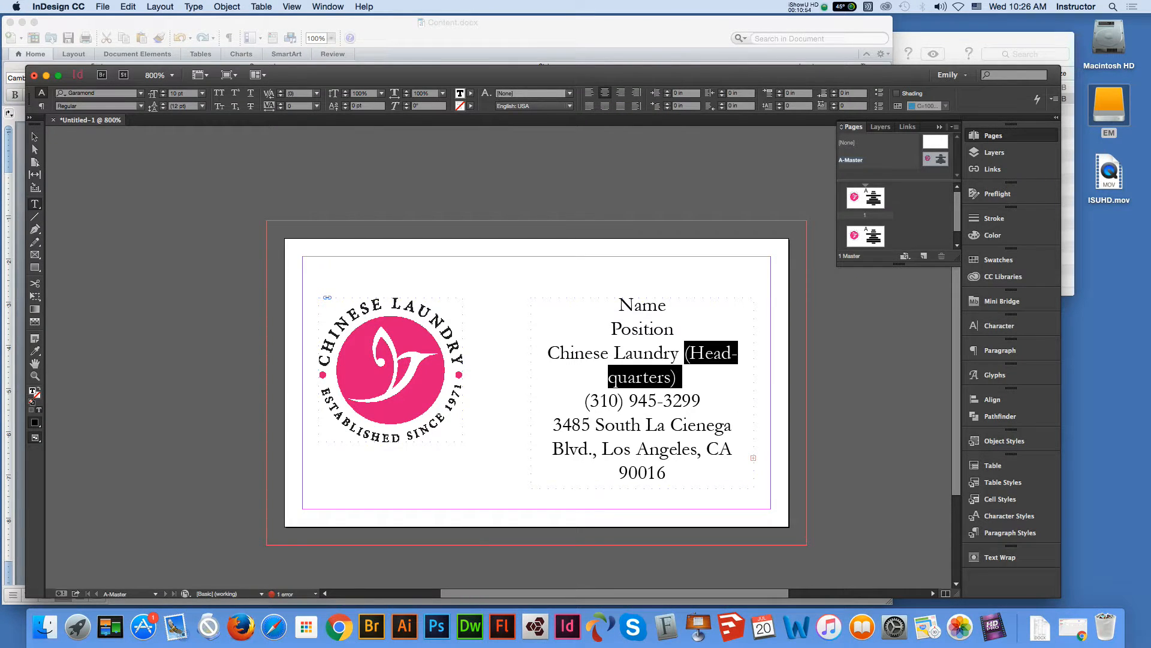
left_click_drag(547, 353, 682, 376)
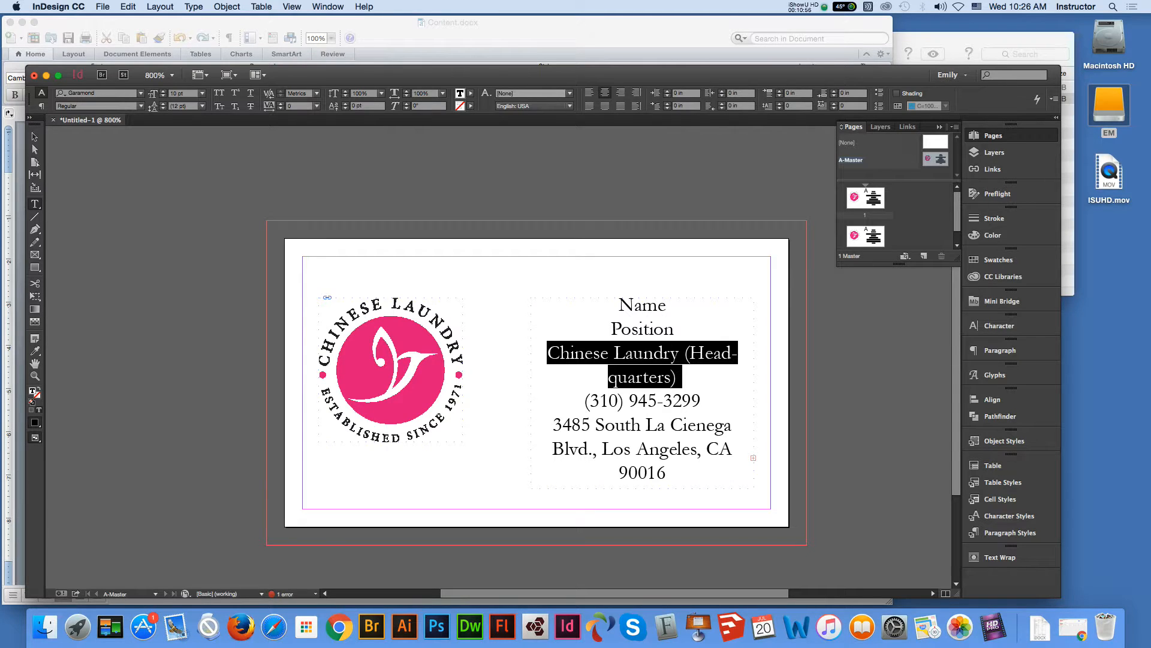
key("BackSpace")
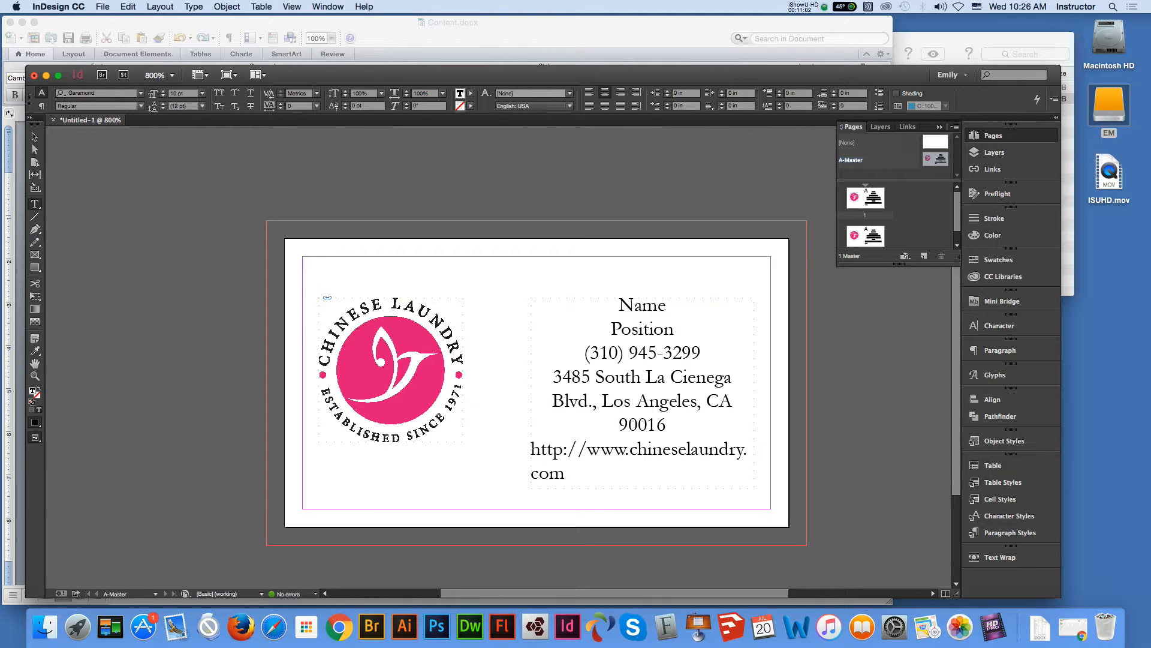
type("Tel:")
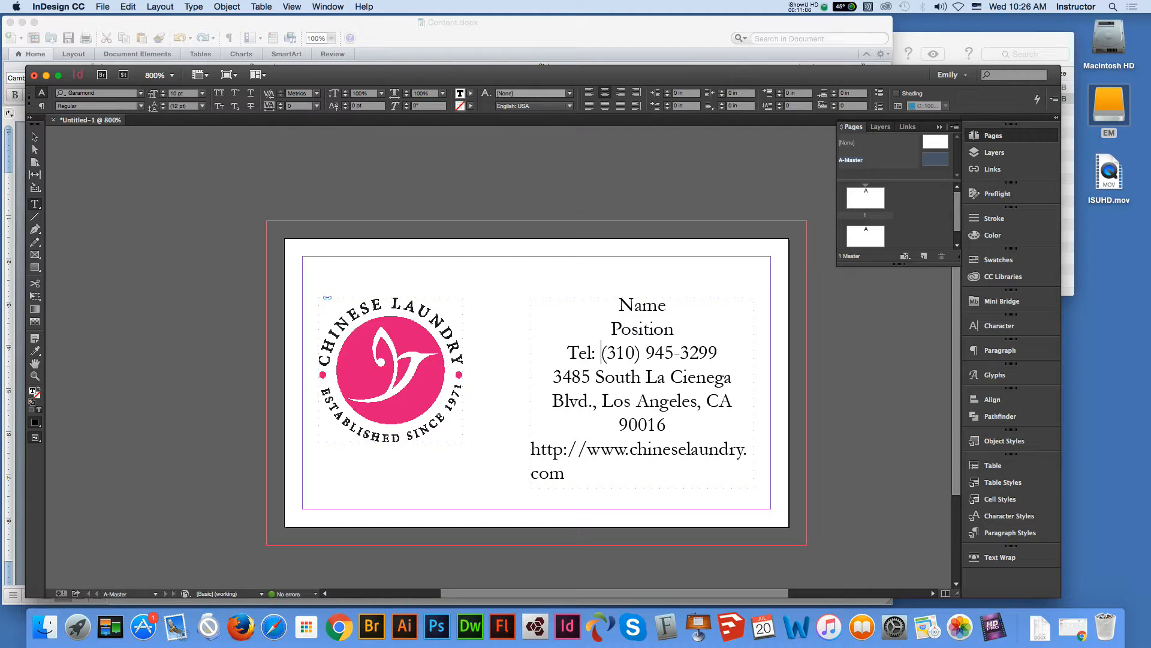
Copy the address and website lines, then remove them from the text frame so it ends at the phone line
left_click_drag(567, 353, 571, 474)
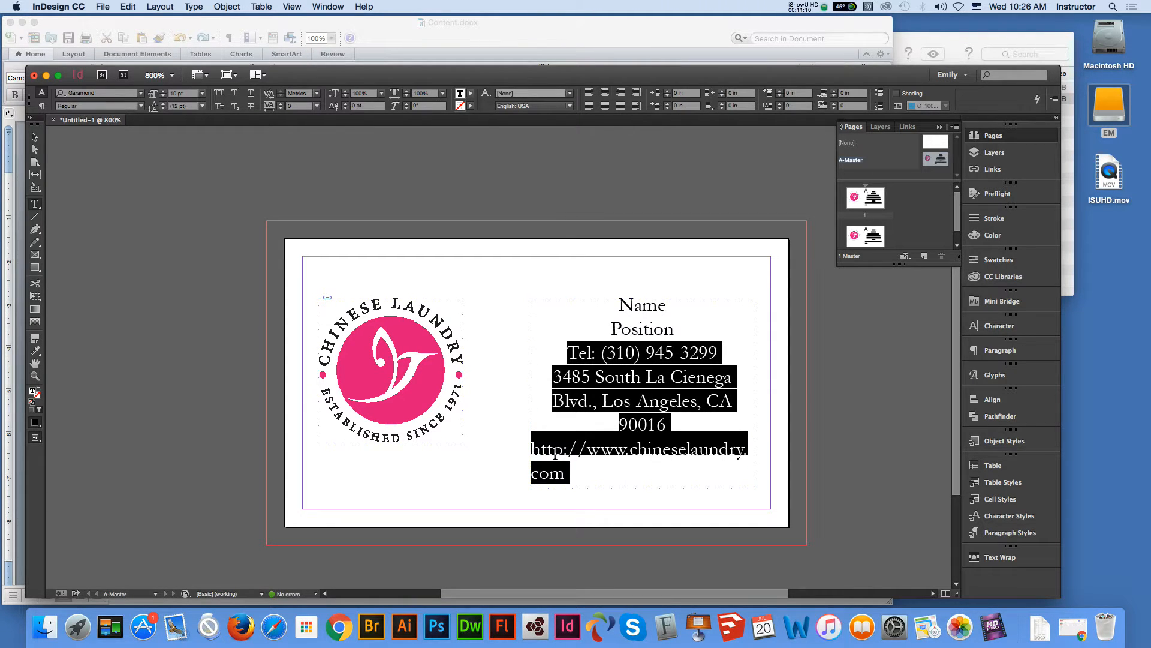
left_click(696, 401)
left_click_drag(553, 377, 571, 473)
key("super+c")
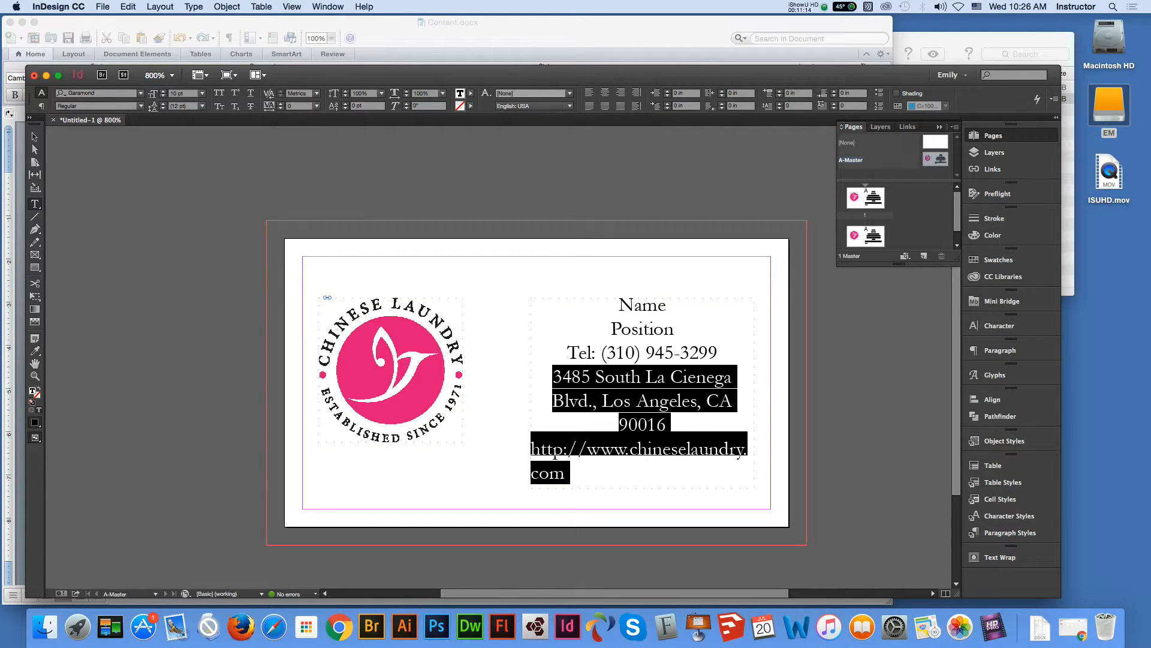
key("BackSpace")
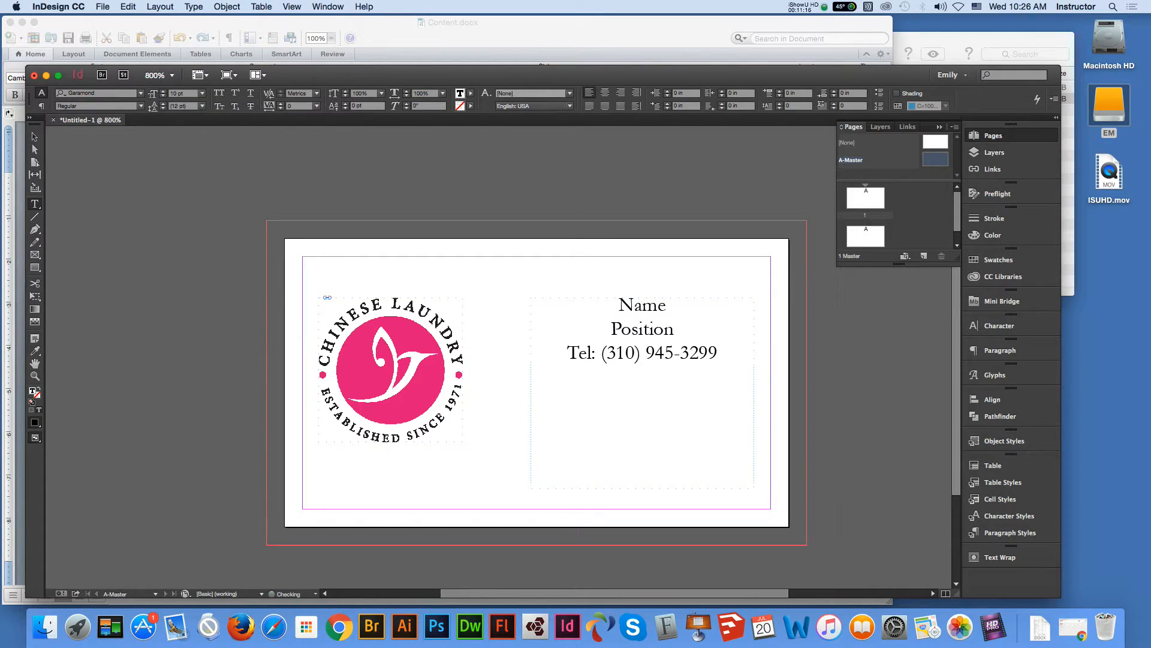
key("BackSpace")
Fit the text frame to its three lines, widening it to about 1.48 in so the phone number stays on one line, and deselect it
key("Escape")
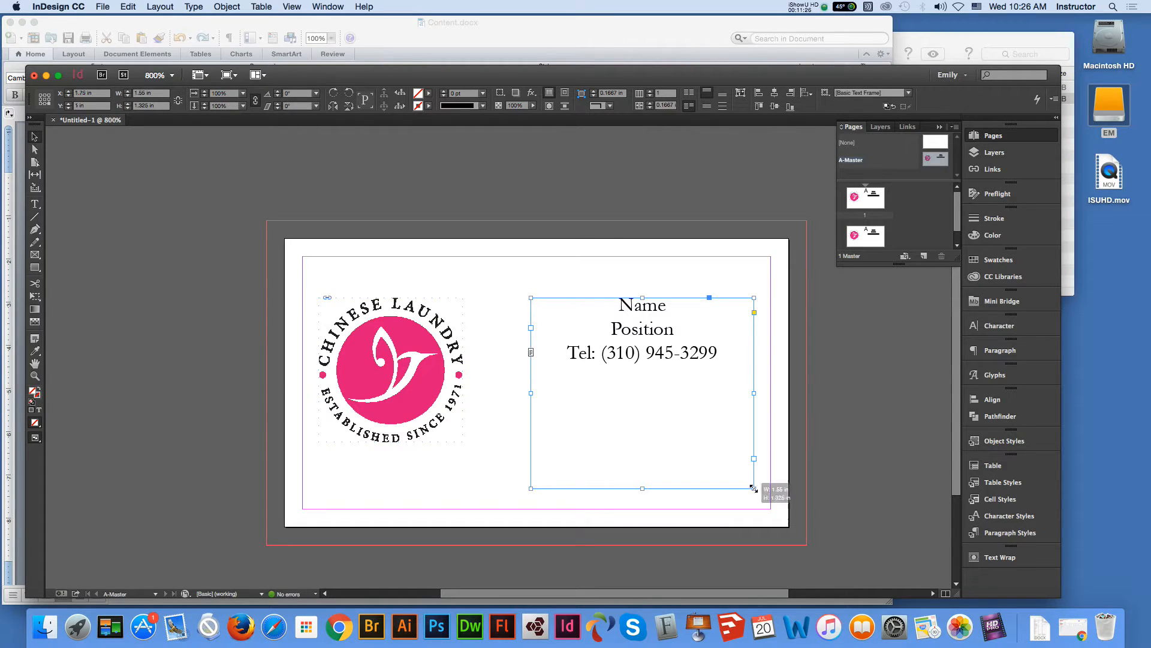
key("super+alt+c")
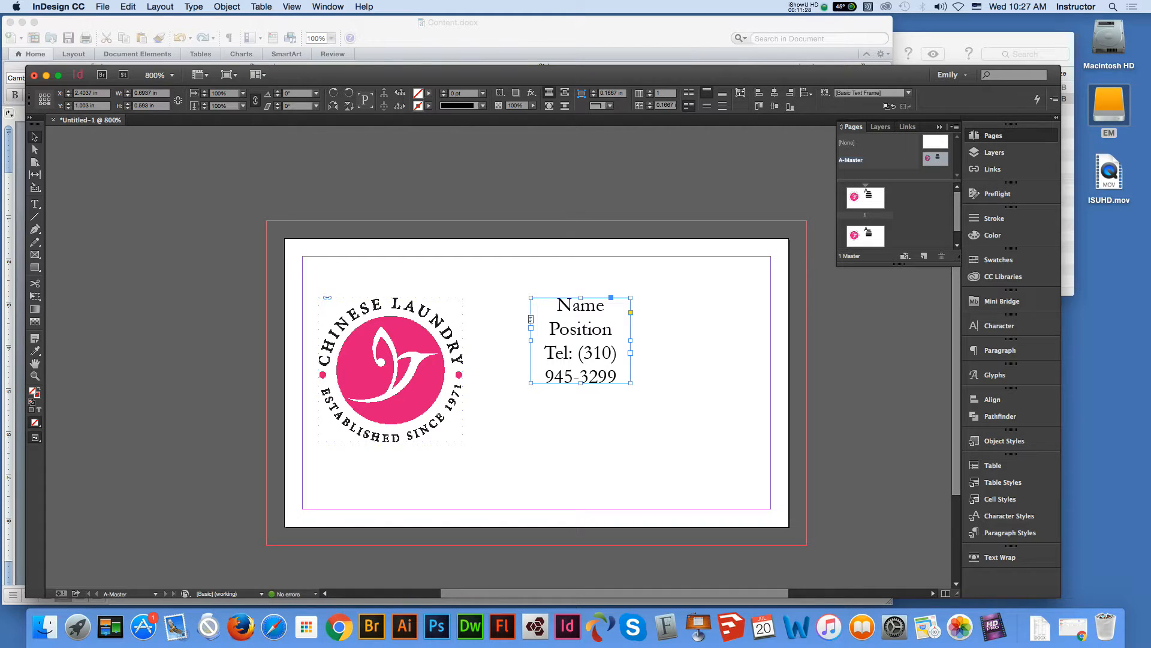
left_click_drag(631, 340, 744, 340)
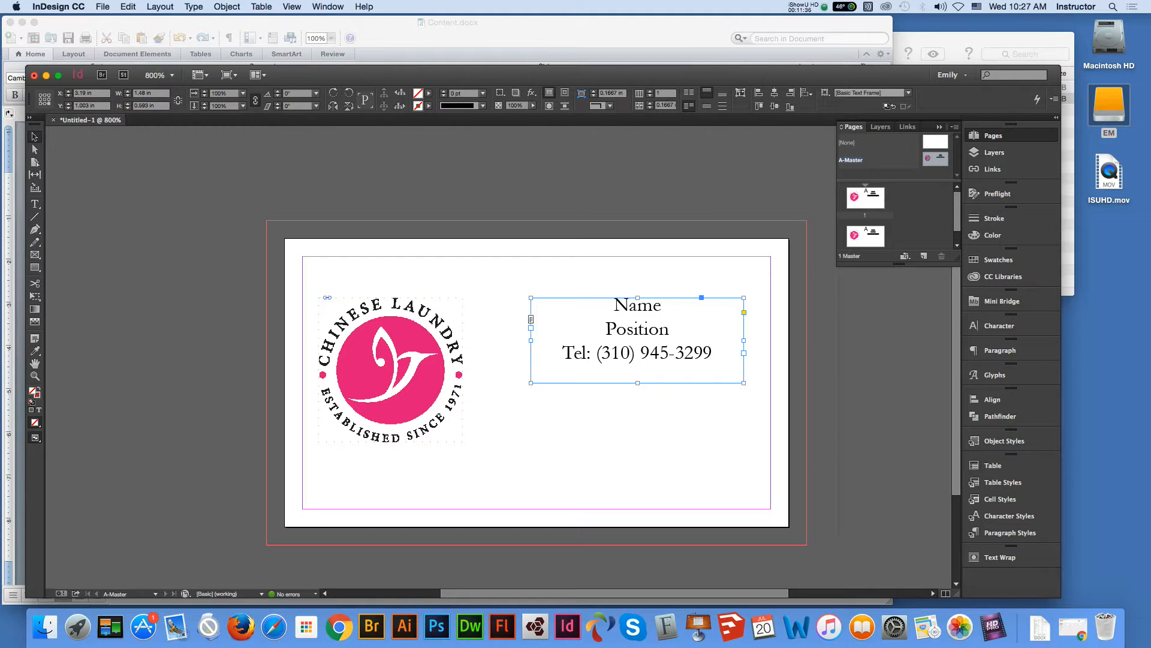
key("super+alt+c")
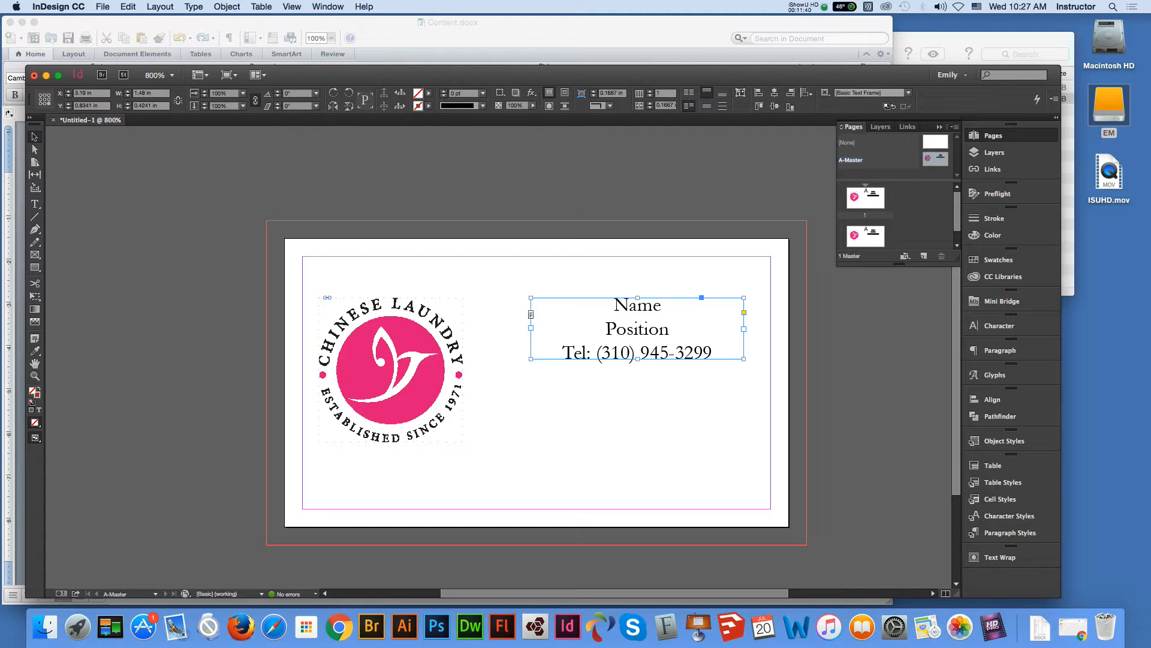
left_click(636, 420)
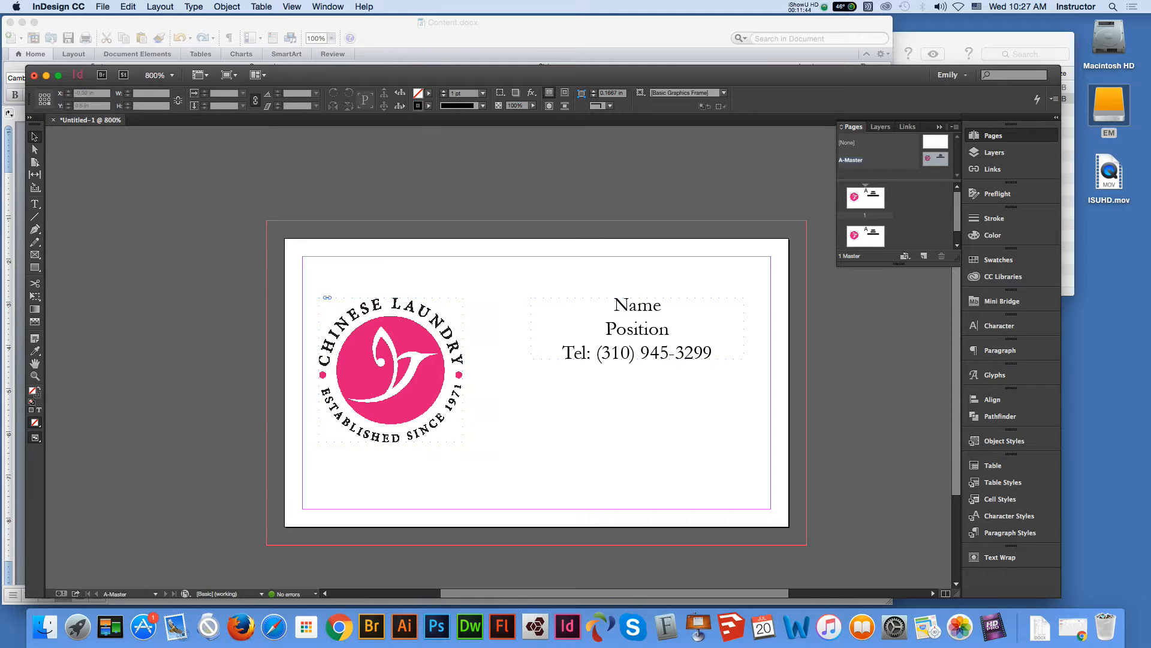
Paste the copied address and website lines as a new text frame, fit it to its content, and place it below the phone line
key("super+v")
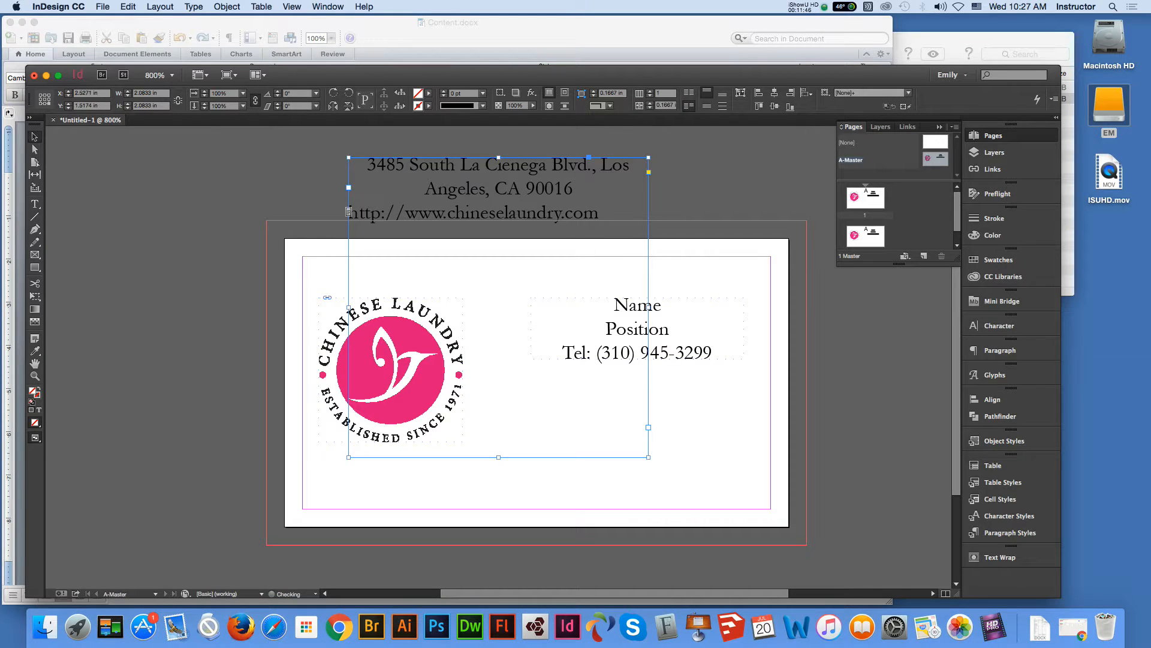
double_click(649, 457)
left_click_drag(507, 180, 637, 399)
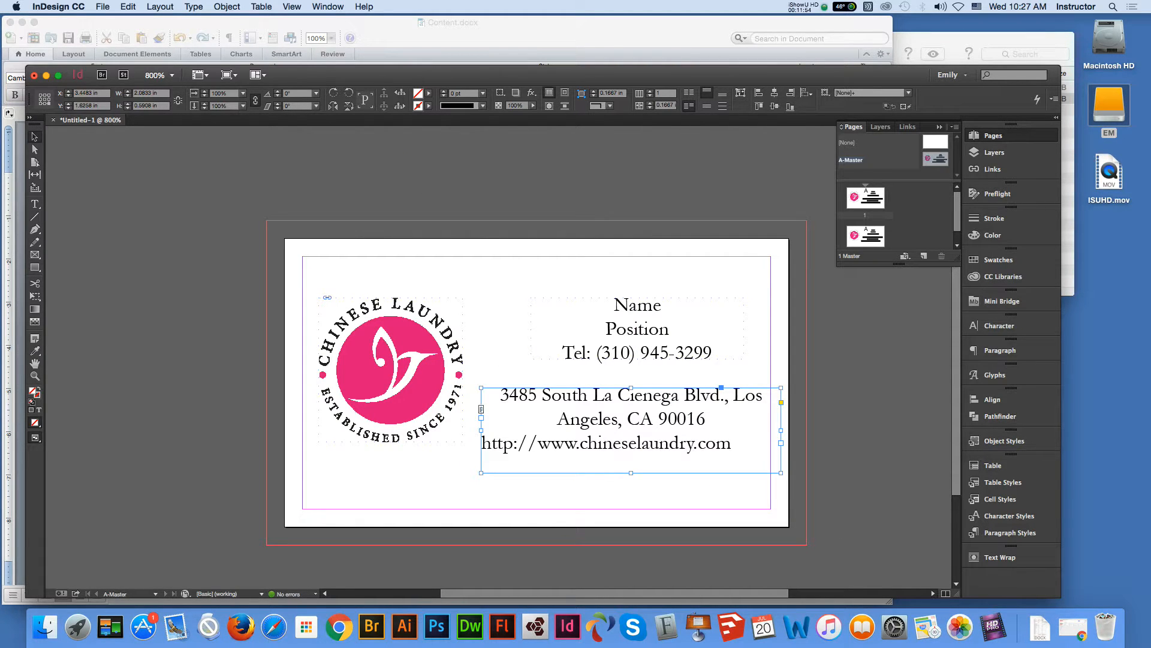
Replace the comma after the street part of the address with a line break so the city starts on its own line
key("t")
left_click(591, 418)
left_click_drag(500, 396, 712, 418)
left_click(701, 396)
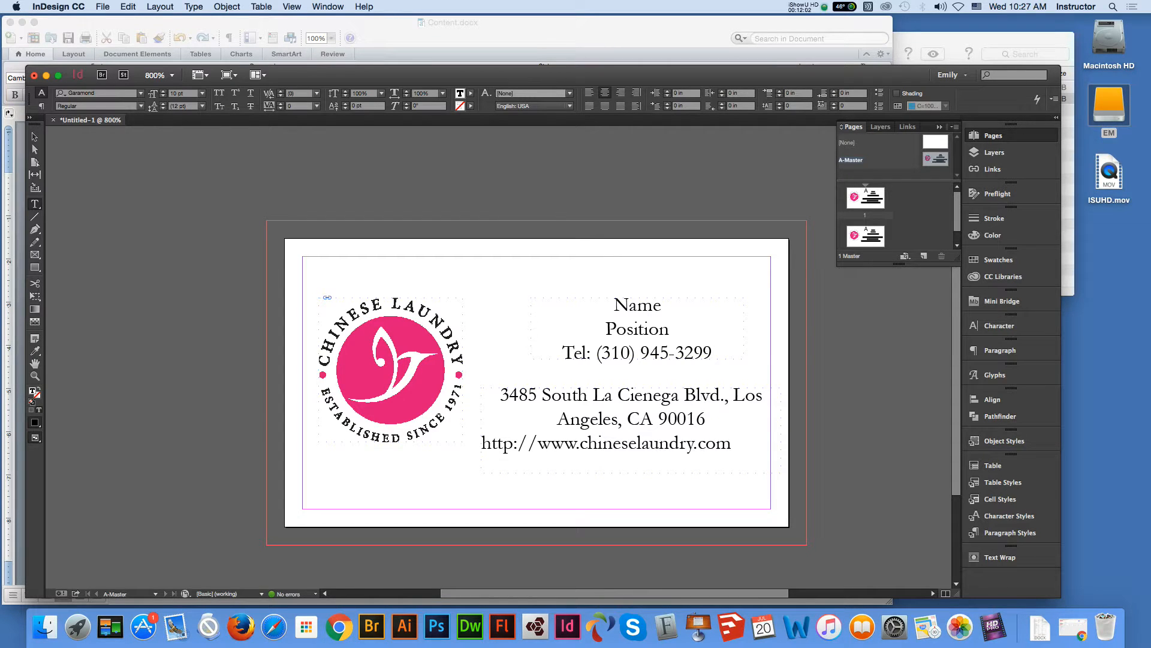
left_click(733, 396)
left_click_drag(730, 396, 725, 396)
key("BackSpace")
key("Return")
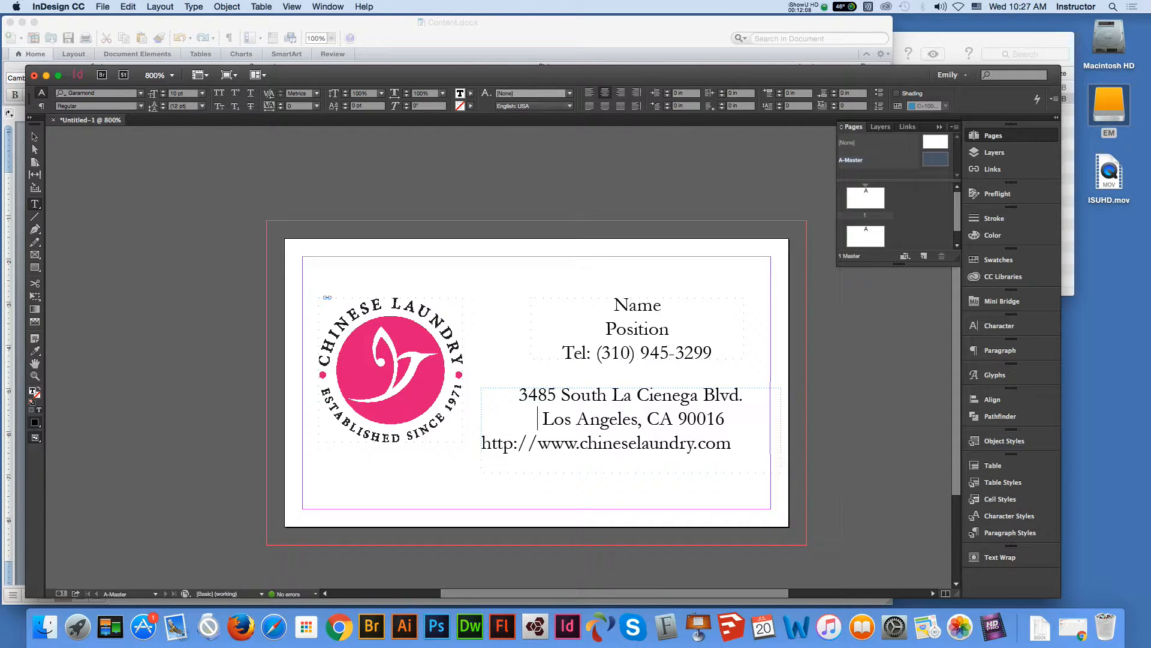
Left-align the address and website lines and narrow their text frame to about 1.83 in wide
left_click(732, 443)
left_click_drag(732, 447, 481, 447)
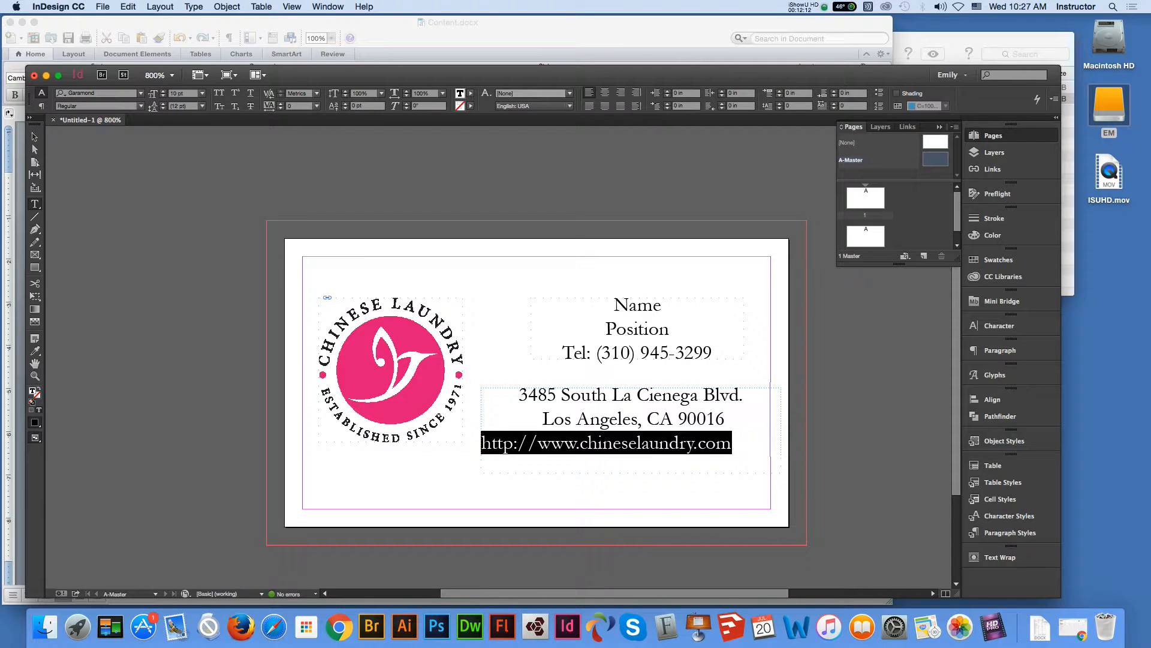
left_click(735, 463)
left_click_drag(735, 463, 514, 396)
key("BackSpace")
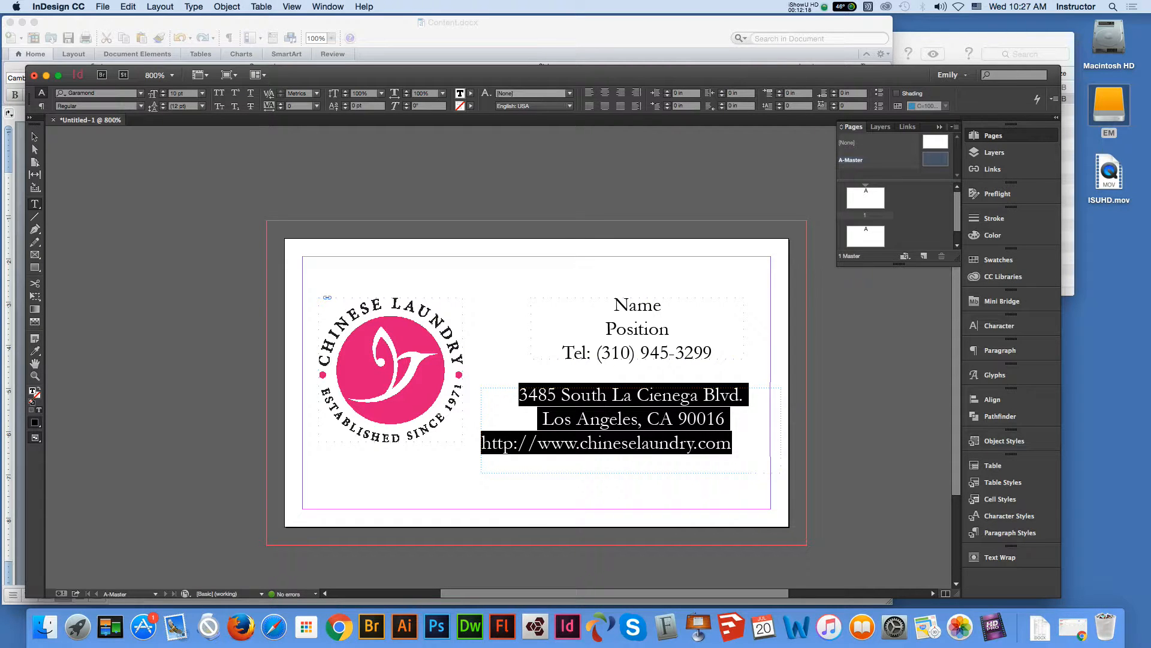
left_click(590, 92)
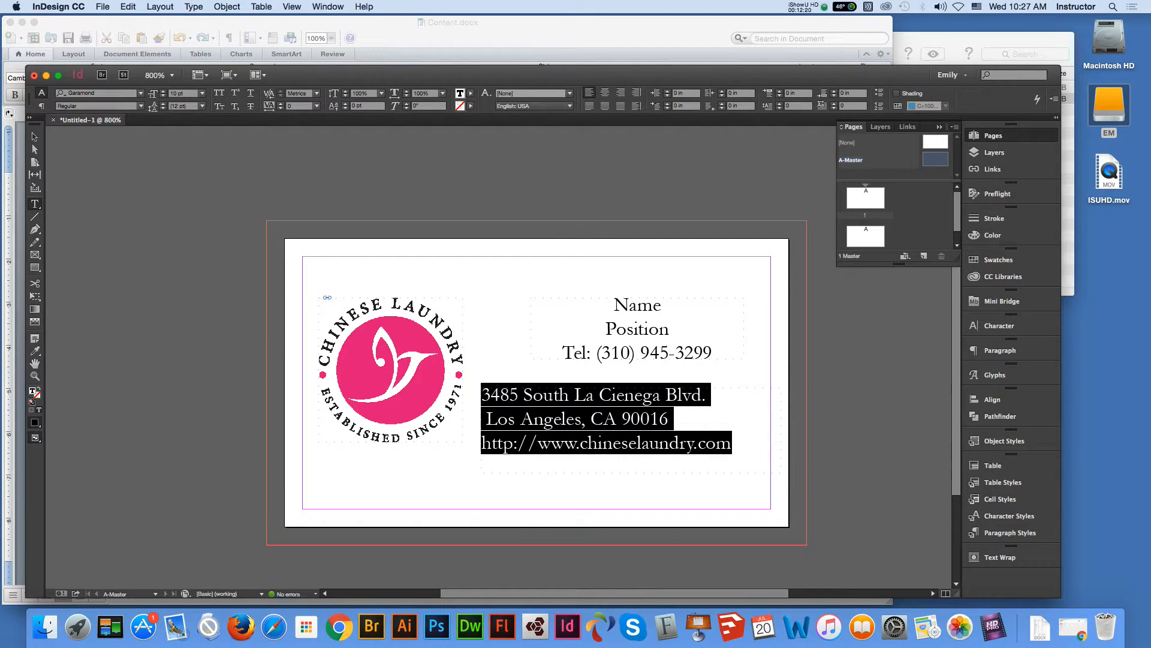
key("Escape")
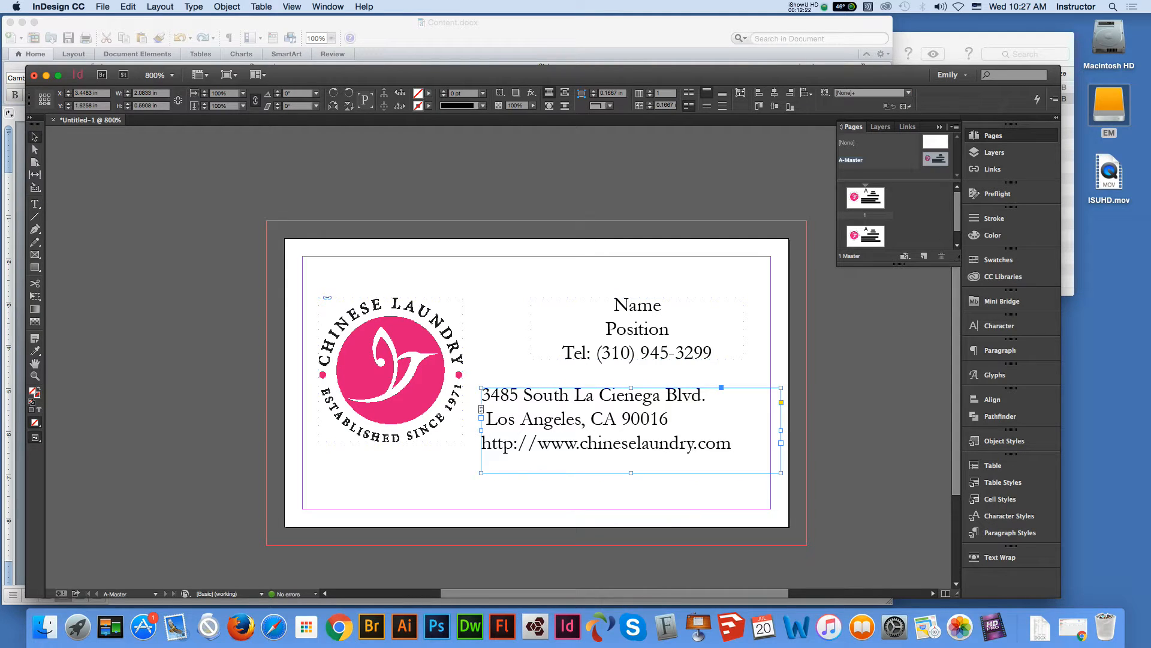
left_click_drag(781, 443, 744, 442)
Set the website line's font size to 8 pt and fit the address frame's height to its text
double_click(642, 443)
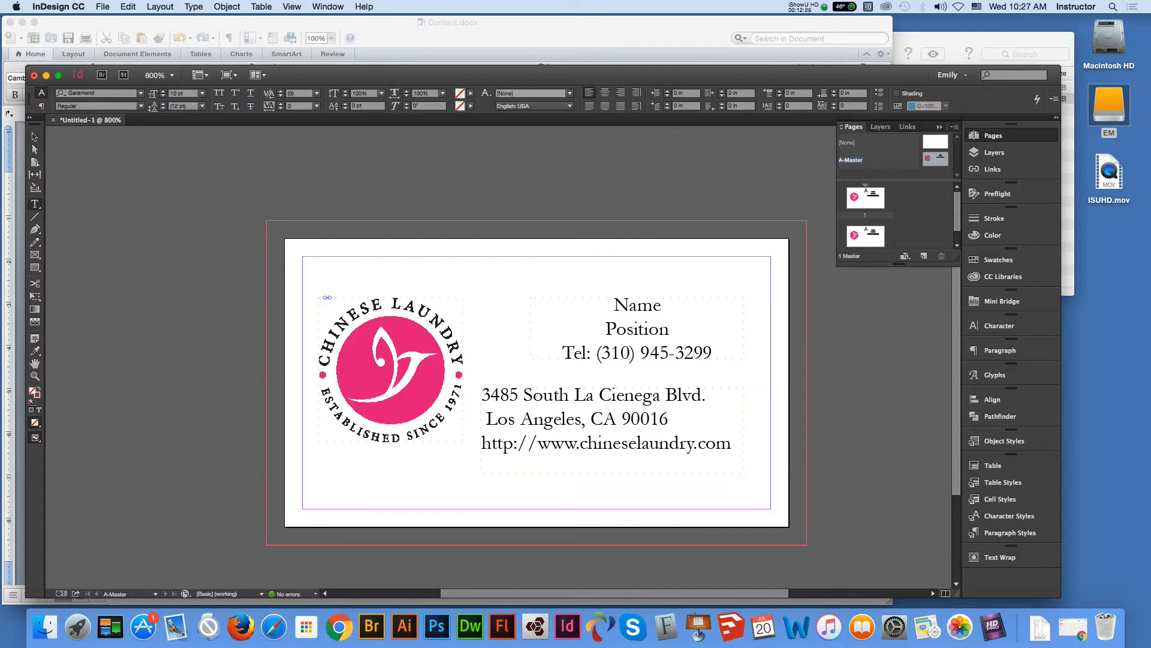
triple_click(641, 444)
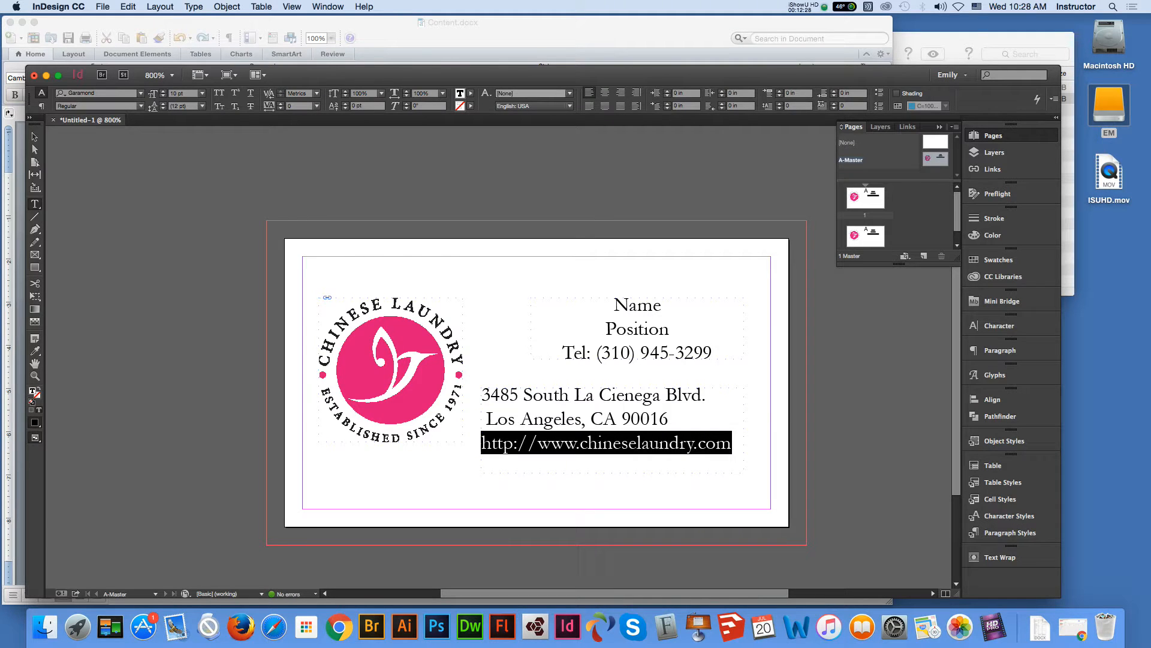
left_click(202, 93)
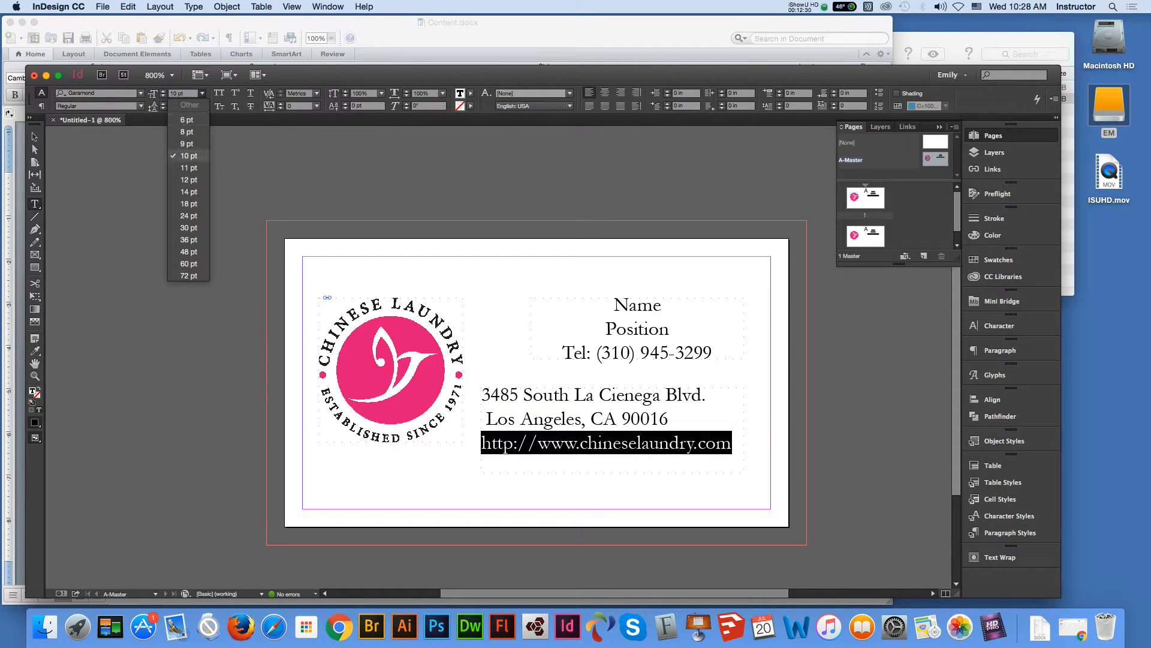
left_click(187, 143)
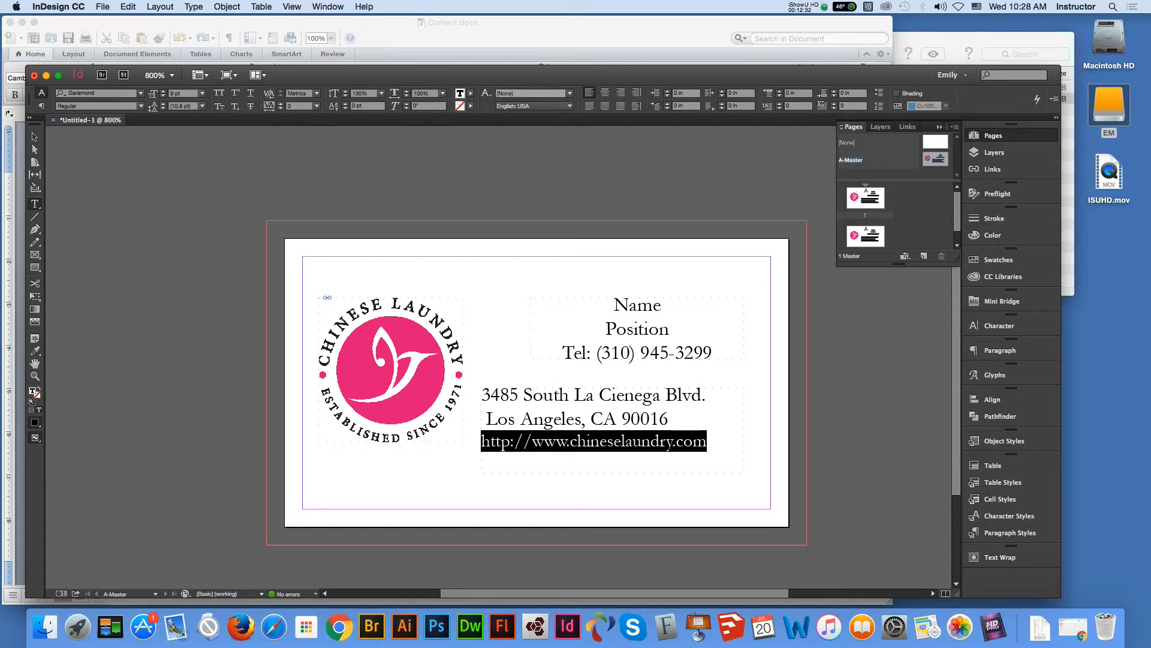
left_click(202, 92)
left_click(186, 132)
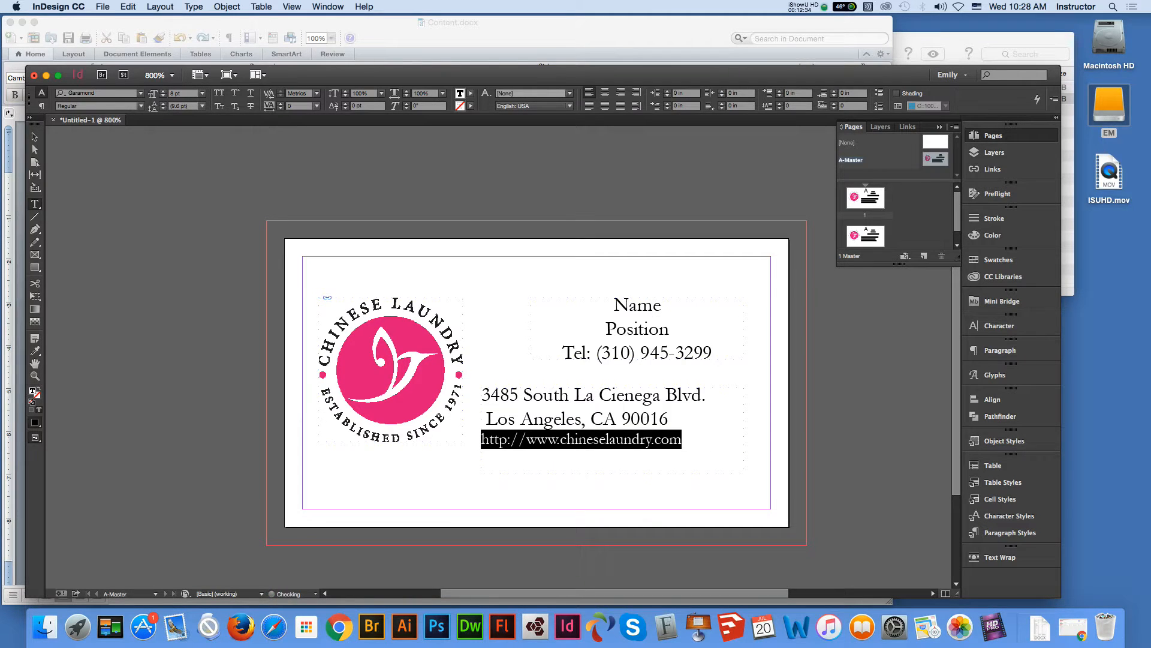
key("Escape")
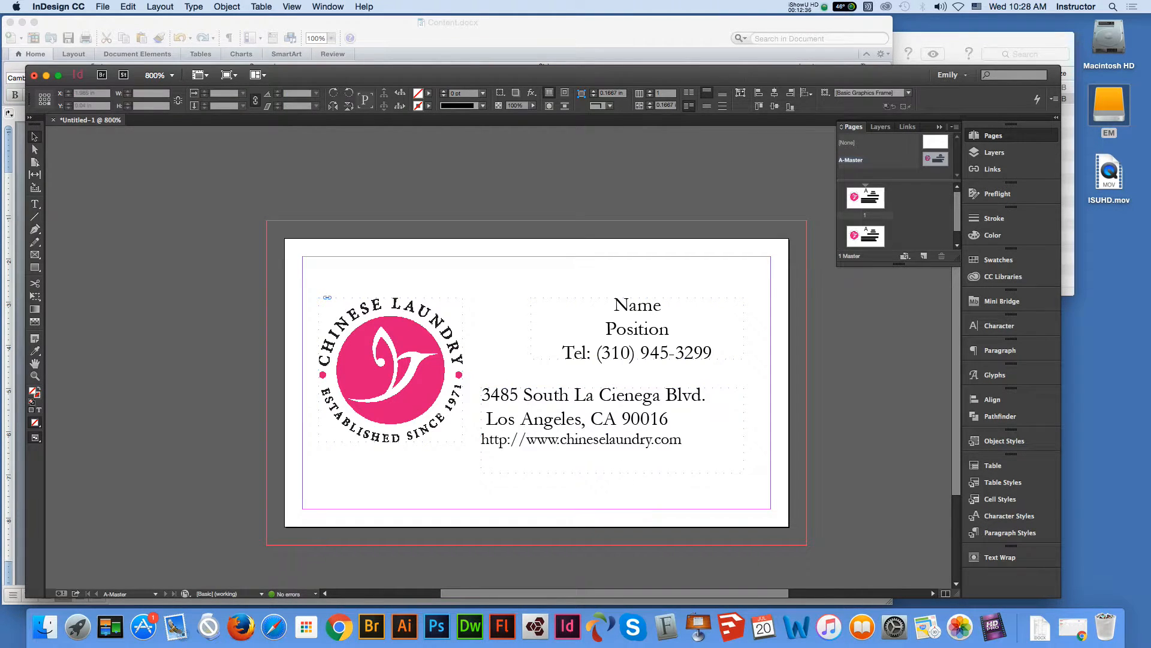
left_click(669, 432)
key("alt+super+c")
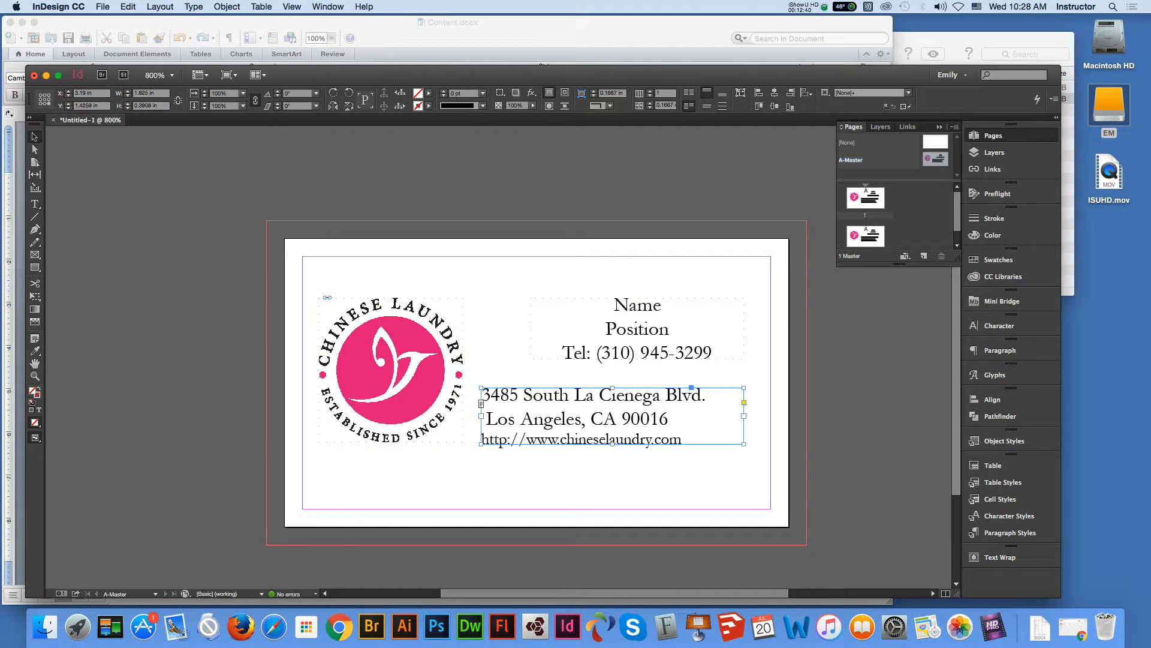
Set the tracking of all three address and website lines to 25
key("t")
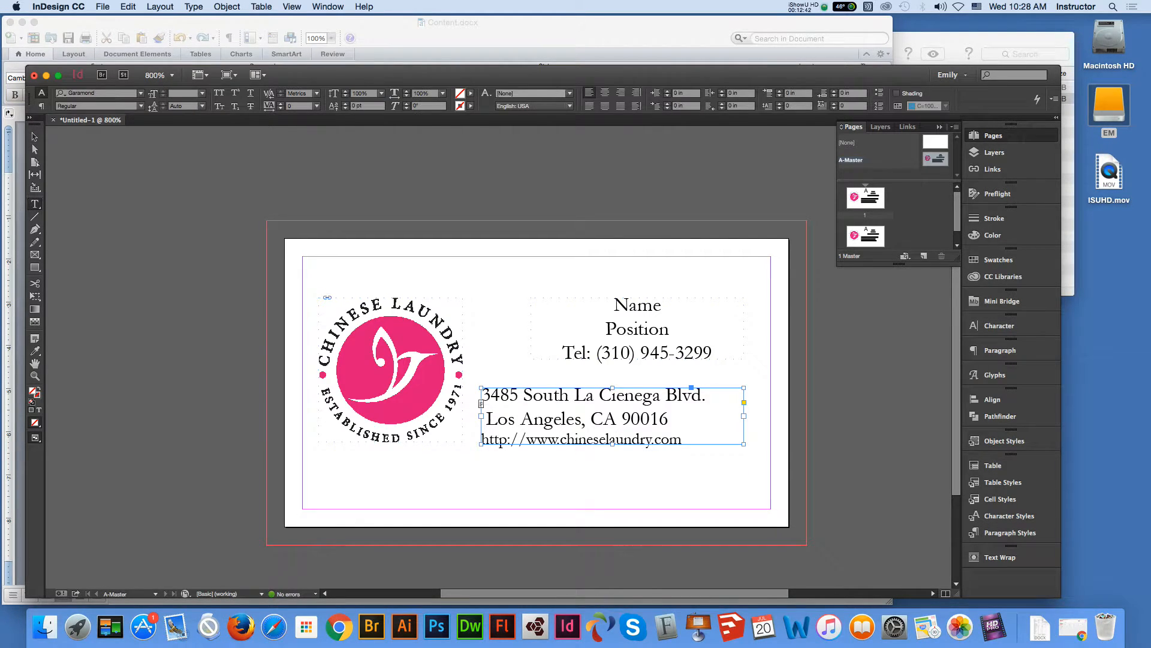
left_click_drag(481, 395, 684, 441)
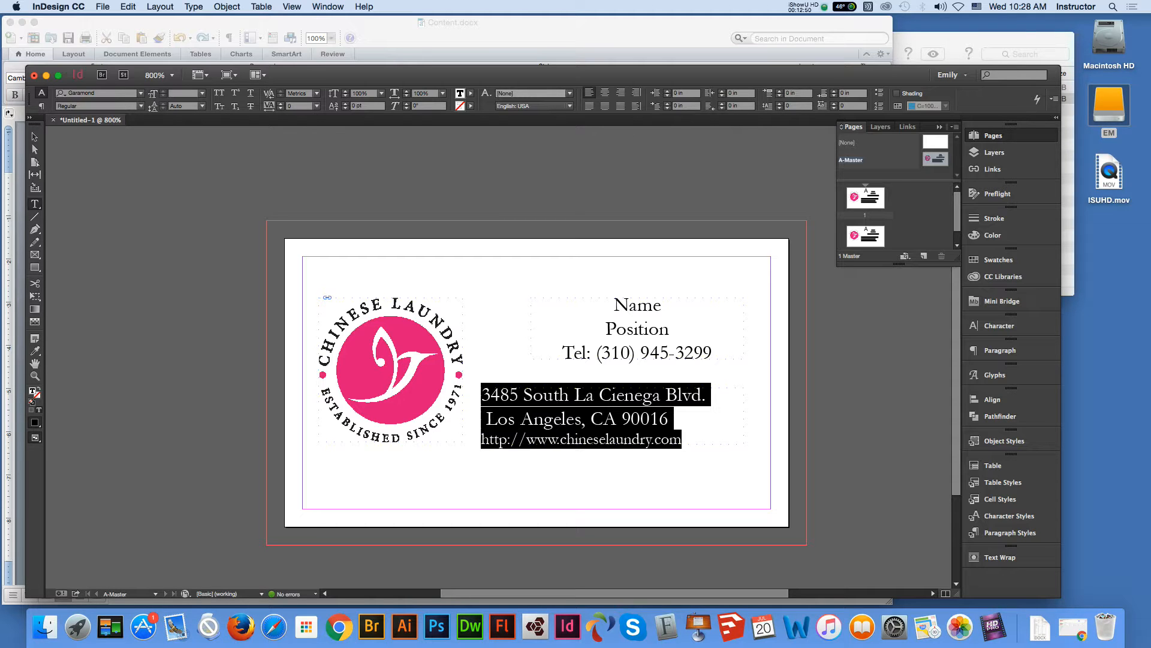
left_click(42, 105)
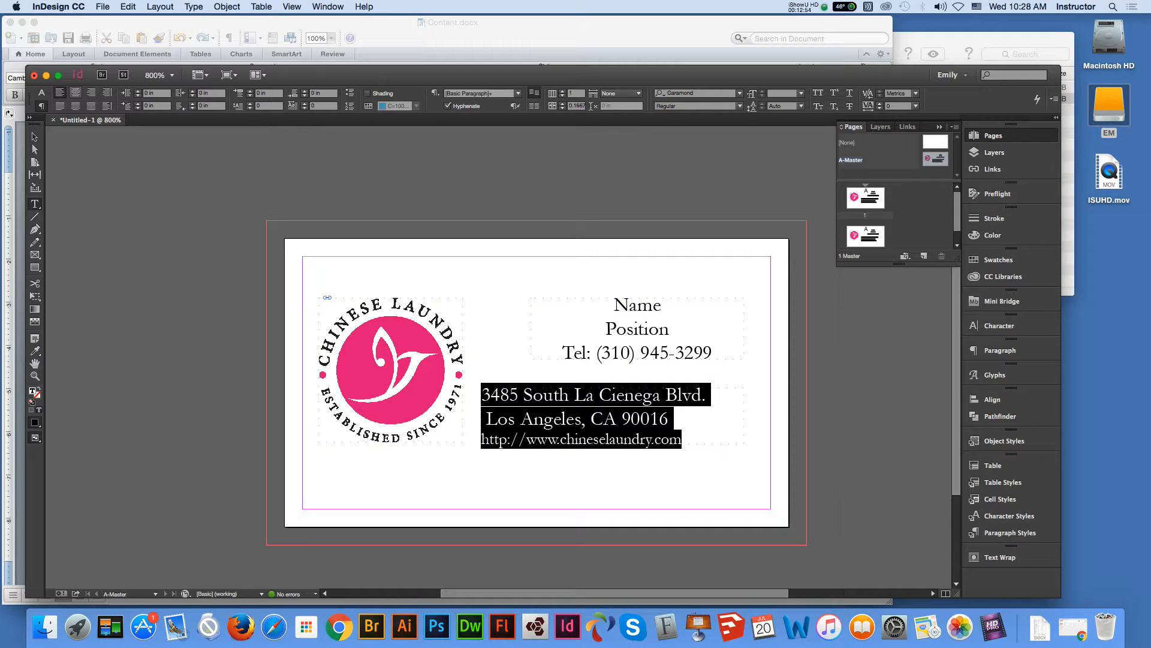
left_click(42, 93)
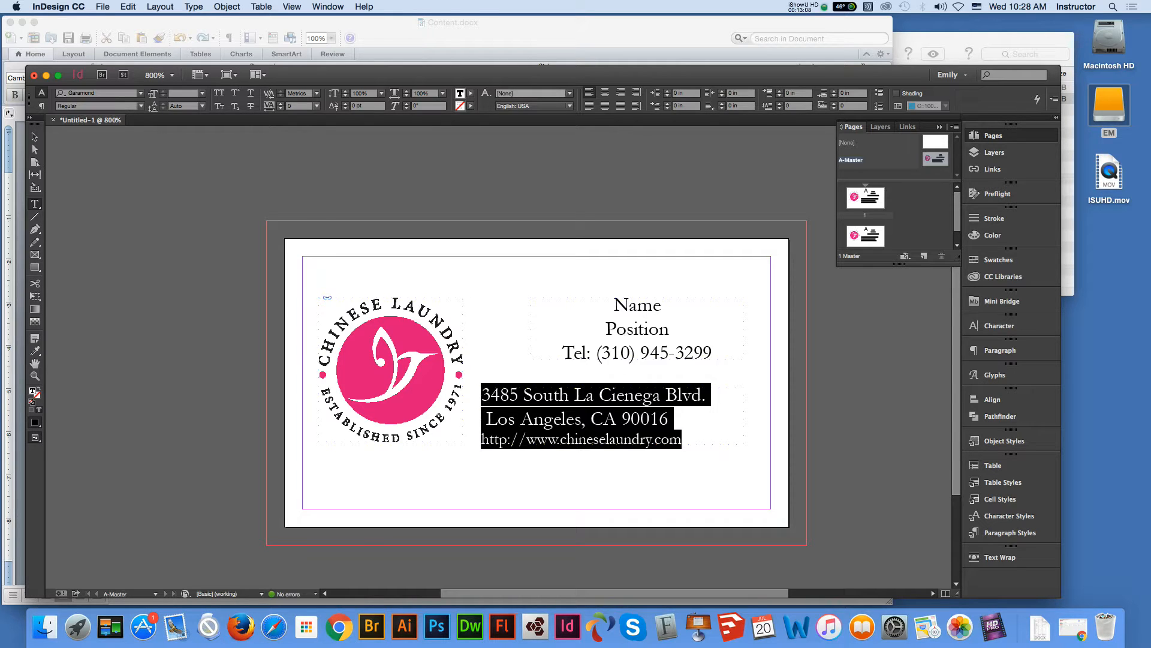
left_click(317, 106)
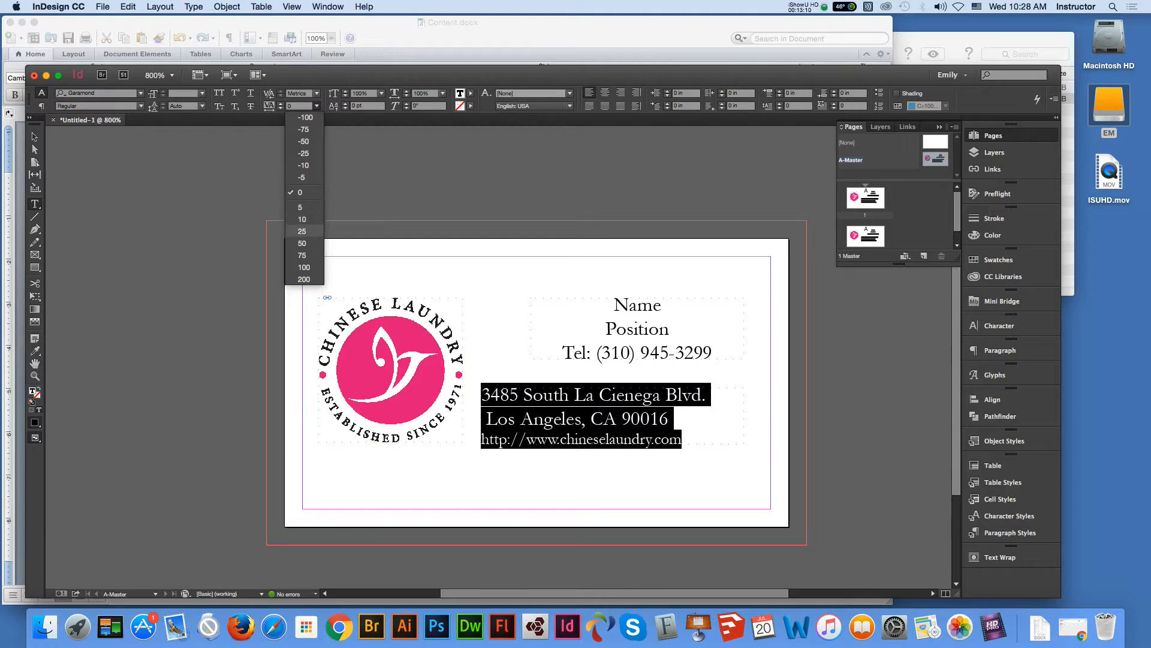
left_click(302, 231)
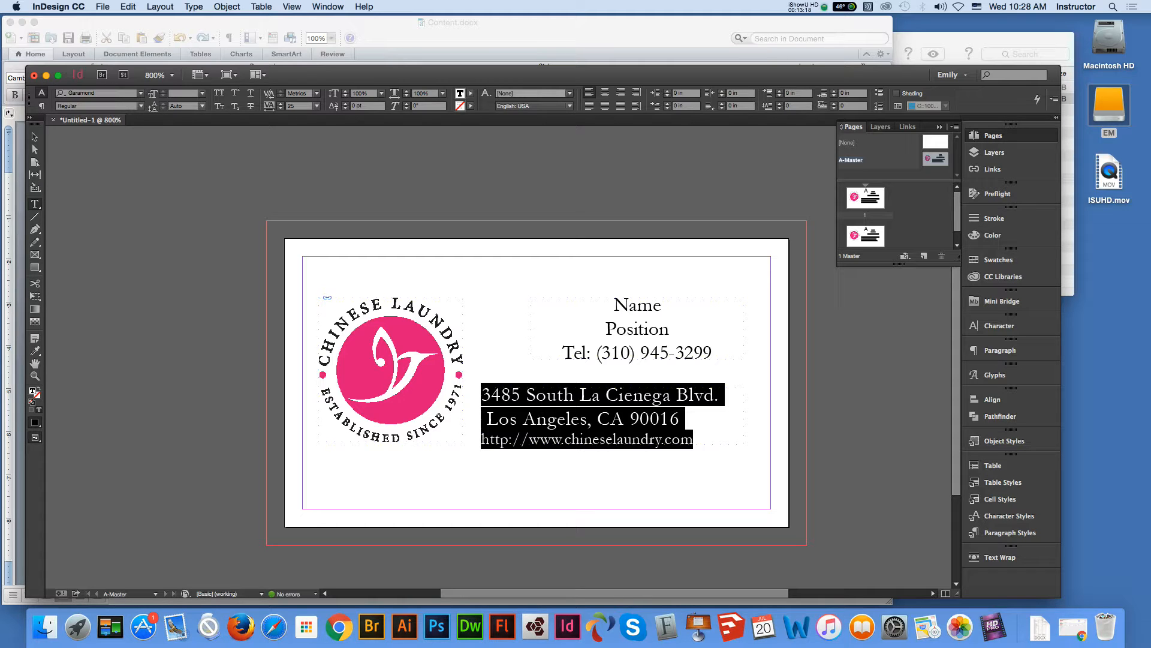
Set the leading of the address and website lines to 12 pt, after trying 14 pt
left_click(202, 105)
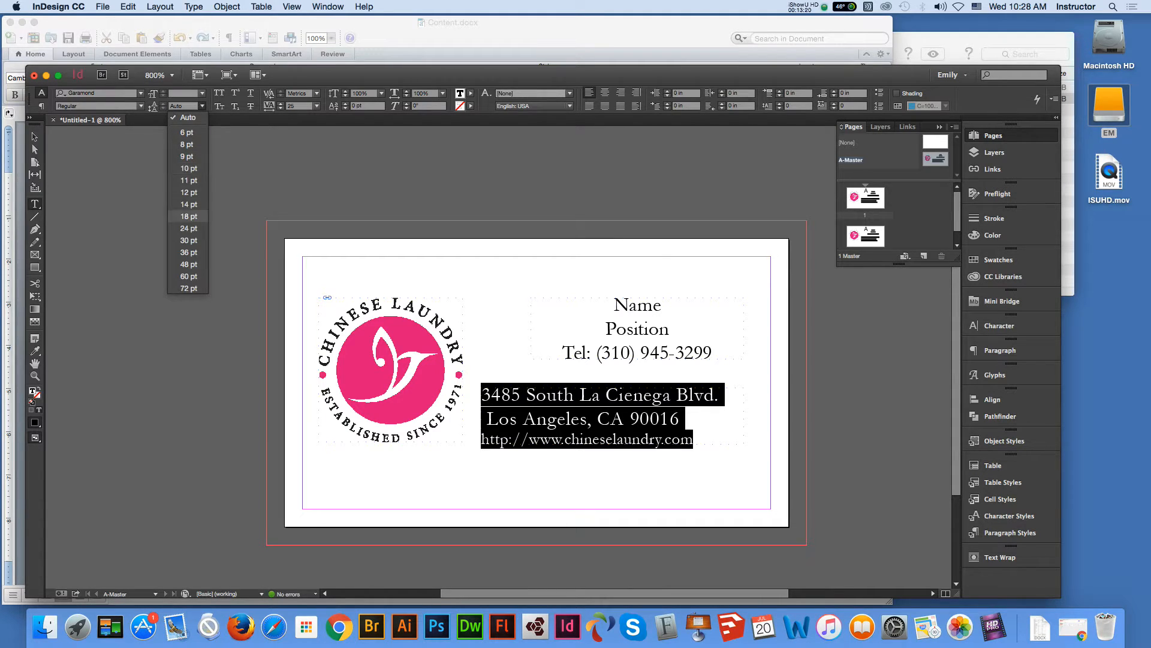
left_click(188, 204)
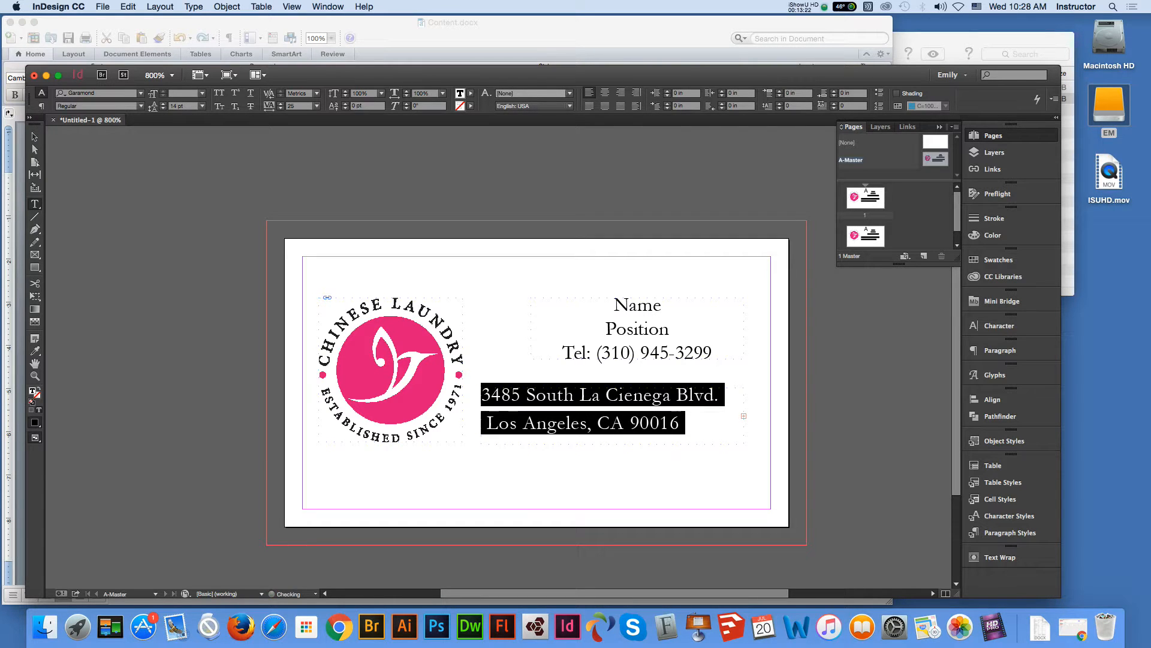
left_click(202, 105)
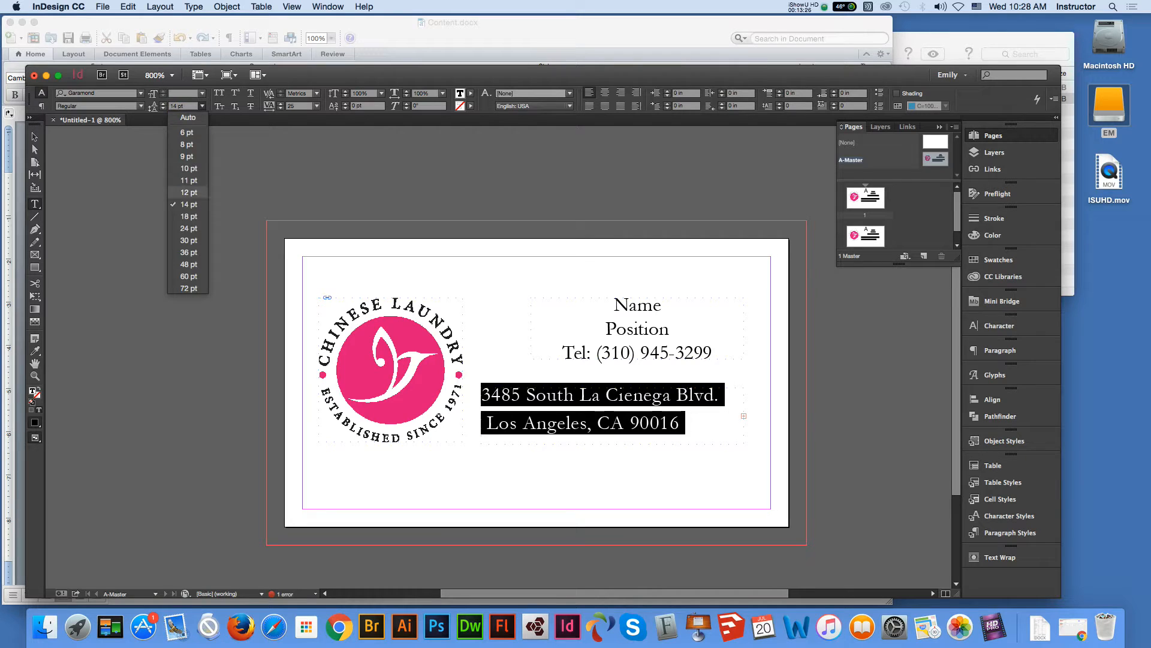
left_click(189, 192)
Resize the address frame to about 1.68 in wide and 0.54 in high so the website line fits, and shift it right
left_click(34, 136)
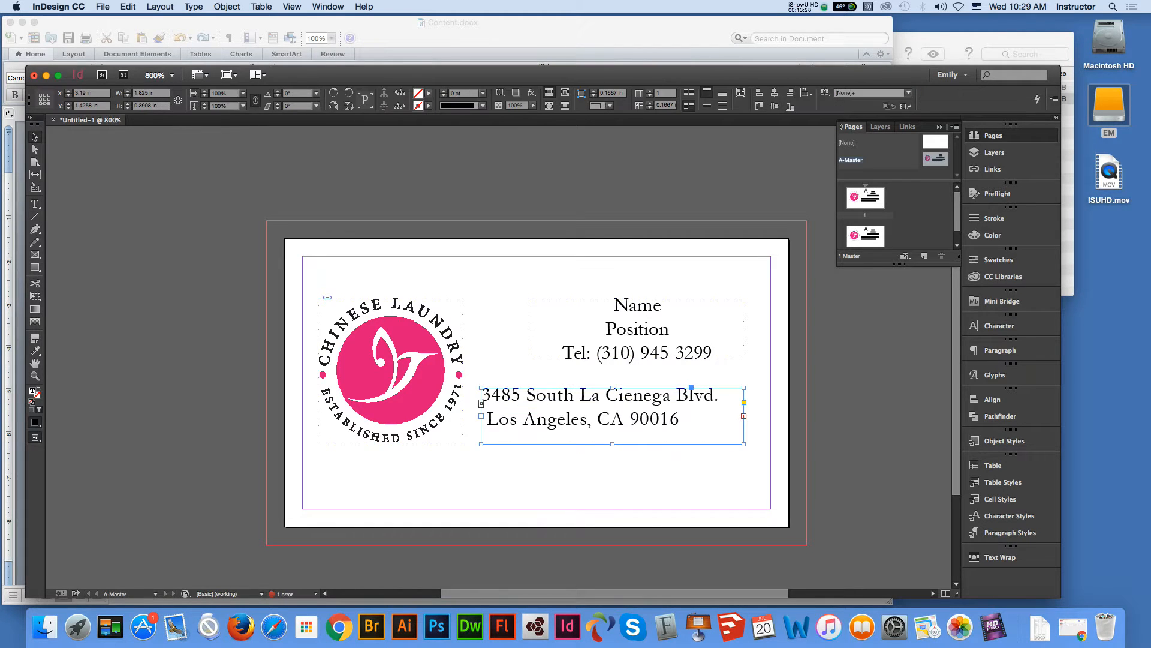
left_click_drag(611, 463, 611, 466)
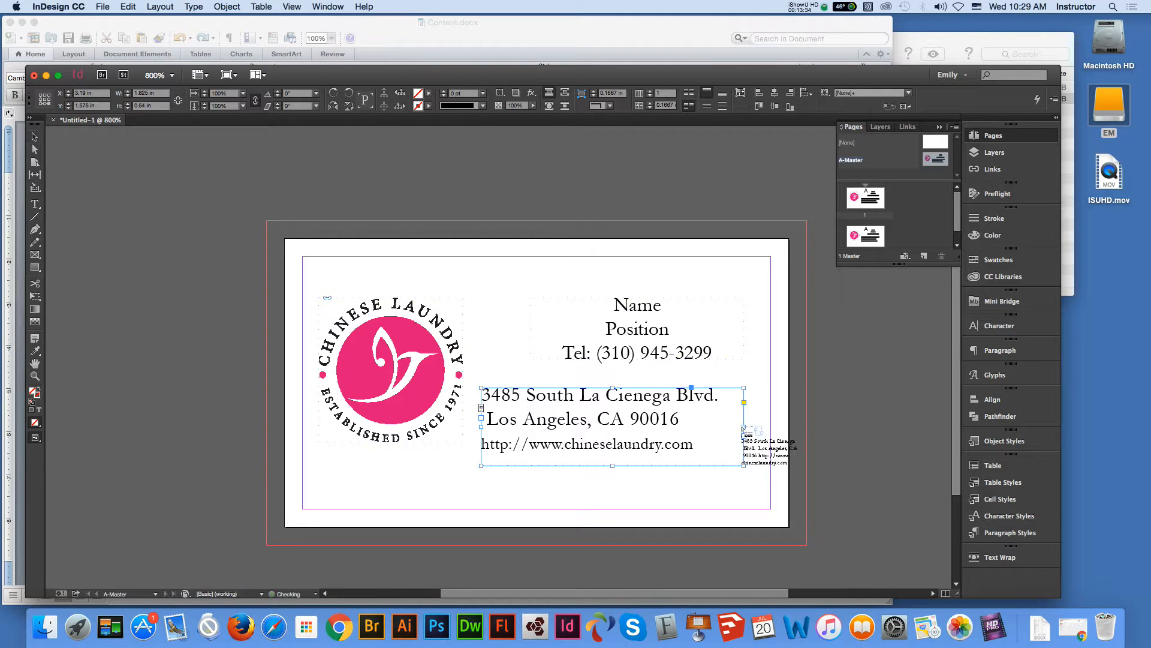
left_click(34, 137)
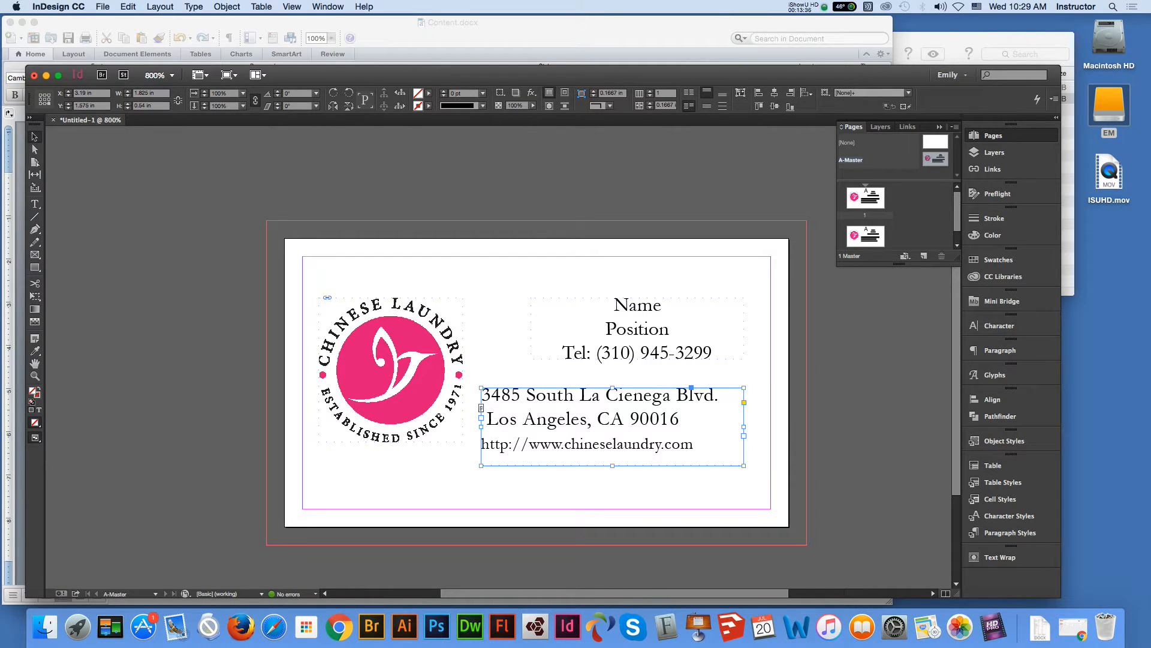
left_click_drag(744, 427, 723, 427)
left_click_drag(585, 406, 618, 407)
Delete the leading space before the city on the address's second line
left_click(630, 337)
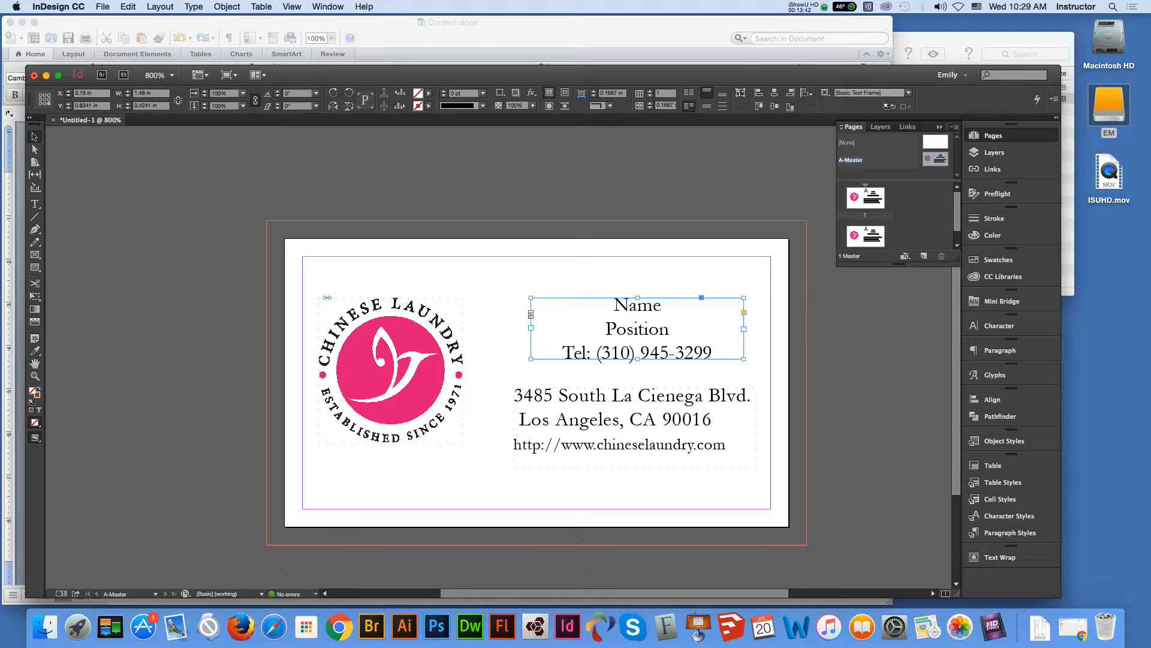
key("t")
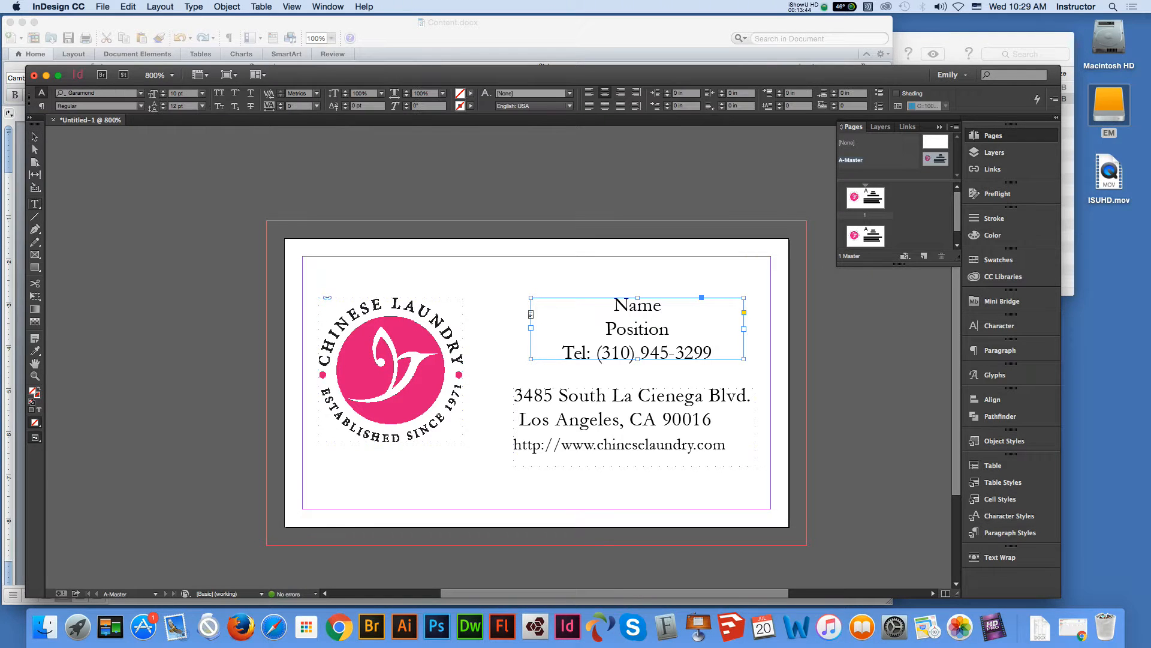
left_click(34, 137)
left_click(634, 427)
left_click(34, 204)
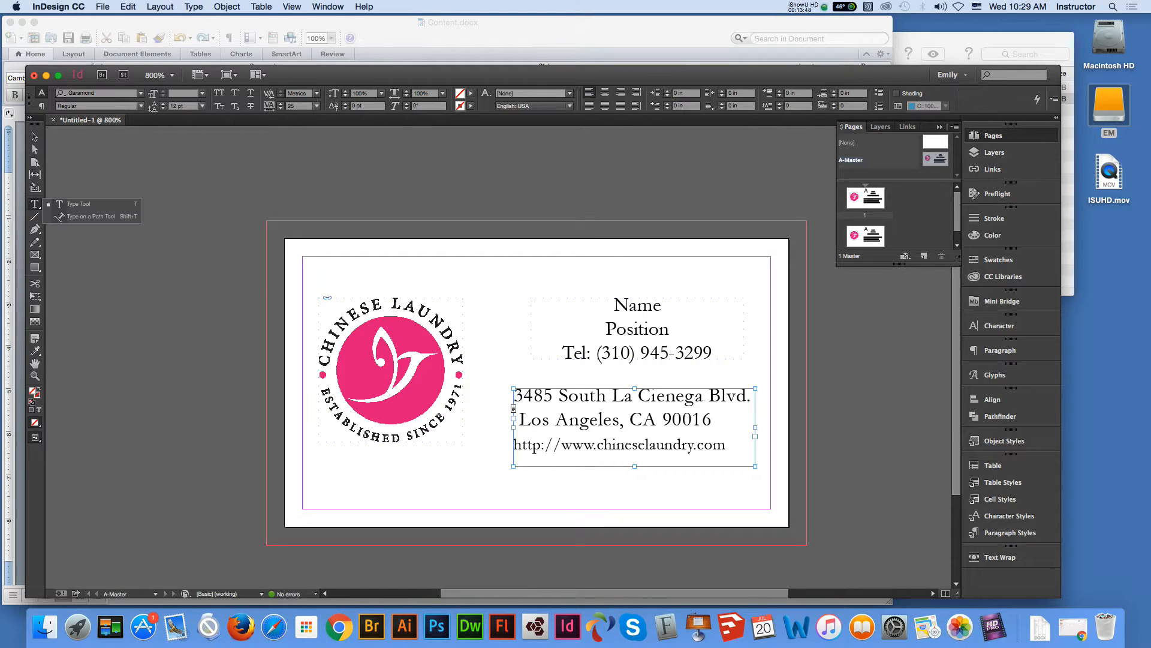
left_click(514, 419)
key("Delete")
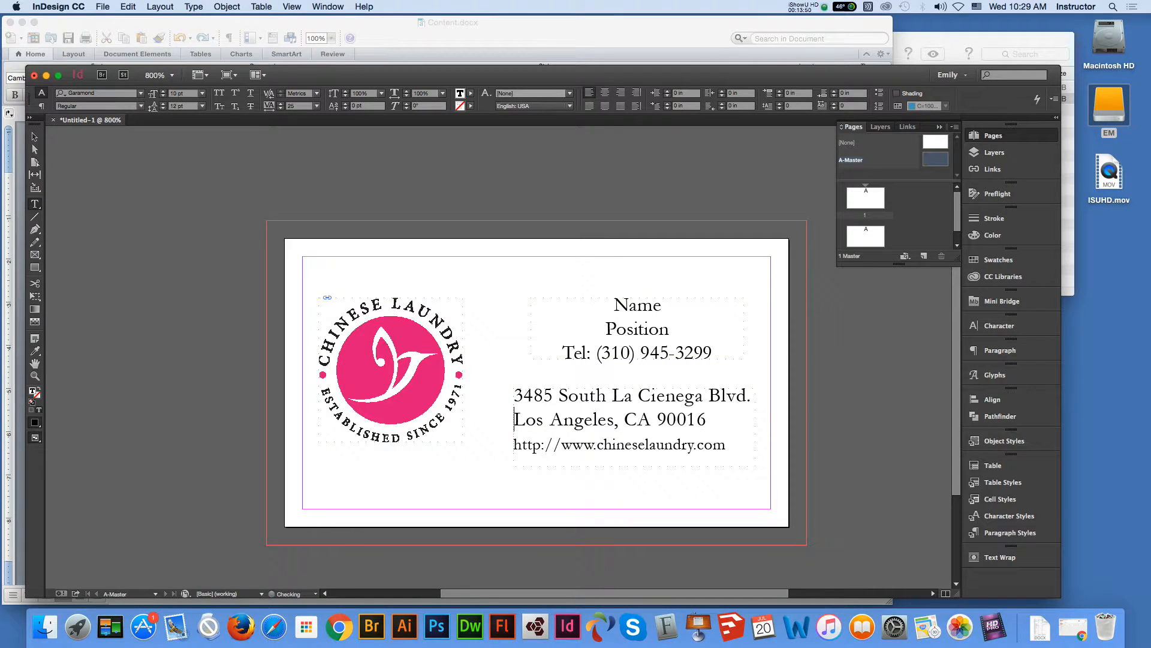
key("Escape")
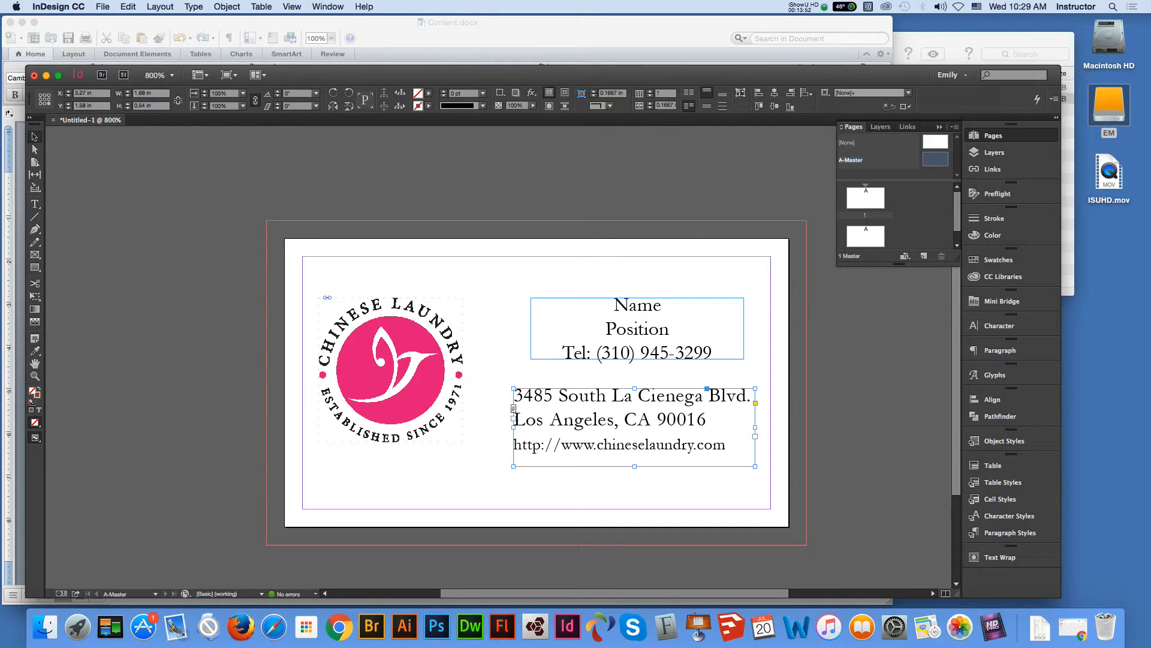
Move the contact text frame slightly down and left so it sits centred just above the address frame
left_click(637, 329)
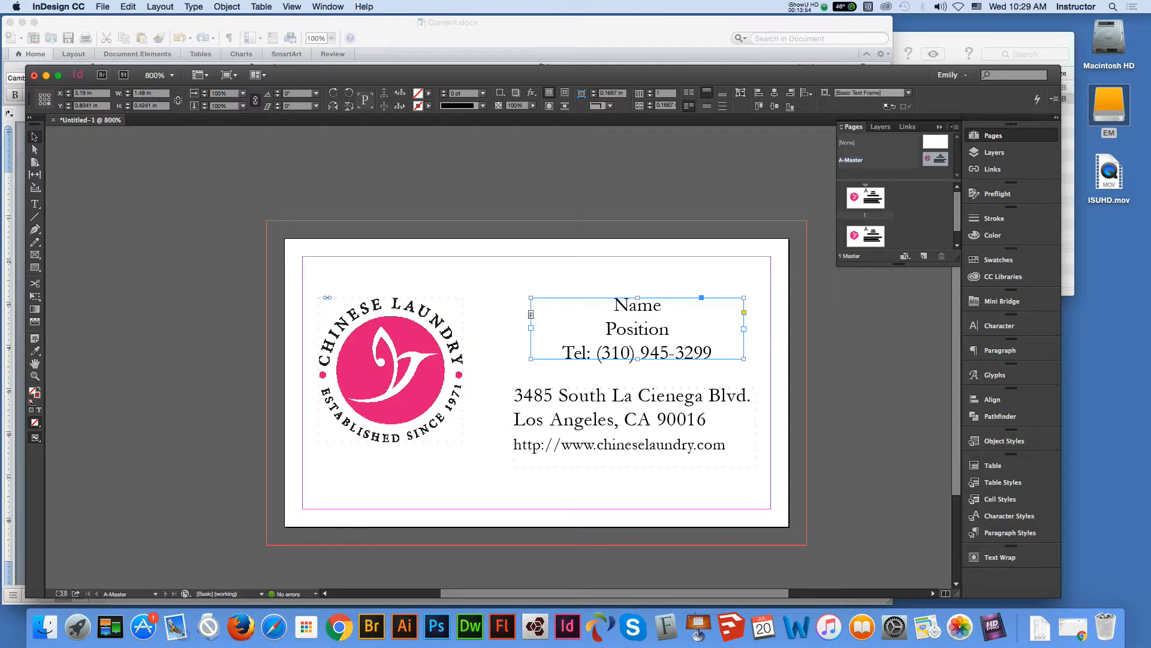
left_click_drag(690, 357, 687, 364)
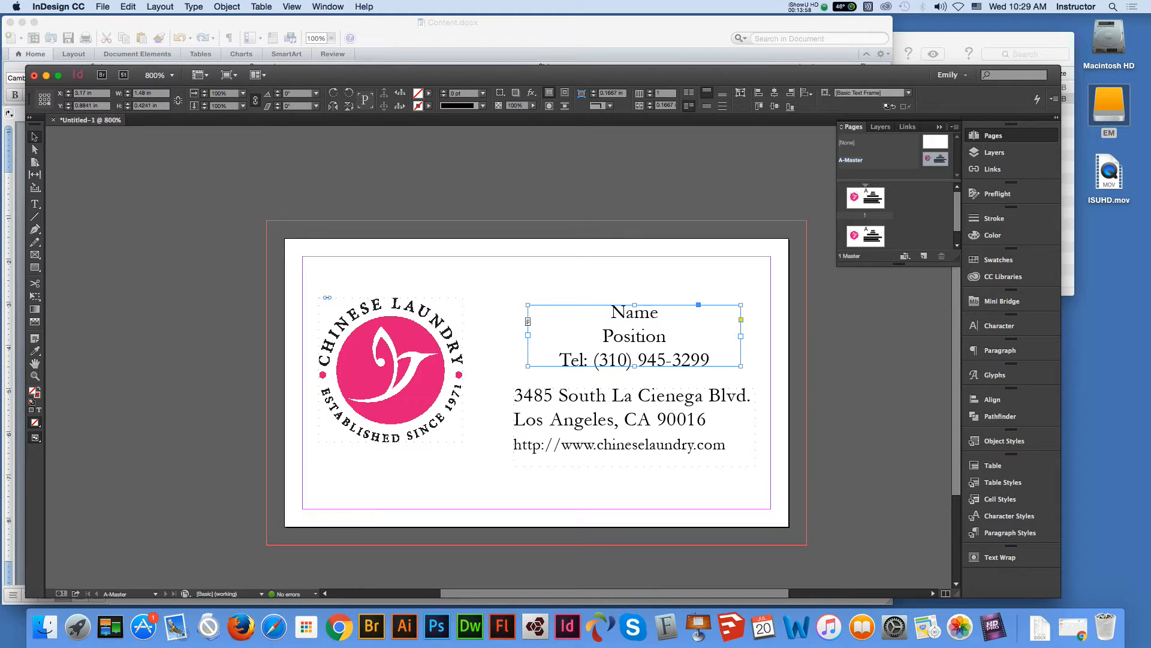
left_click(666, 419, "shift")
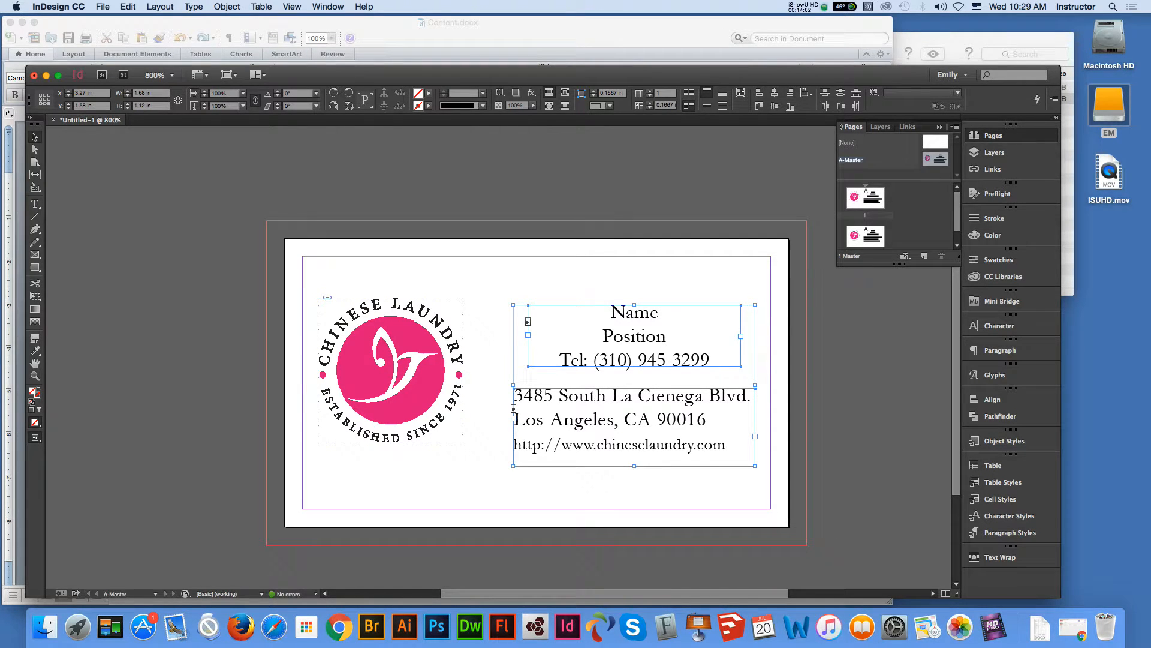
left_click(993, 400)
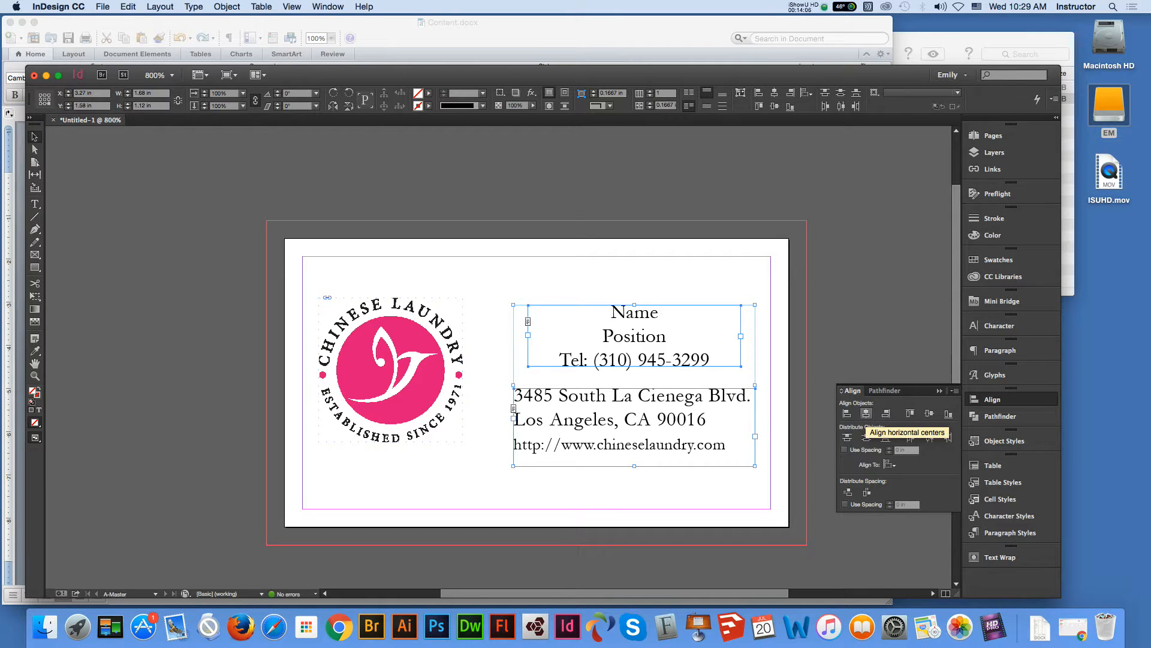
left_click(852, 324)
left_click(634, 336)
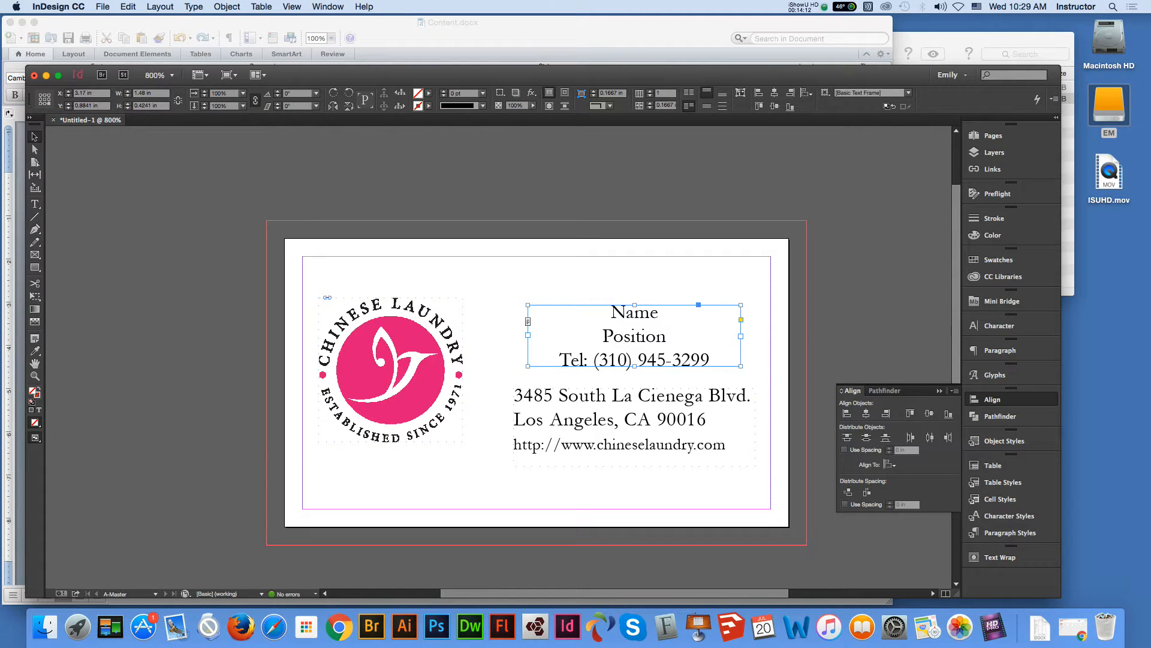
Colour the website line with the logo's pink, sampled with the Eyedropper
left_click(35, 204)
left_click(659, 313)
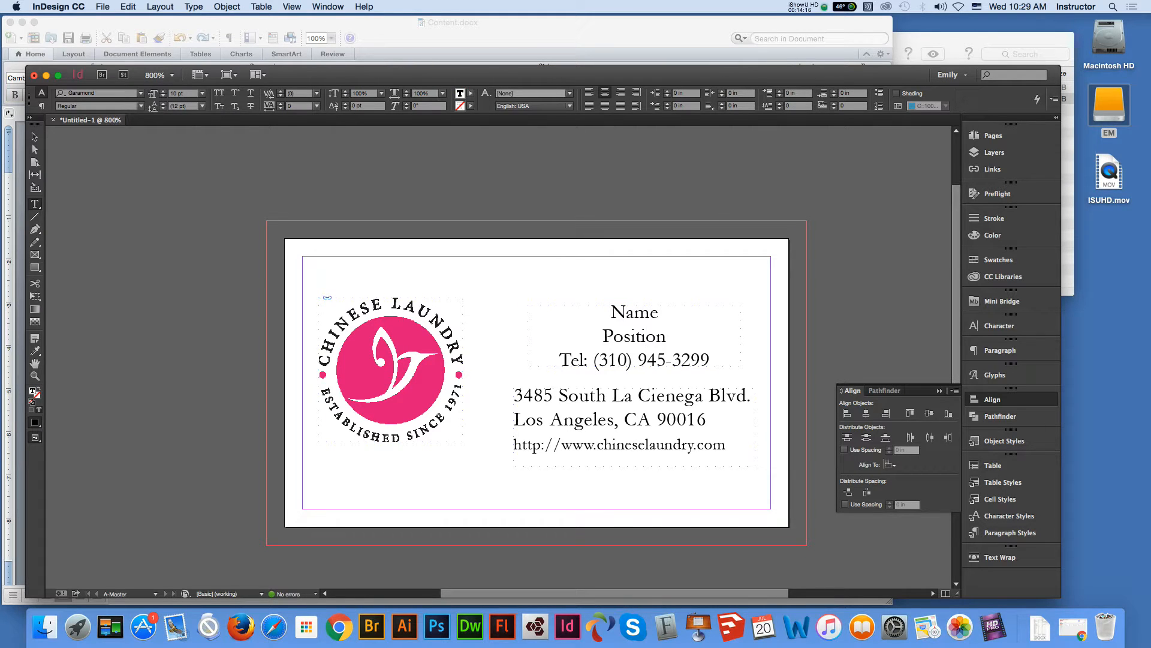
left_click_drag(712, 359, 560, 359)
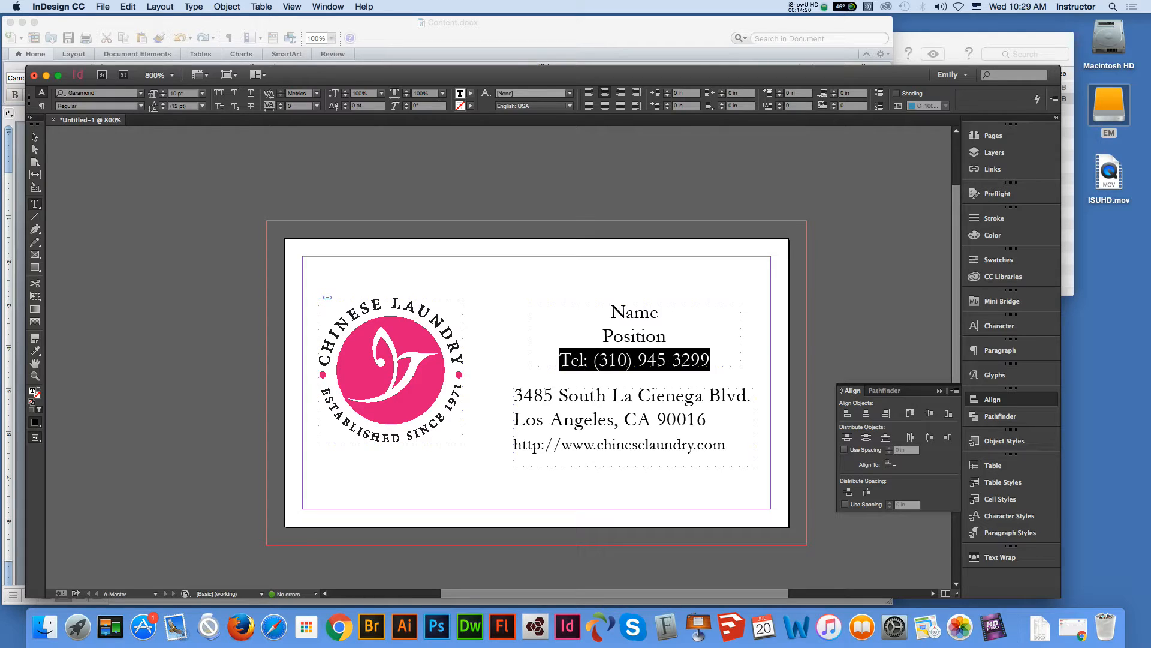
left_click(710, 359)
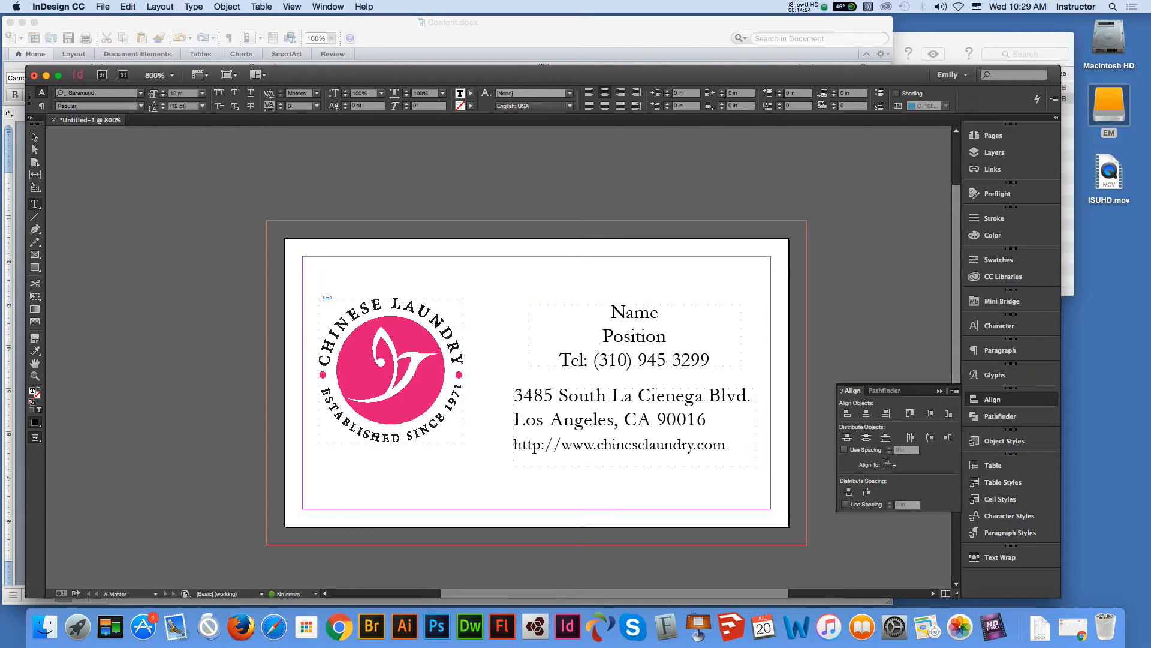
left_click_drag(725, 445, 513, 444)
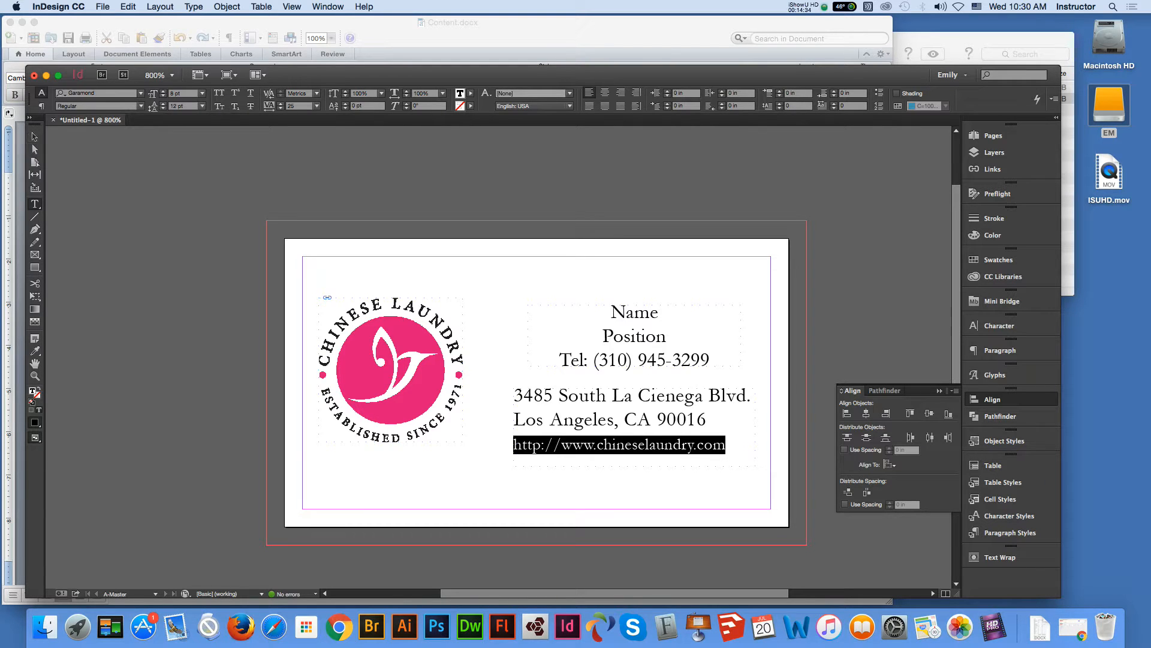
type("i")
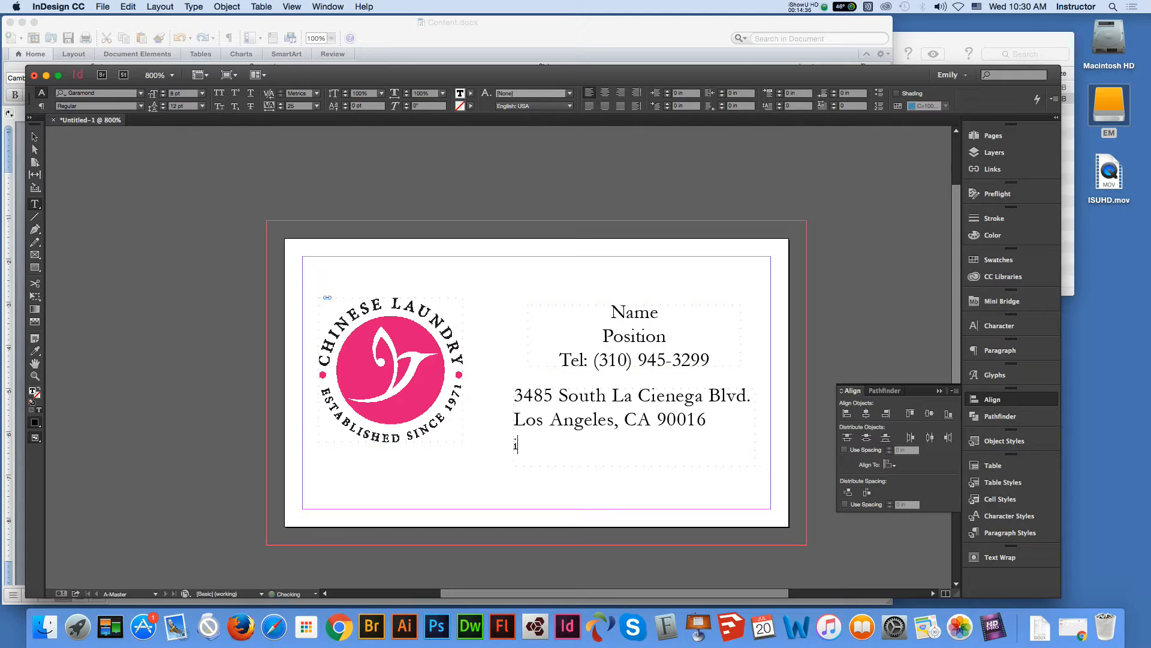
key("super+z")
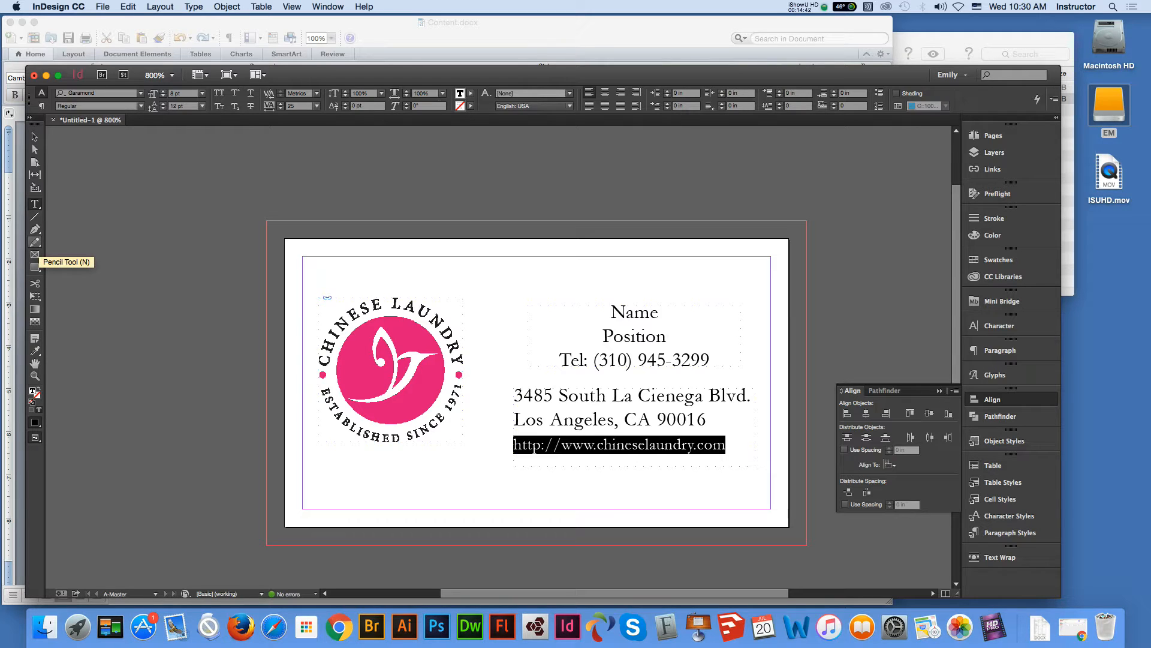
left_click(35, 350)
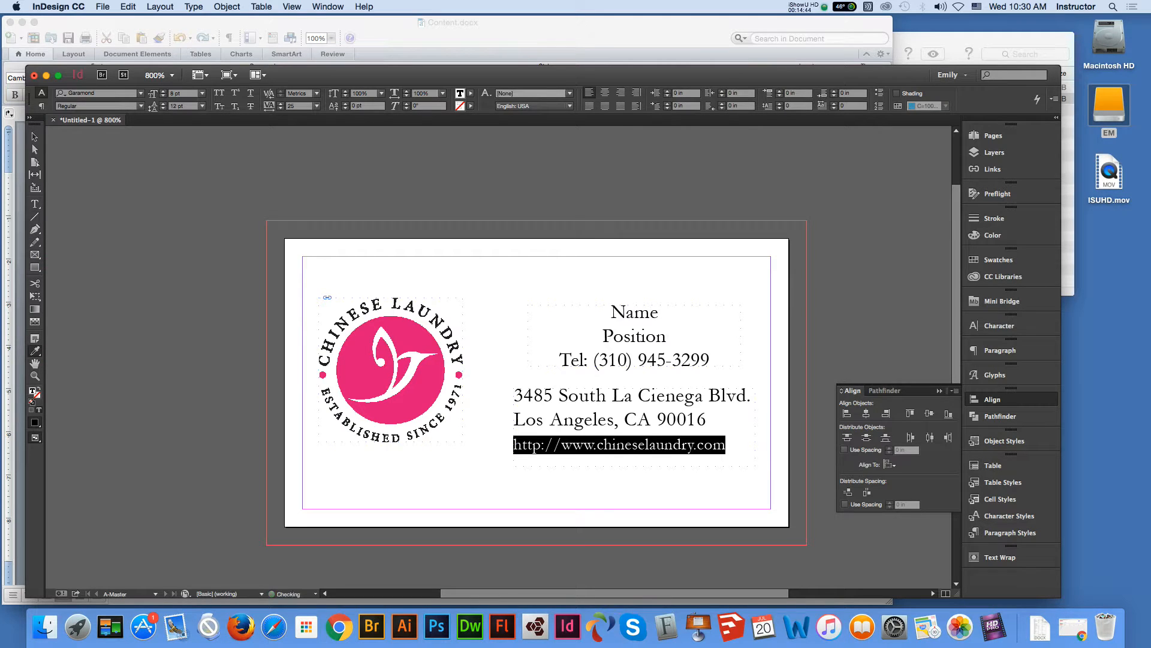
left_click(360, 367)
left_click(683, 357)
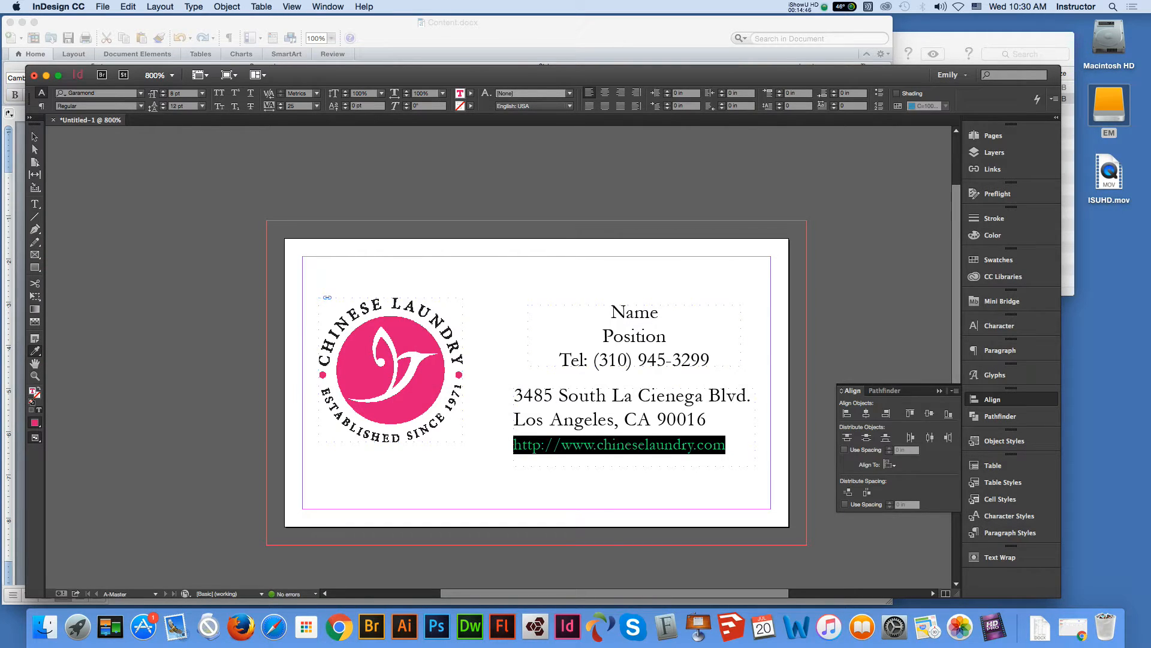
key("v")
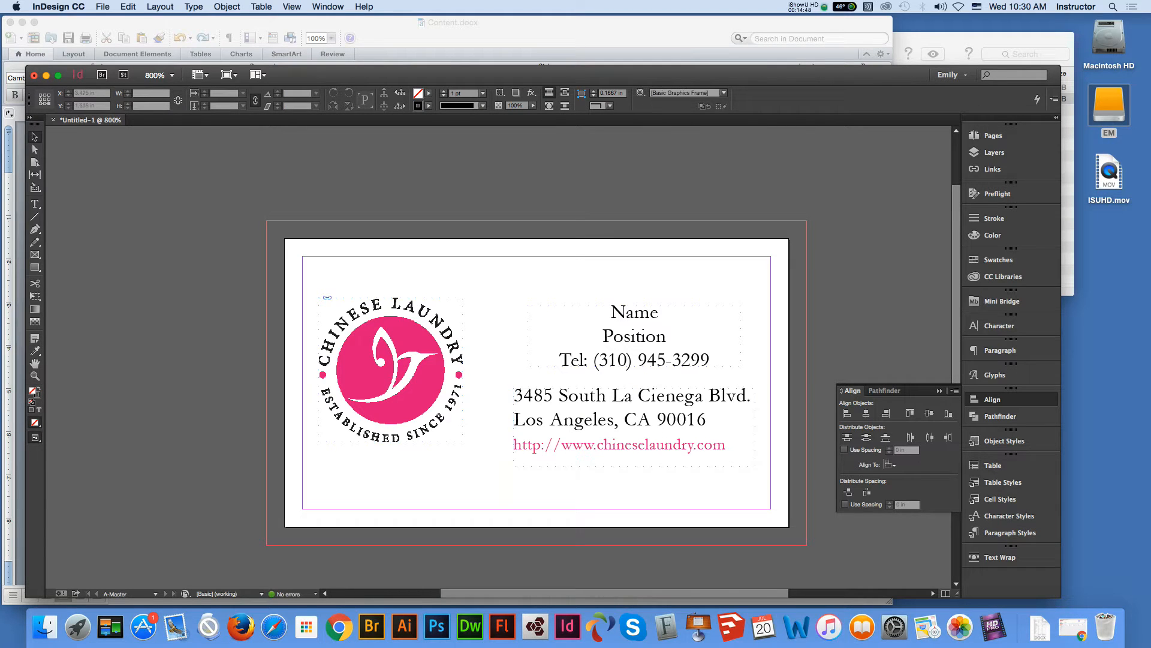
left_click(634, 336)
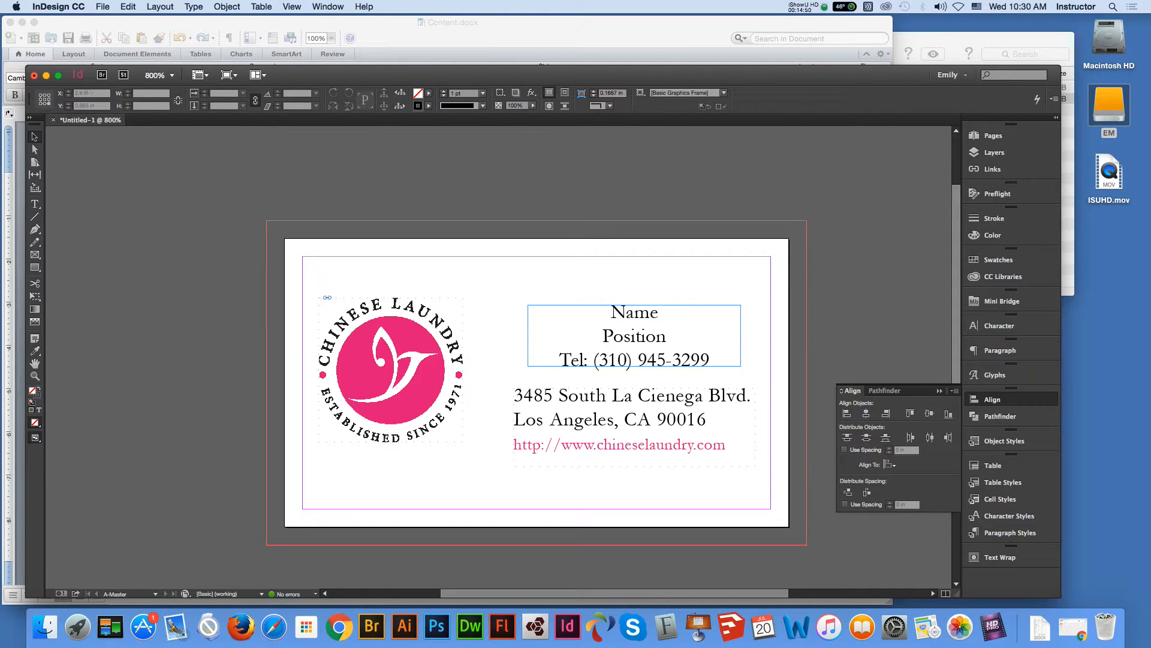
left_click(696, 276)
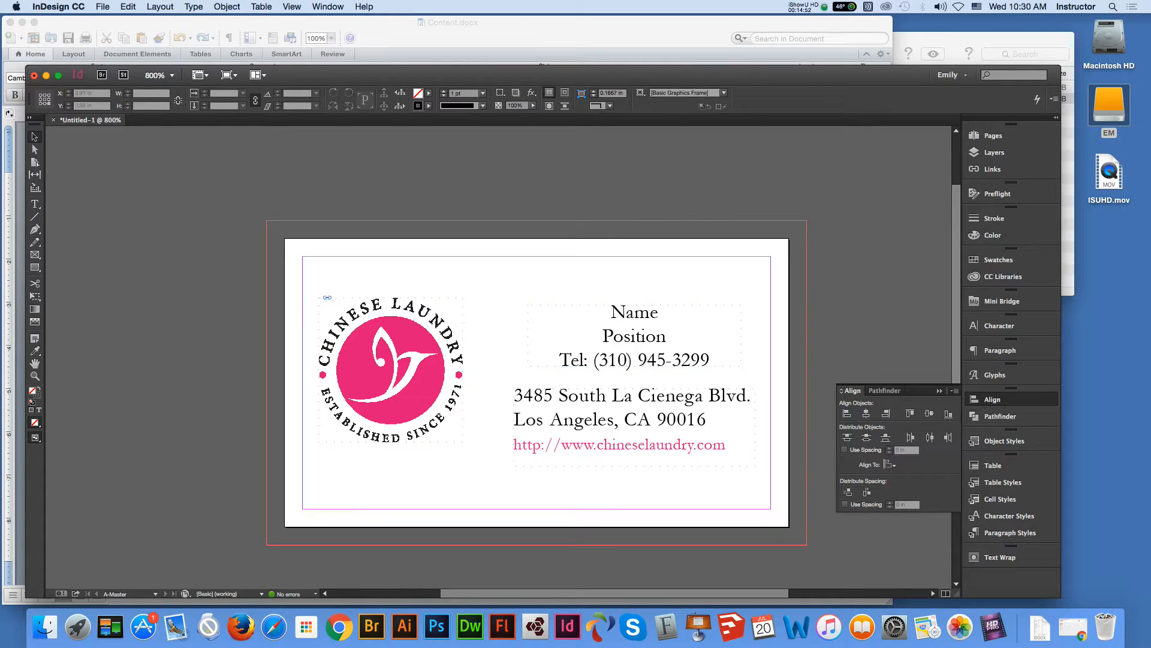
Set the font size of the two address lines above the website to 9 pt
left_click(514, 409)
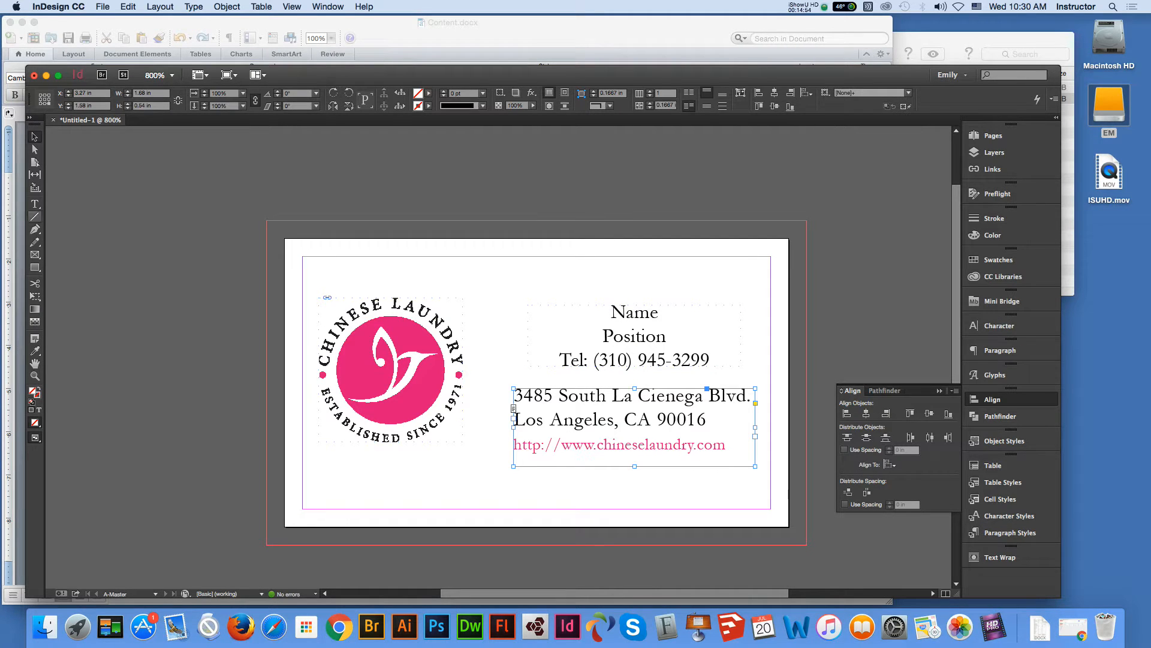
double_click(514, 409)
triple_click(514, 408)
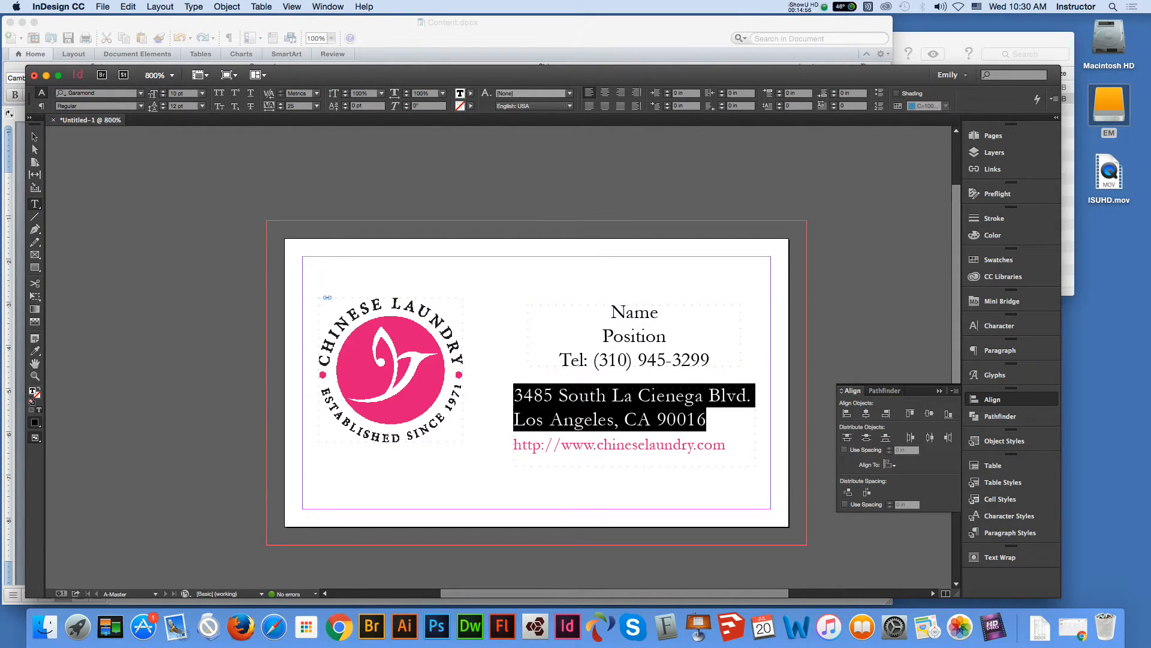
left_click(202, 93)
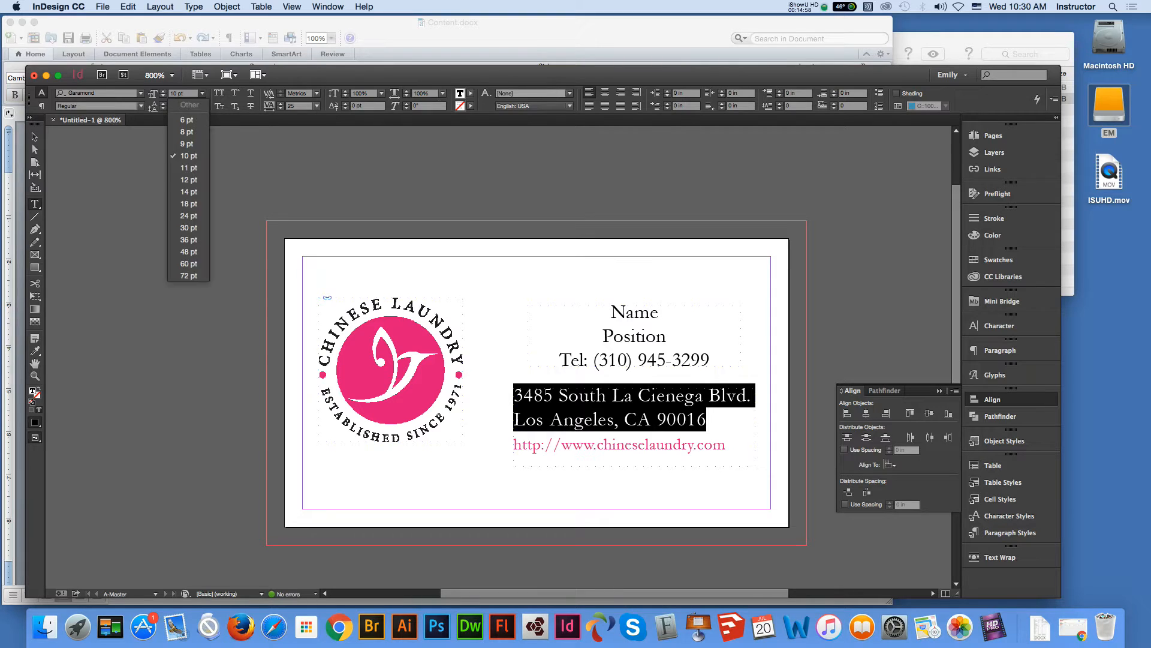
left_click(186, 143)
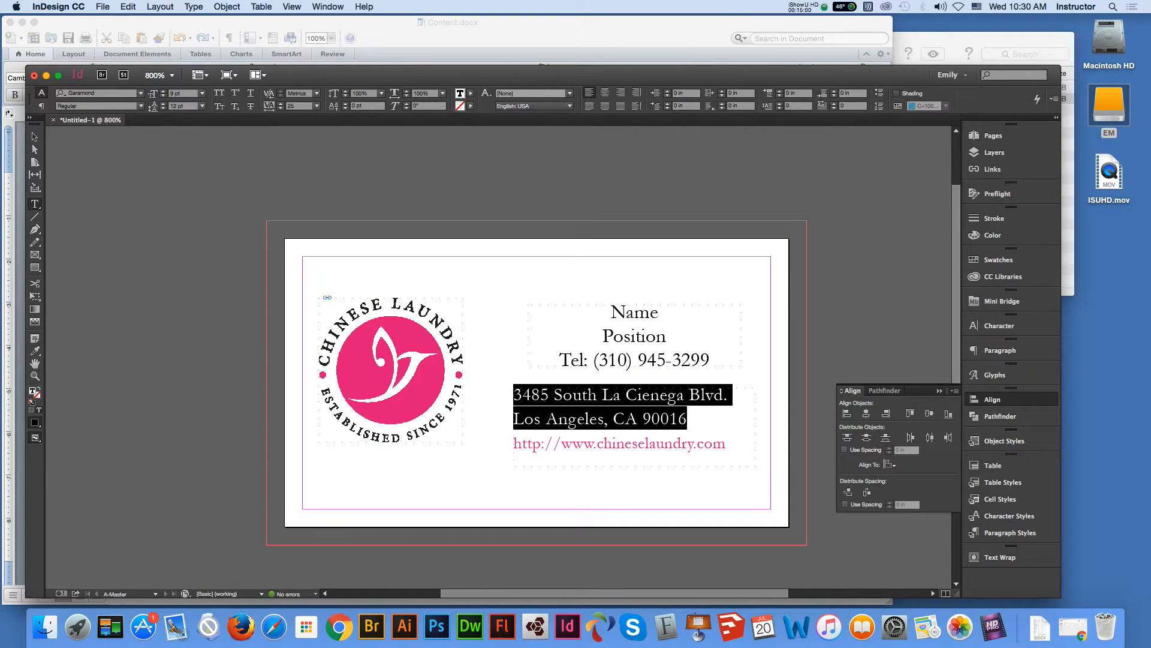
key("Escape")
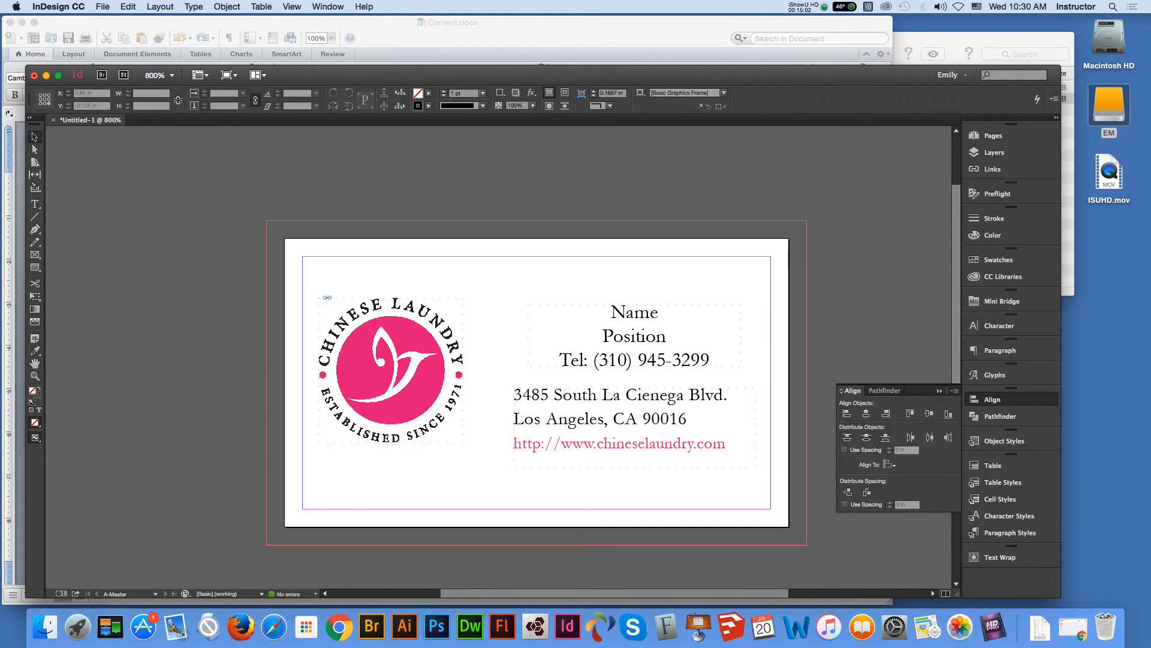
Narrow the address frame to about 1.5 in wide and align its horizontal centre with the contact frame
left_click(514, 408)
left_click_drag(755, 427, 730, 427)
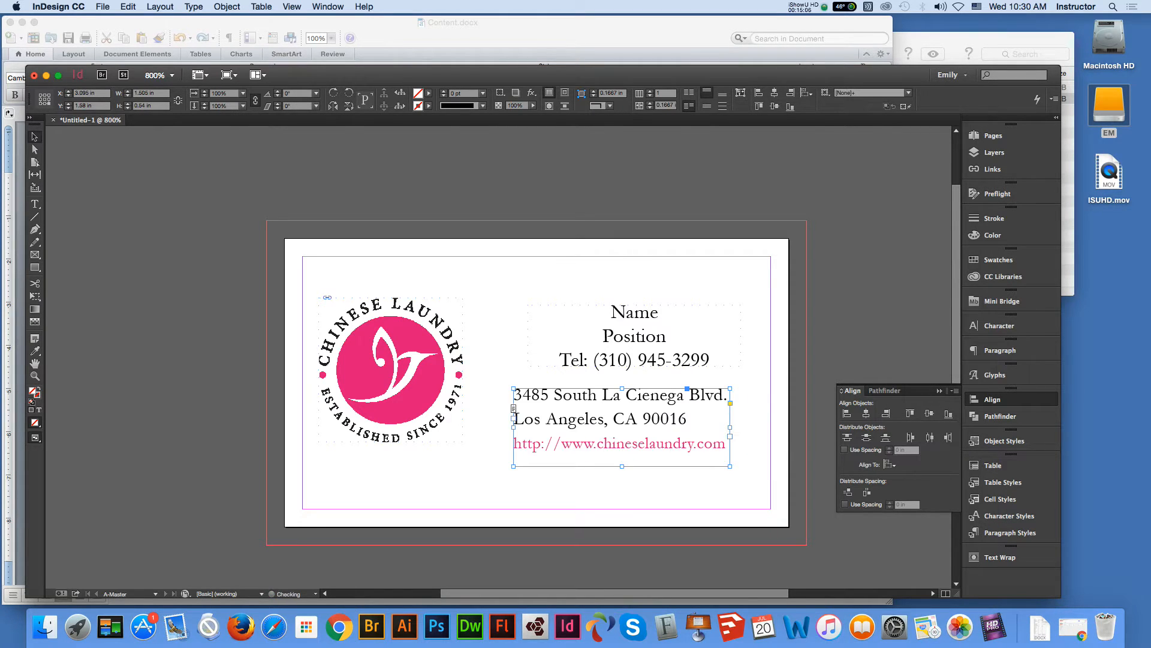
left_click(671, 349, "shift")
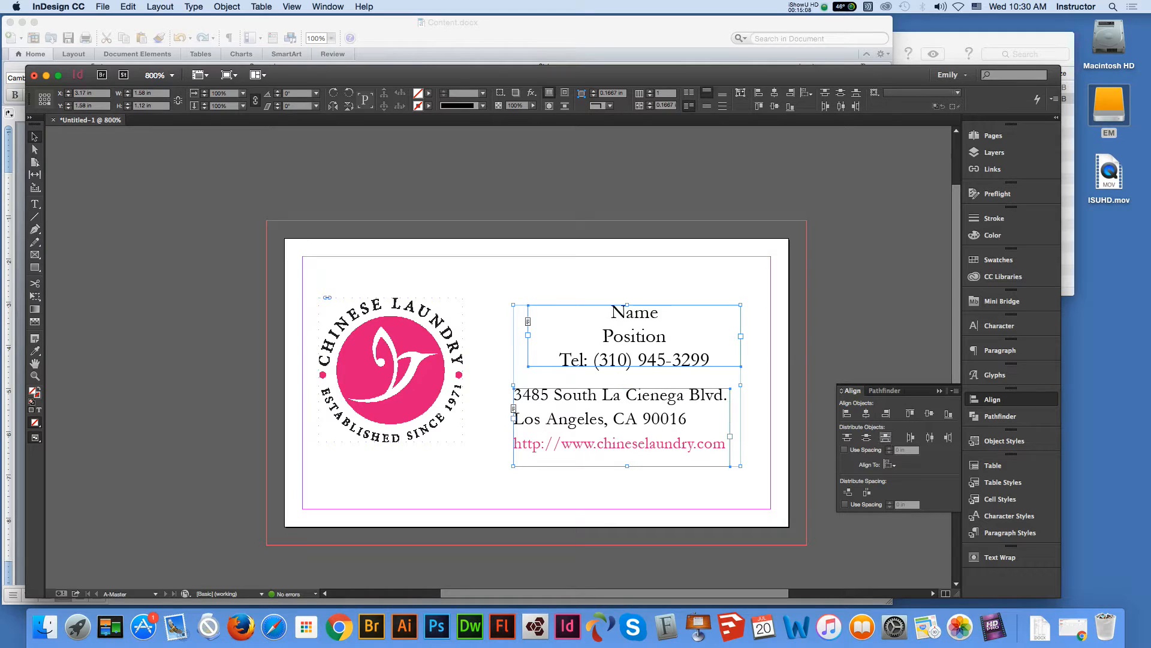
left_click(866, 413)
key("super+shift+a")
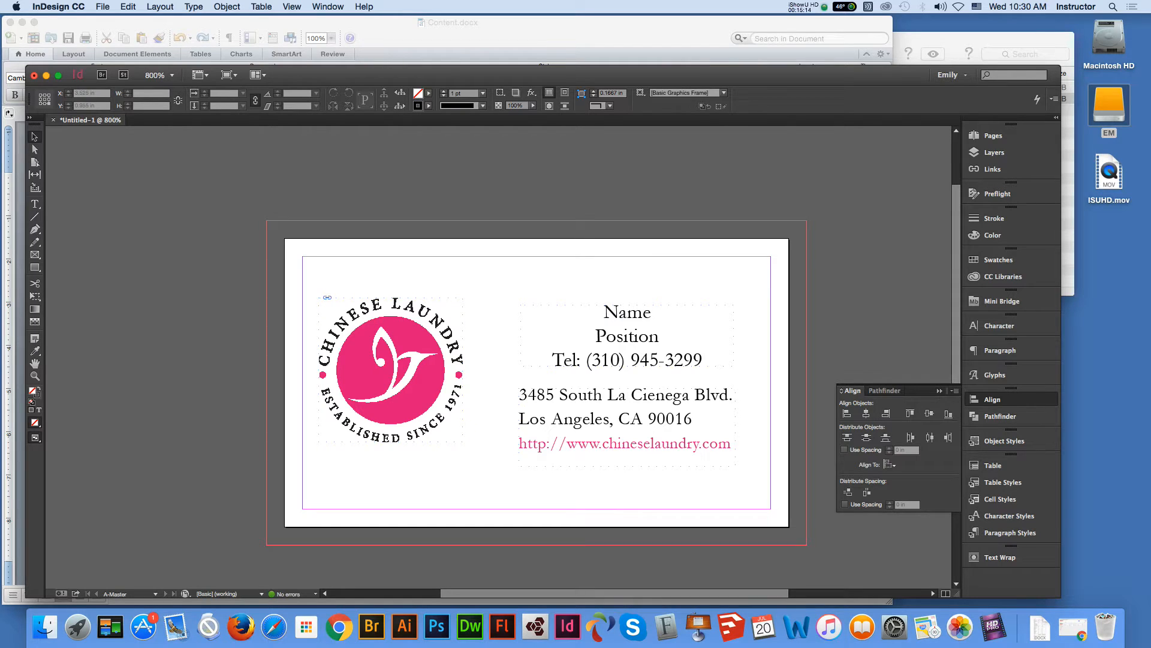
Start saving the document under a new name in the CL folder inside week8's business card folder, under CS242 In Design on the EM drive
left_click(102, 6)
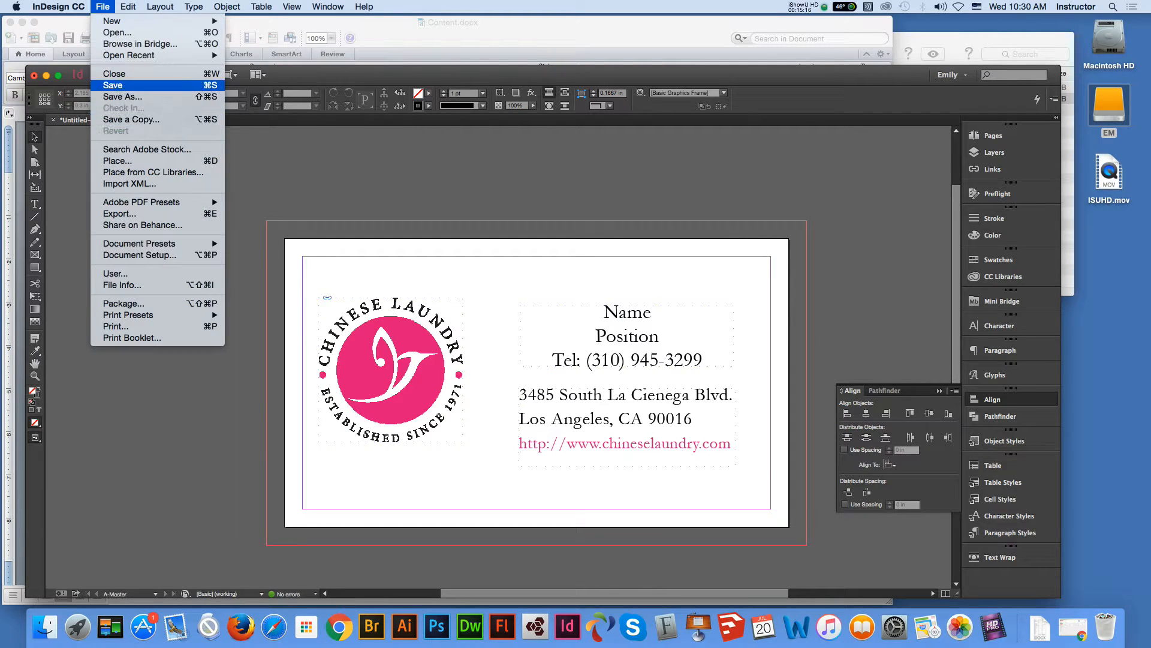
left_click(122, 97)
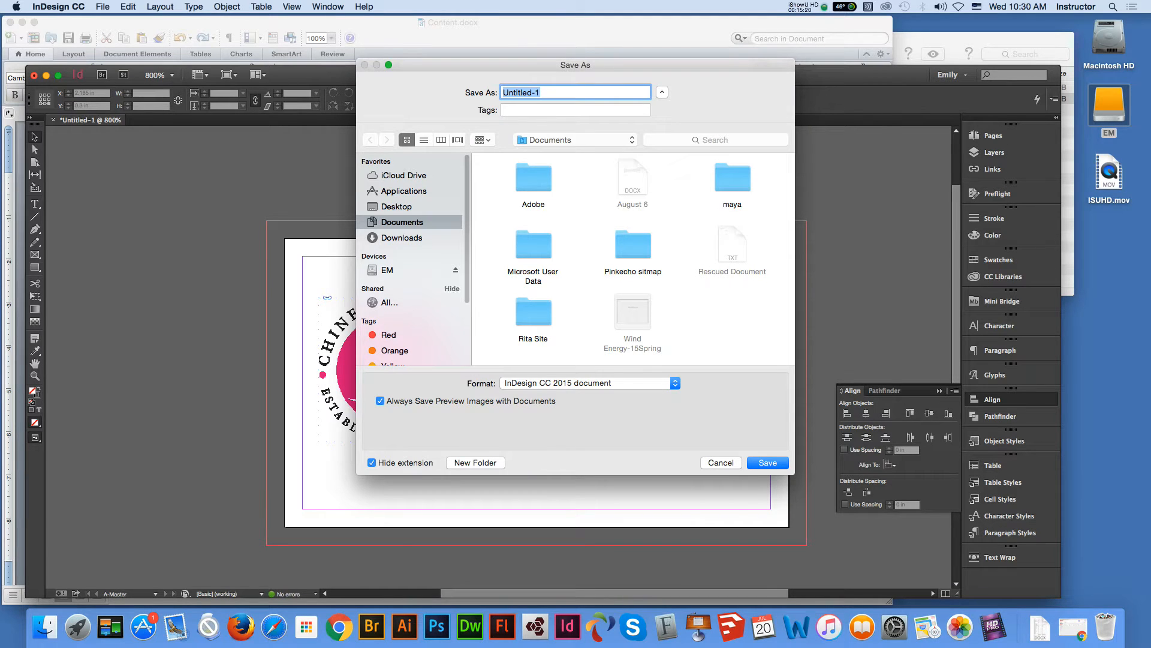
left_click(387, 270)
scroll(633, 258, "down", 3)
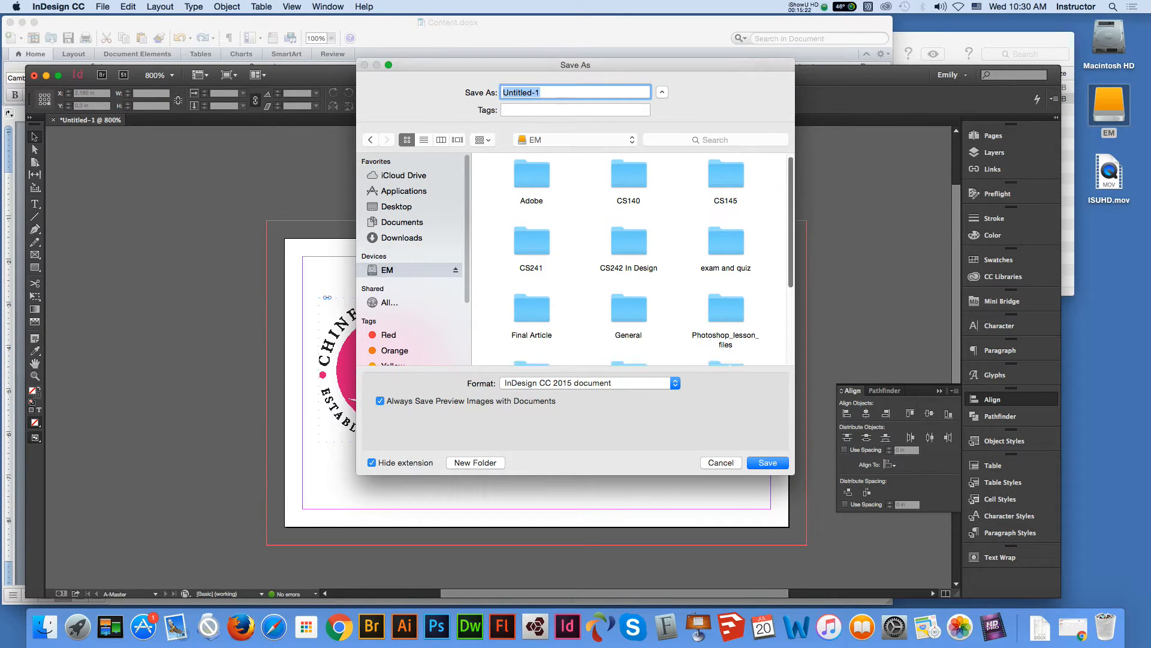
double_click(628, 196)
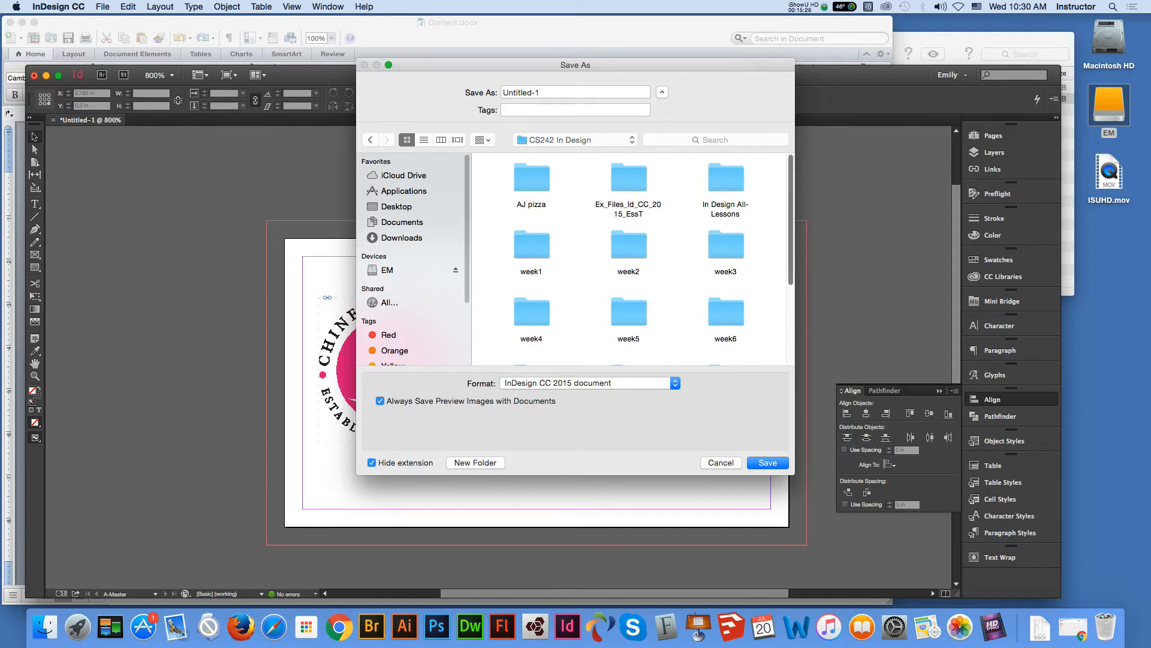
scroll(632, 258, "down", 5)
double_click(532, 288)
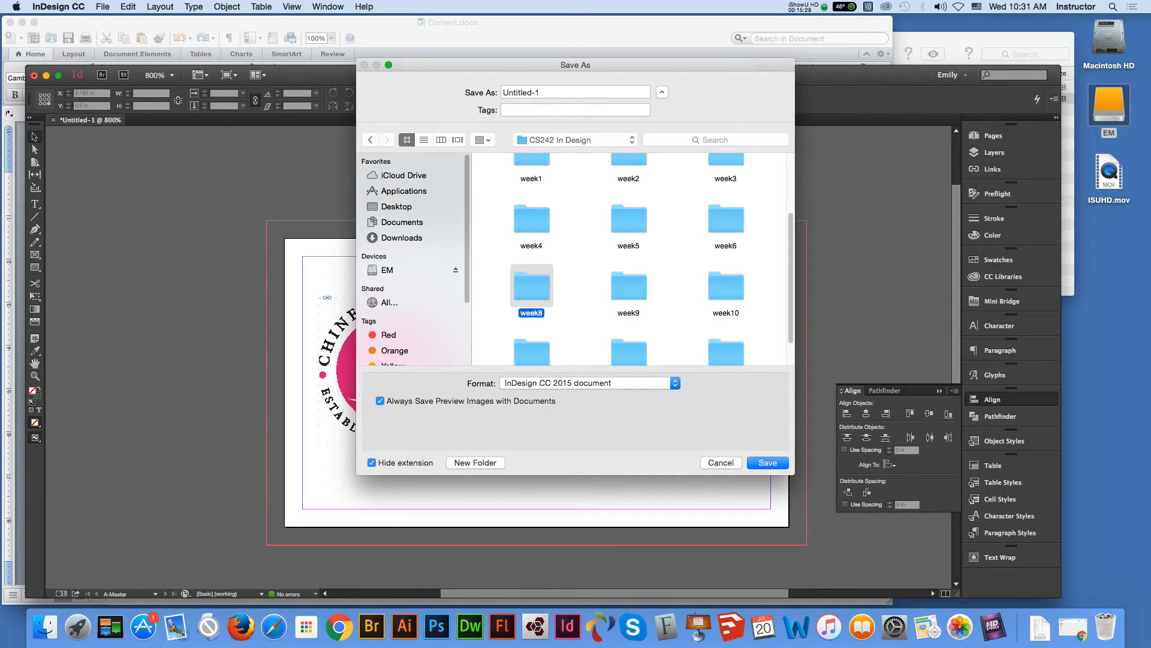
double_click(632, 180)
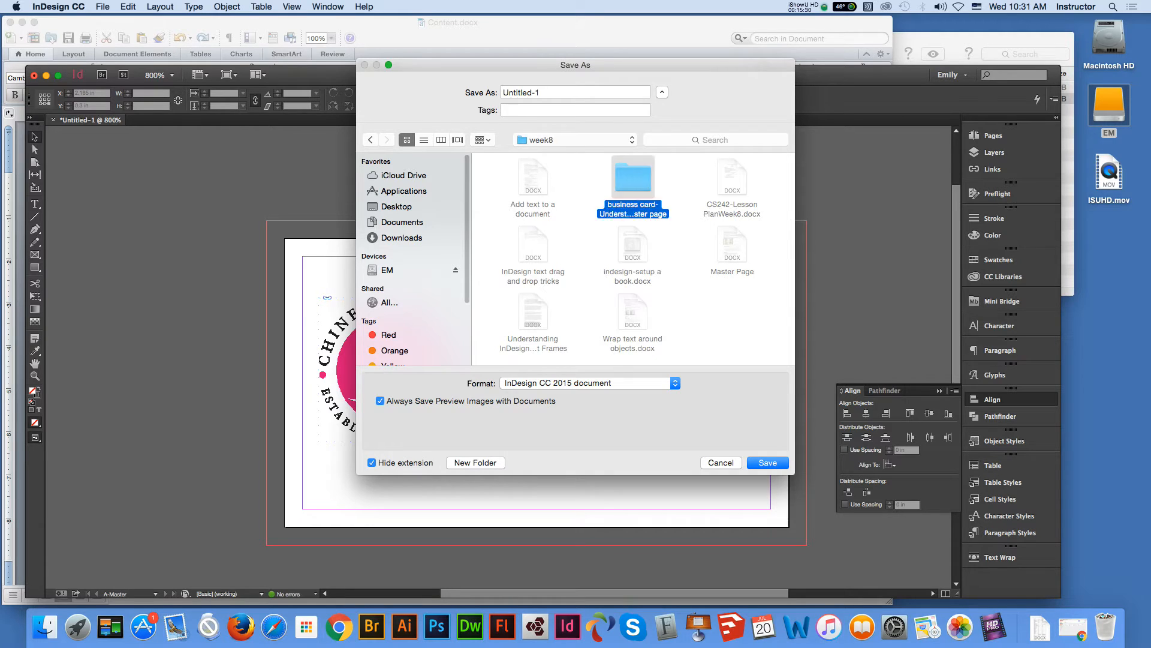
double_click(514, 179)
Name the file CL business card and save it as an InDesign CC 2015 document
key("Tab")
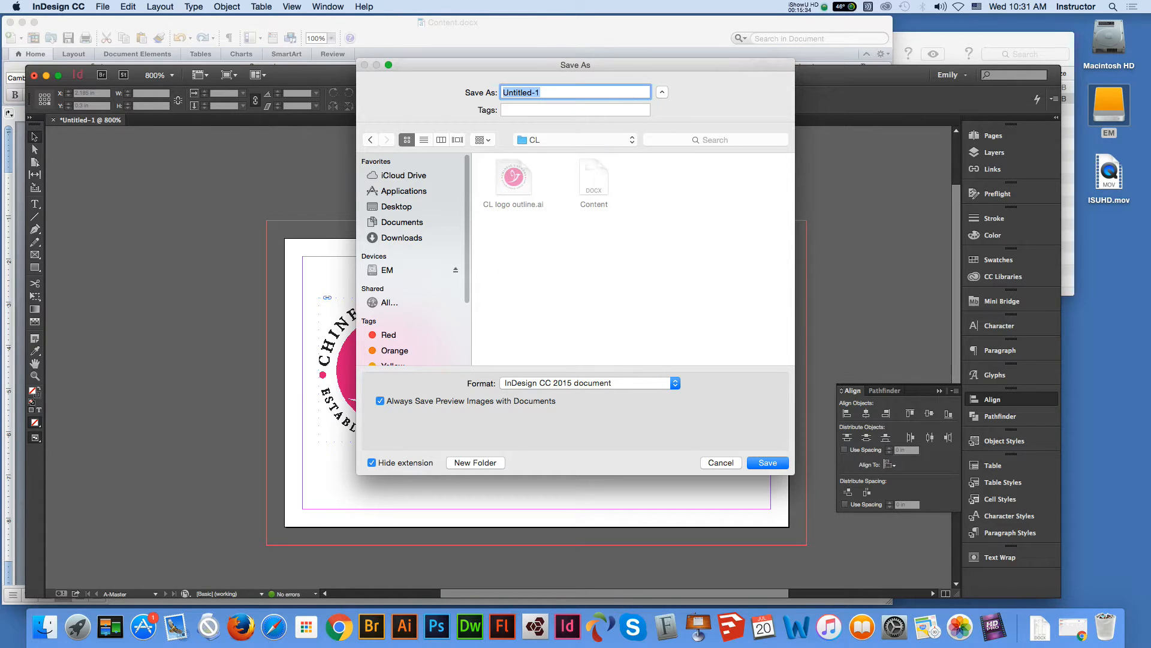
type("Cl")
key("BackSpace")
type("L business card")
key("Return")
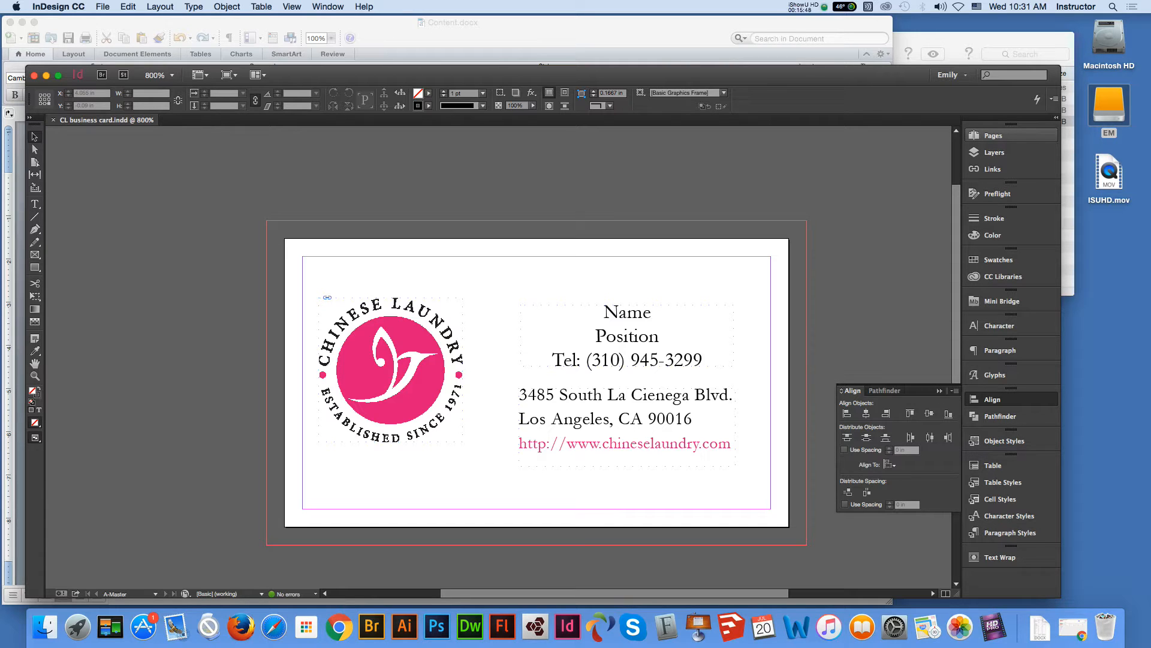
View document pages 1 and 2 in turn to check the master layout on each
left_click(993, 136)
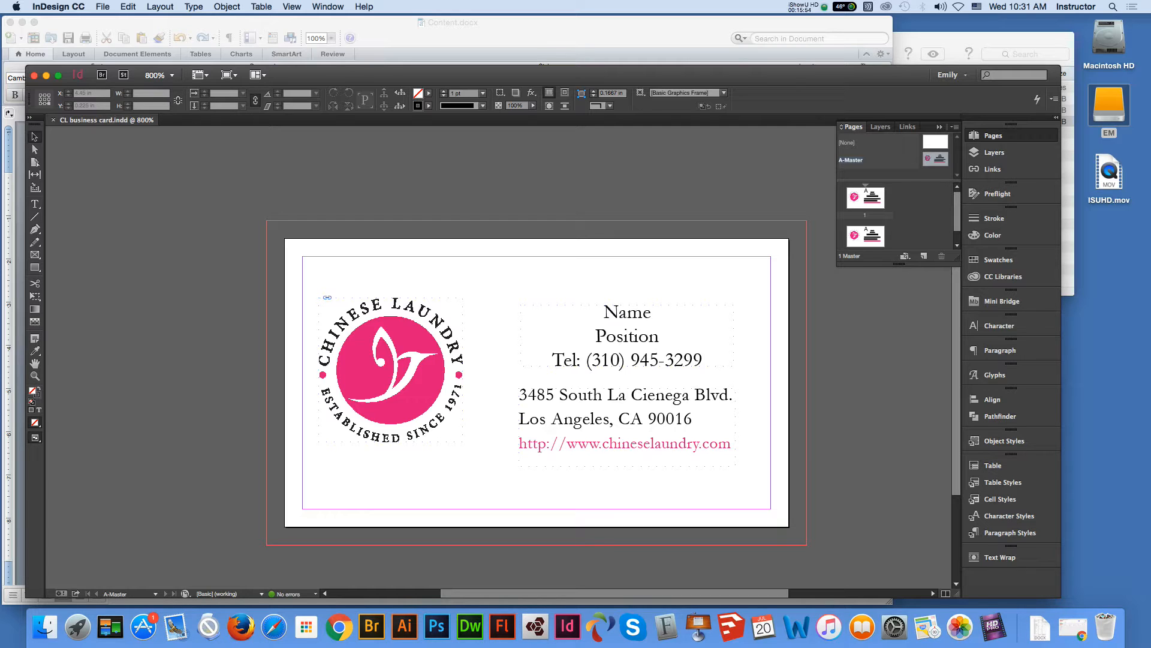
left_click(865, 198)
double_click(865, 198)
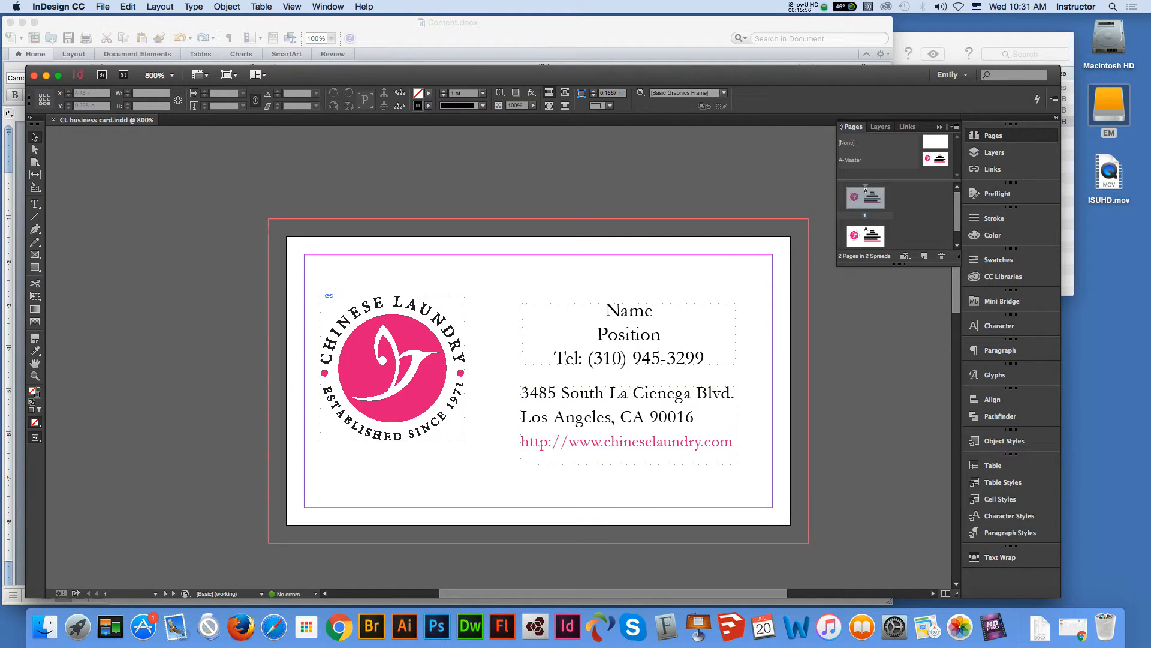
double_click(866, 235)
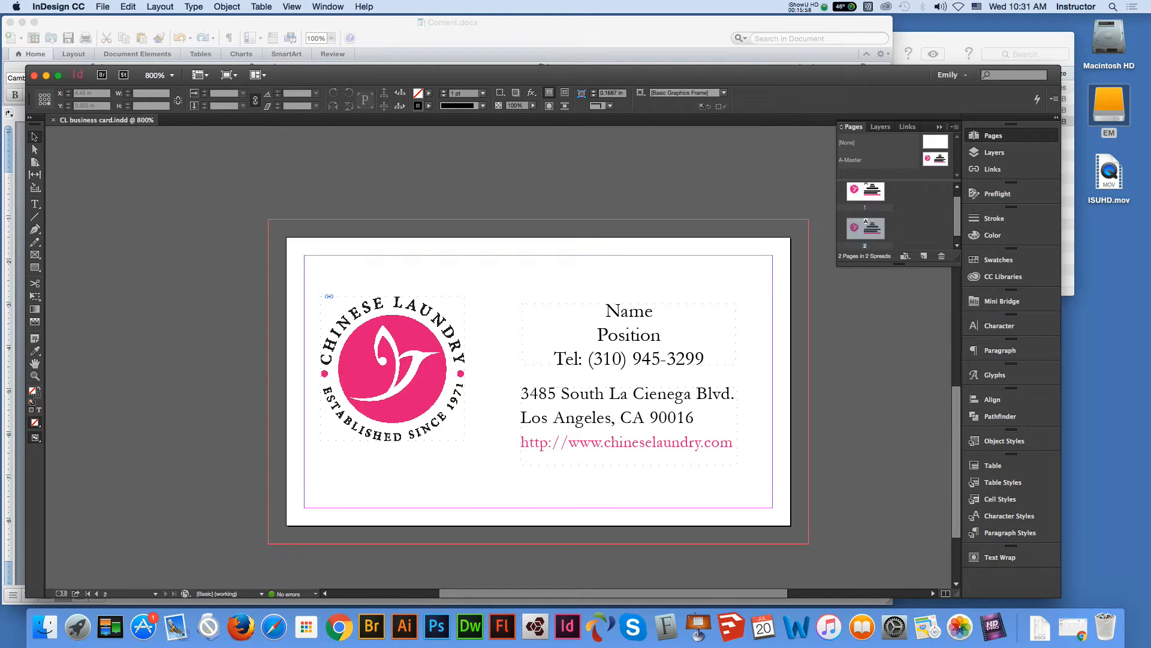
Add a new one-page master with prefix B, based on no master, at US Business Card size, 3.5 by 2 in
left_click(865, 192)
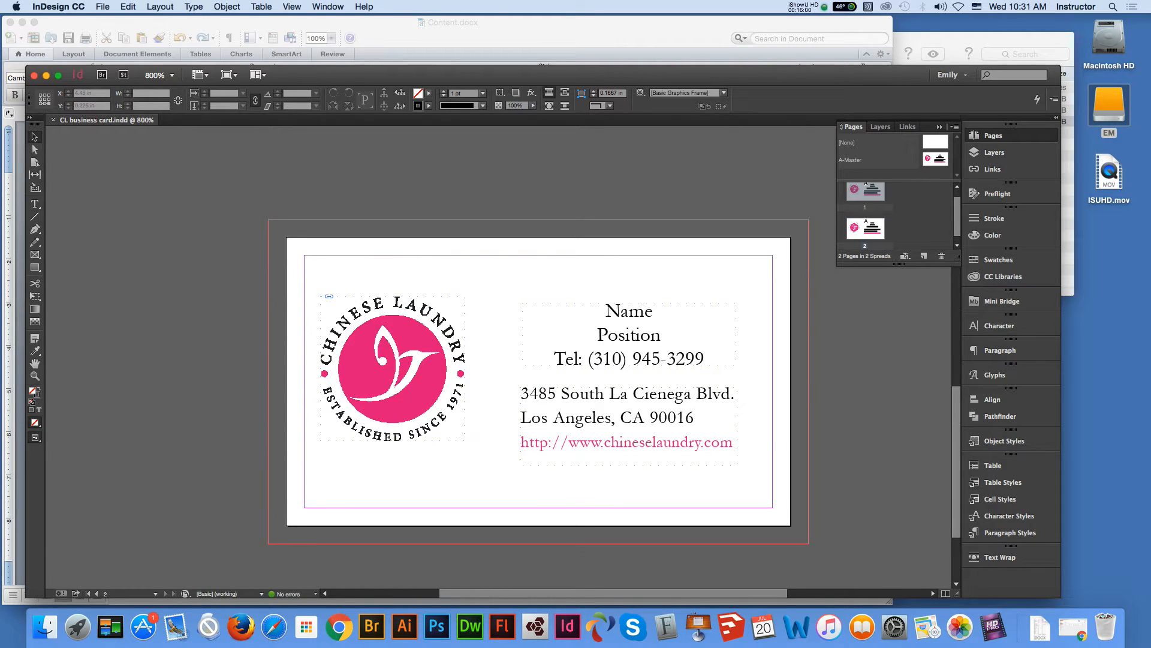
double_click(865, 192)
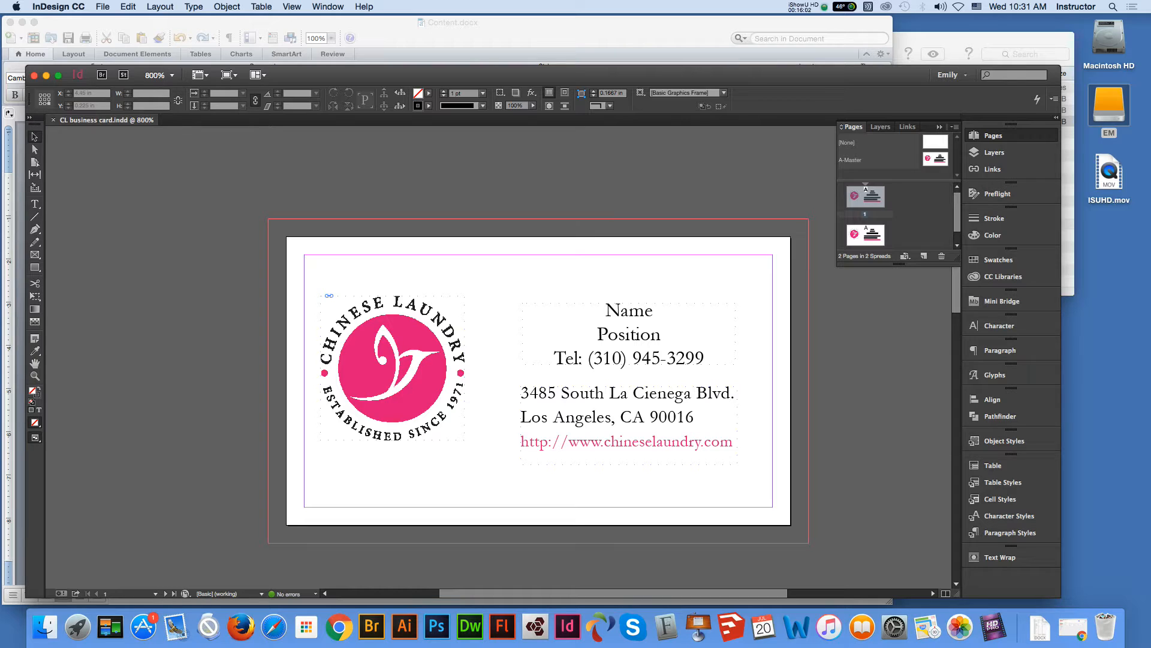
left_click(936, 159)
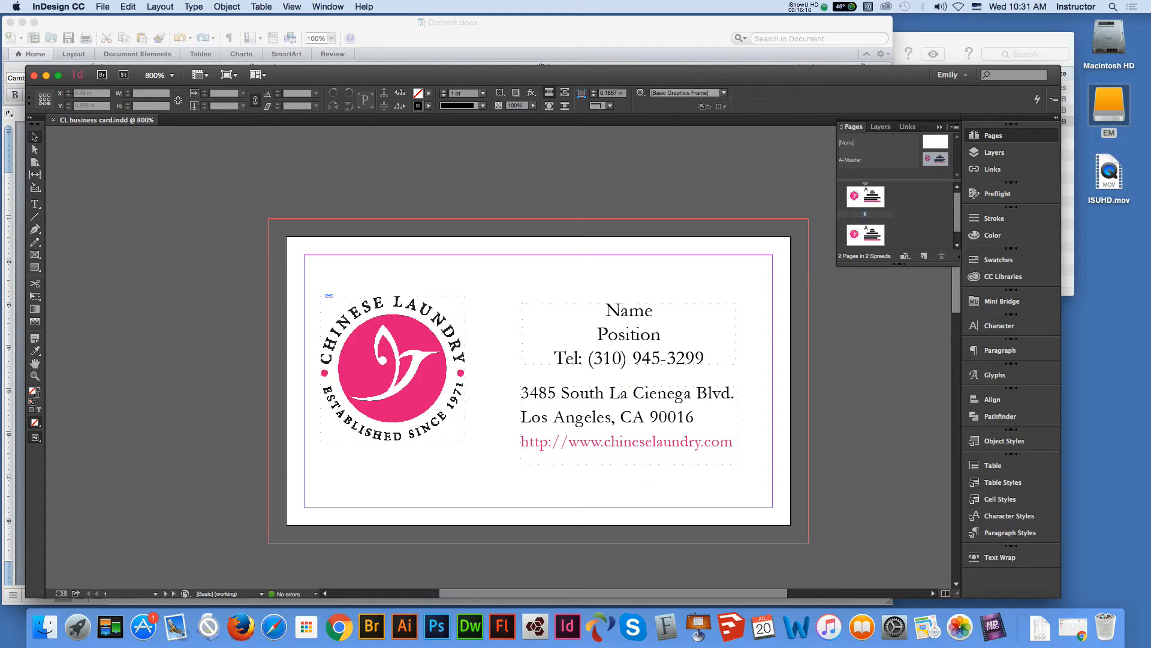
left_click(953, 127)
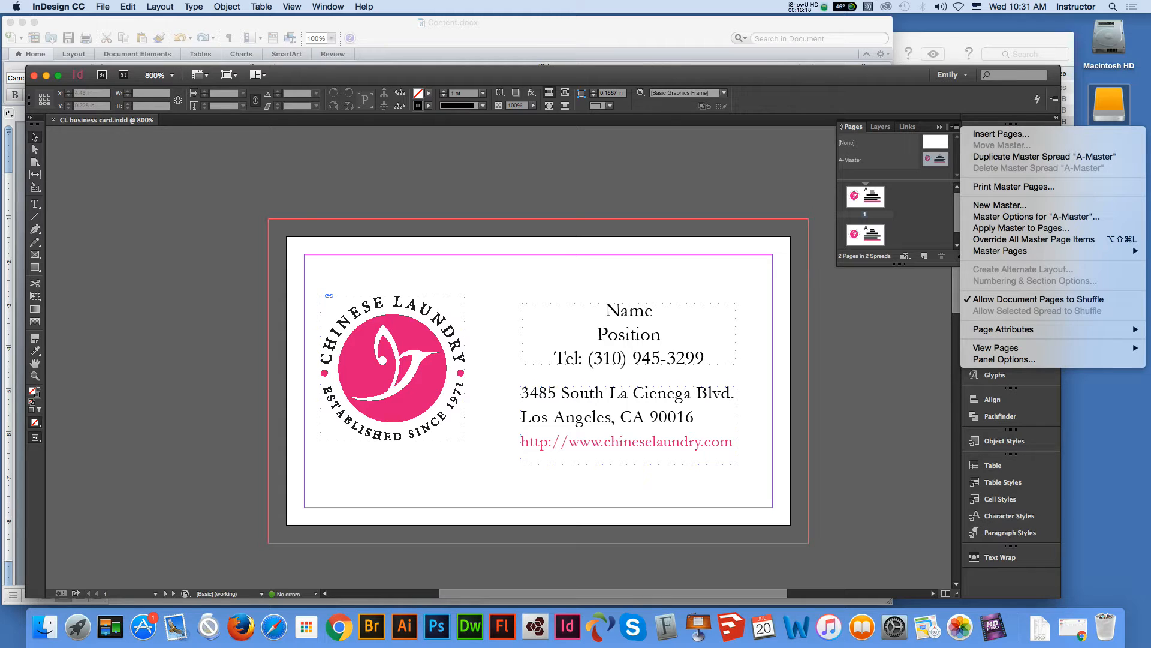
left_click(1000, 205)
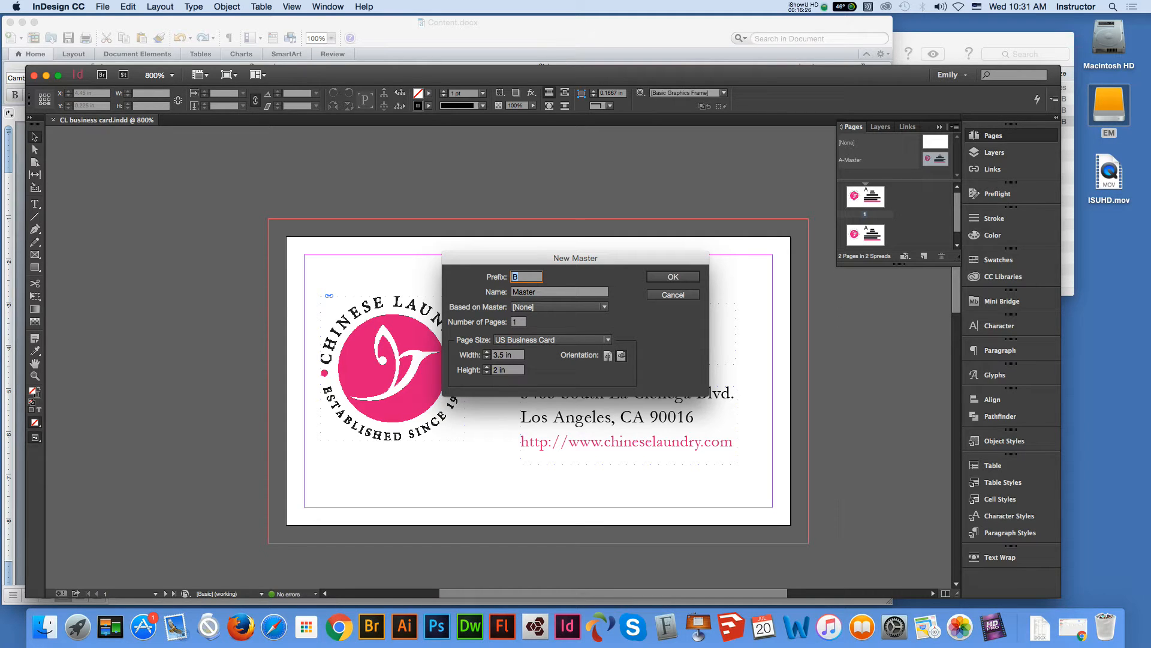
key("Return")
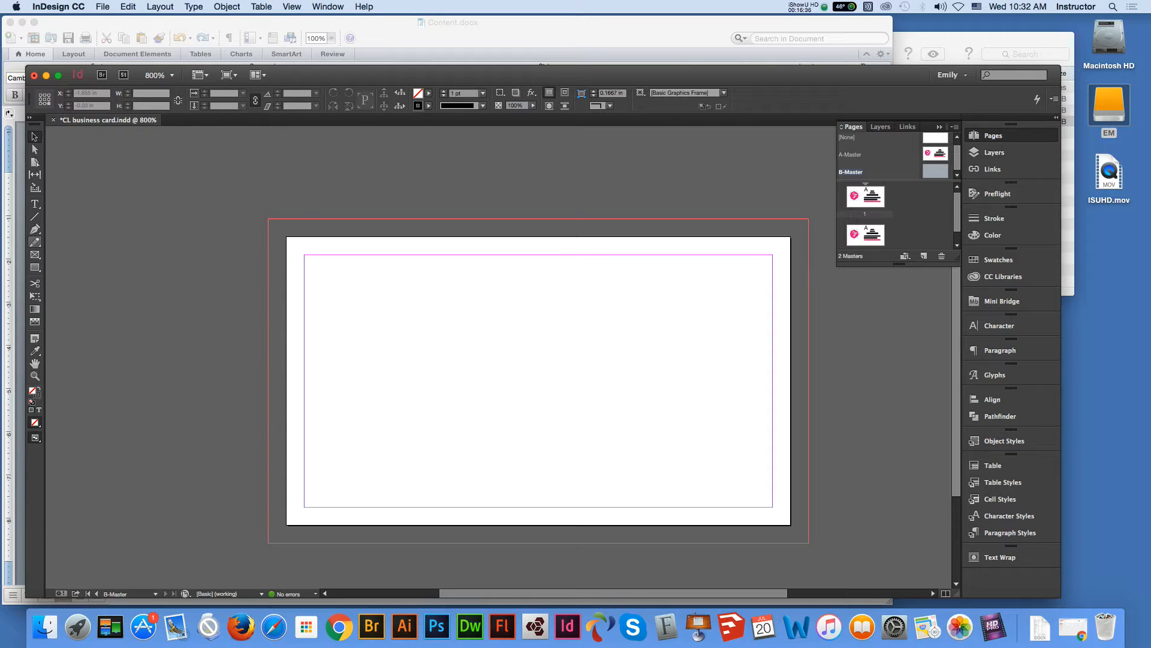
Draw a rectangle about 3.75 by 2.25 in over the full bleed area of B-Master and set its stroke to None
left_click(34, 268)
left_click_drag(269, 220, 808, 542)
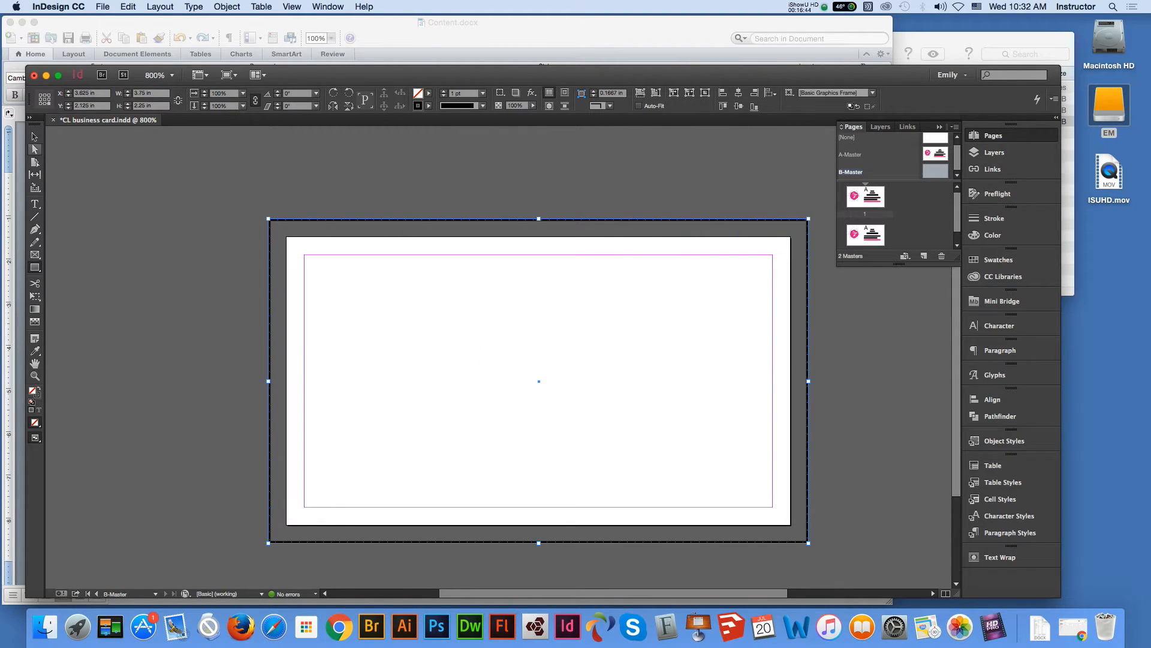
left_click(483, 105)
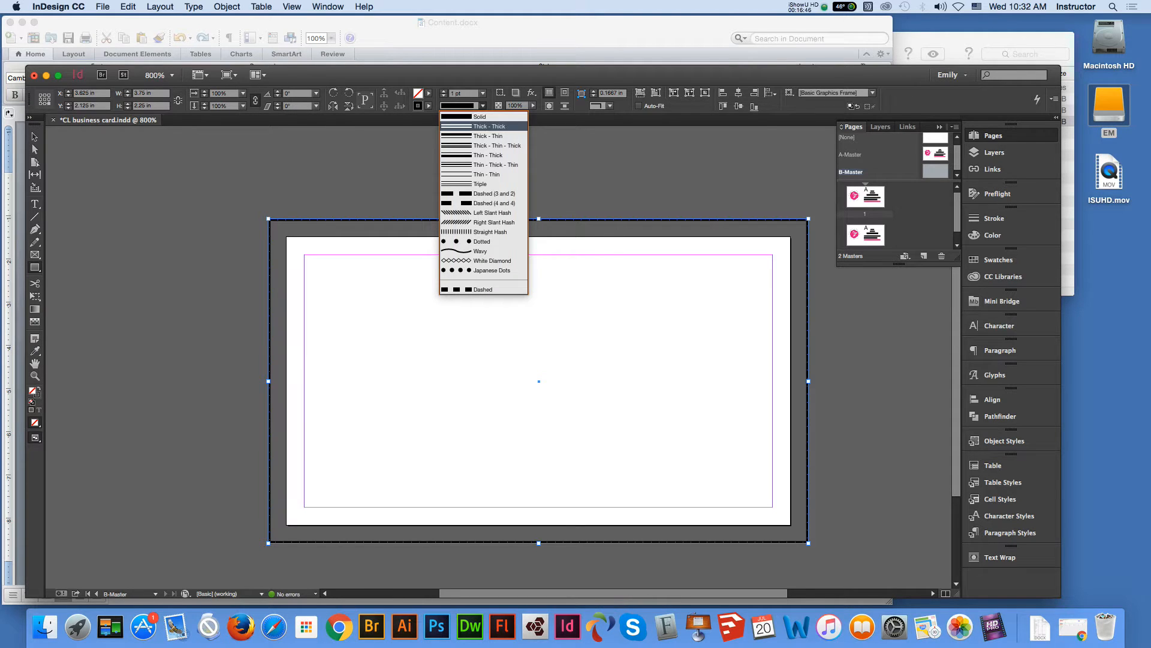
left_click(428, 106)
left_click(428, 105)
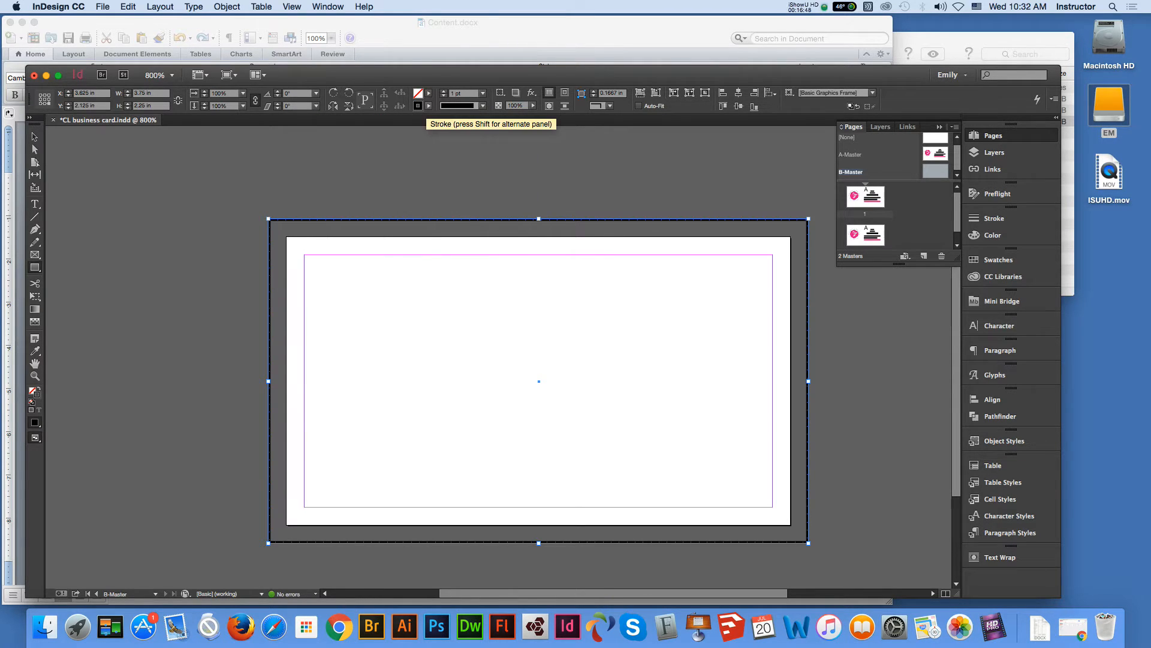
left_click(428, 106)
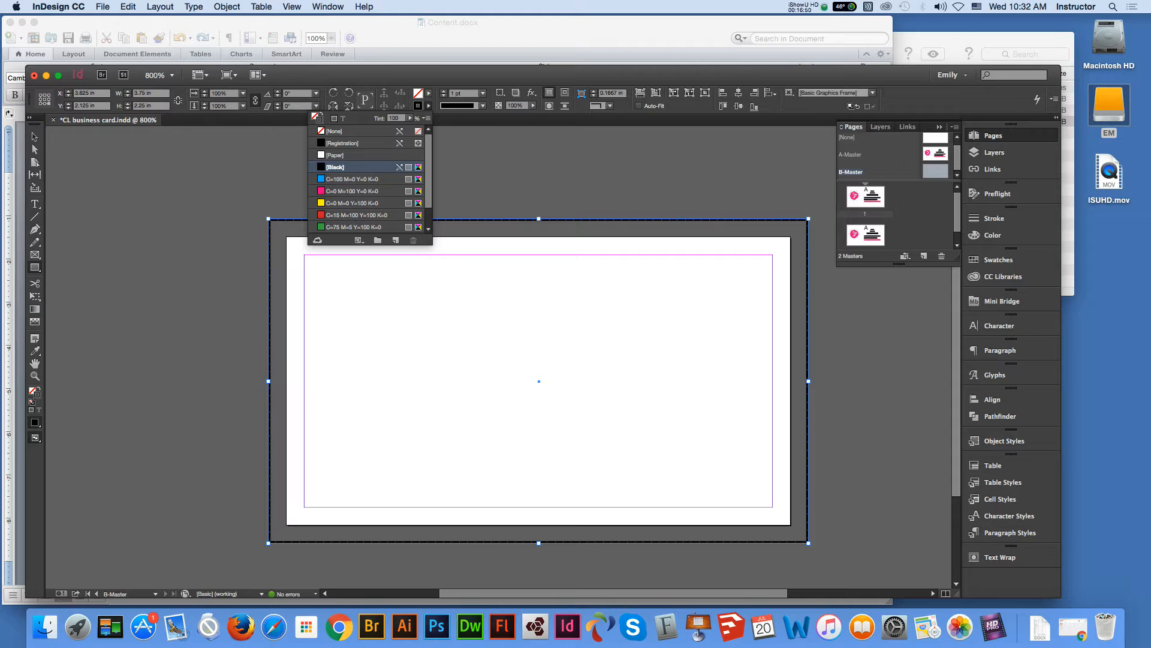
left_click(335, 131)
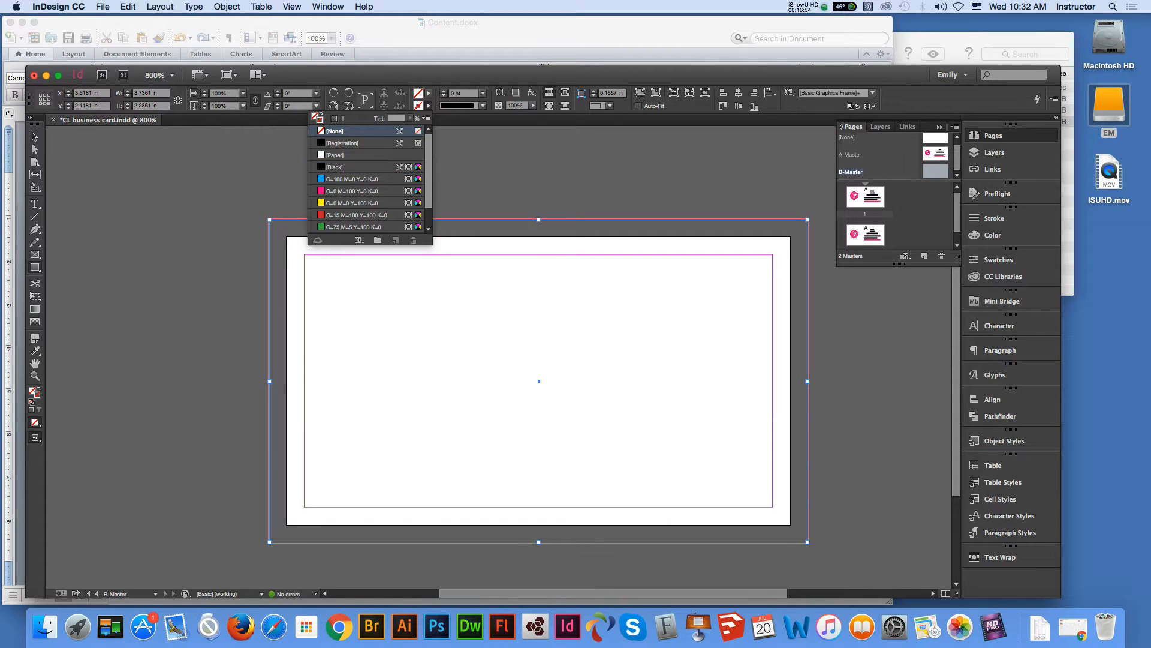
left_click(429, 106)
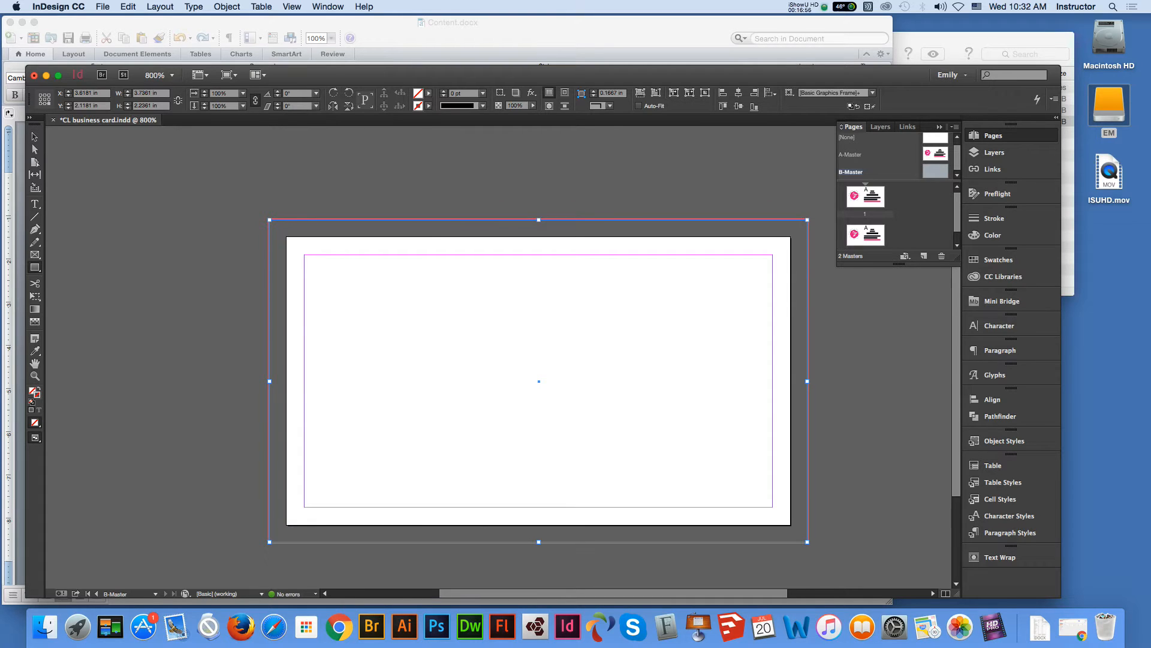
Fill the bleed-sized rectangle with the C=0 M=100 Y=0 K=0 swatch and deselect it
left_click(429, 93)
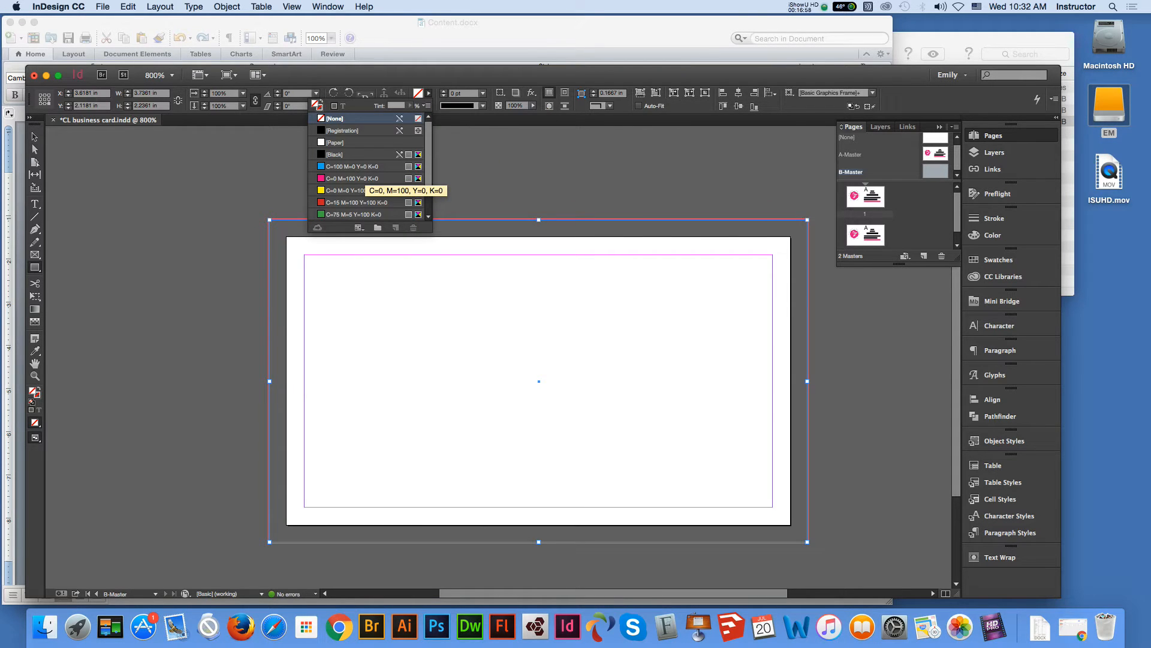
left_click(354, 178)
left_click(429, 92)
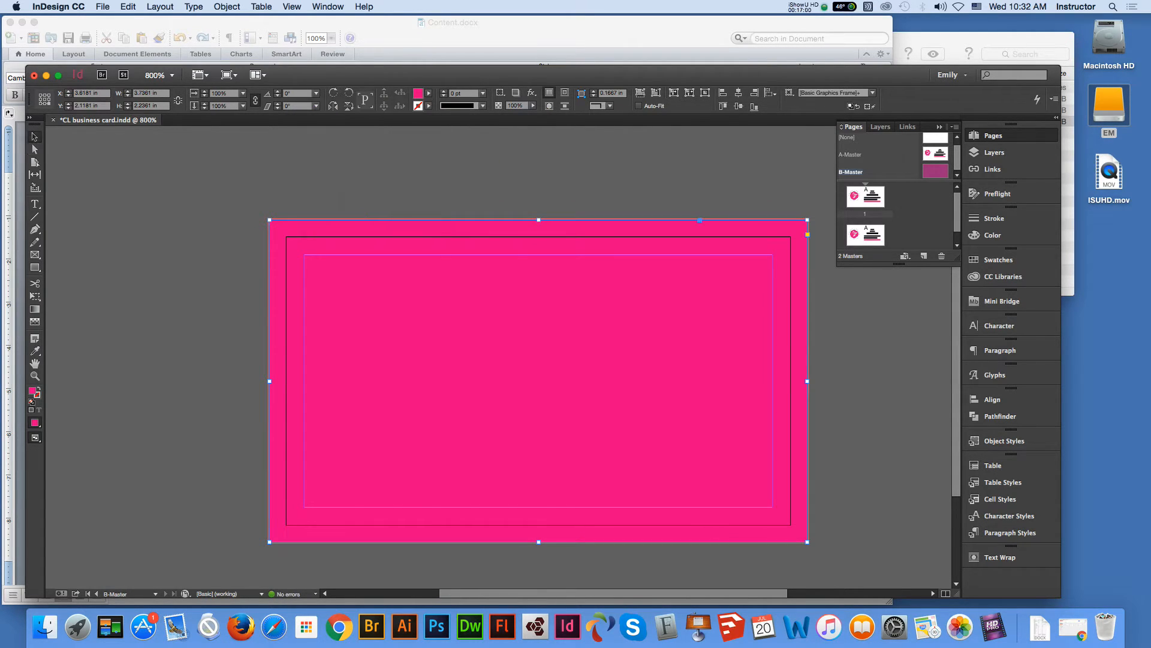
key("super+shift+a")
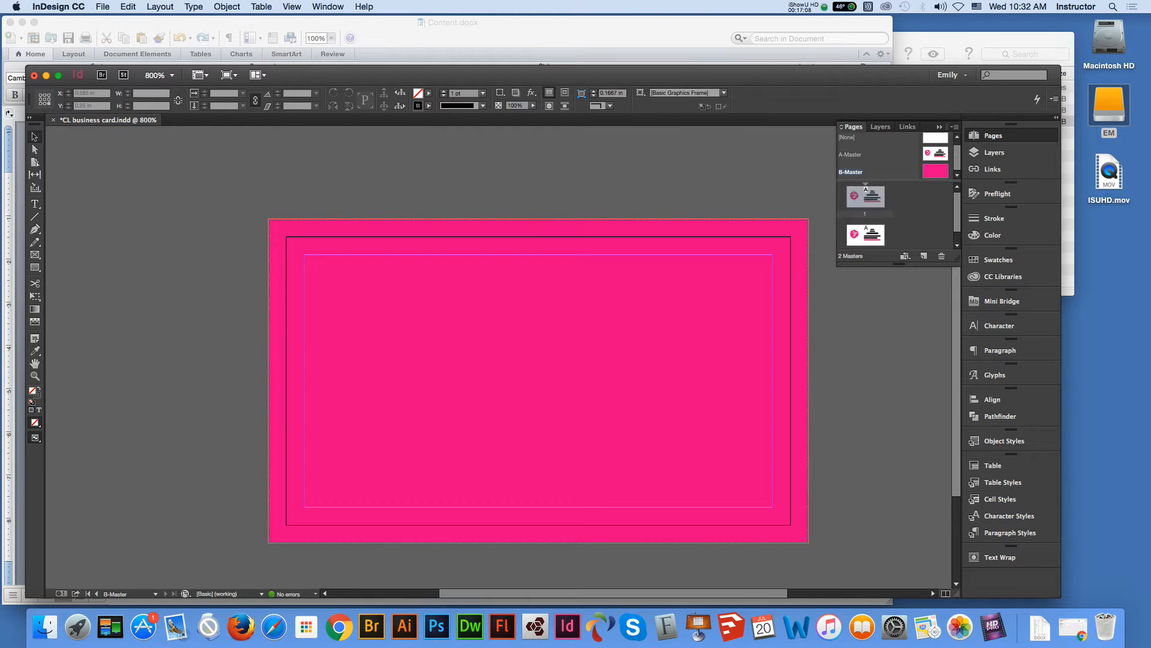
Copy the web address line from the address frame on A-Master and return to B-Master
double_click(936, 154)
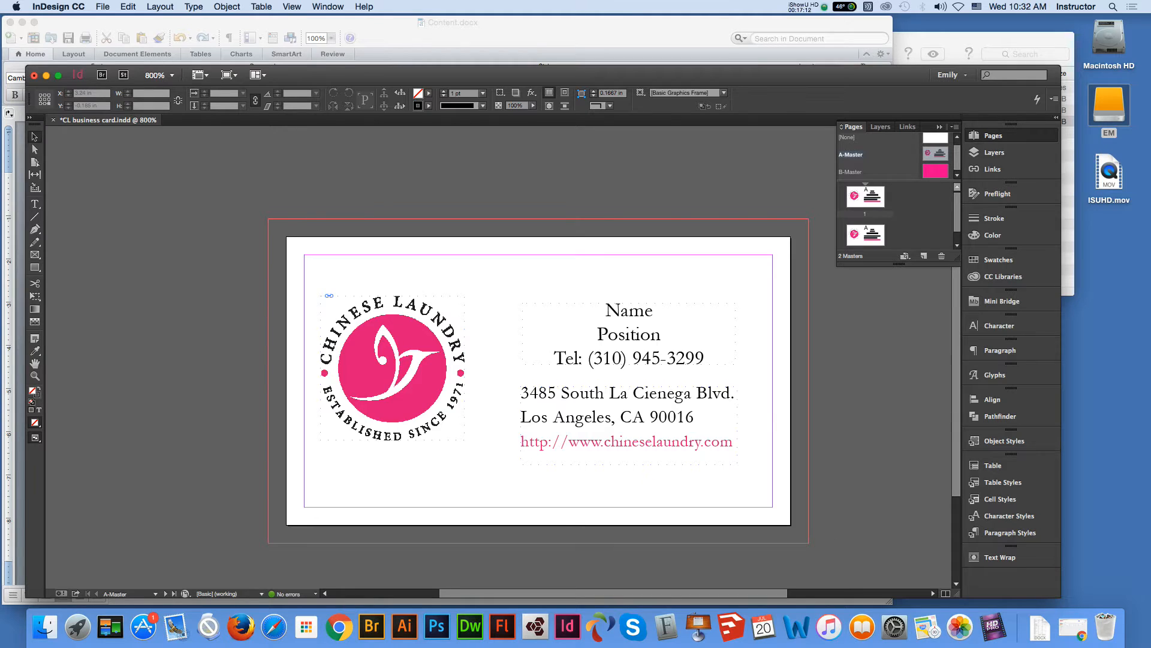
double_click(936, 172)
left_click(35, 204)
double_click(935, 154)
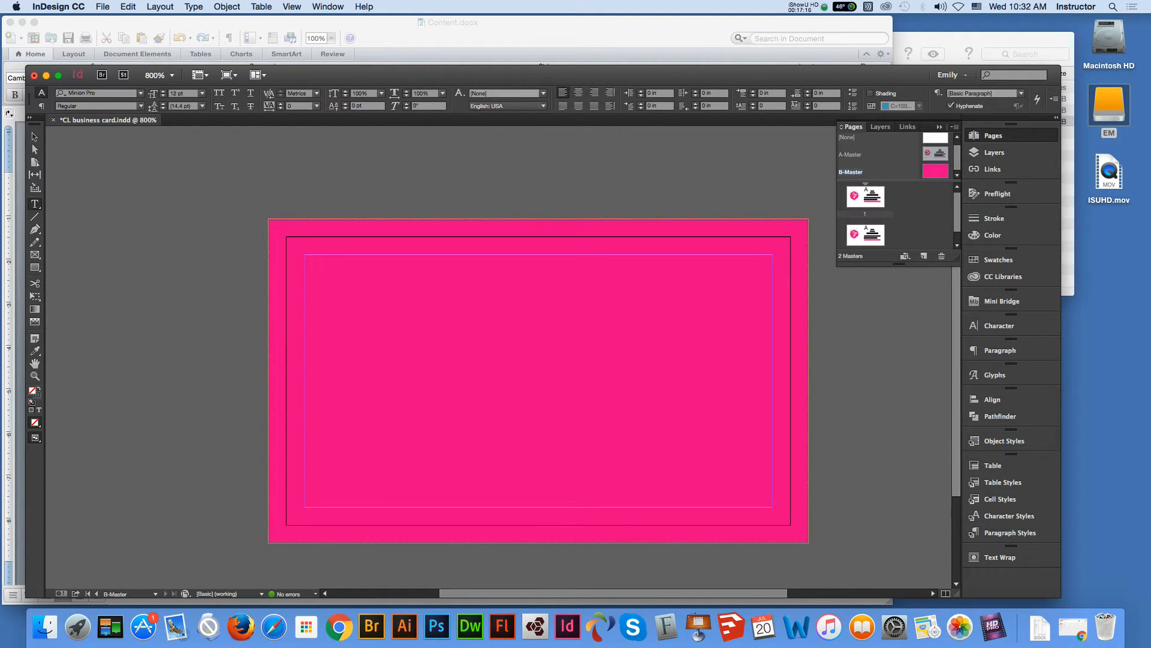
left_click_drag(521, 441, 733, 441)
double_click(936, 172)
Try pasting the copied web address directly inside the magenta rectangle on B-Master
left_click(317, 263)
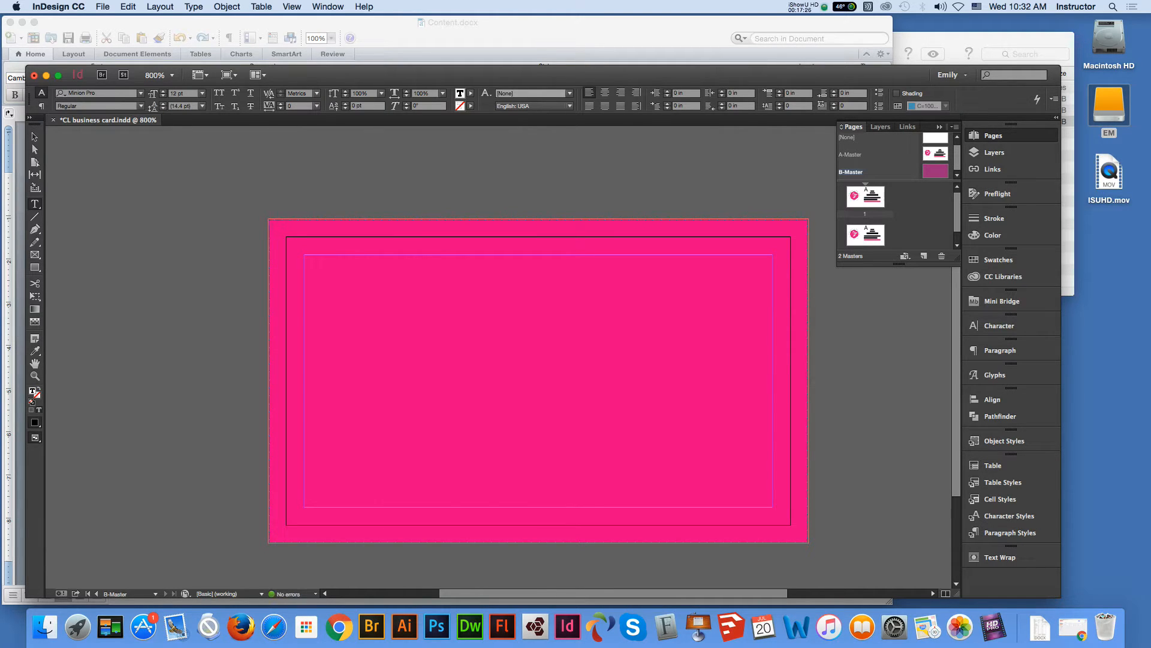
key("Escape")
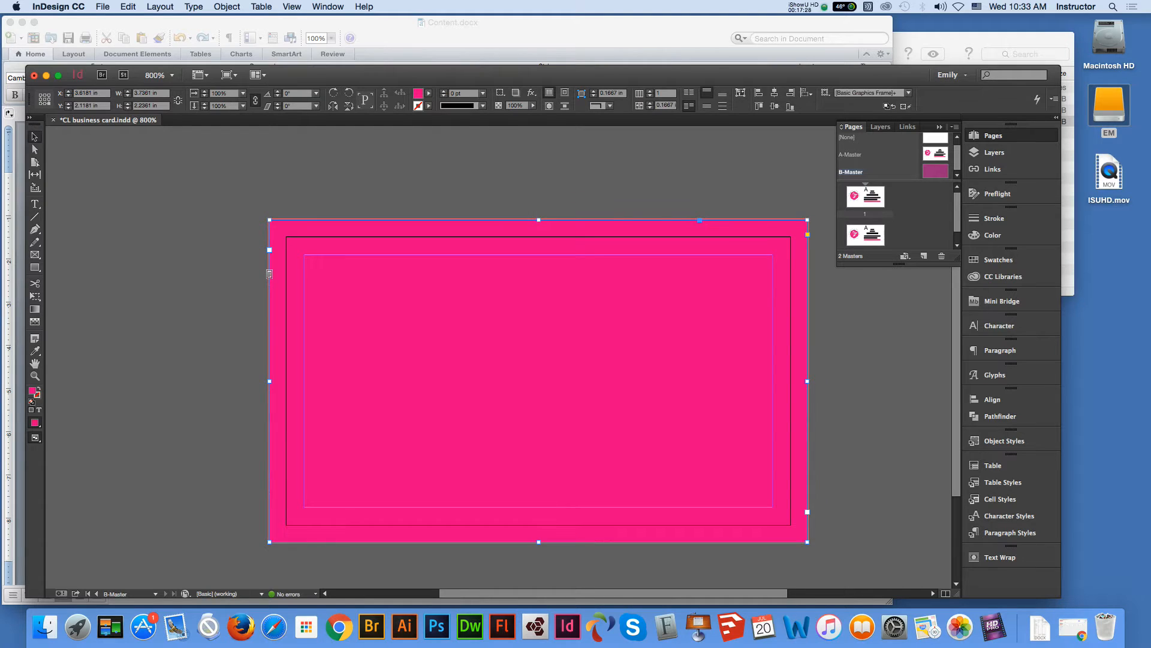
left_click(35, 204)
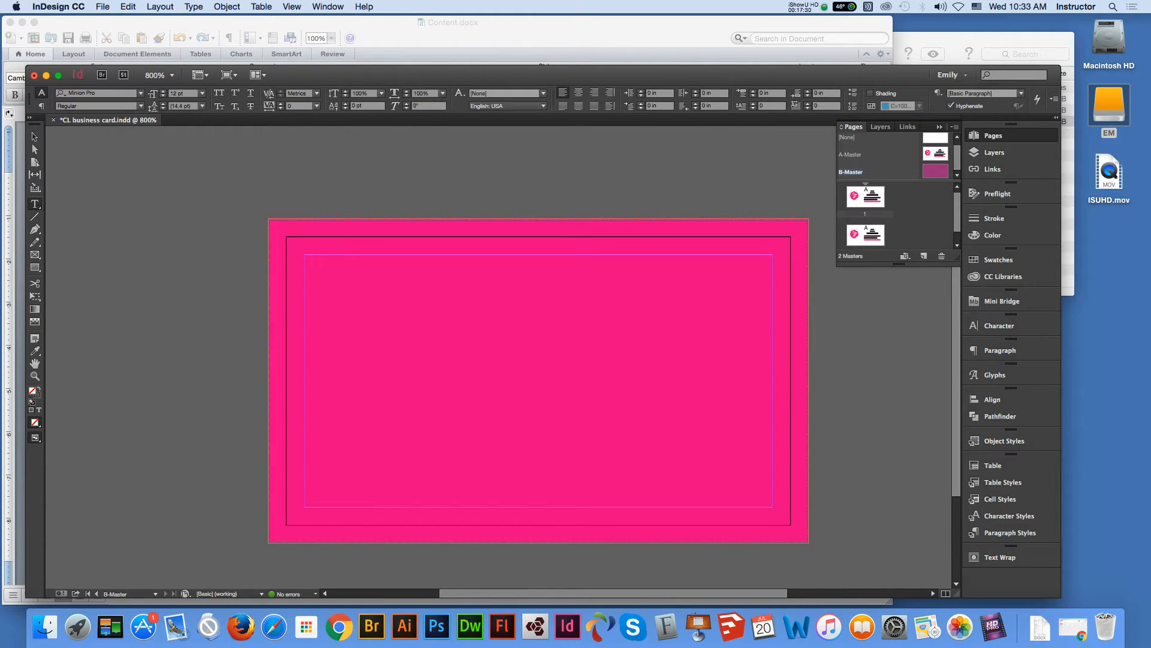
left_click(270, 231)
key("super+v")
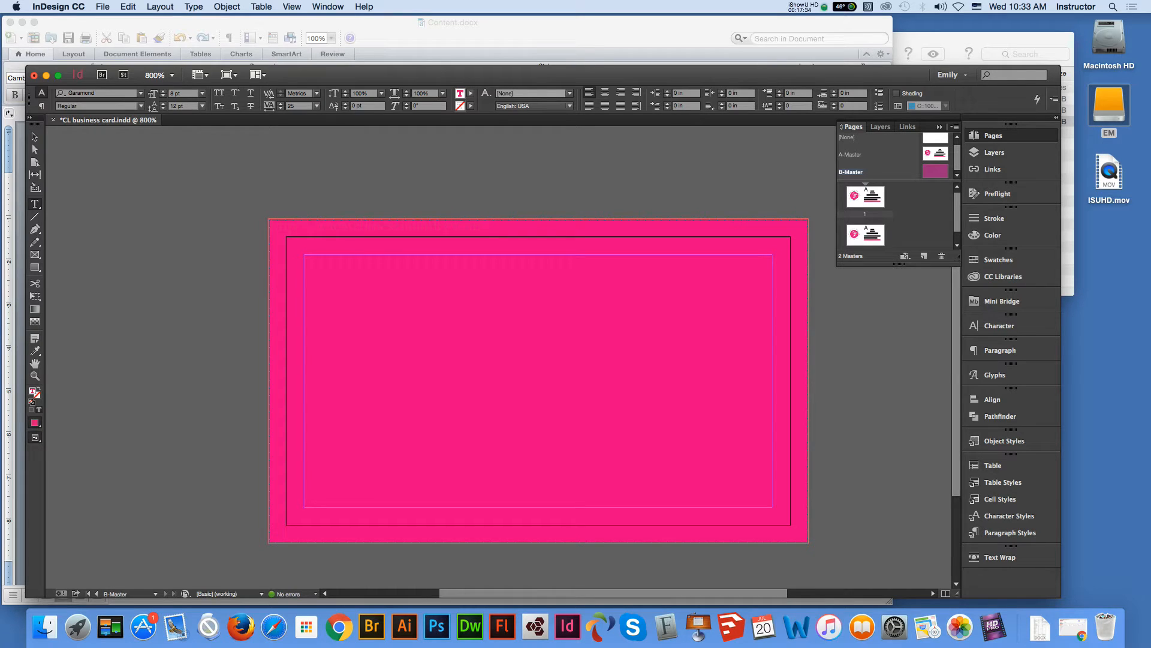
Set the text colour of the web address inside the rectangle to Paper
key("super+a")
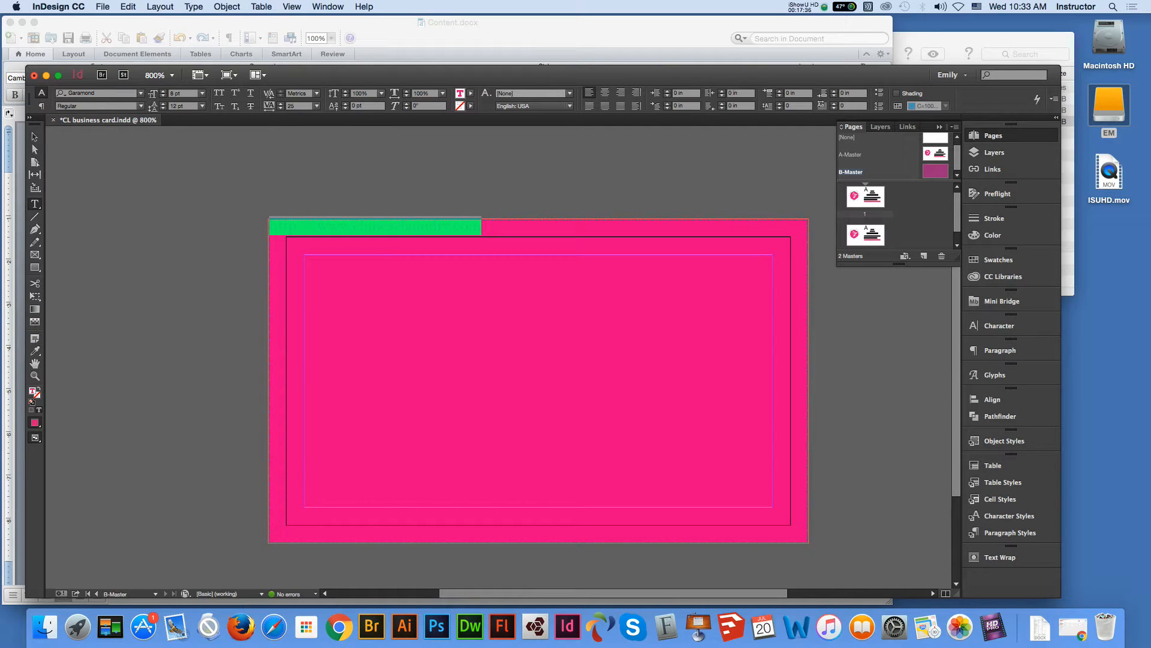
left_click(471, 93)
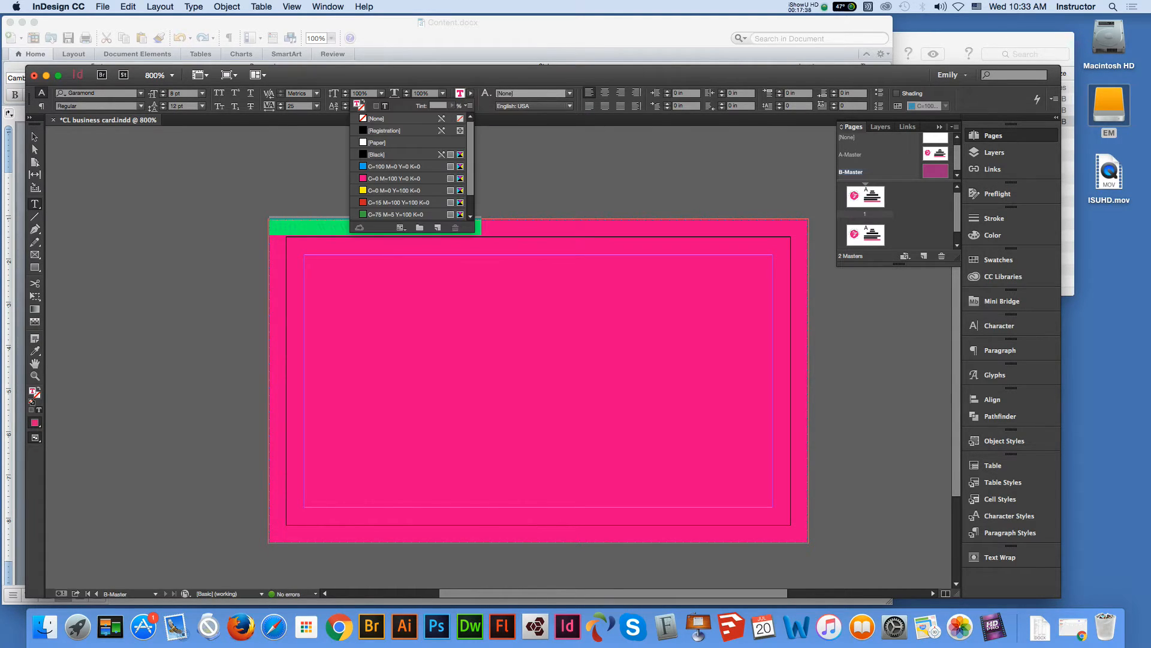
left_click(378, 143)
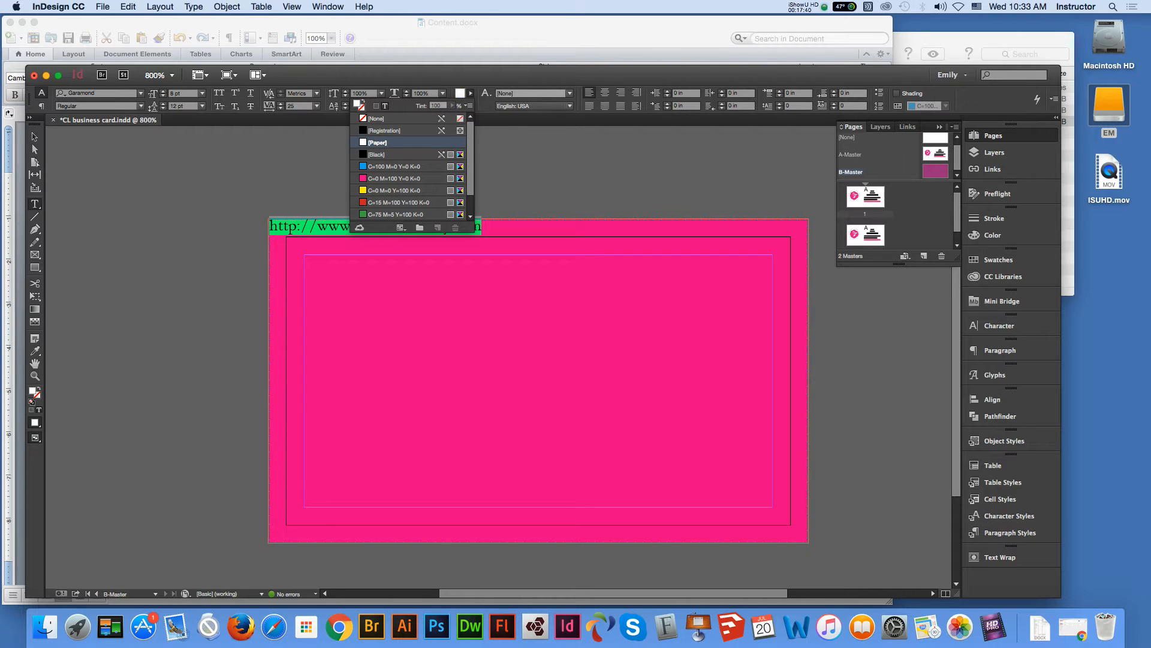
Try to select the web address apart from the rectangle, undo the rectangle's shrinking to the text, and deselect
left_click(35, 136)
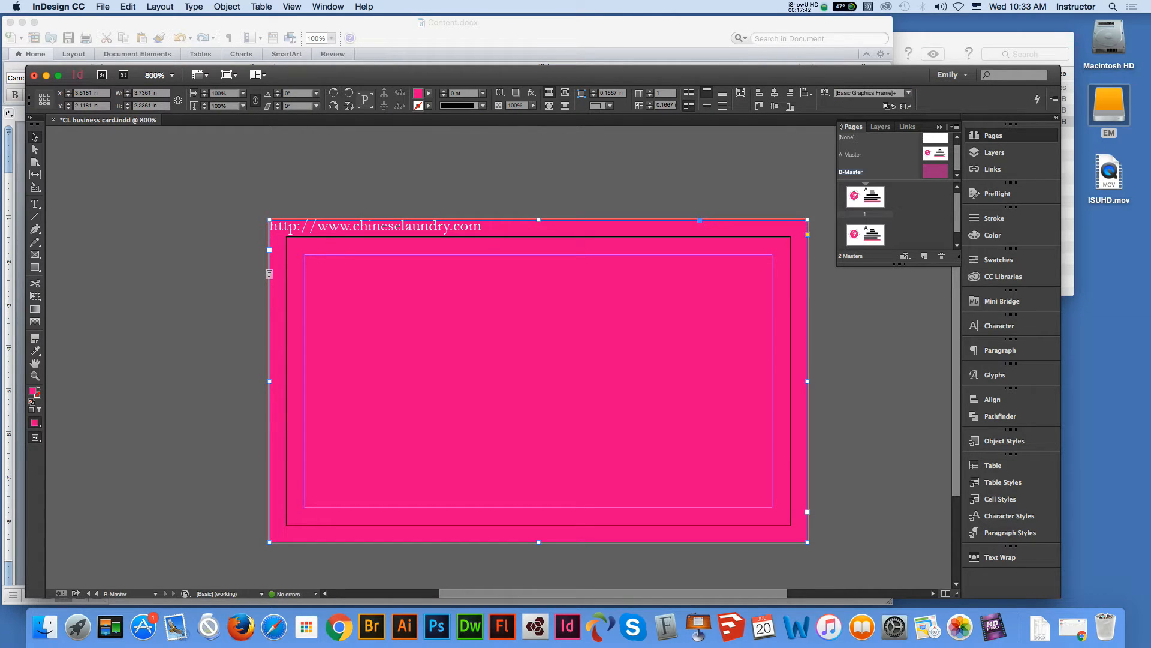
left_click(445, 228)
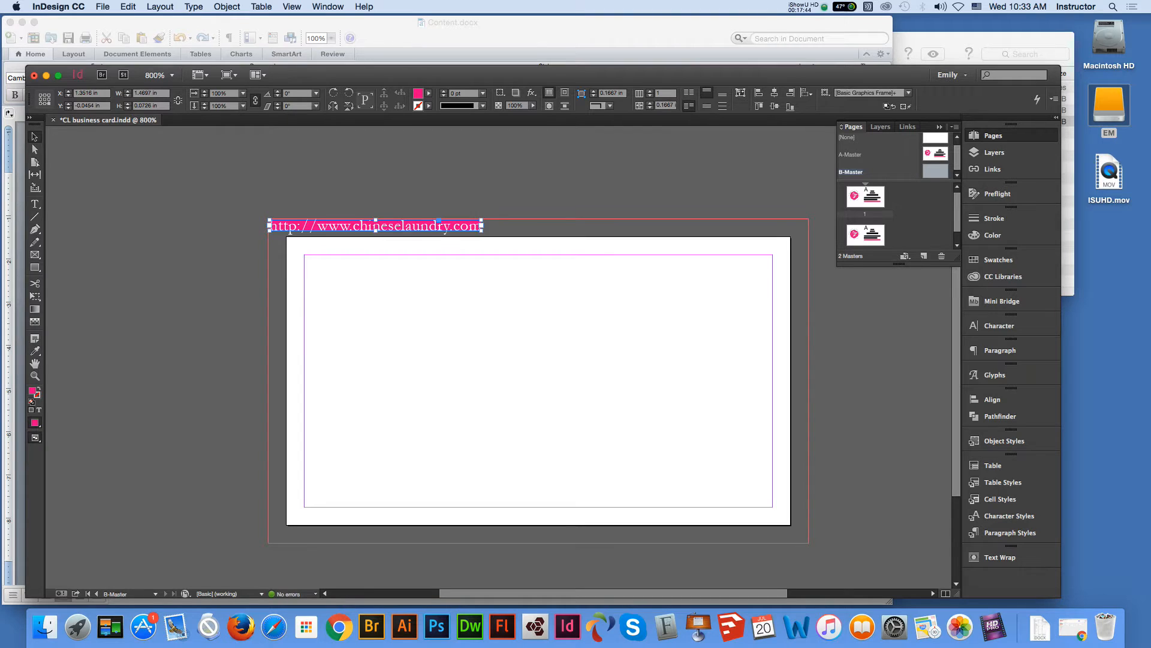
key("super+z")
left_click(516, 192)
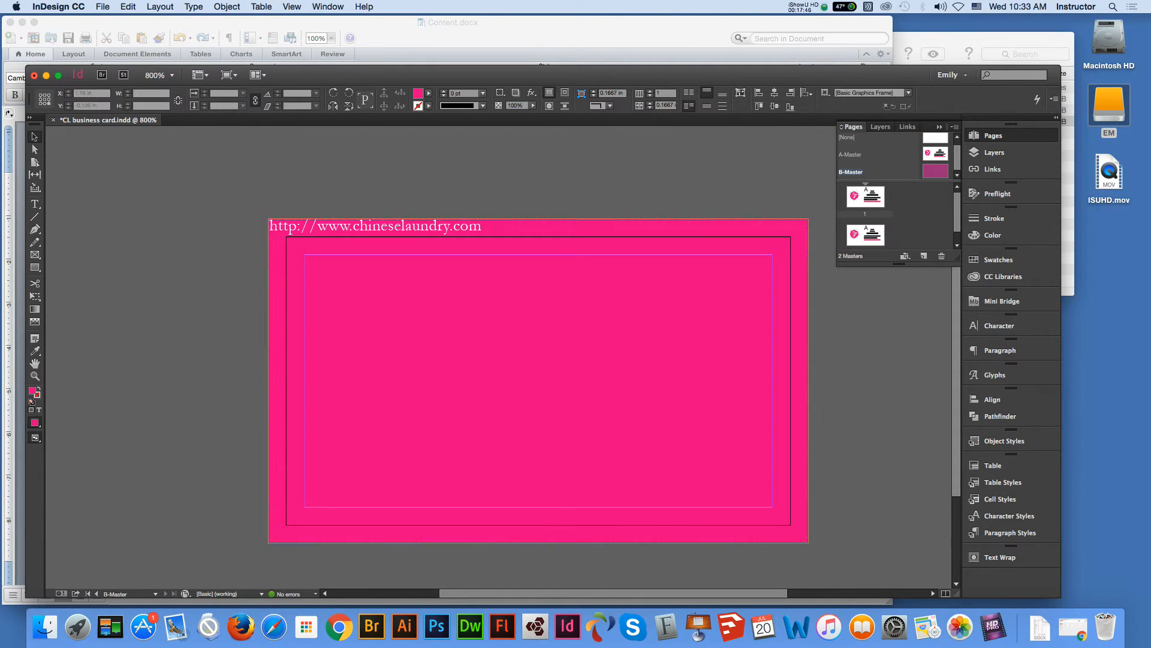
Undo the Paper text colour and delete the web address from inside the magenta rectangle, then deselect everything
double_click(480, 226)
left_click_drag(481, 226, 270, 226)
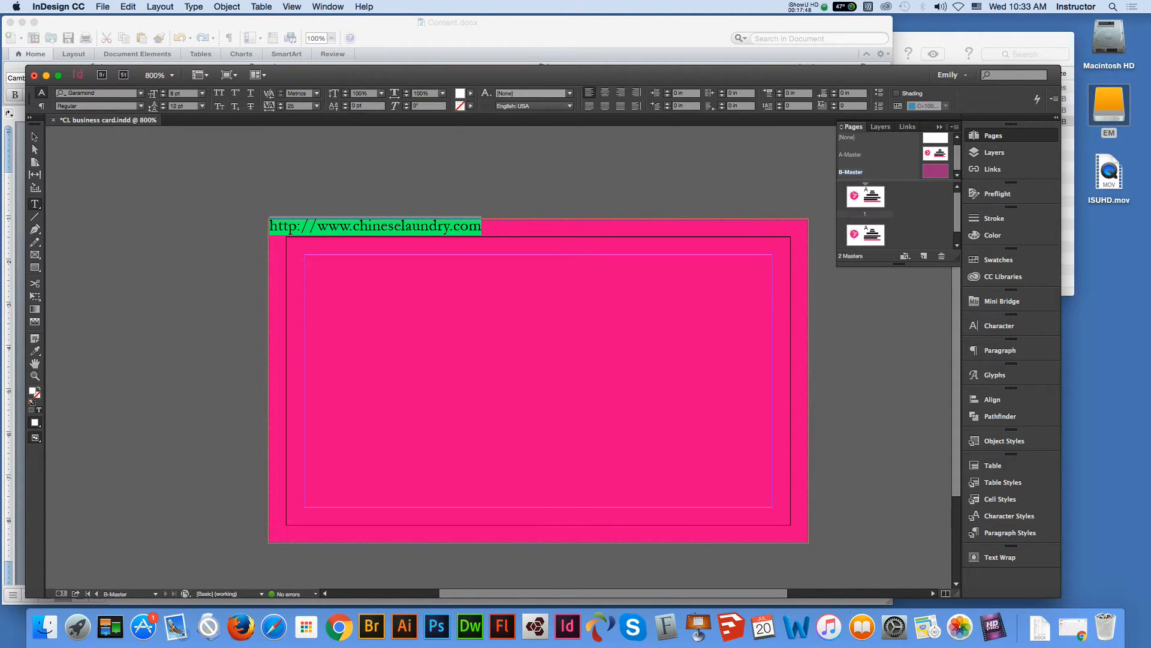
key("super+z")
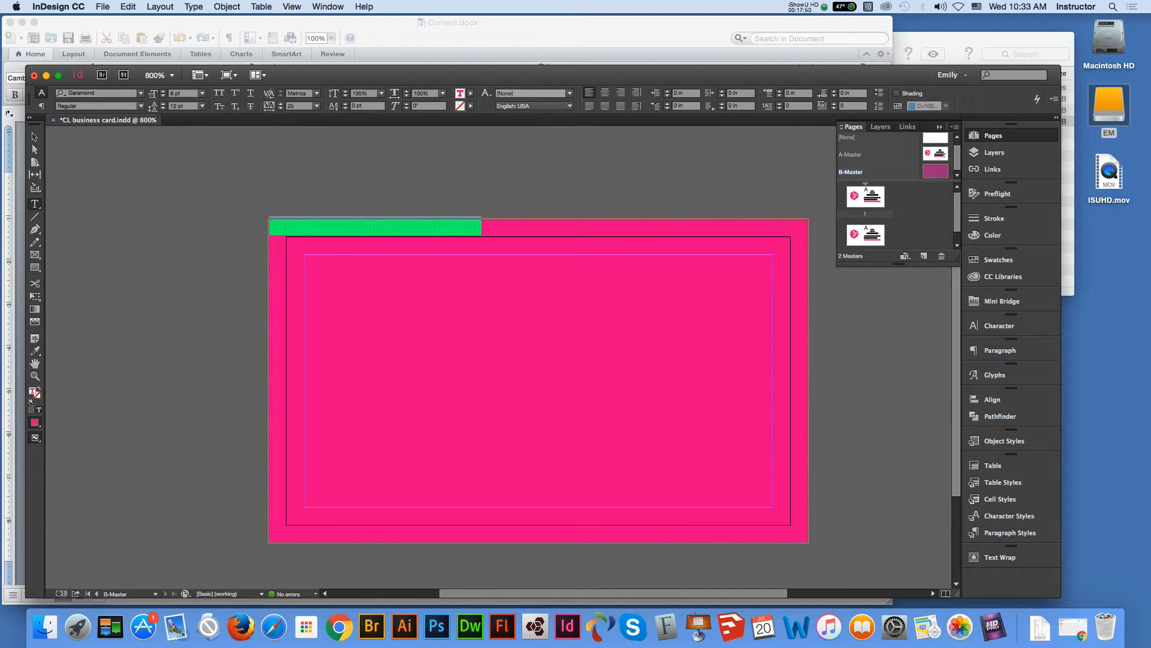
key("BackSpace")
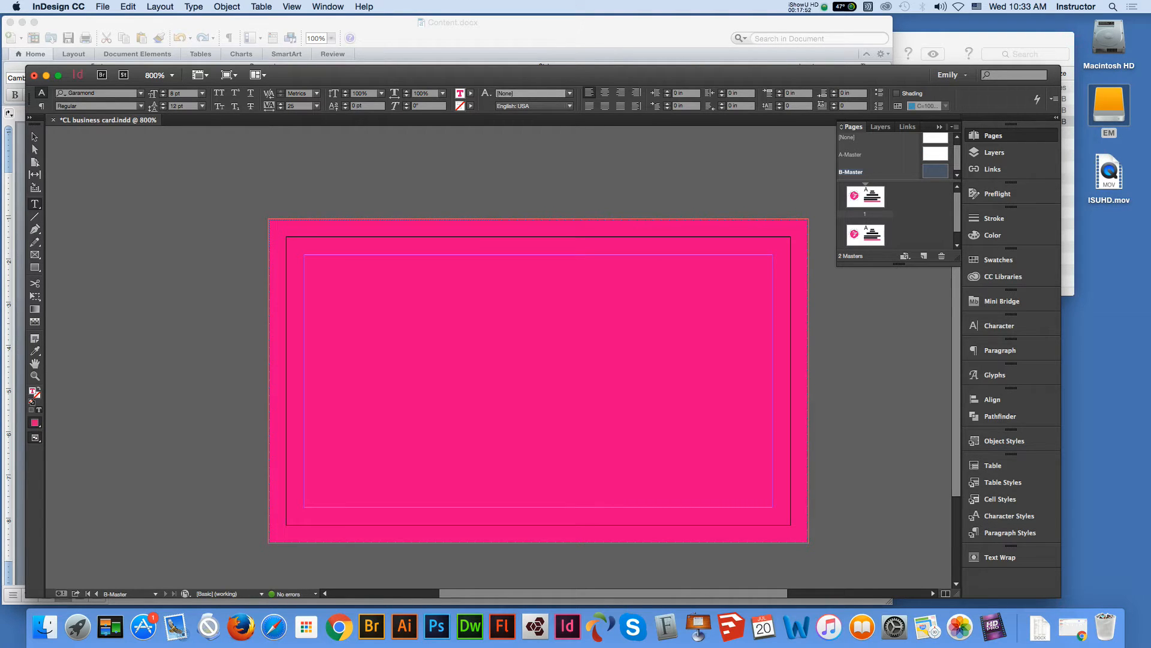
key("Escape")
key("super+shift+a")
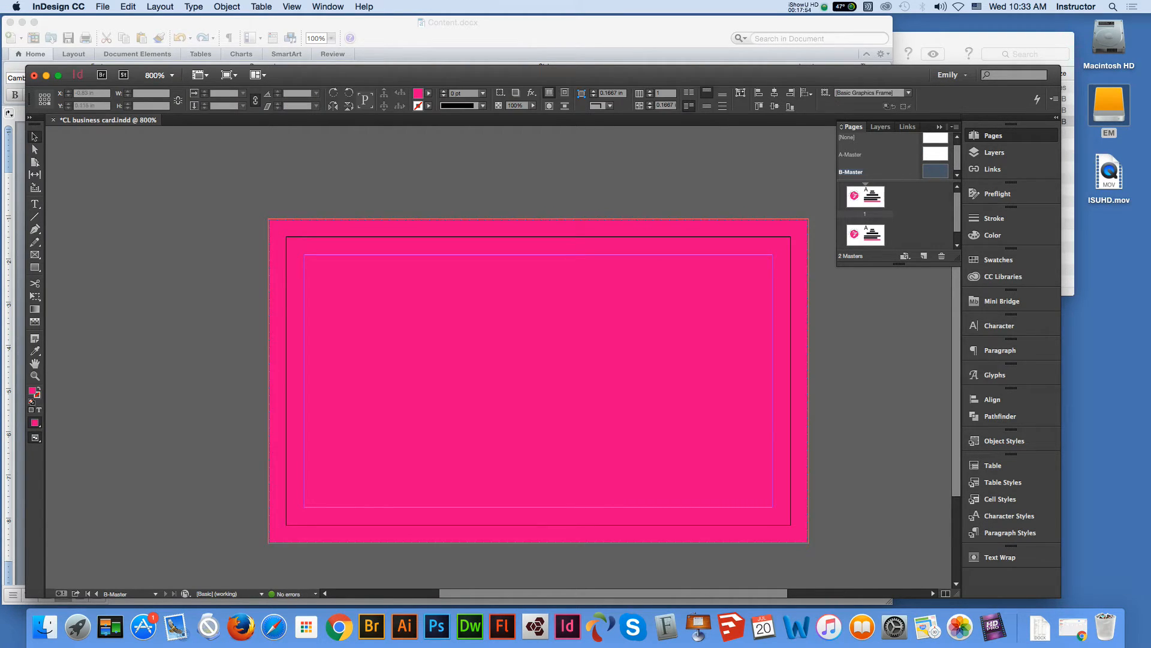
Paste the web address into a new text frame on the pasteboard beside the card and widen the frame to fit one line
key("t")
left_click_drag(125, 247, 237, 304)
key("super+v")
key("Escape")
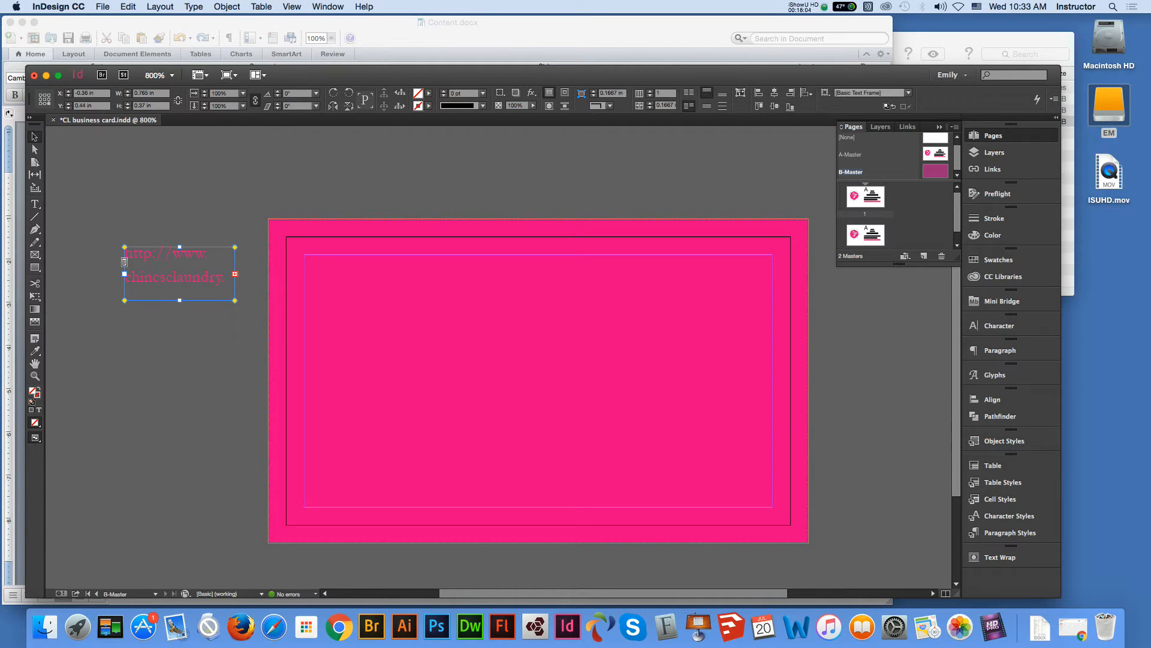
left_click_drag(235, 301, 284, 305)
left_click_drag(233, 300, 436, 301)
Set the text colour of the web address in its separate frame to Paper
key("t")
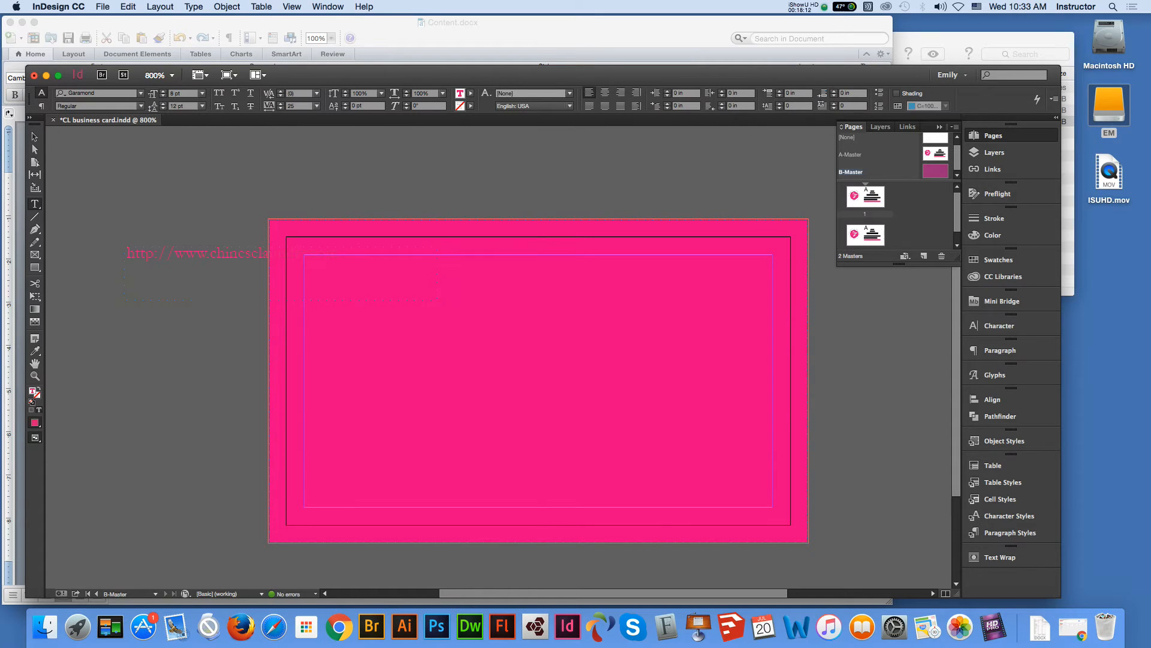
key("super+a")
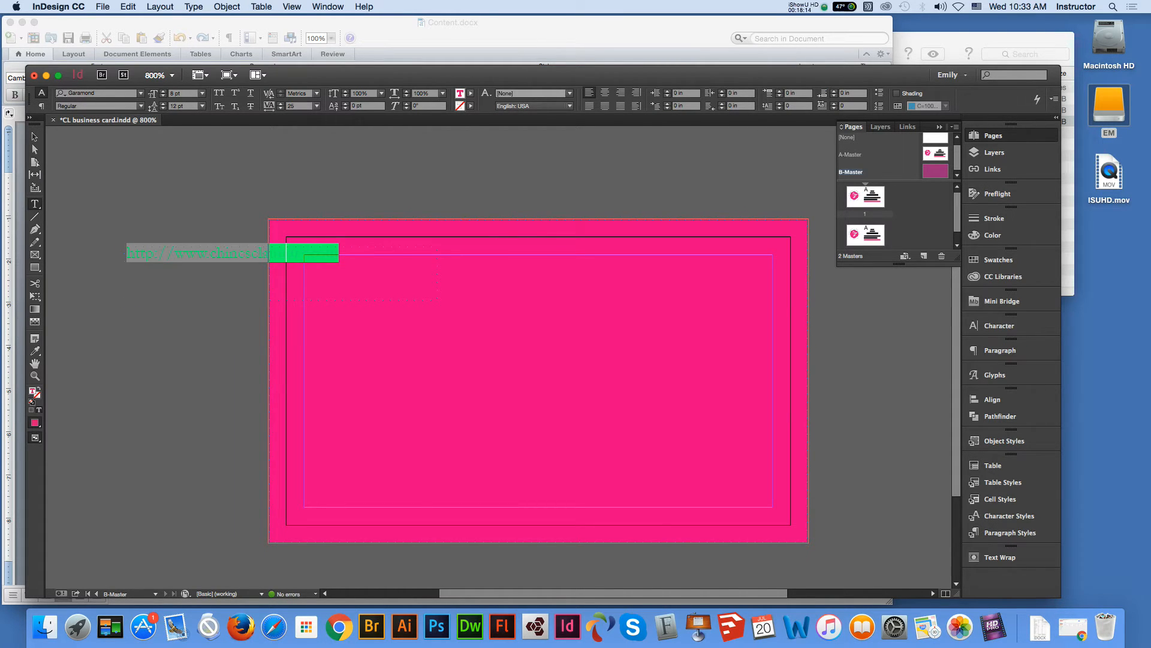
left_click(471, 94)
left_click(378, 143)
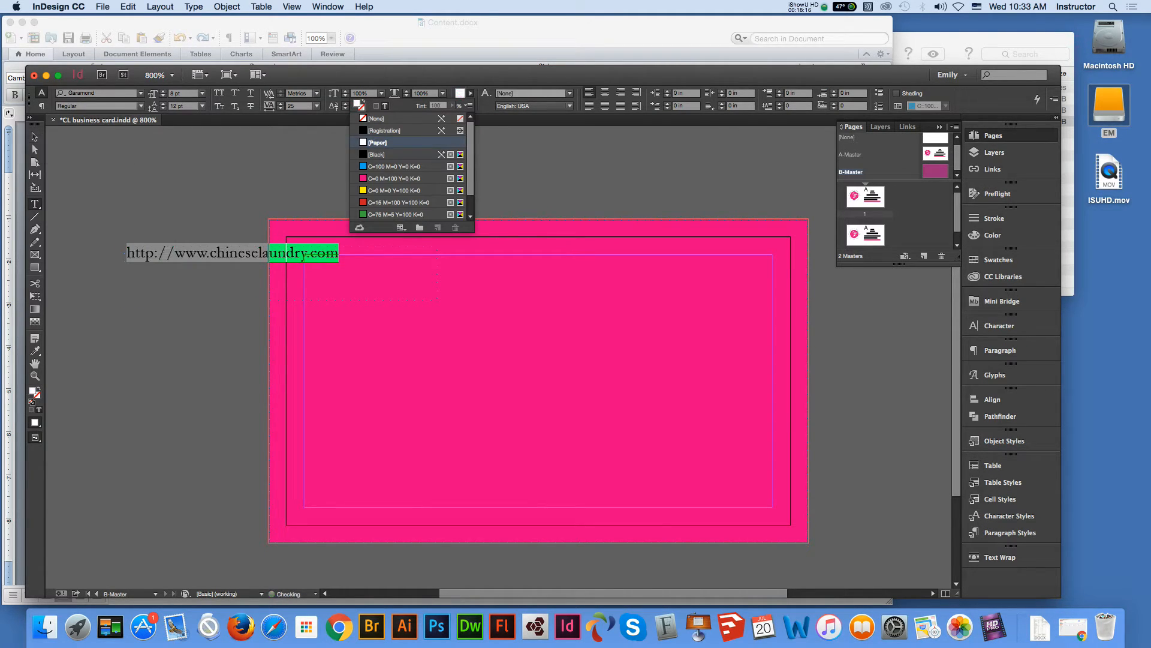
Set the web address text to 12 pt in the Bold style
left_click(202, 93)
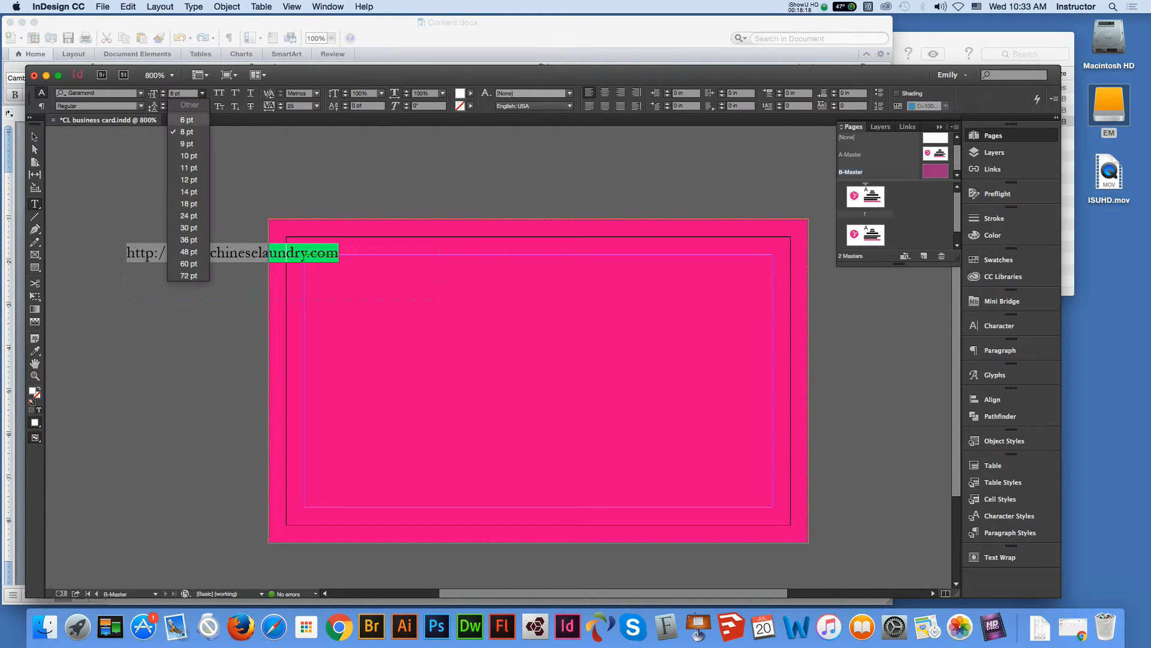
left_click(188, 178)
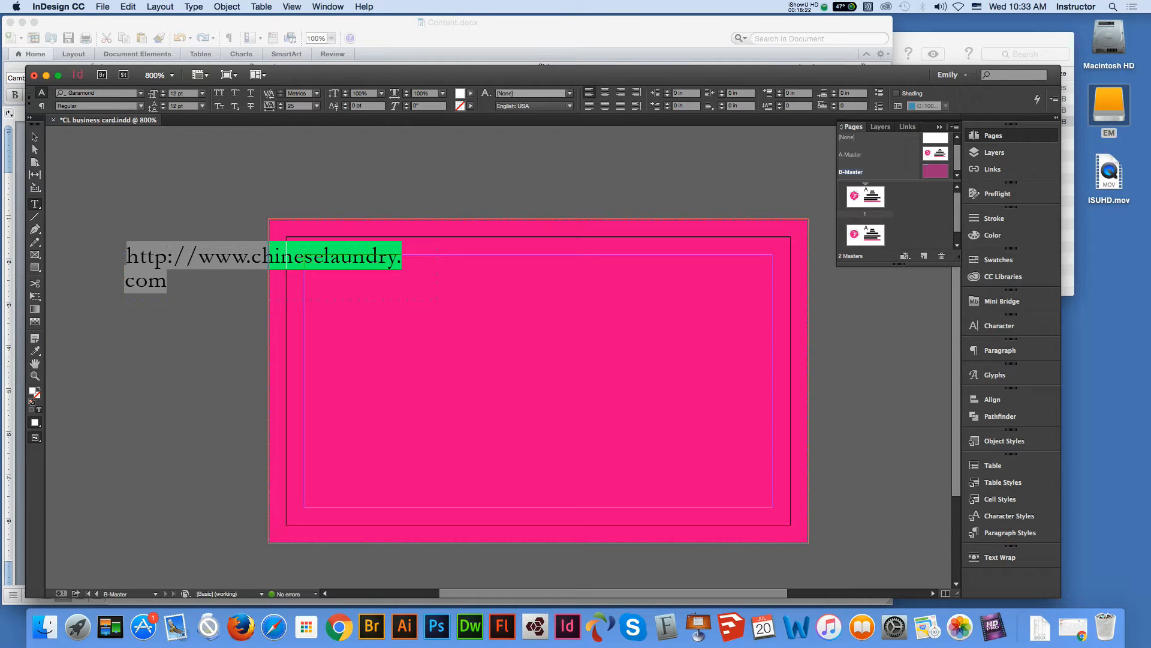
left_click(141, 106)
left_click(90, 141)
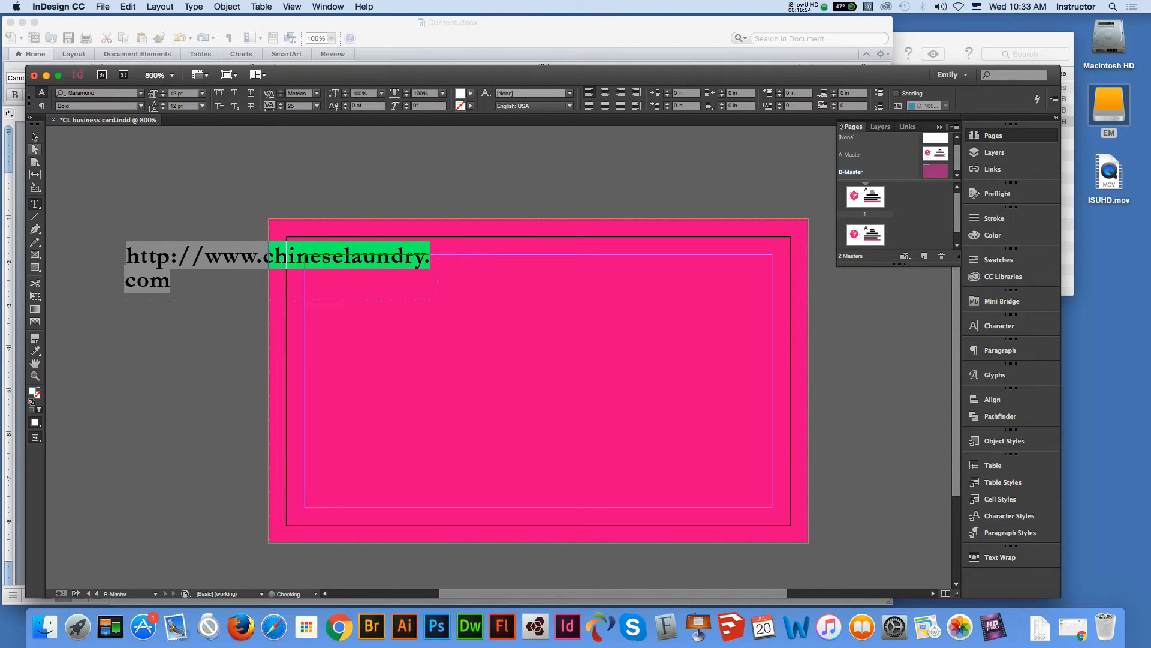
Widen the web address frame to hold one line, move it onto the magenta rectangle, and deselect it
left_click(34, 137)
left_click_drag(437, 273, 532, 273)
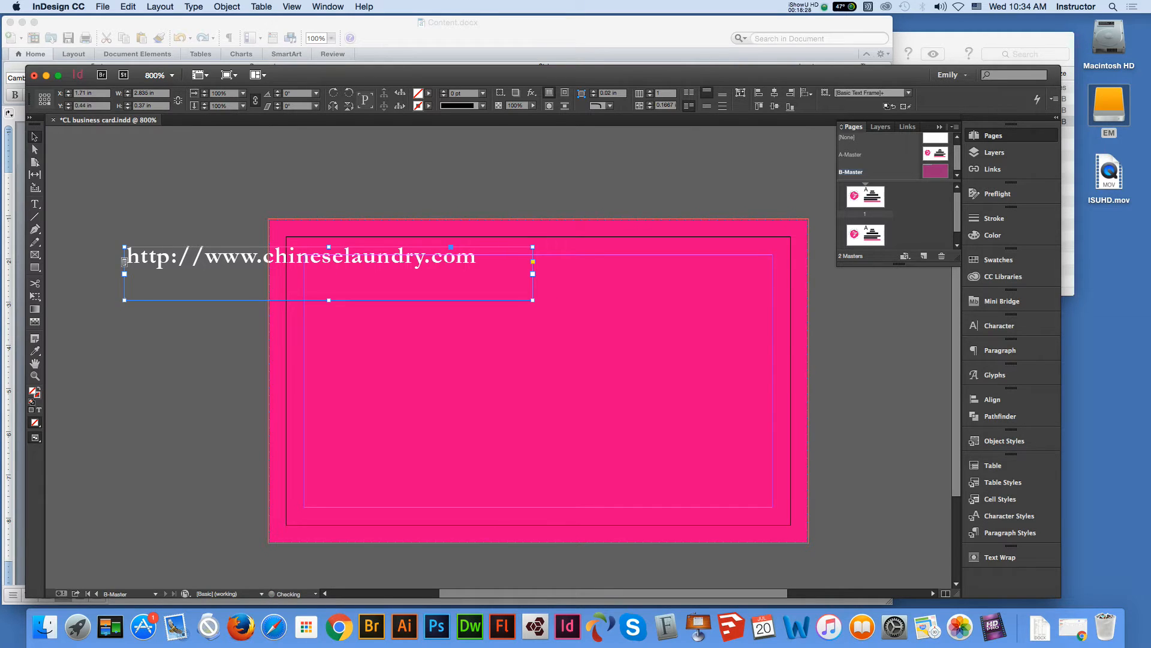
left_click_drag(238, 258, 449, 339)
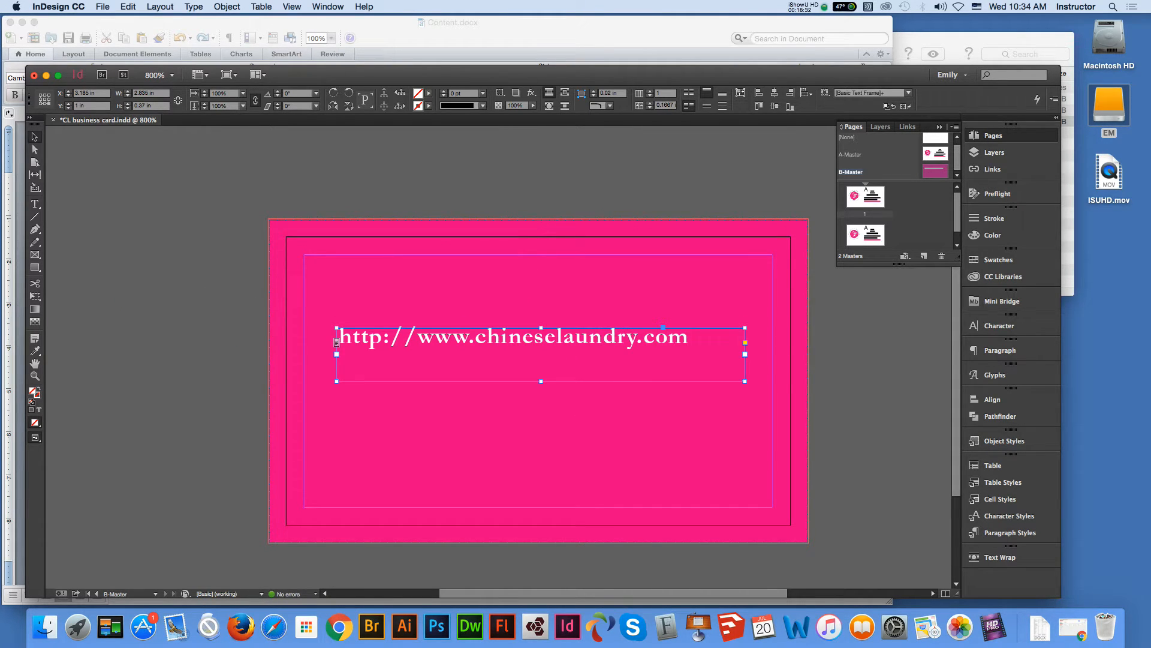
left_click(858, 432)
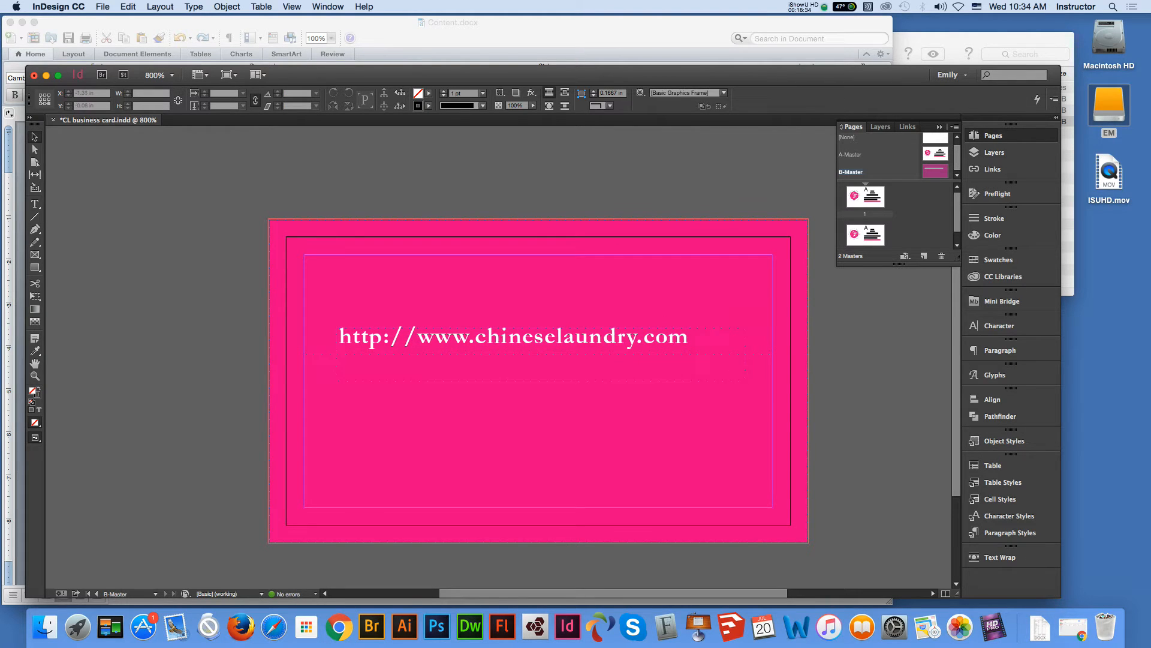
Fit the frame to the web address and centre it horizontally and vertically with the magenta rectangle
left_click(337, 342)
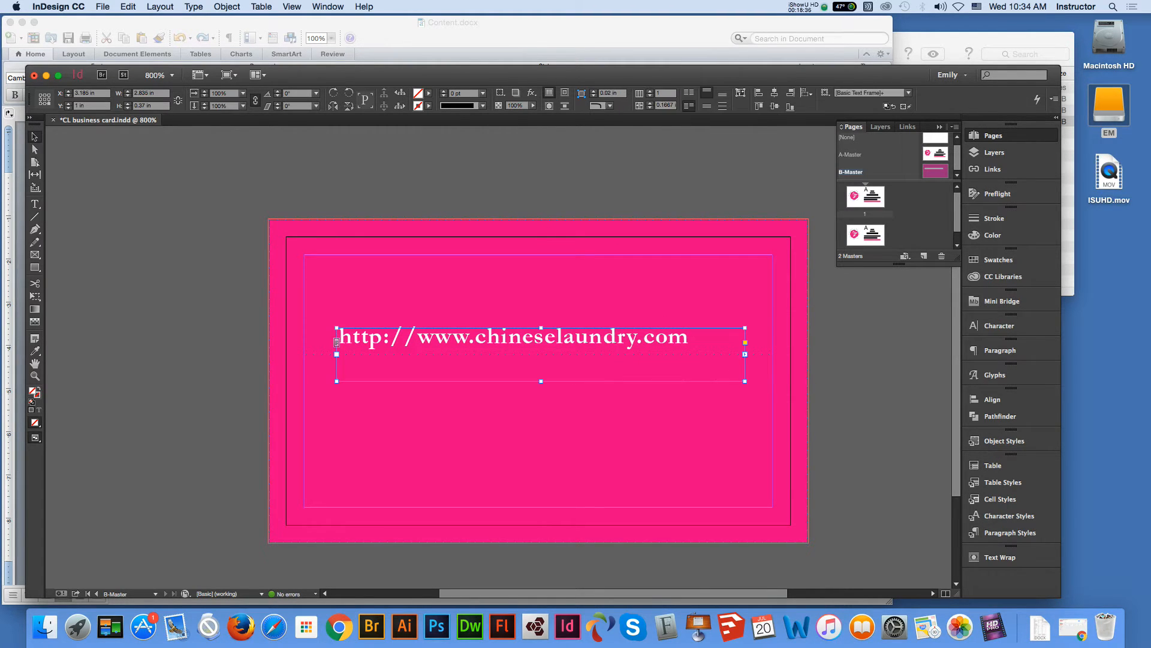
key("super+alt+c")
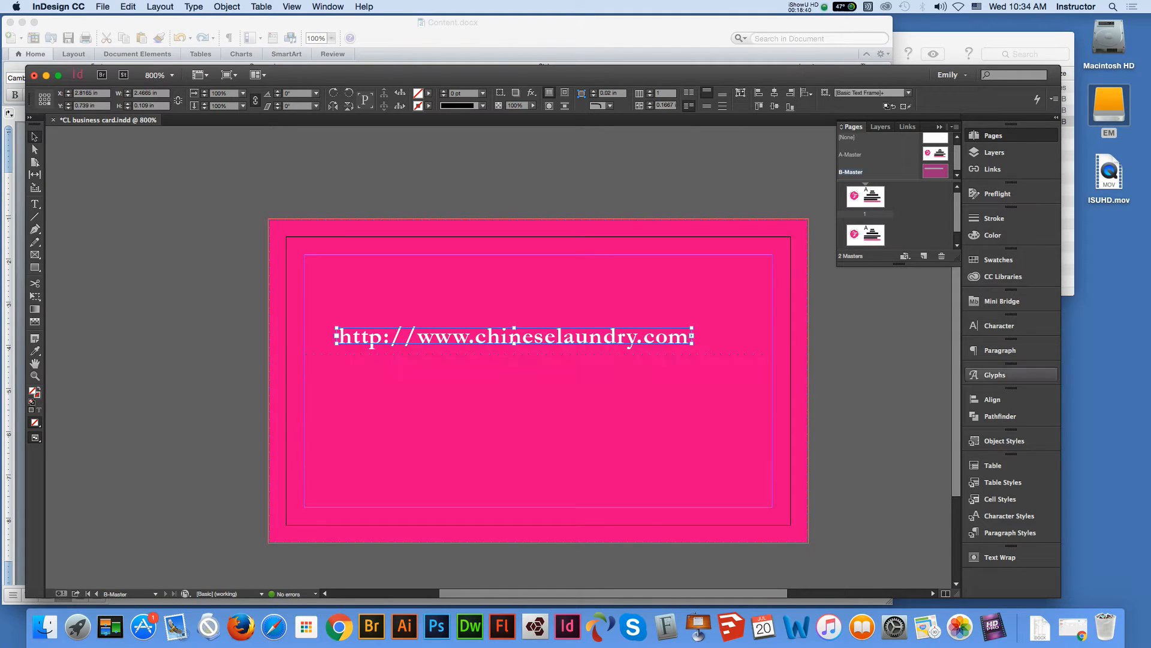
left_click(992, 400)
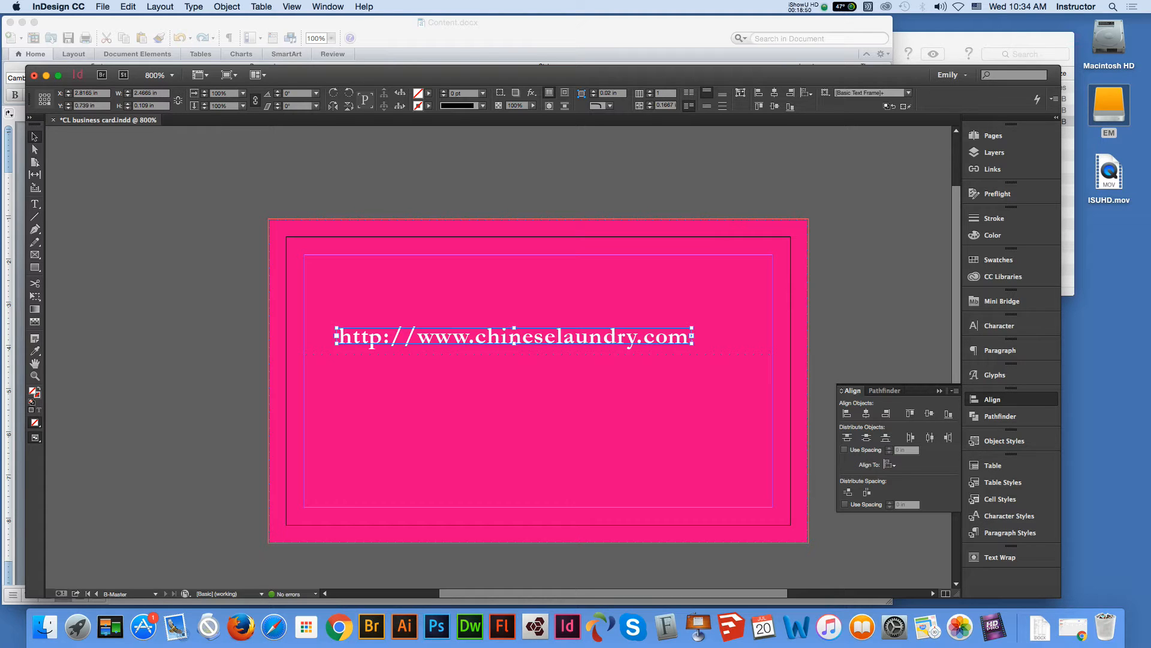
left_click(954, 390)
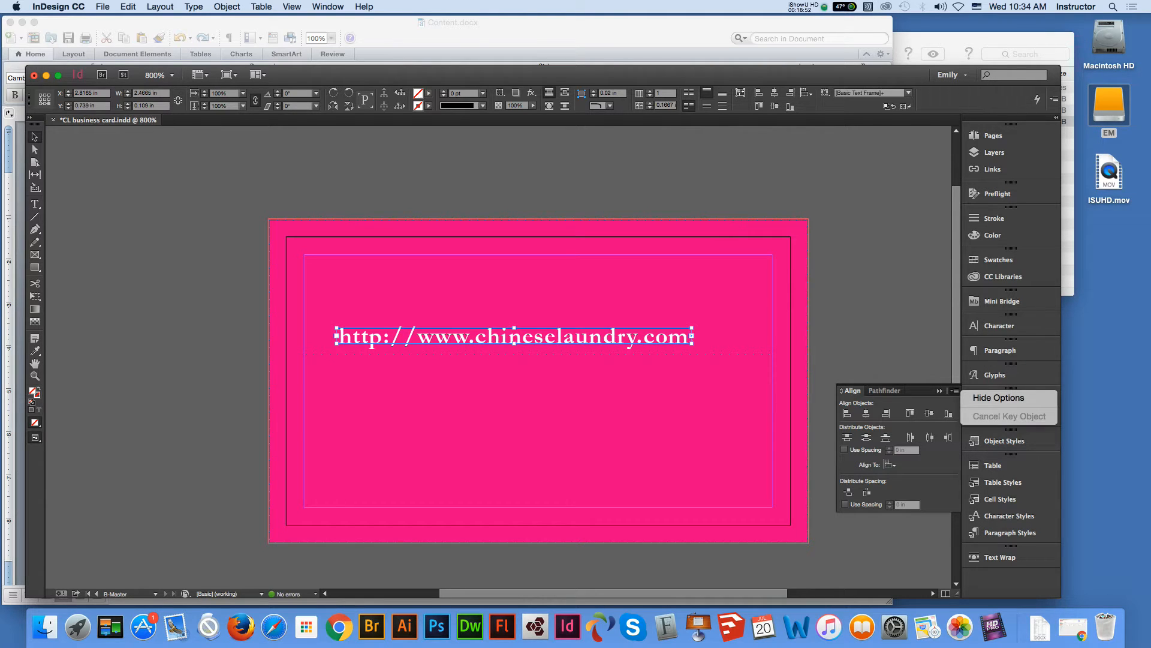
left_click(954, 390)
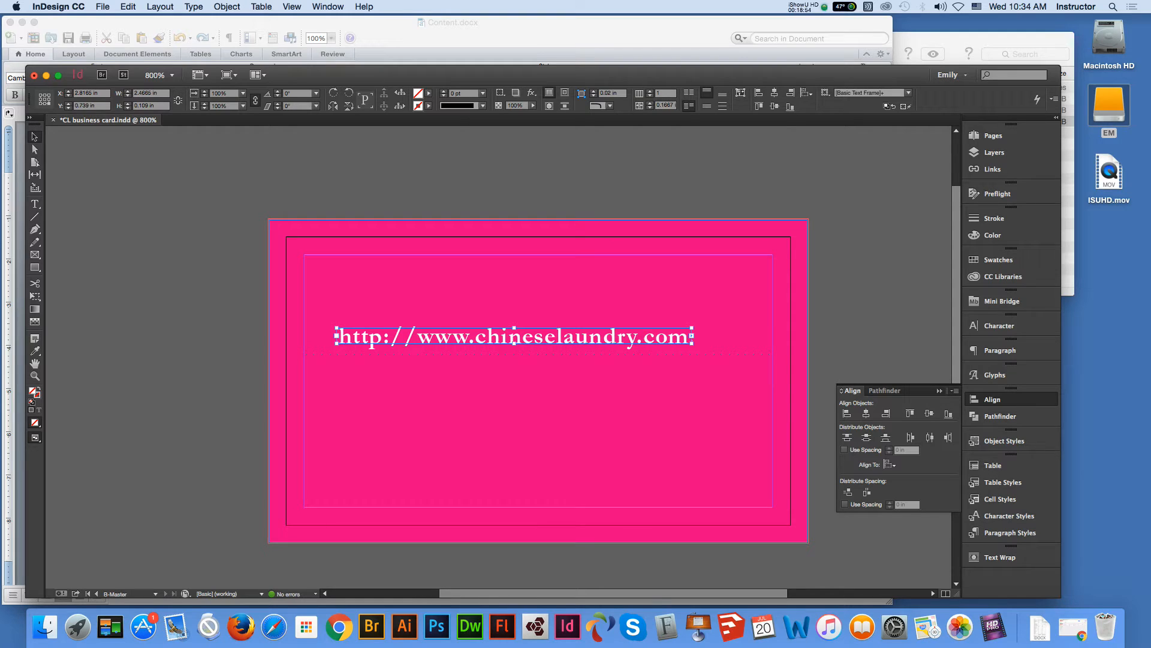
left_click(269, 274, "shift")
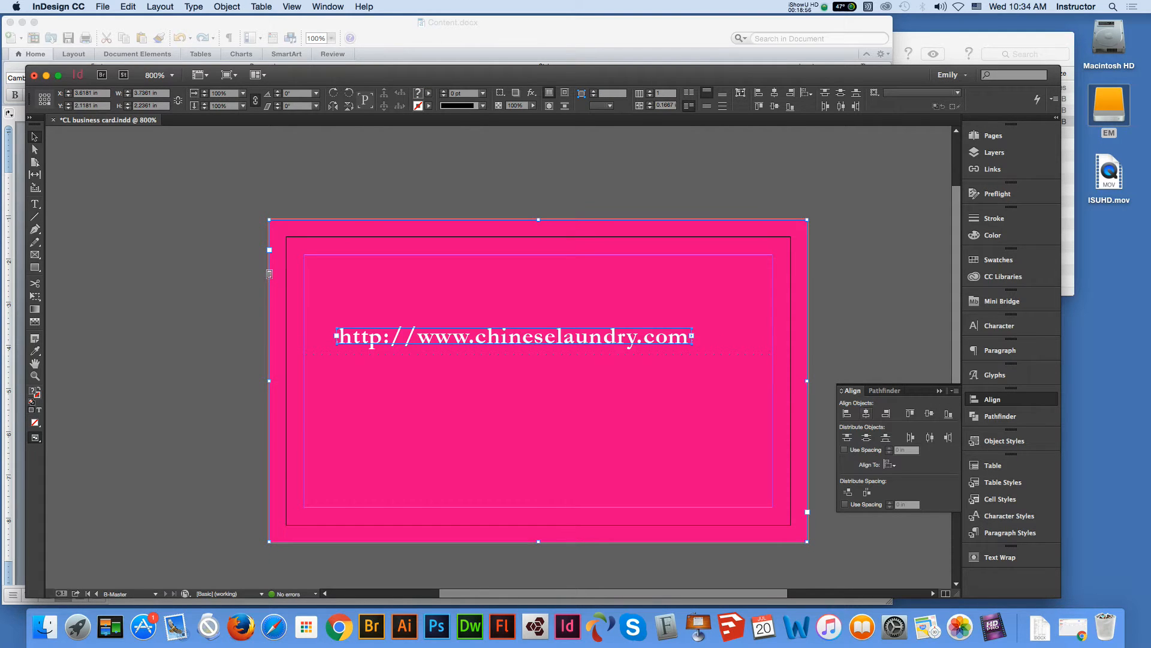
left_click(867, 413)
left_click(930, 414)
Deselect everything and delete the leftover empty text frame in the lower part of the B-Master margins
left_click(882, 336)
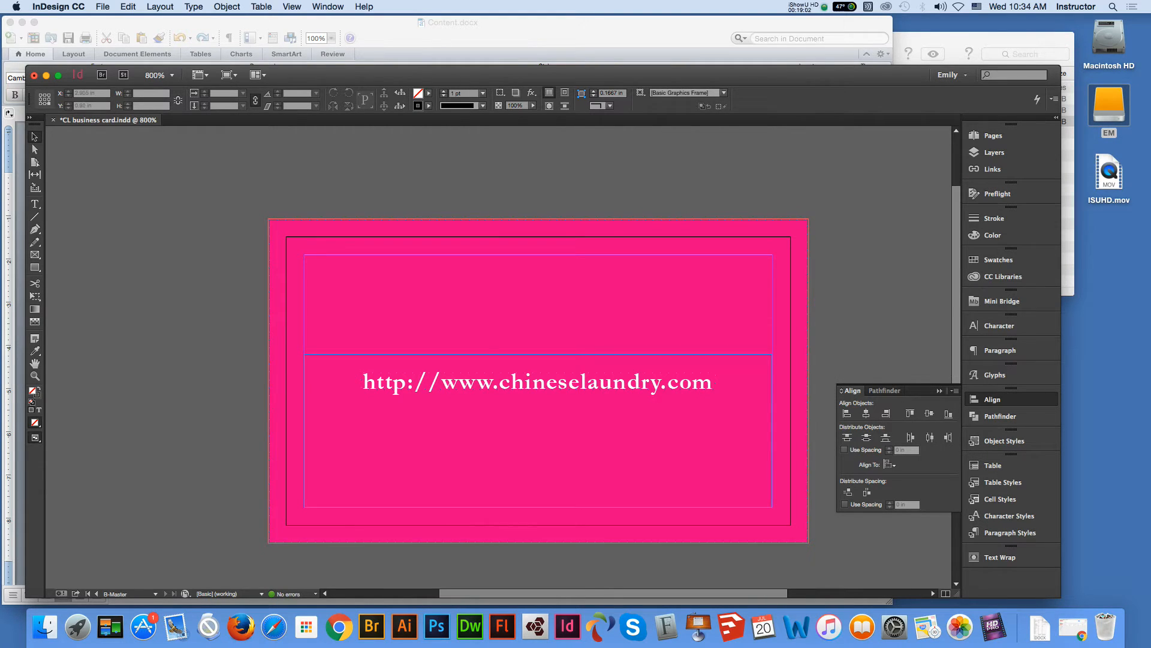
left_click(749, 368)
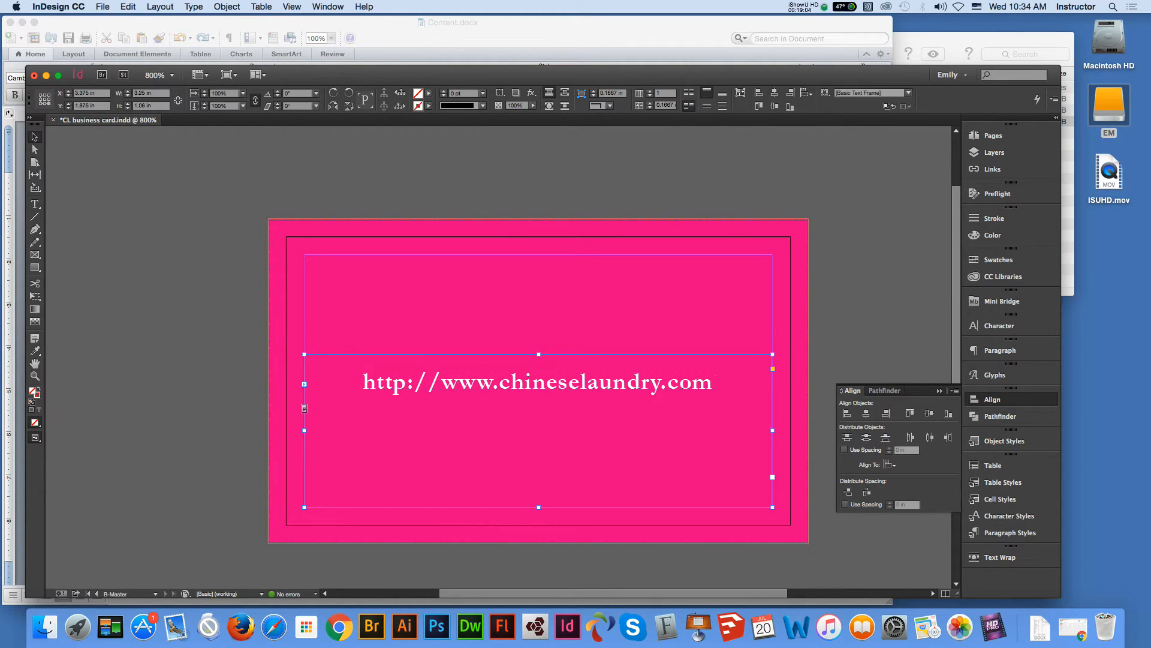
key("Delete")
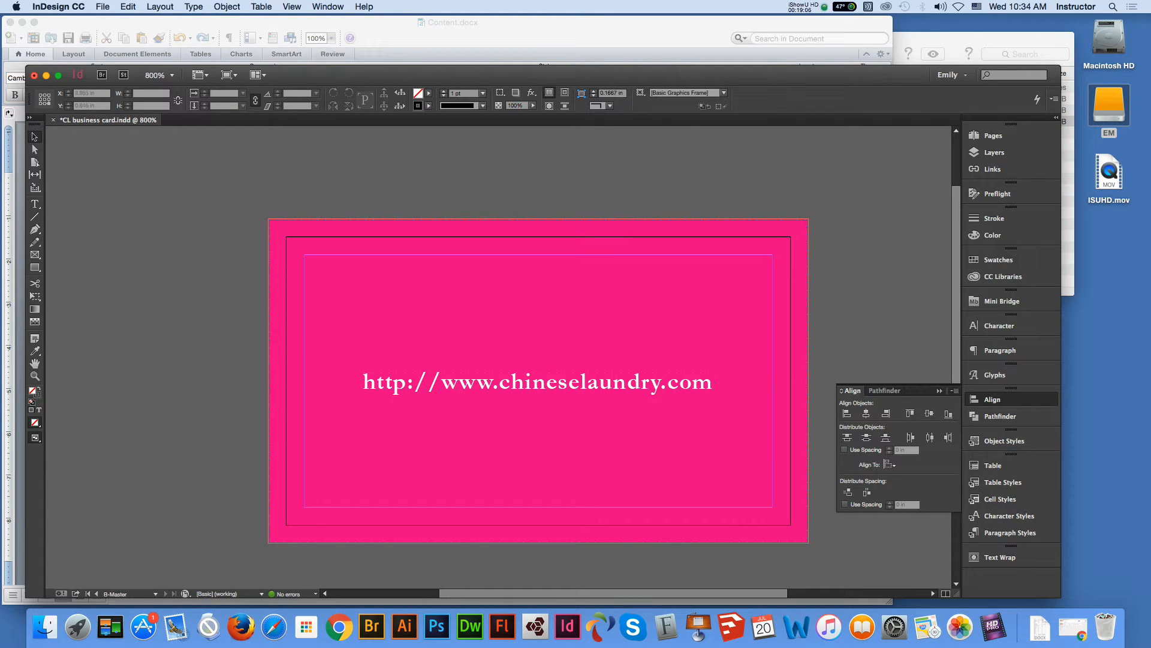
Open page 2 of the card and apply B-Master to it
left_click(993, 135)
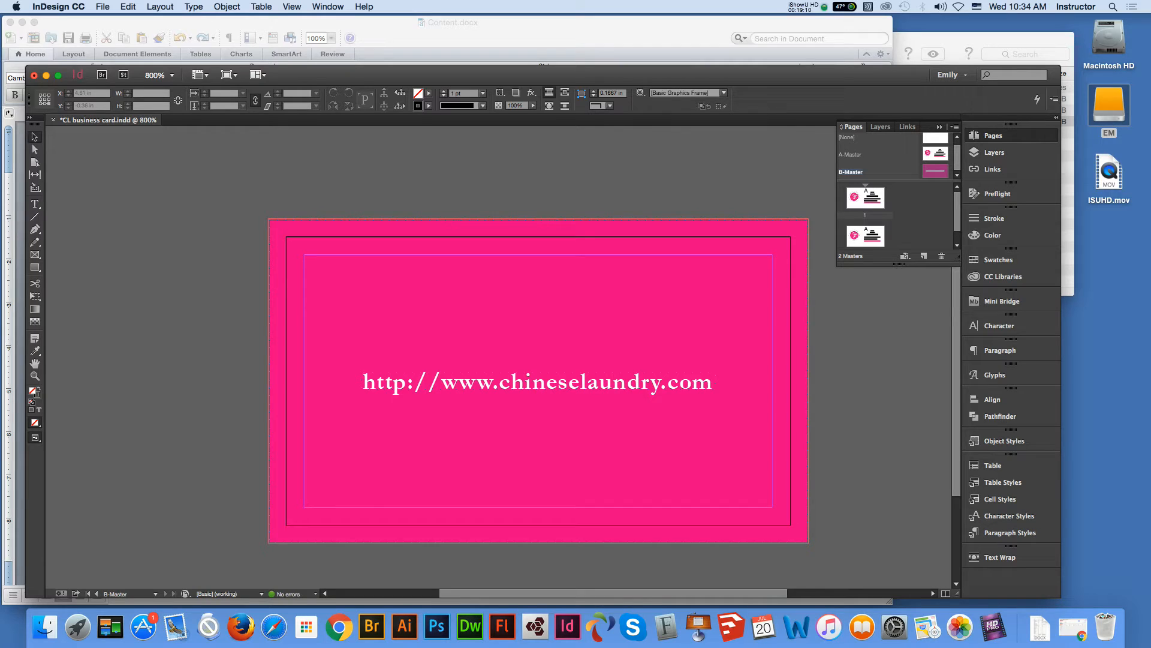
scroll(865, 216, "down", 1)
scroll(866, 216, "up", 1)
scroll(865, 216, "down", 2)
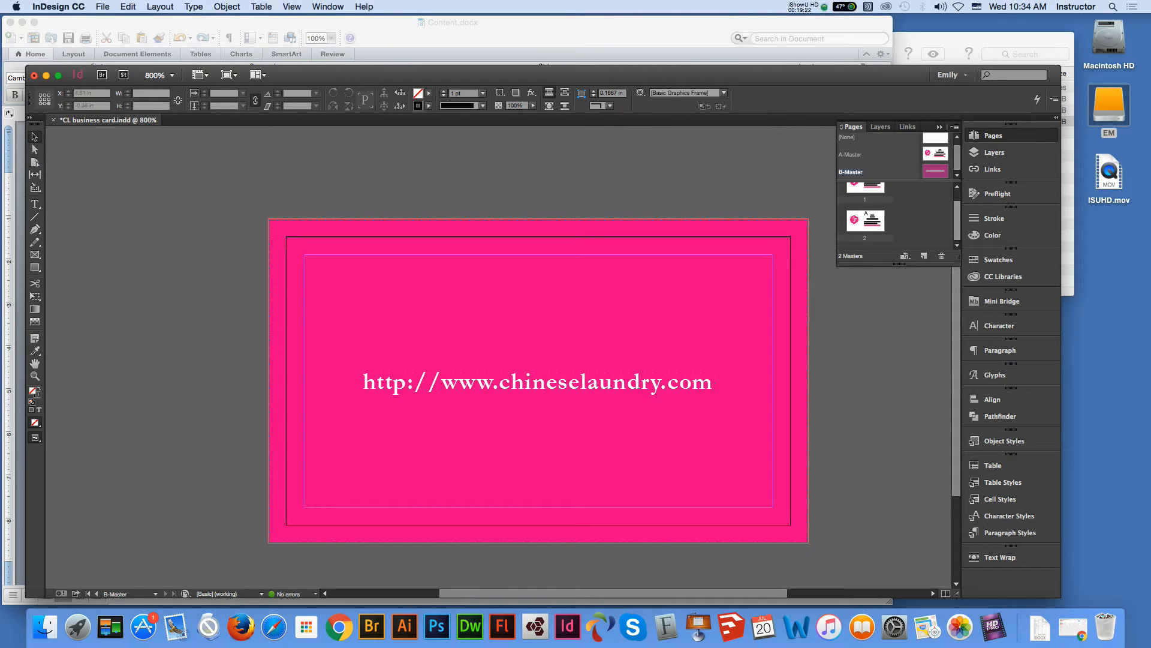
double_click(866, 221)
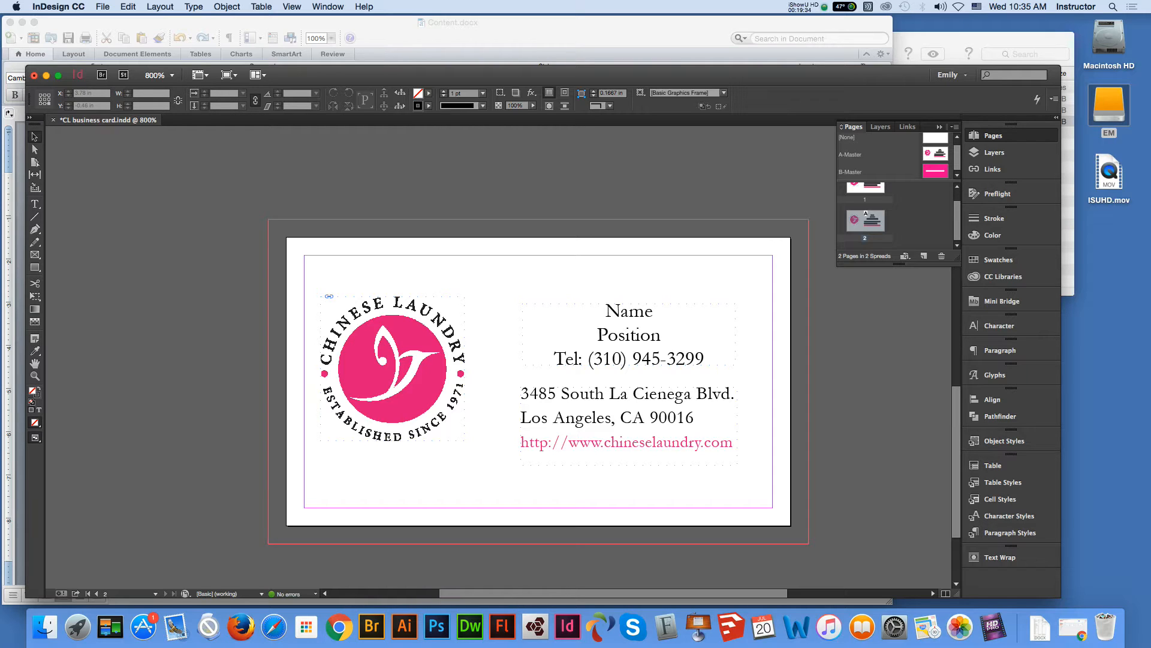
left_click(935, 171)
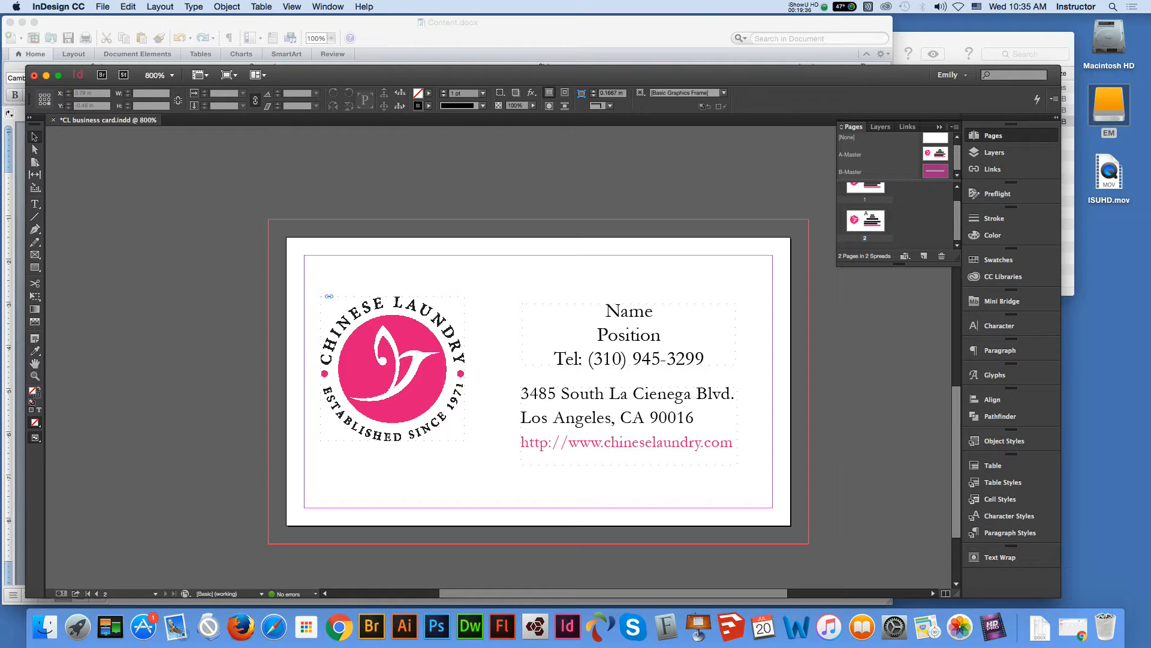
left_click_drag(935, 172, 866, 213)
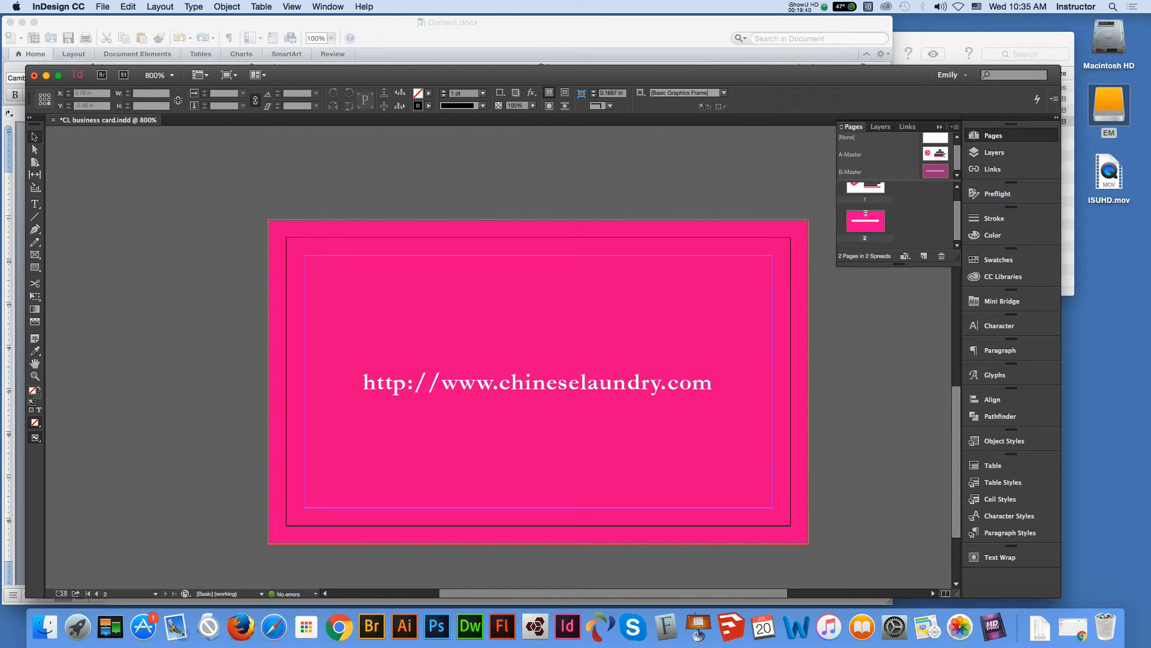
Open page 1 and override its master text frame holding the name, position and telephone lines
left_click_drag(899, 264, 899, 362)
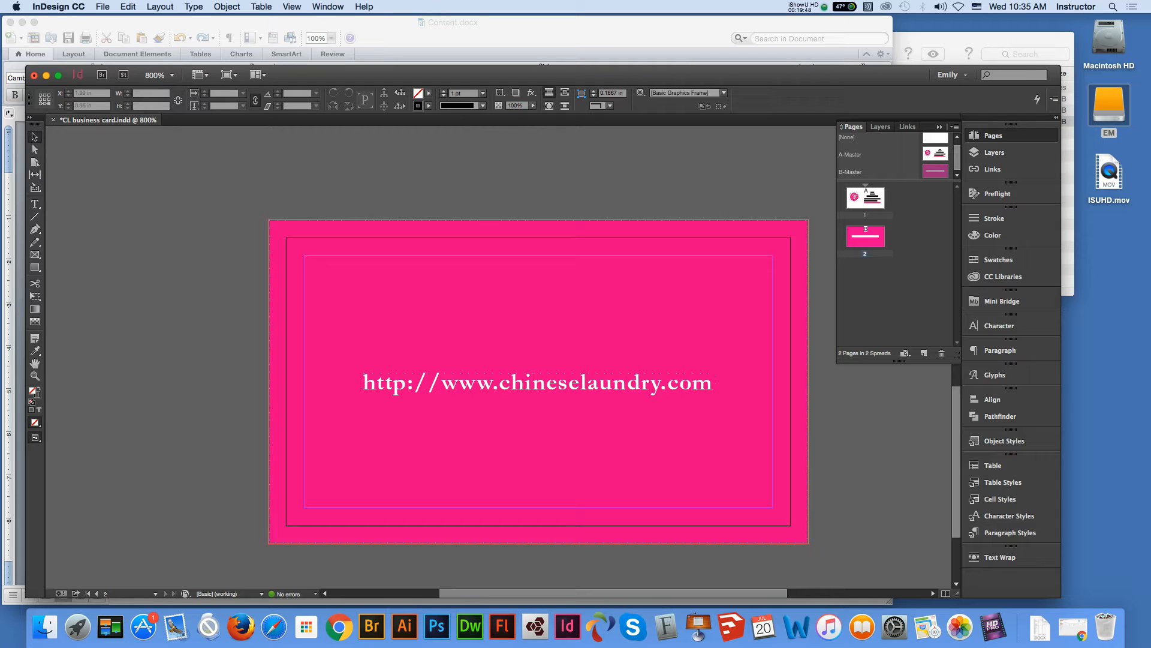
double_click(865, 199)
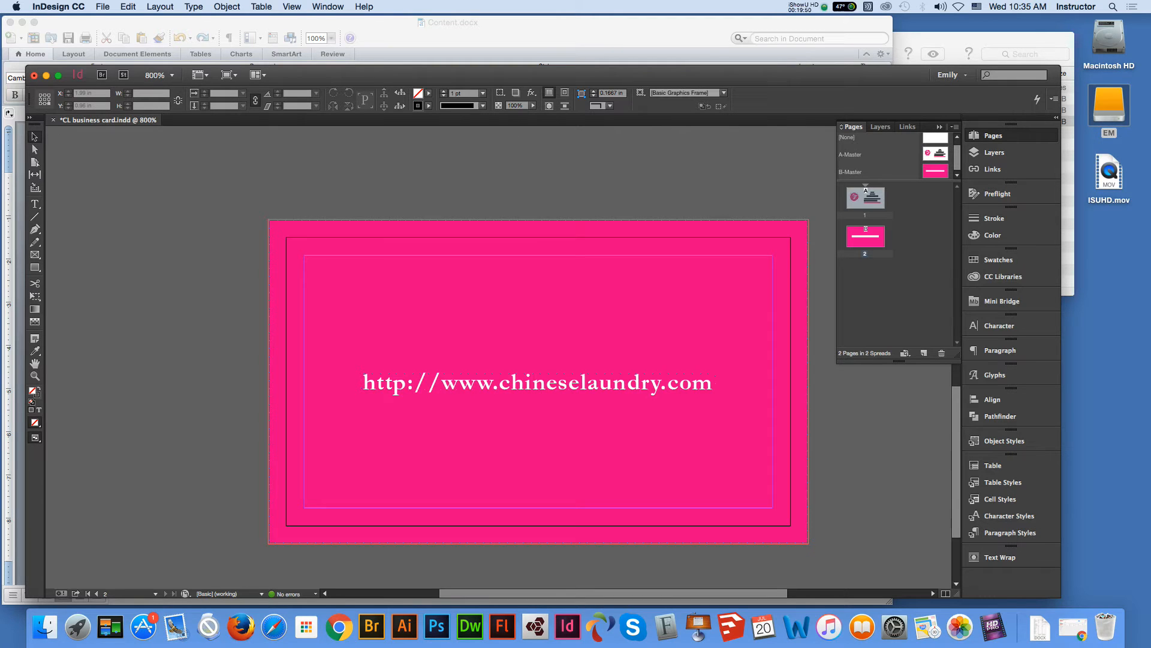
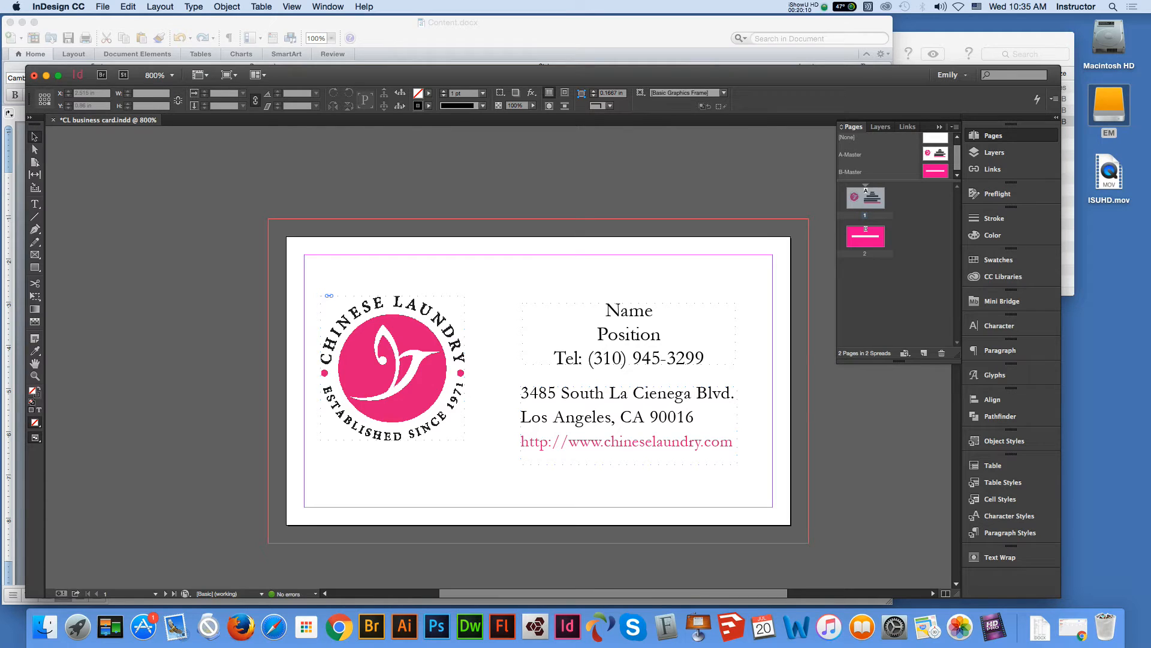
left_click(629, 334)
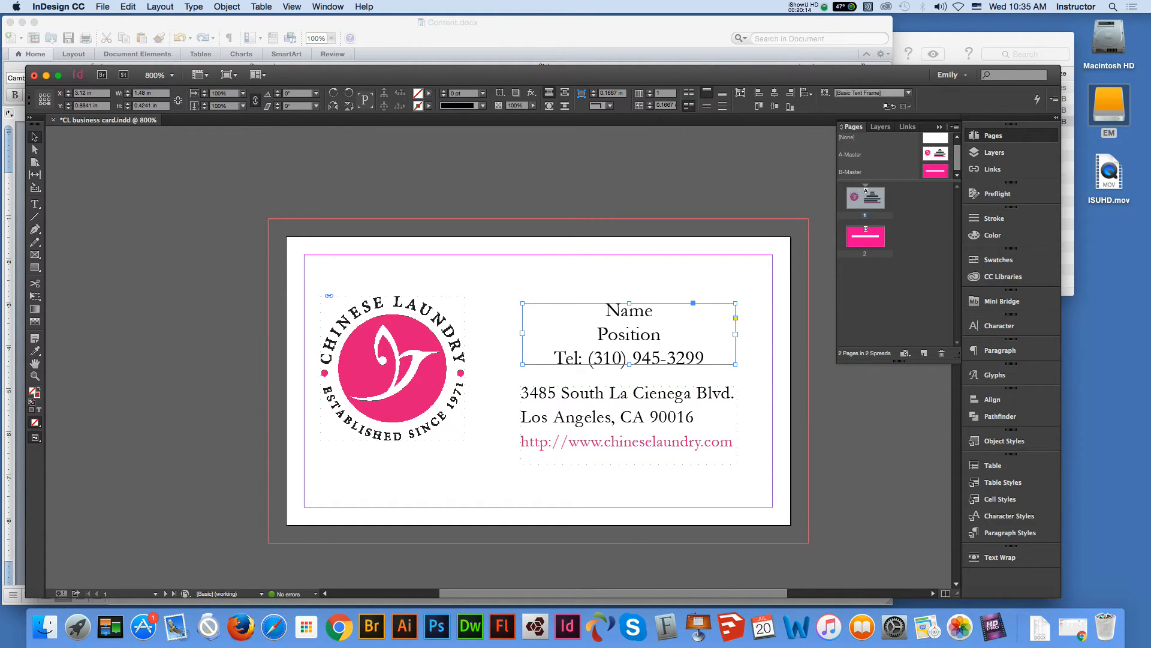
Switch to Content.docx in Word, copy the Executive VP's full name, and return to the InDesign card
key("super+Tab")
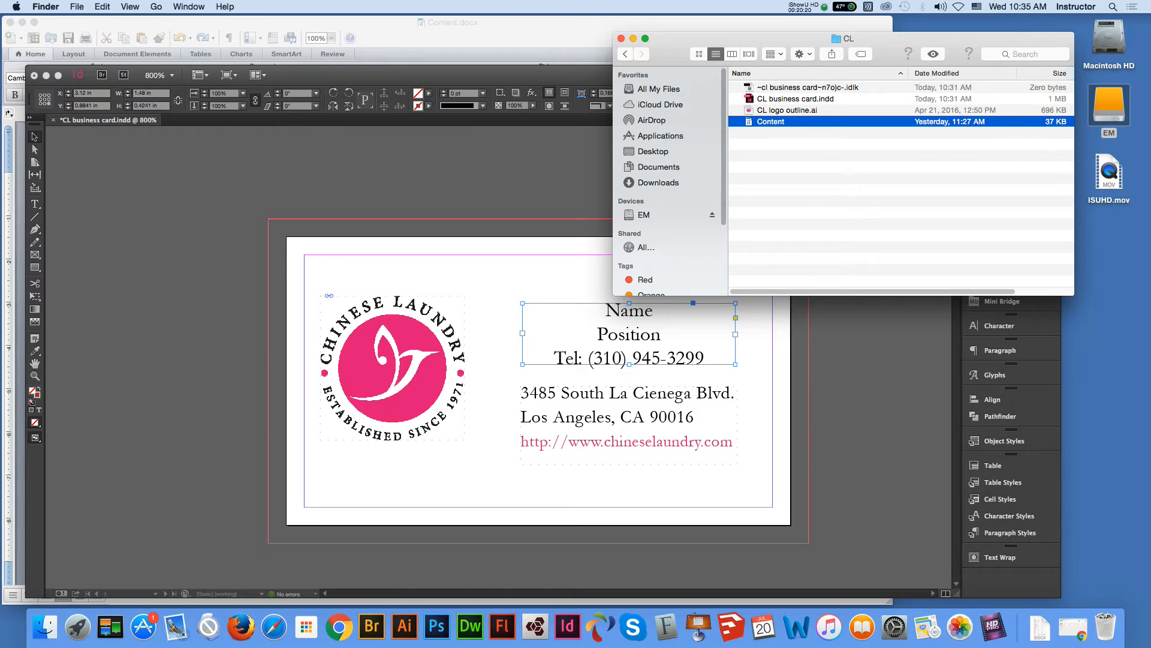
key("super+Tab")
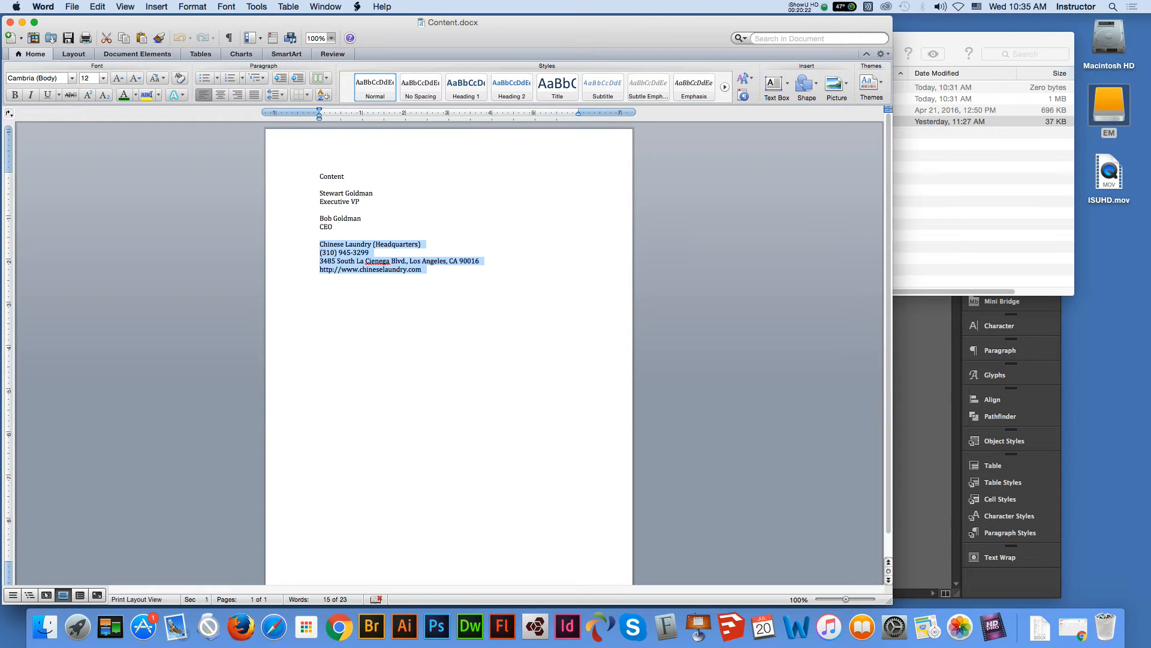
left_click_drag(319, 193, 379, 194)
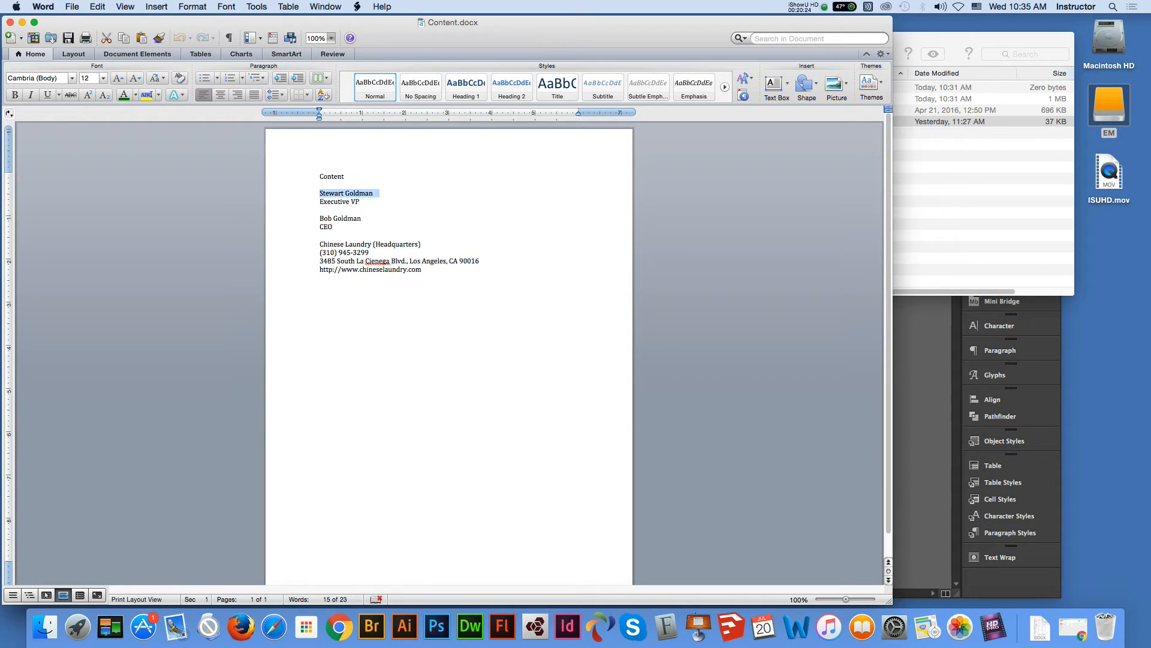
key("super+c")
left_click_drag(372, 23, 418, 213)
left_click(420, 162)
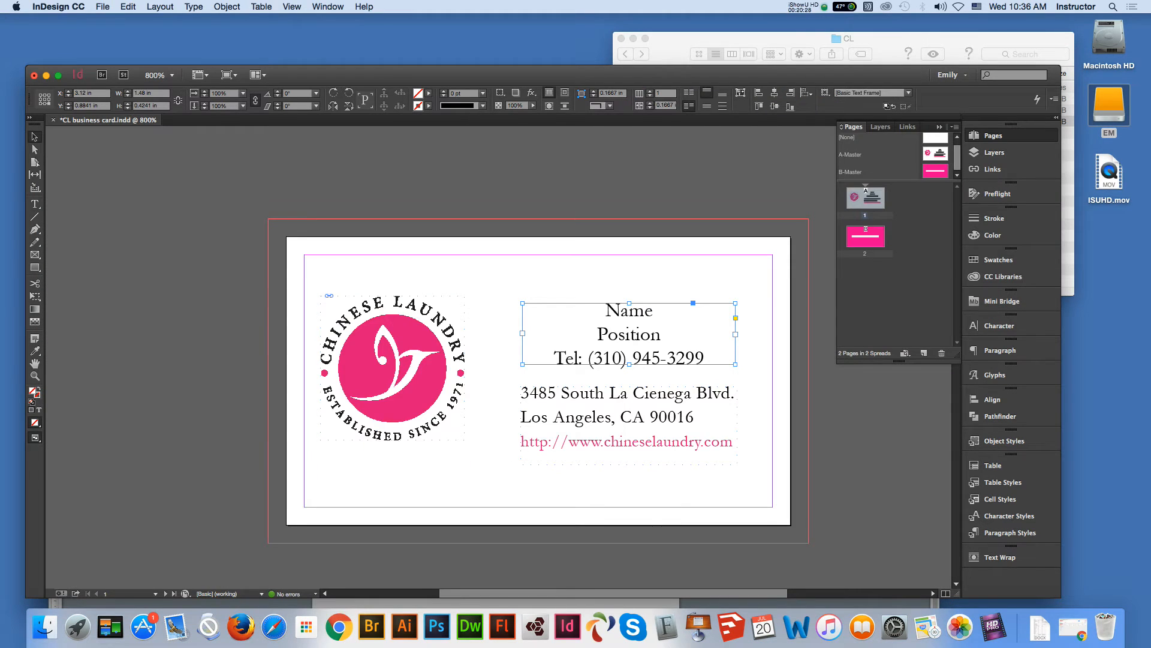
Replace the Name placeholder on page 1 with the copied full name
double_click(645, 310)
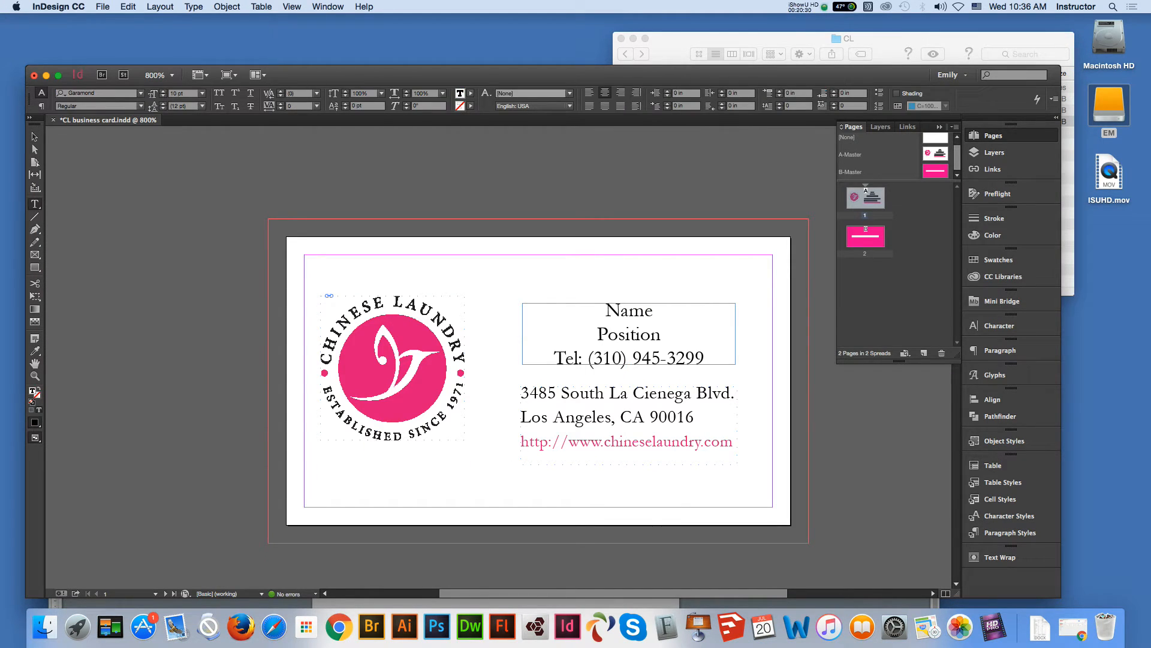
left_click_drag(659, 310, 604, 310)
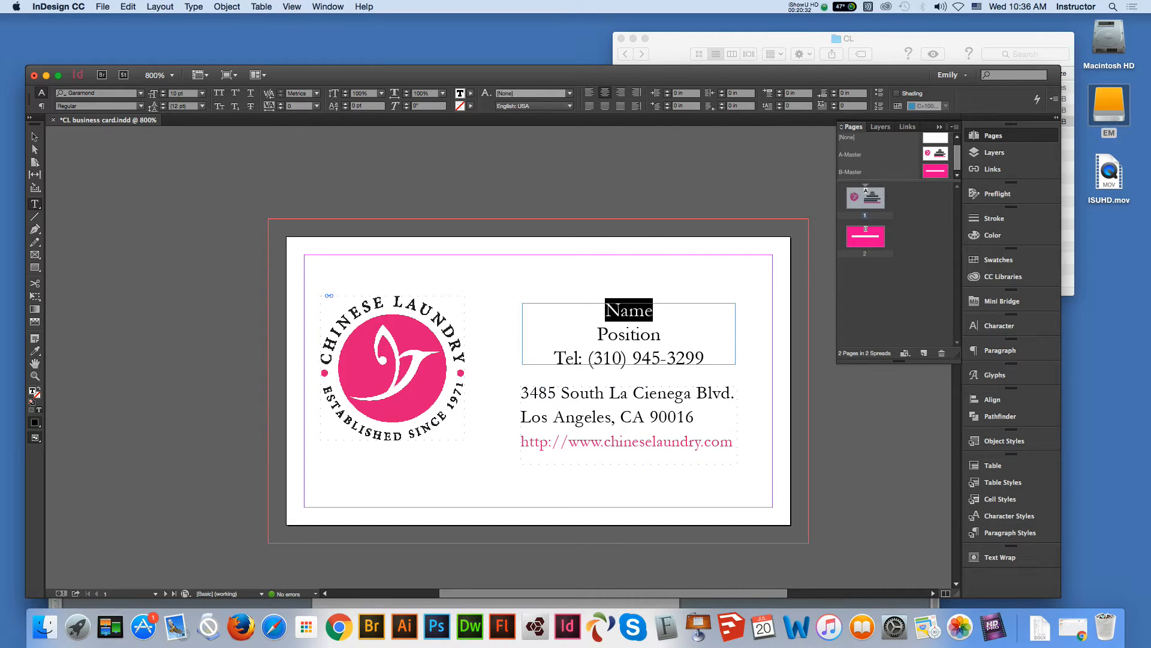
left_click(128, 6)
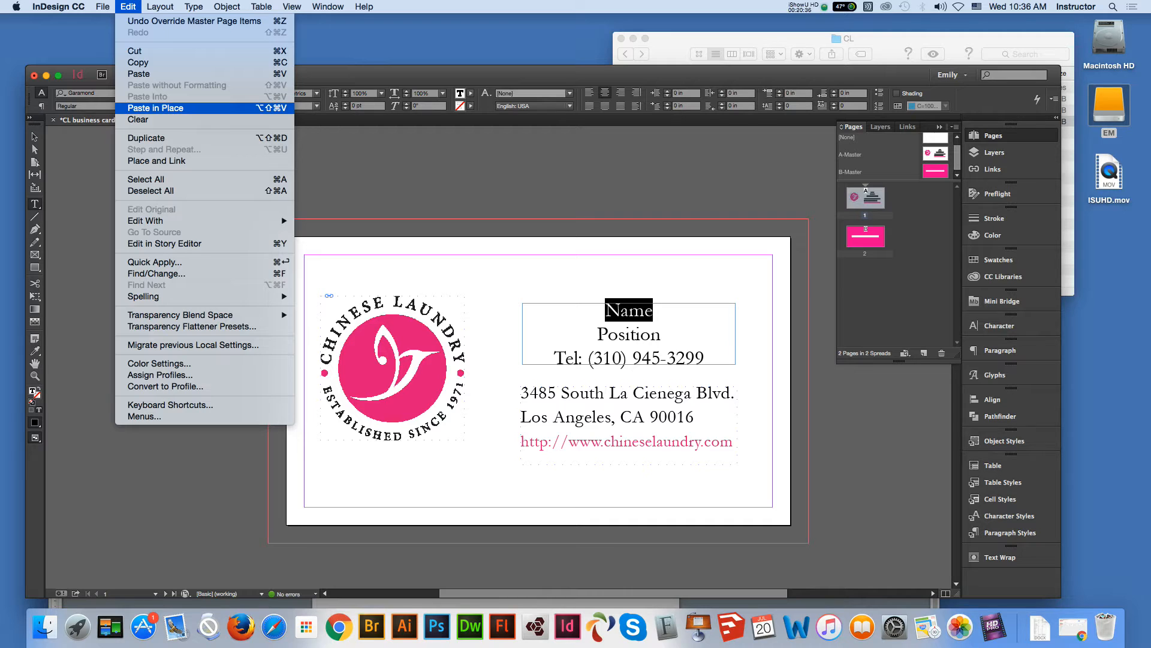
left_click(156, 108)
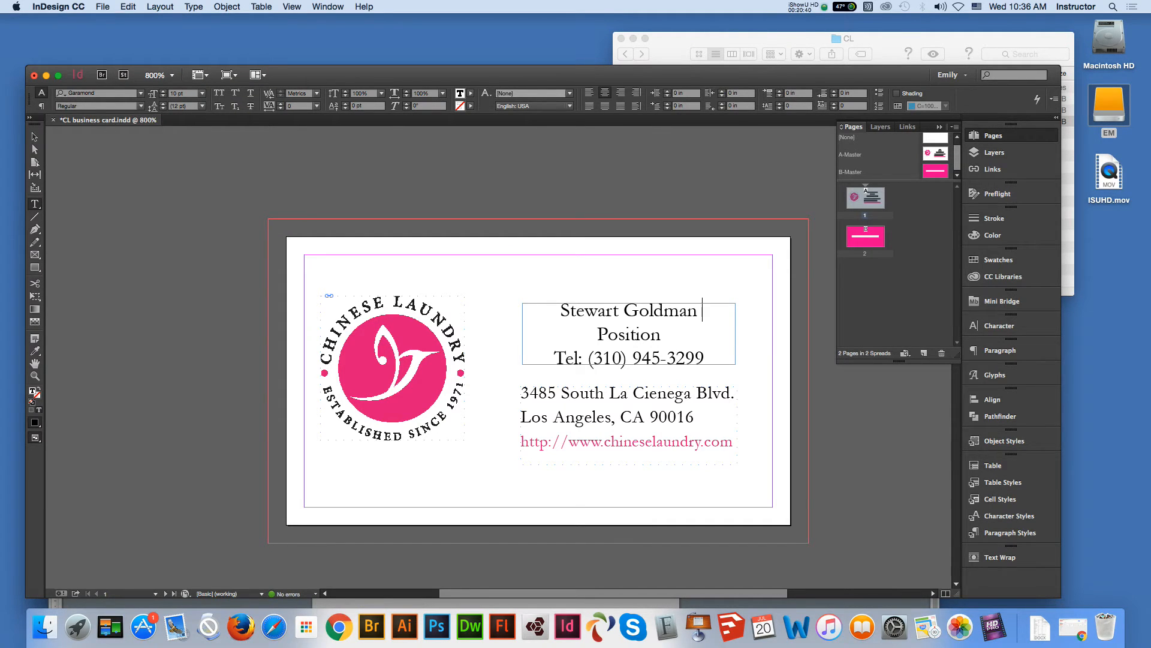
Copy the Executive VP position from Content.docx in Word and paste it over the Position placeholder on page 1 in InDesign
left_click_drag(420, 75, 411, 149)
key("super+Tab")
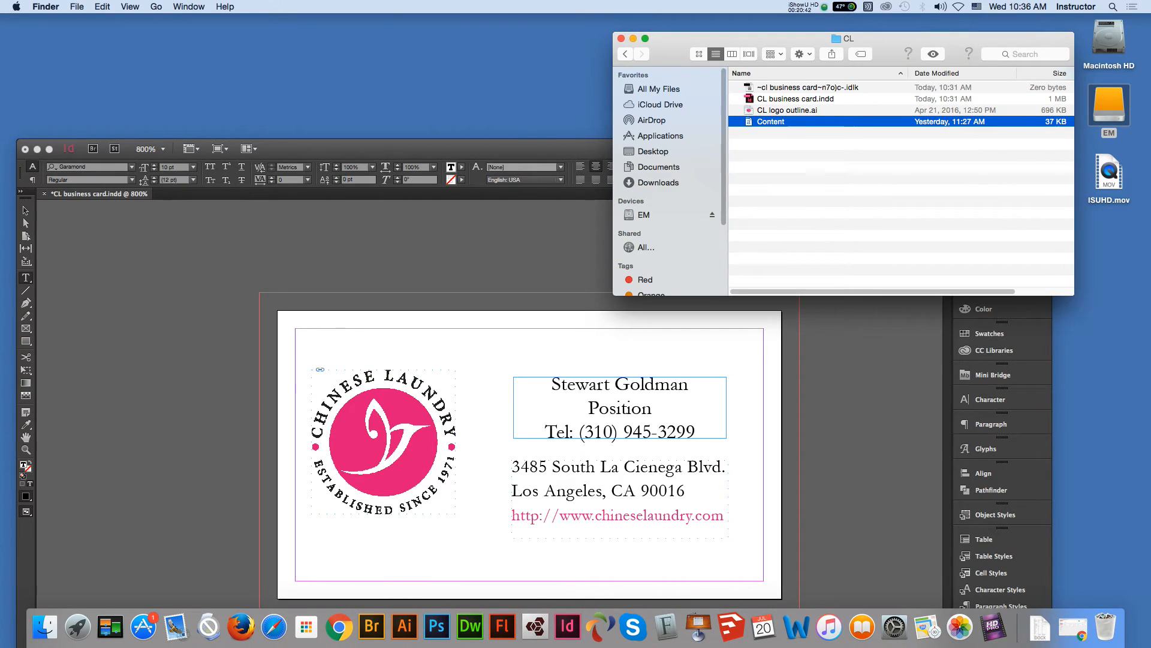
key("super+Tab")
left_click_drag(411, 148, 421, 71)
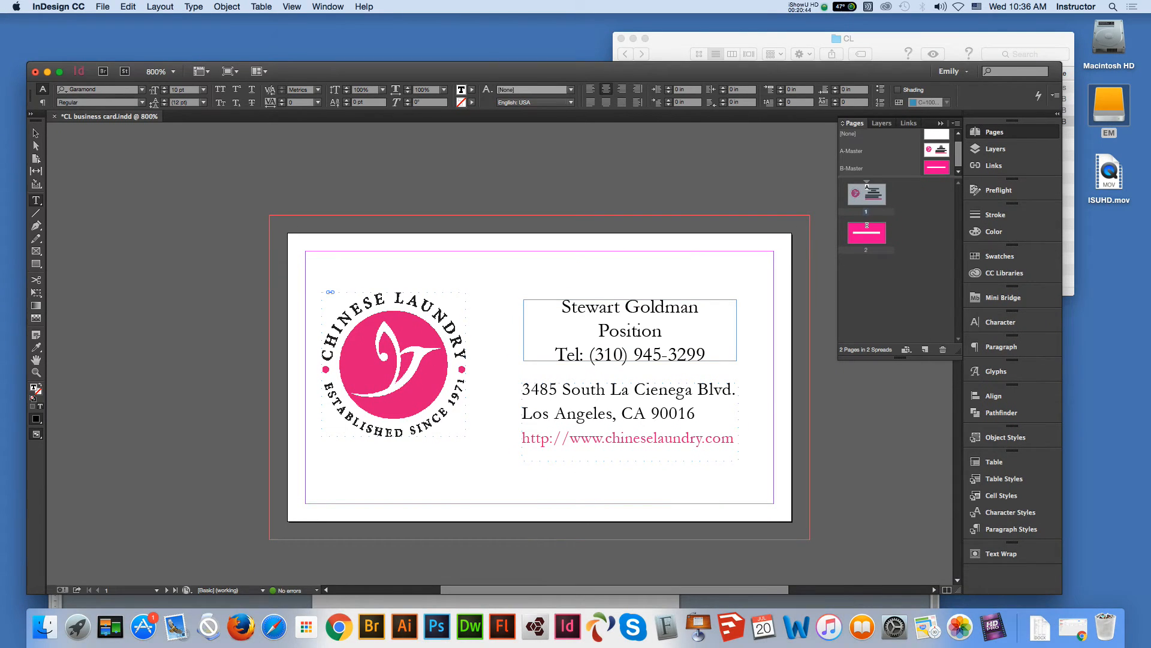
left_click(794, 615)
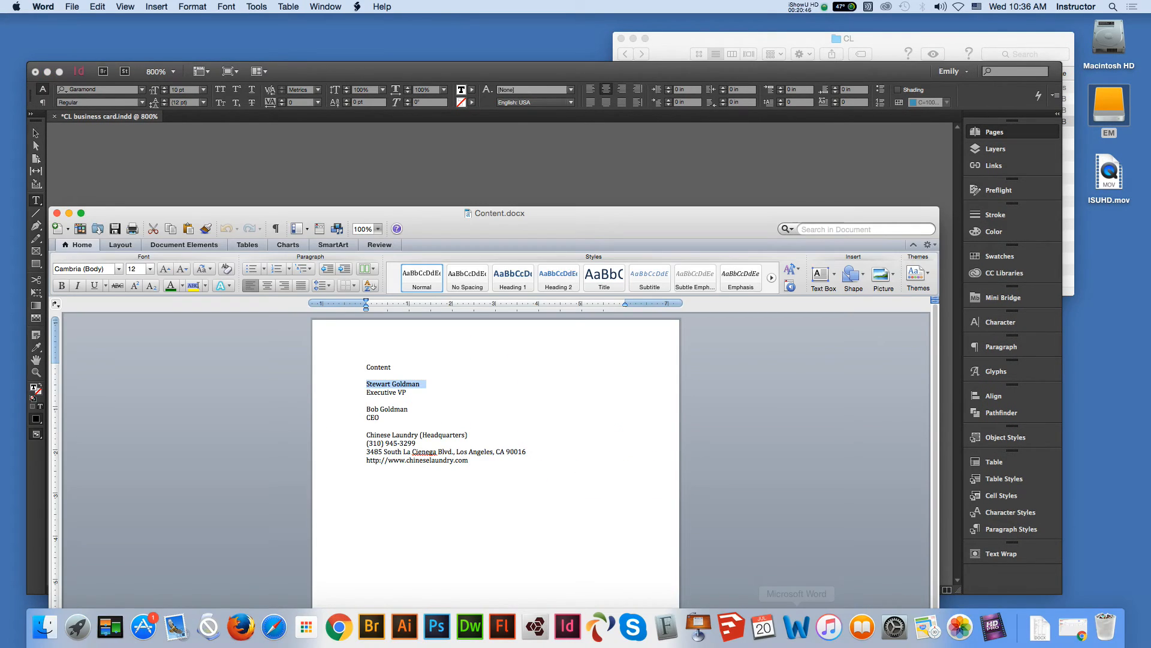
left_click_drag(408, 392, 367, 393)
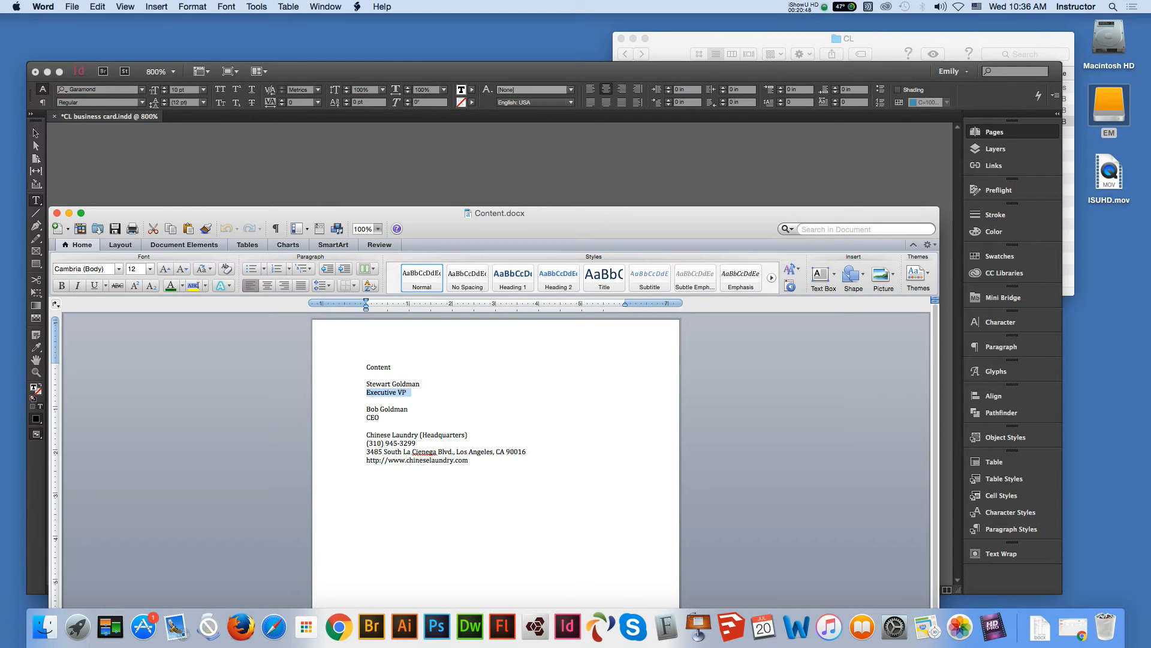
key("super+c")
key("super+Tab")
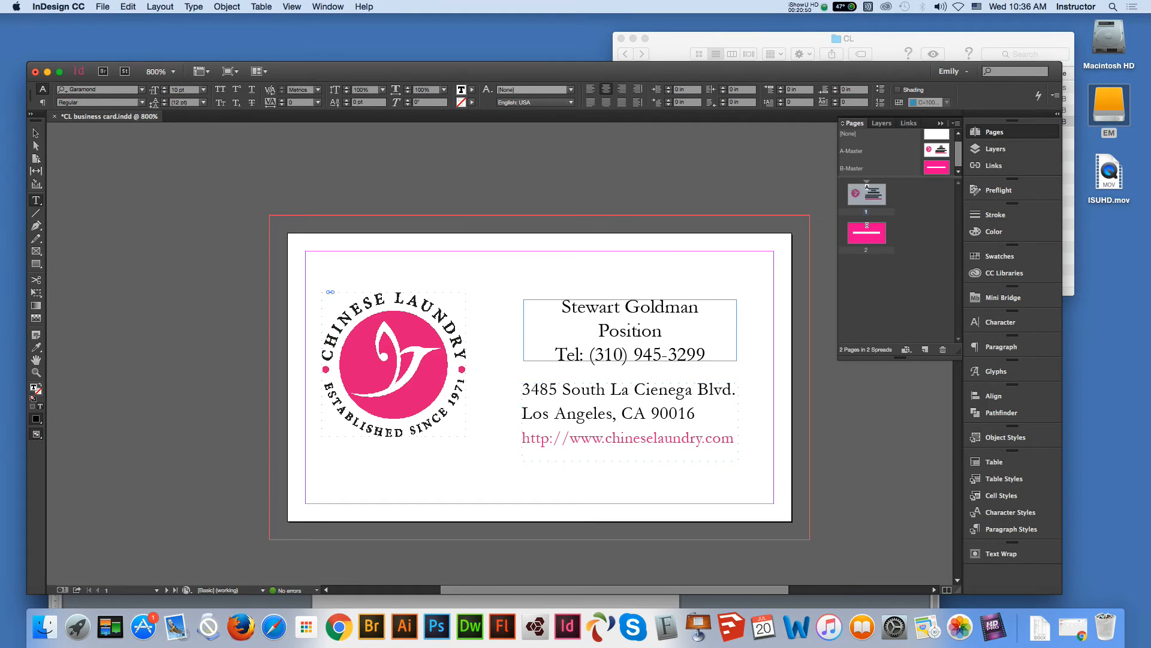
left_click_drag(663, 330, 598, 331)
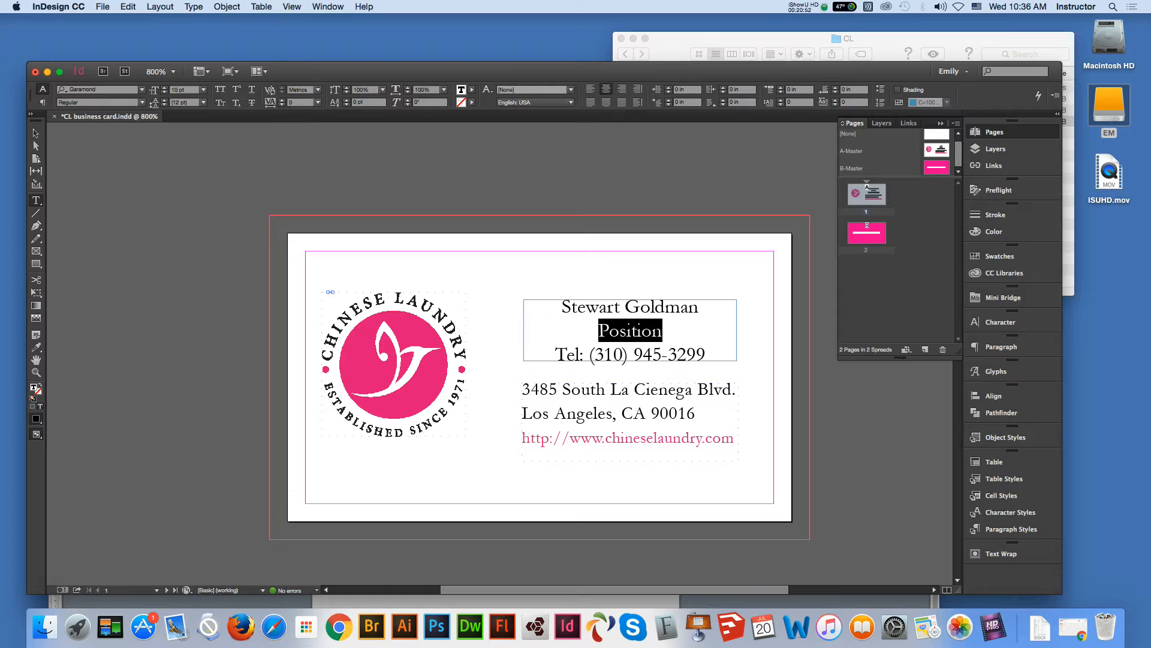
key("super+v")
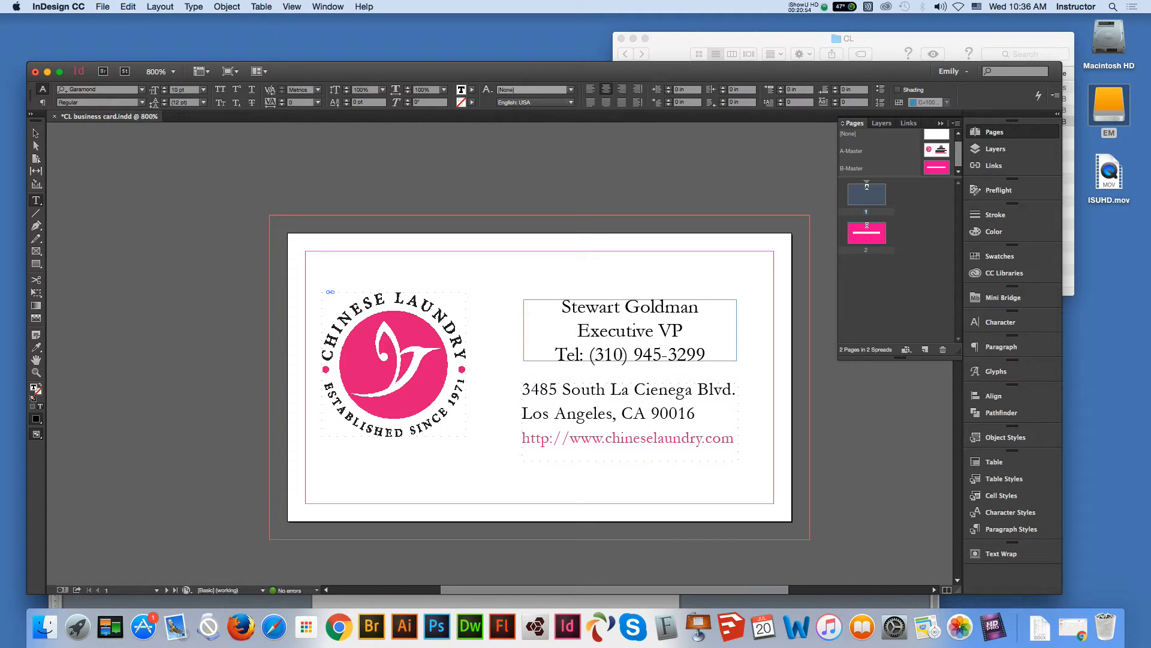
Set the font size of the Executive VP line on page 1 to 8 pt
key("shift+Left")
key("shift+Left")
key("shift+Left")
key("shift+Left")
key("shift+Left")
key("shift+Left")
key("shift+Left")
key("shift+Left")
key("shift+Left")
key("shift+Left")
key("shift+Left")
key("shift+Left")
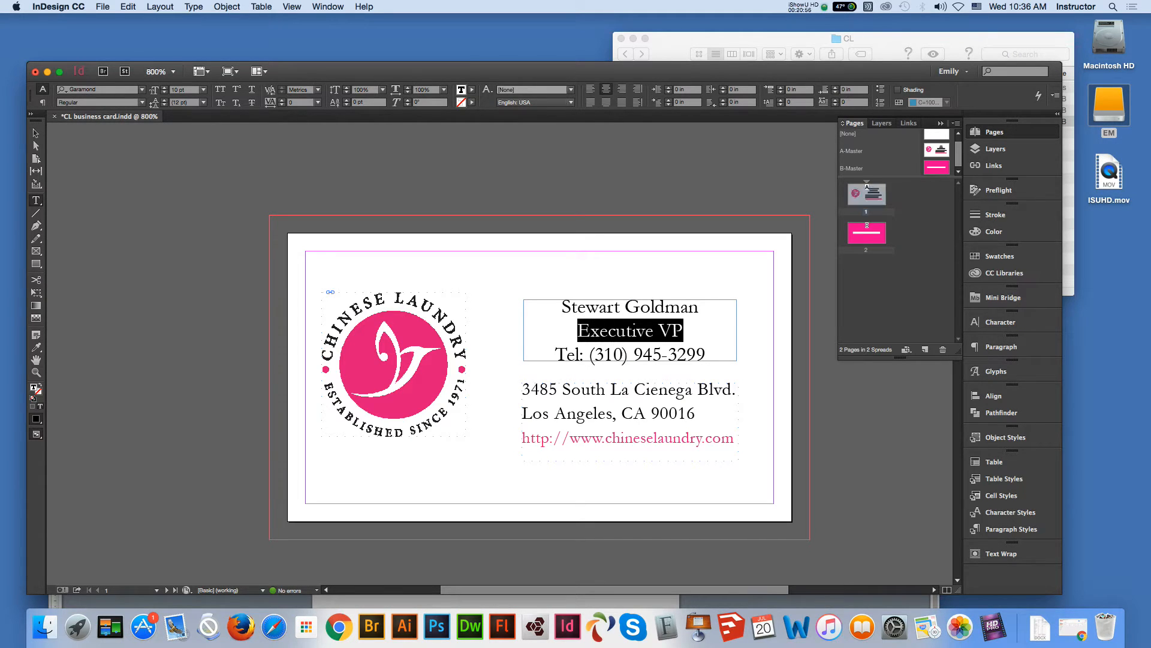
left_click(660, 355)
left_click_drag(685, 330, 578, 330)
left_click(203, 90)
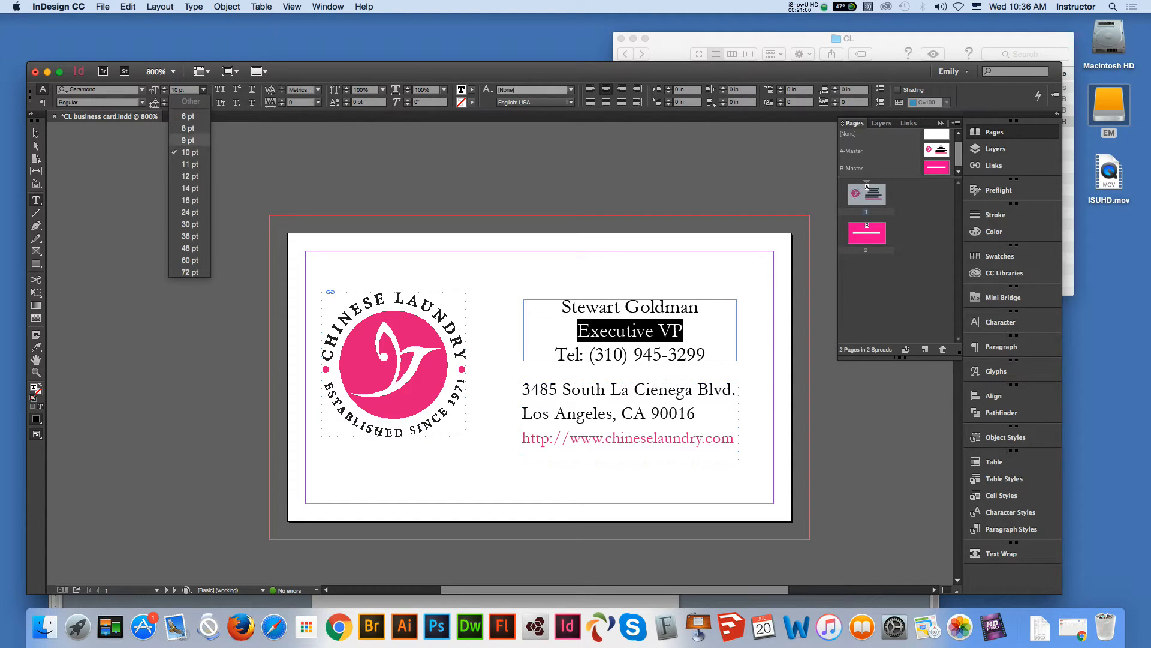
left_click(186, 128)
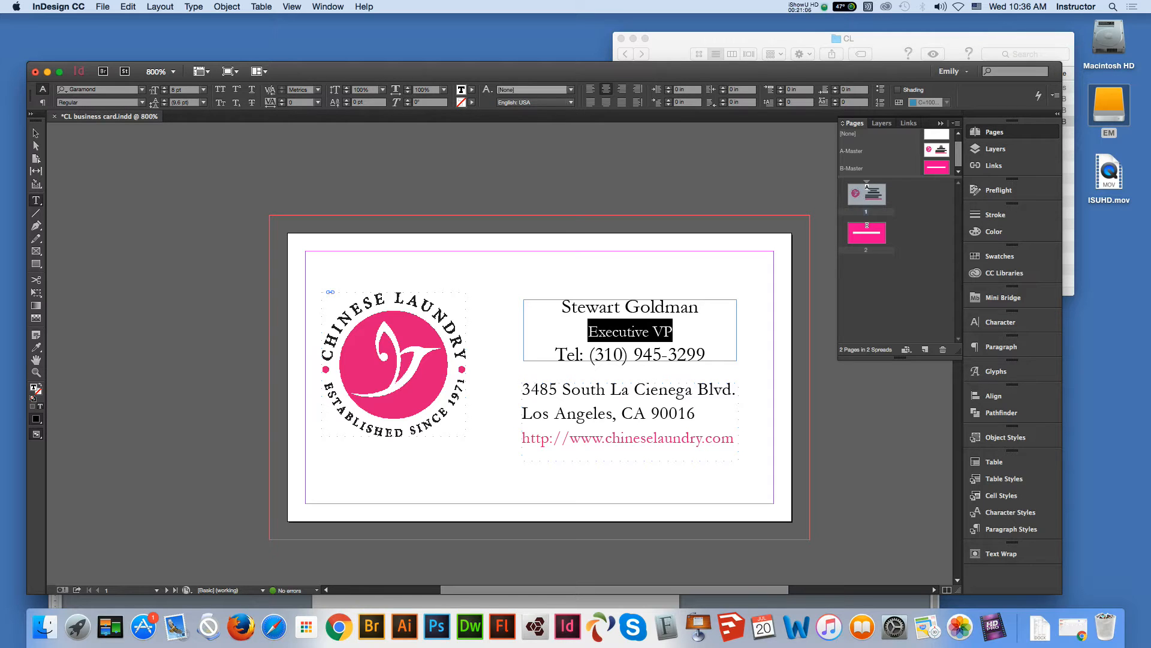
Change the last digit of the telephone number on page 1 to 0 and check the card in presentation mode
left_click_drag(706, 354, 696, 355)
type("0")
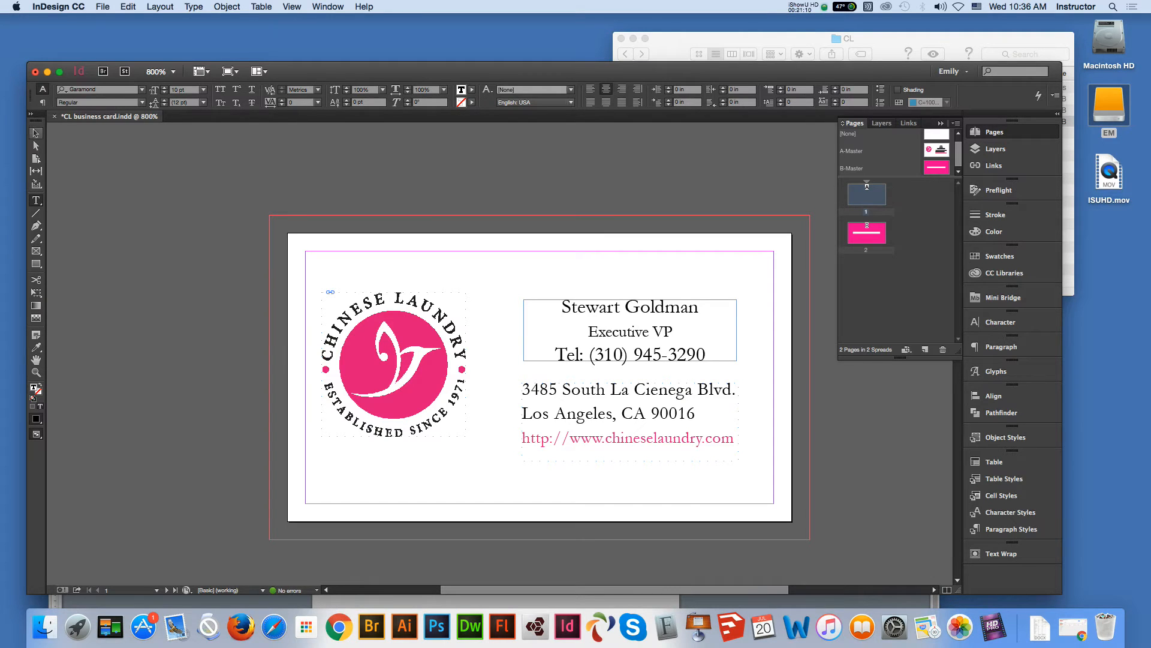
left_click(36, 133)
left_click(157, 191)
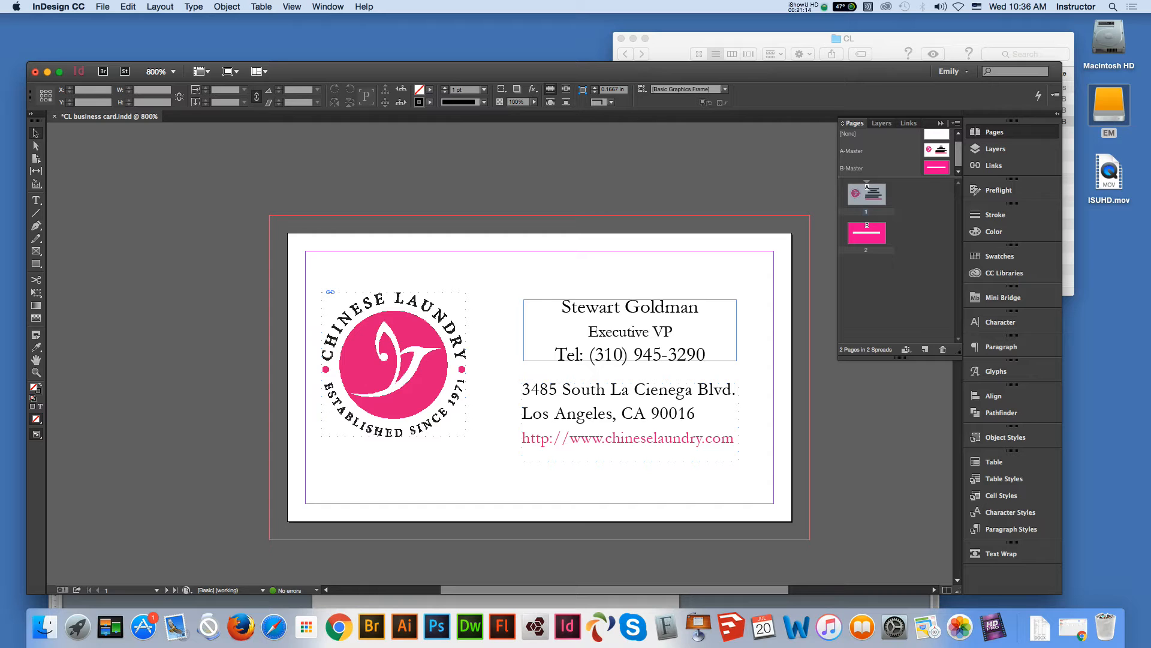
key("shift+w")
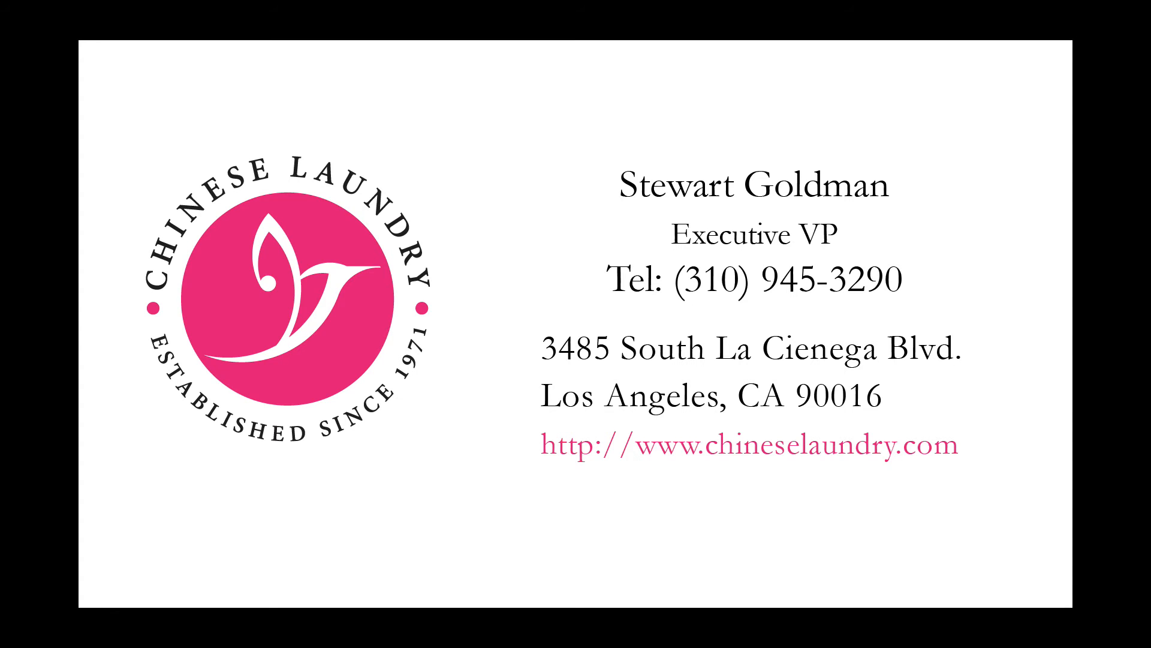
key("w")
key("shift+w")
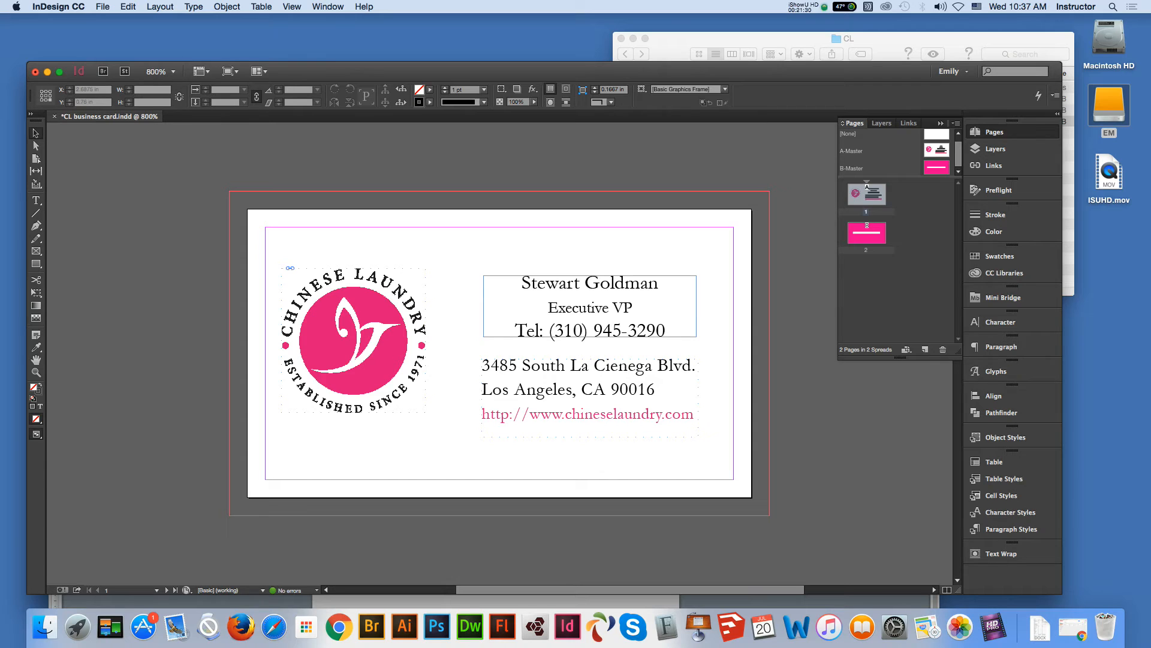
key("t")
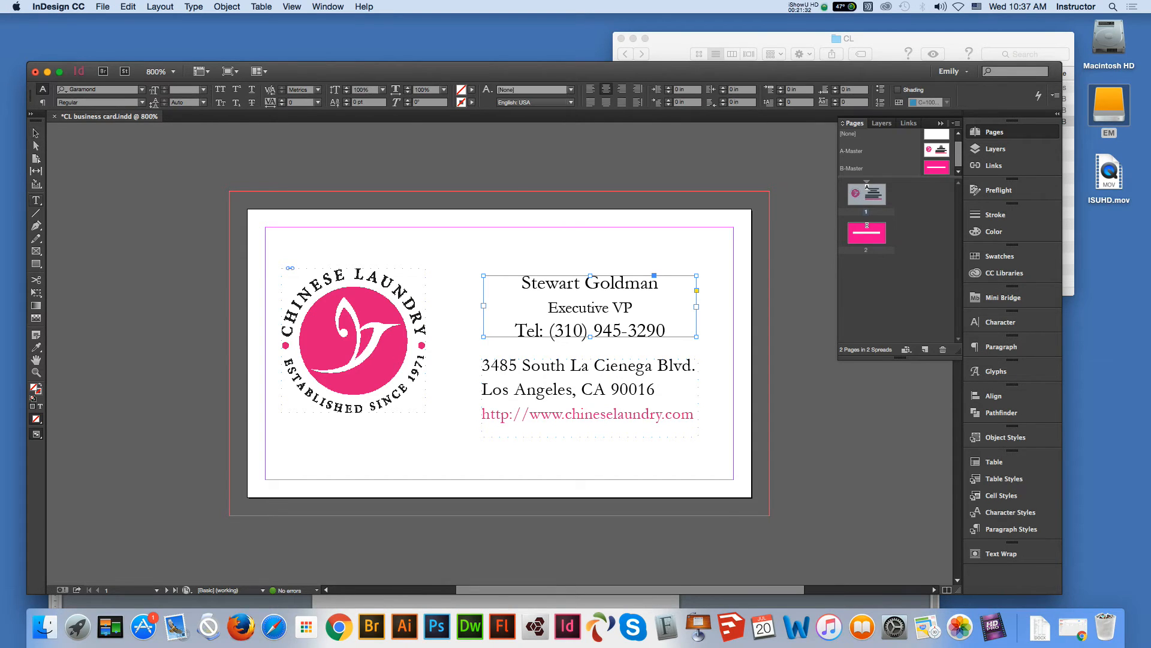
left_click(573, 306)
left_click(36, 133)
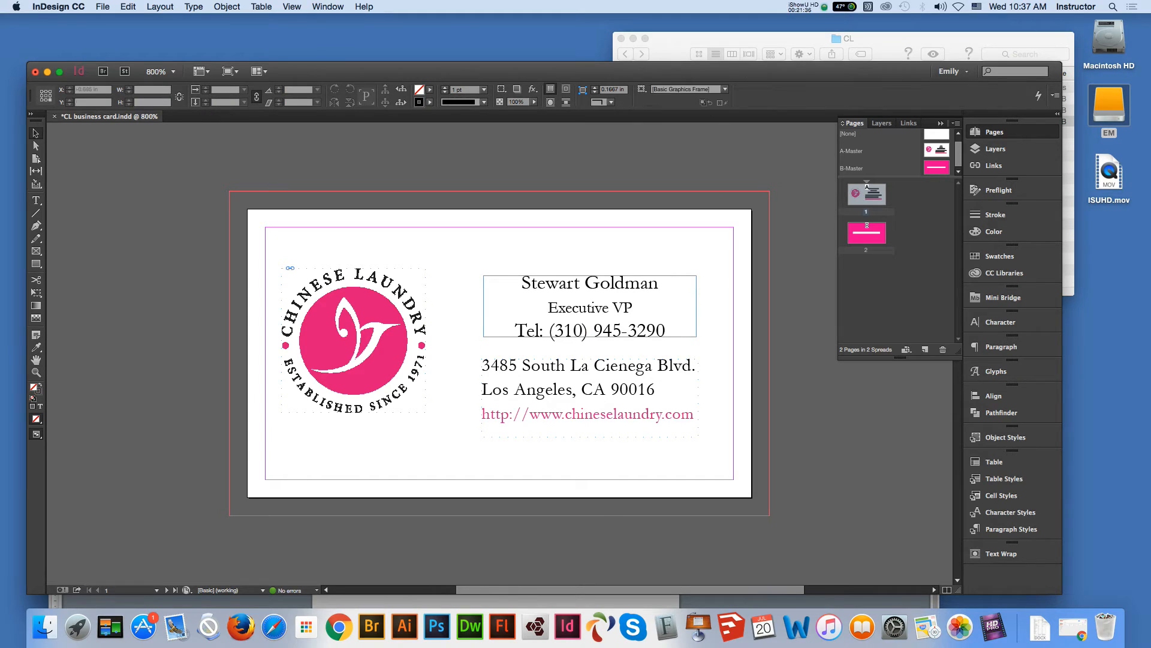
left_click(36, 201)
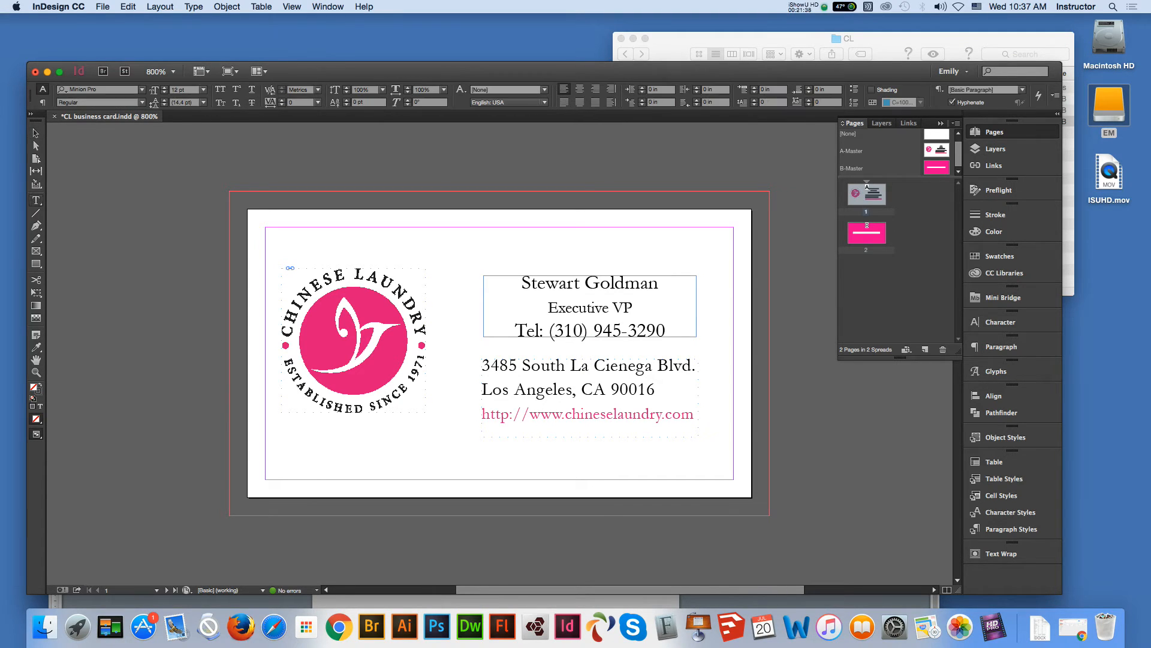
left_click(623, 307)
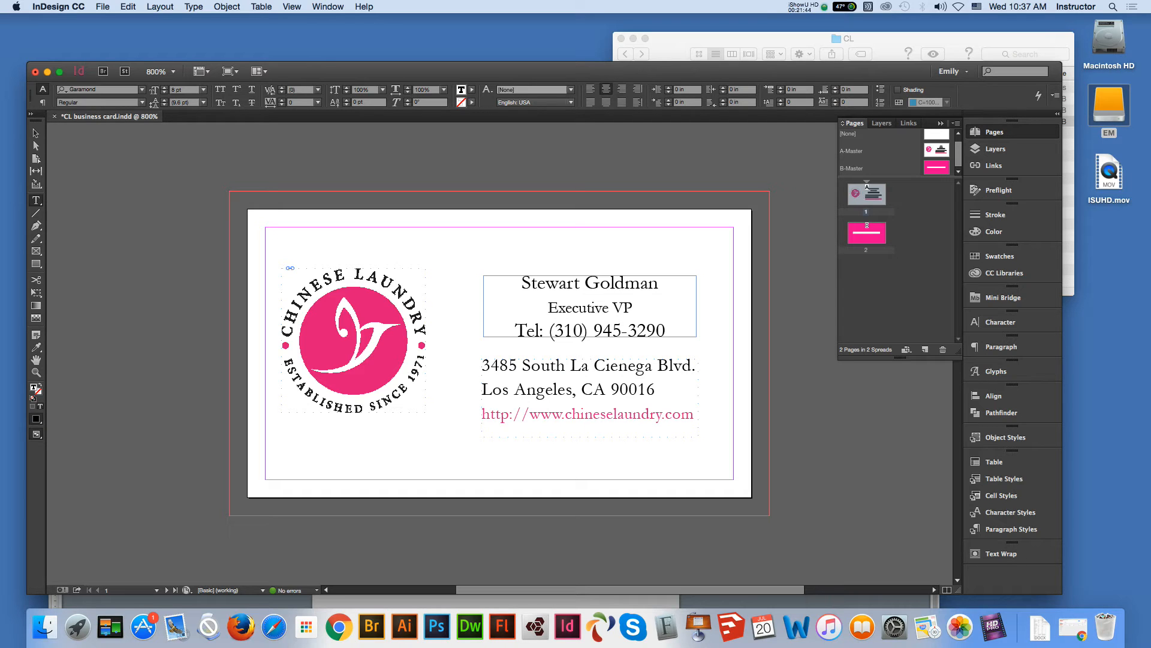
Set the Position placeholder on A-Master to 8 pt and save the document
double_click(935, 150)
left_click_drag(622, 306, 558, 307)
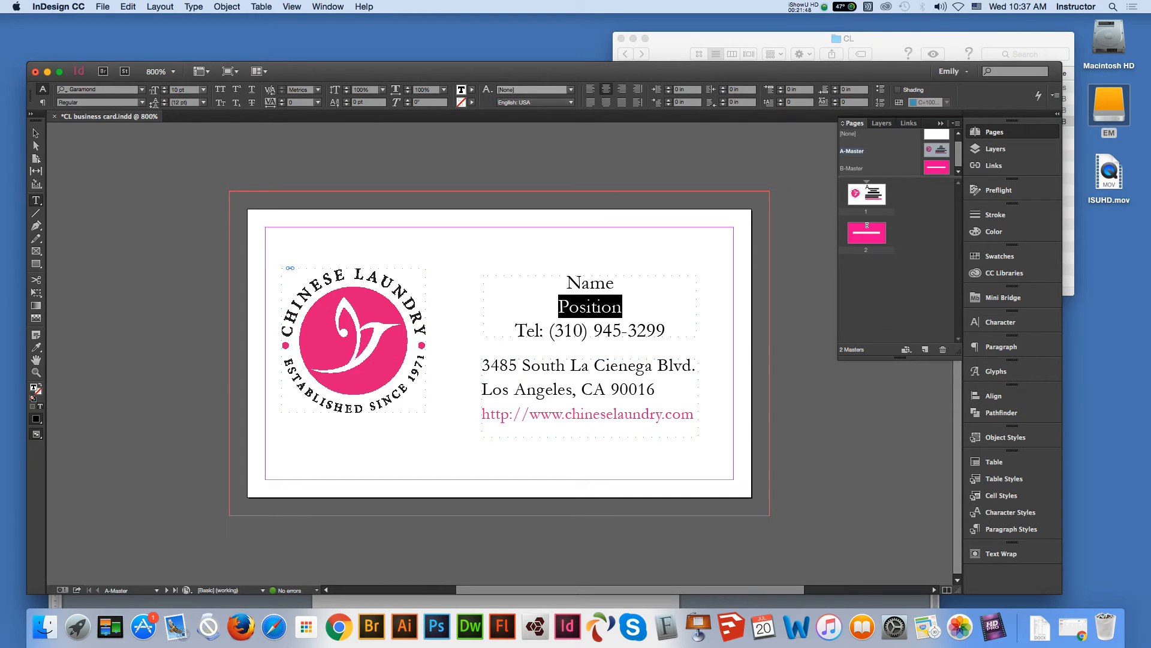
left_click(203, 90)
left_click(186, 127)
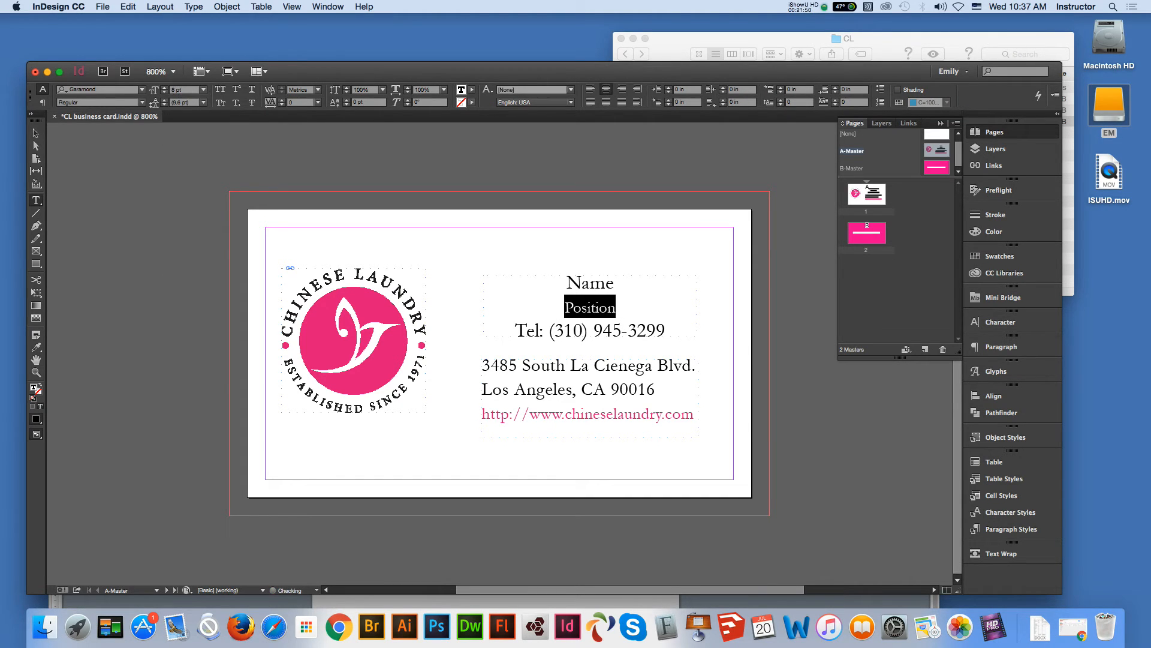
left_click(36, 133)
left_click(159, 201)
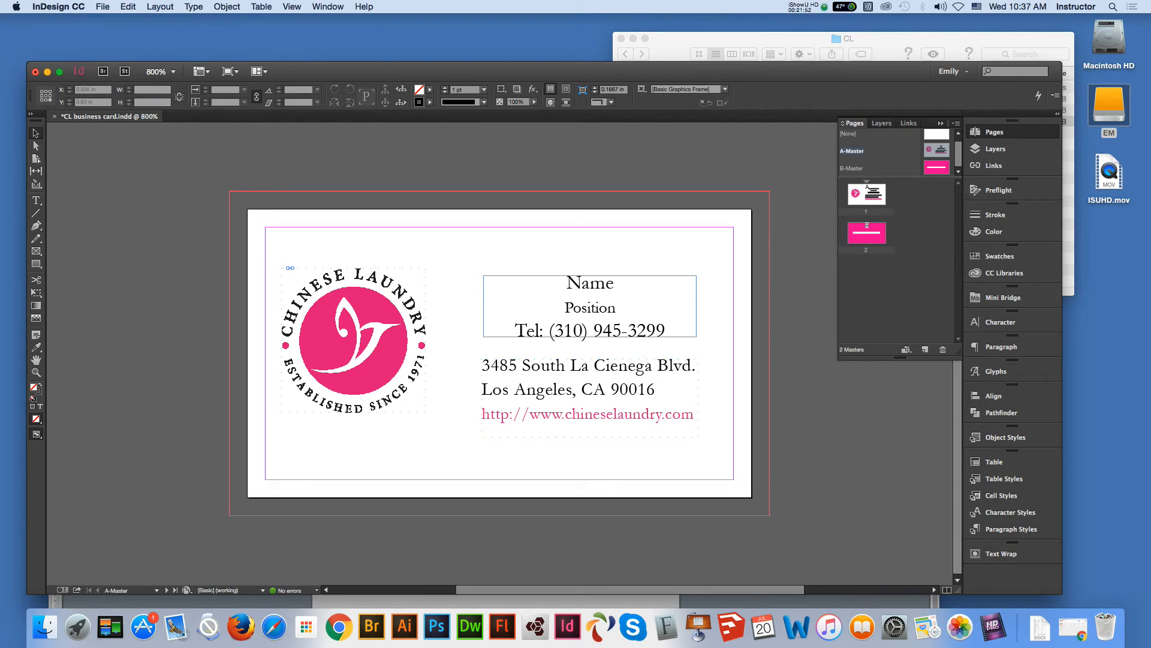
left_click(102, 7)
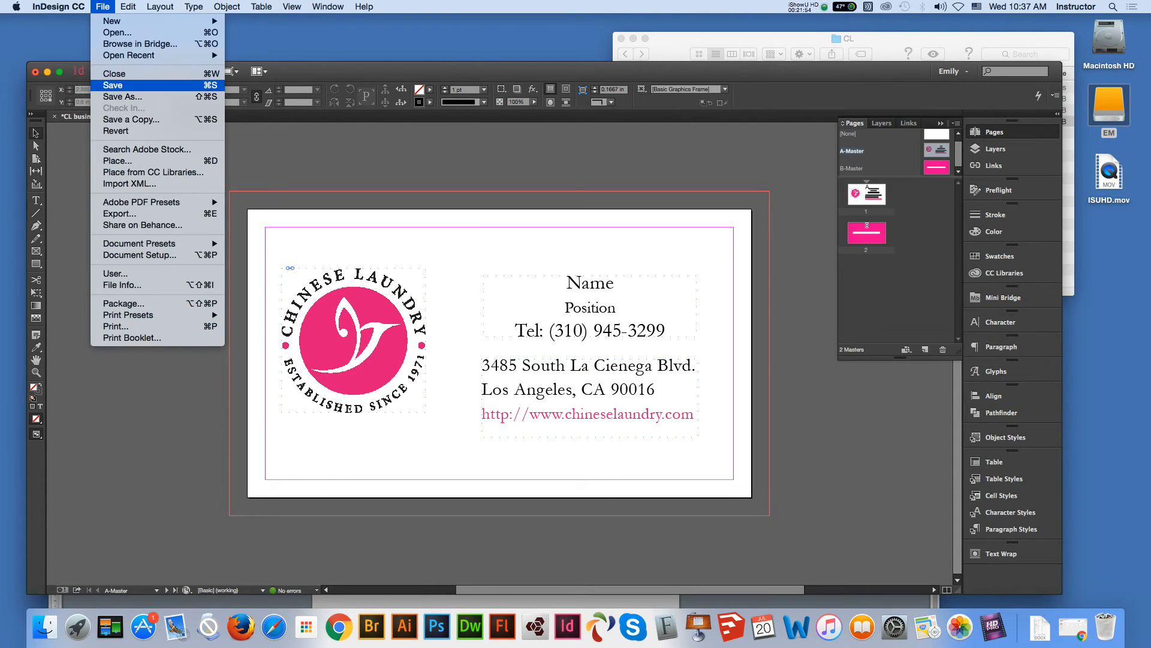
left_click(114, 85)
left_click_drag(867, 188, 868, 189)
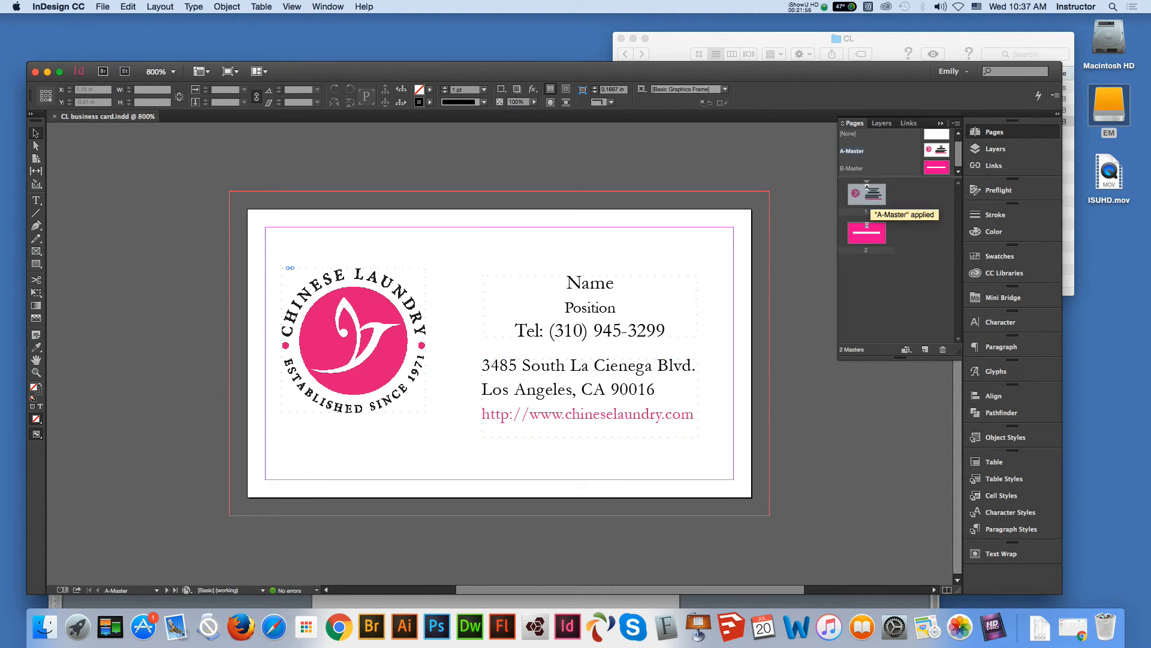
double_click(867, 191)
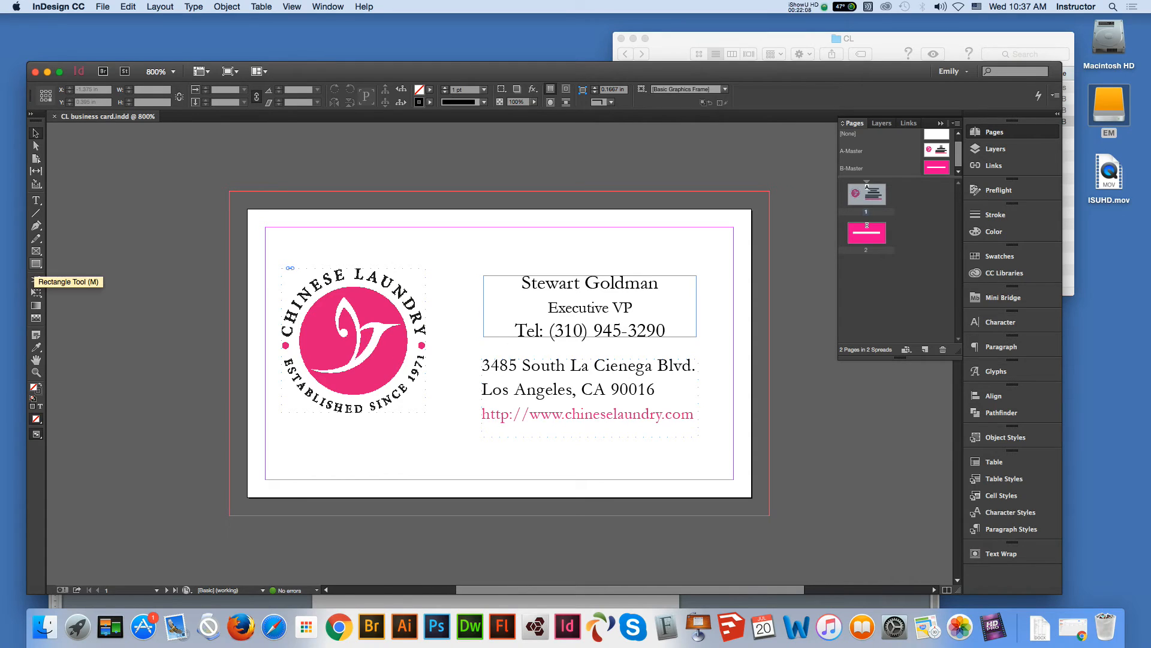
left_click(36, 264)
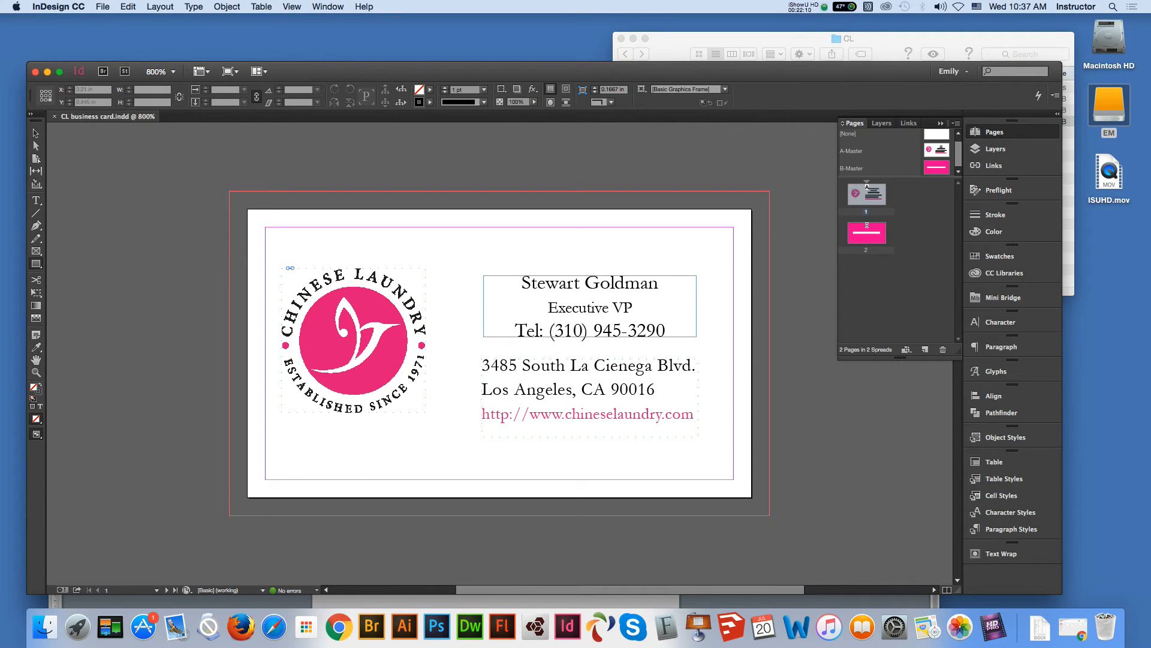
left_click_drag(266, 227, 734, 480)
key("super+z")
Draw a 3.25 by 1.75 in rectangle along the margin guides on A-Master
double_click(937, 150)
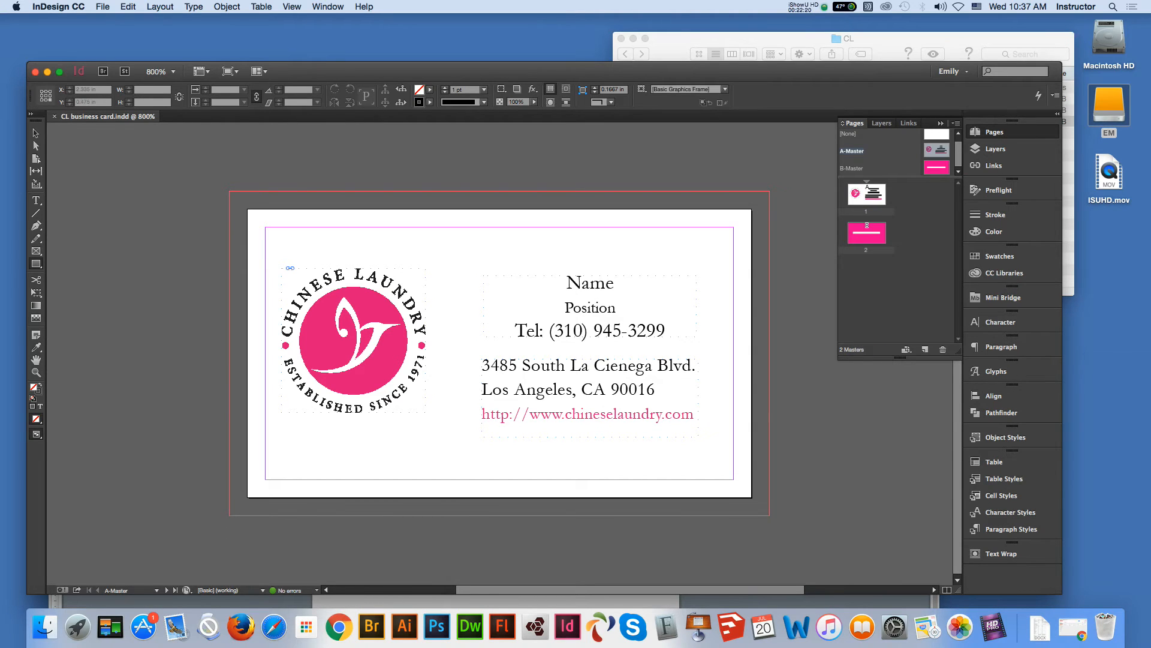
mouse_move(266, 227)
left_mouse_down()
mouse_move(433, 332)
mouse_move(587, 411)
mouse_move(699, 450)
mouse_move(734, 480)
left_mouse_up()
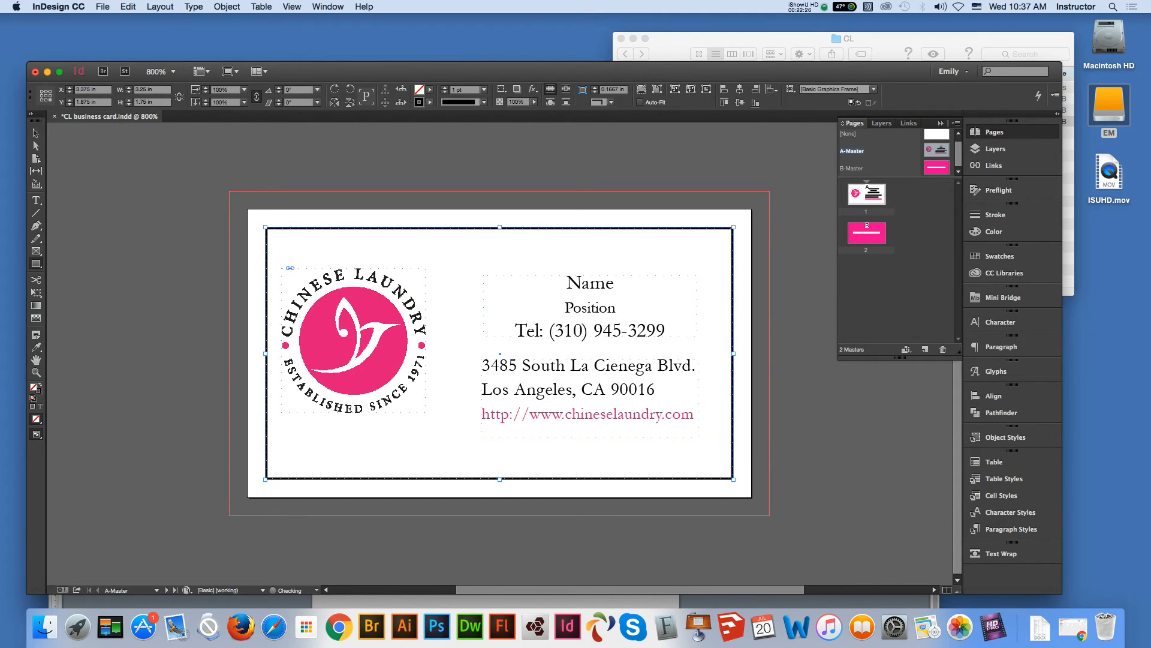
Give the rectangle border on A-Master a C=0 M=100 Y=0 K=0 stroke with a weight of 0.5 pt
left_click(484, 102)
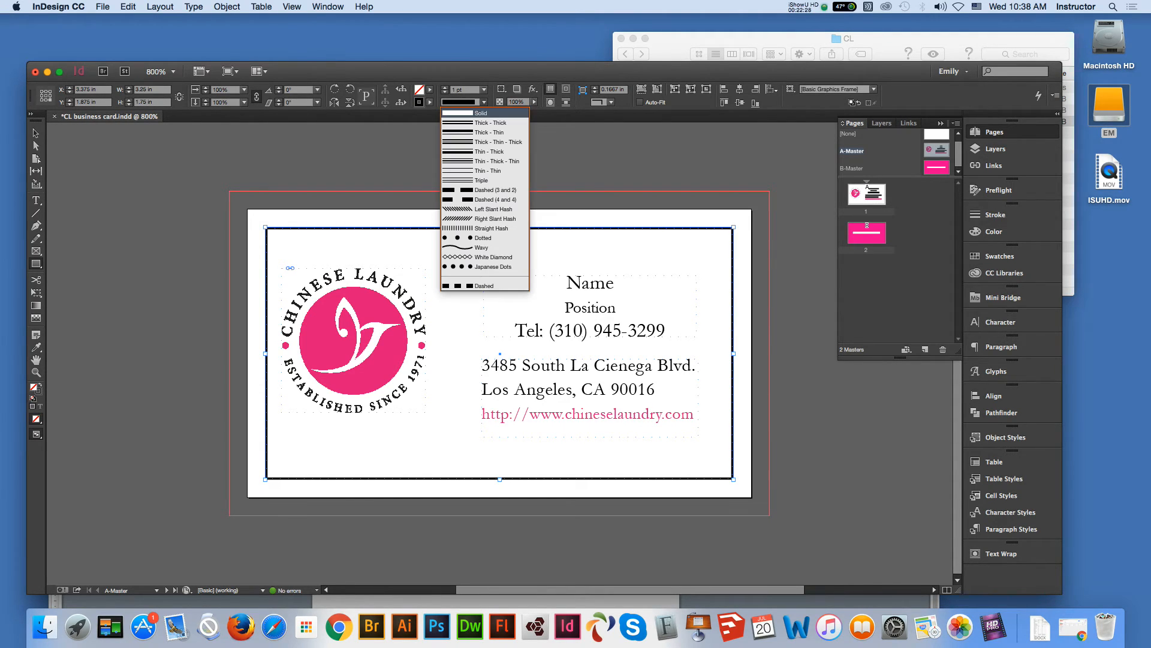
left_click(484, 102)
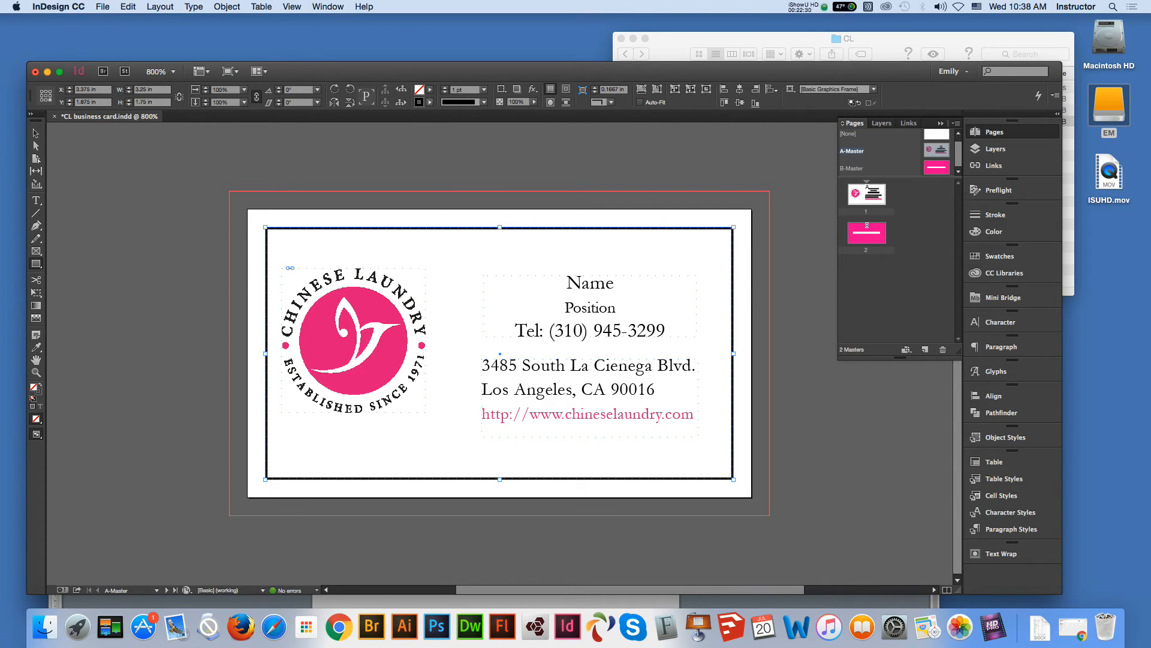
left_click(430, 102)
left_click(354, 187)
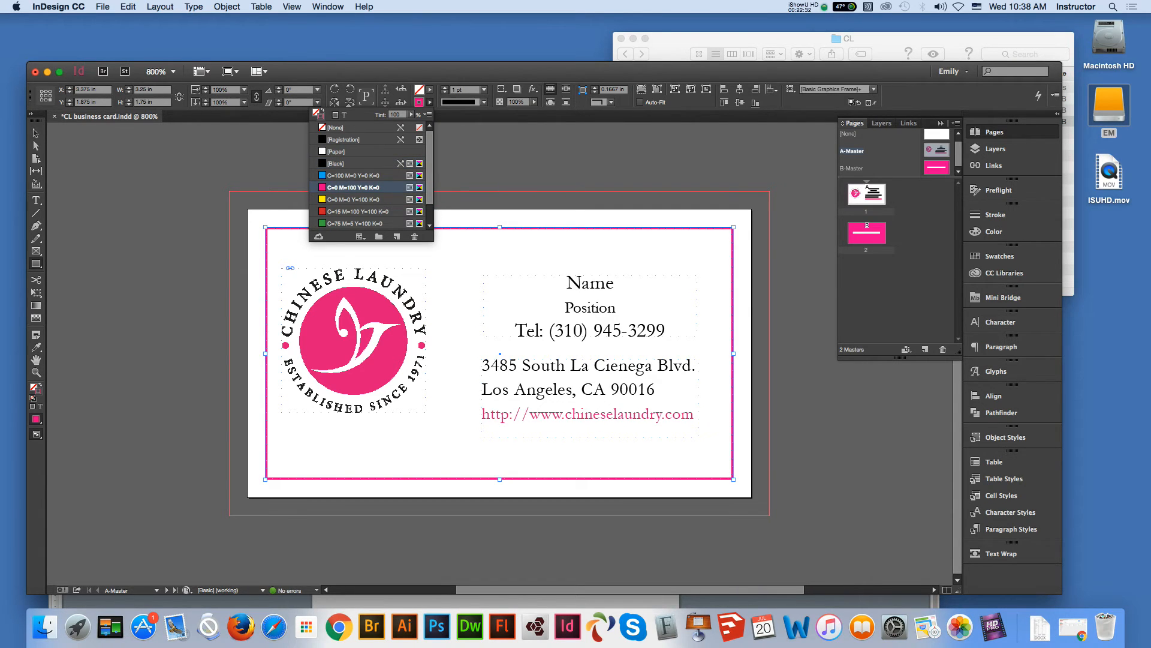
left_click(484, 90)
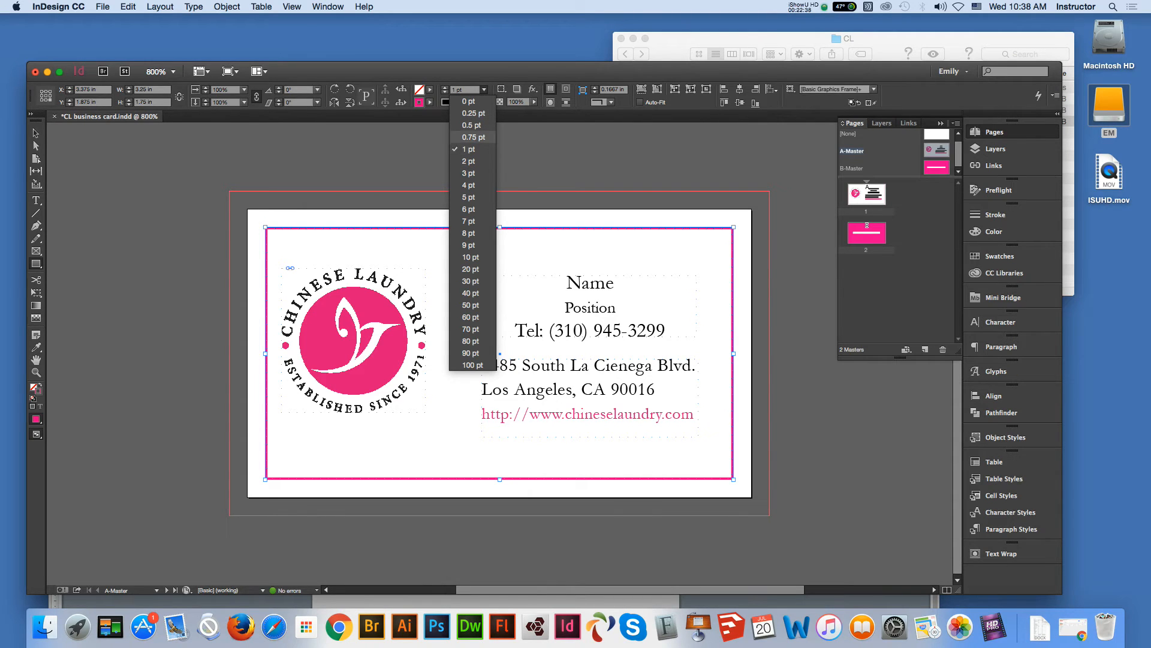
left_click(473, 125)
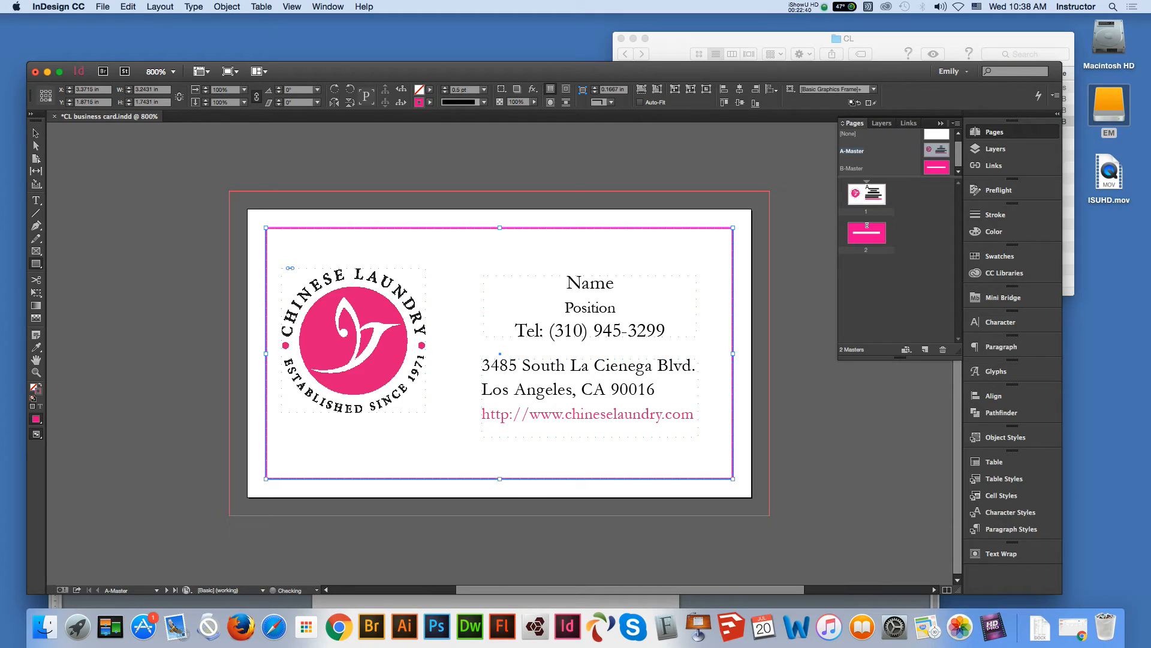
Round all four corners of the border rectangle to a radius of about 0.115 in and preview A-Master in presentation mode
left_click(36, 132)
left_click(733, 242)
left_click_drag(733, 479, 717, 480)
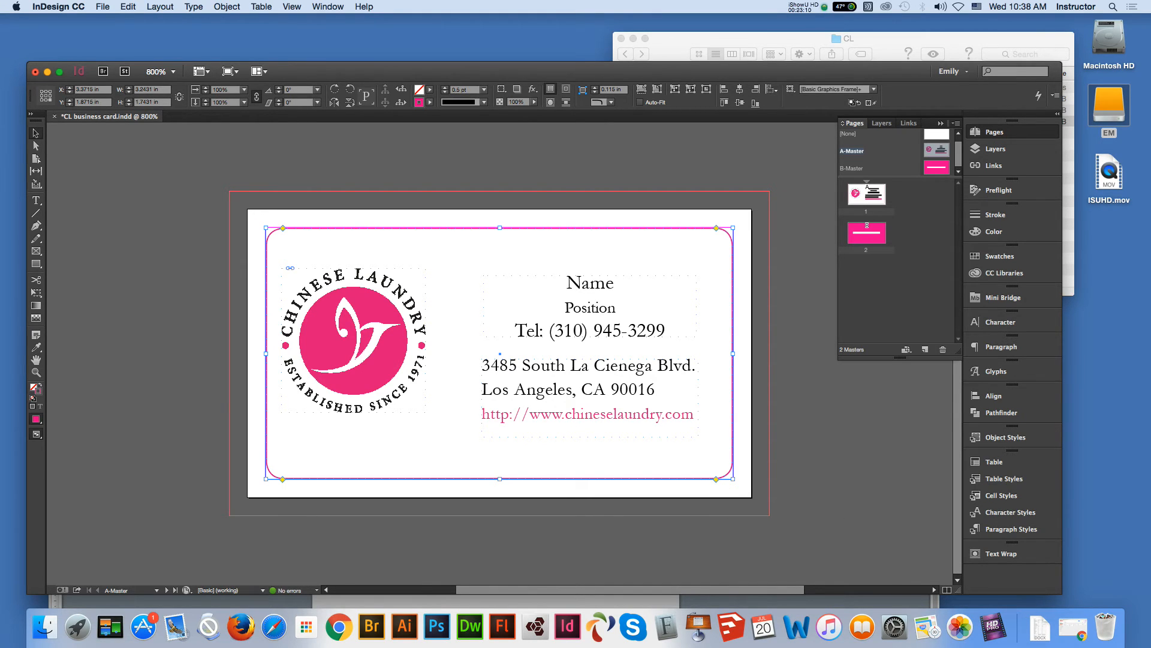
left_click(817, 468)
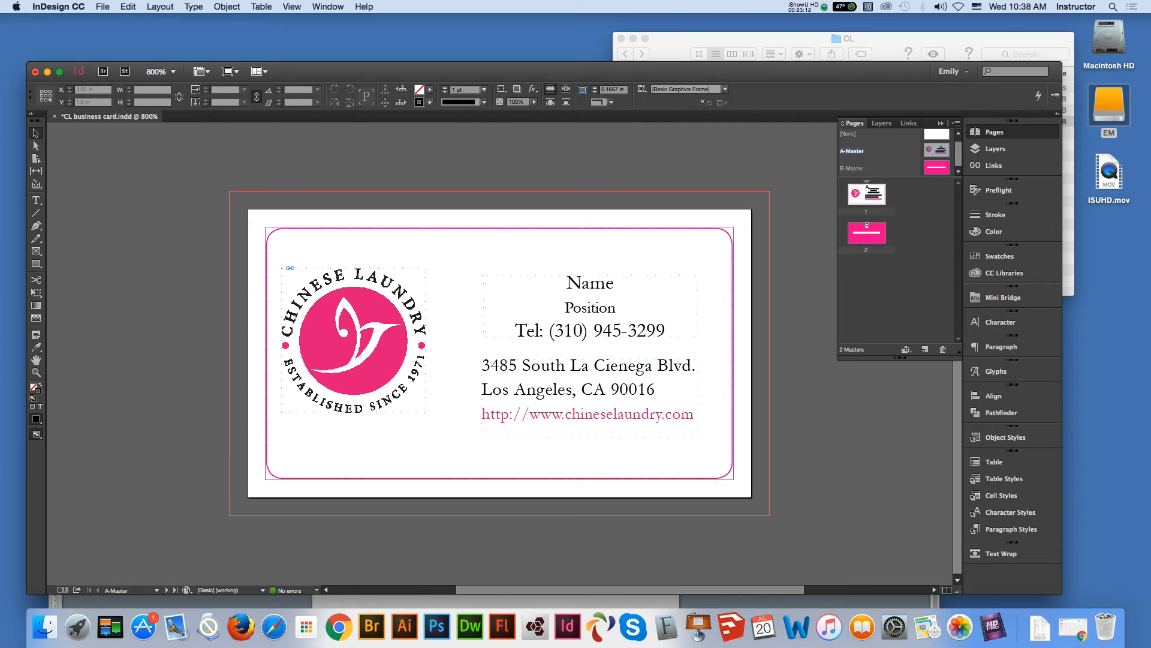
key("shift+w")
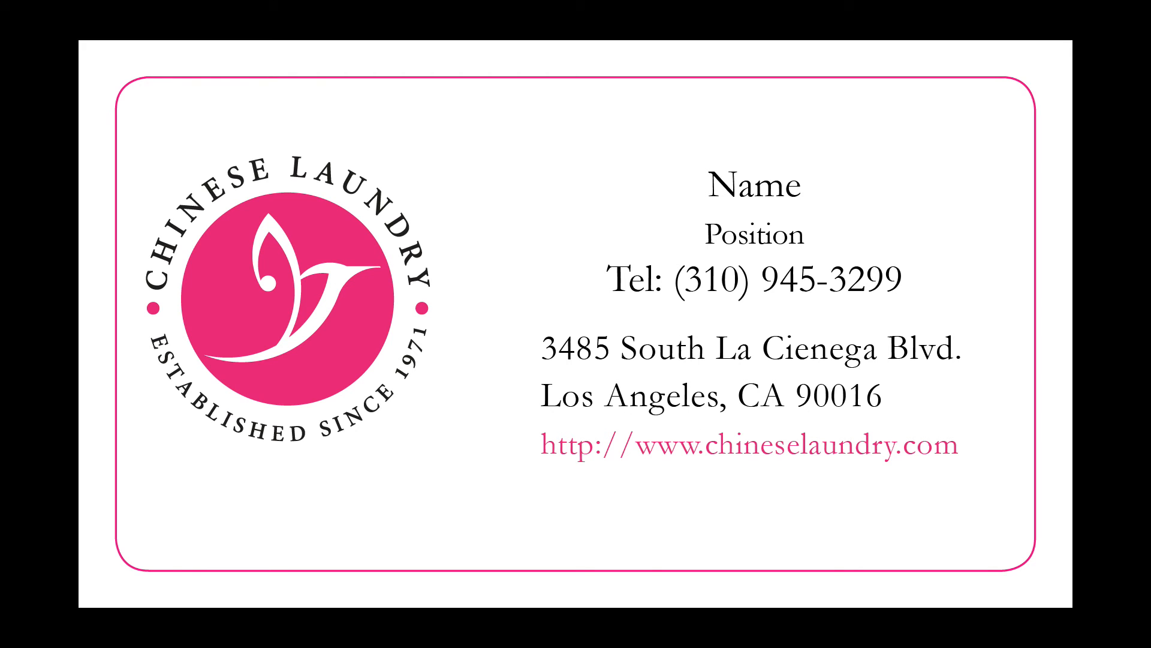
Preview page 1 with its new border in presentation mode and save the document
key("shift+w")
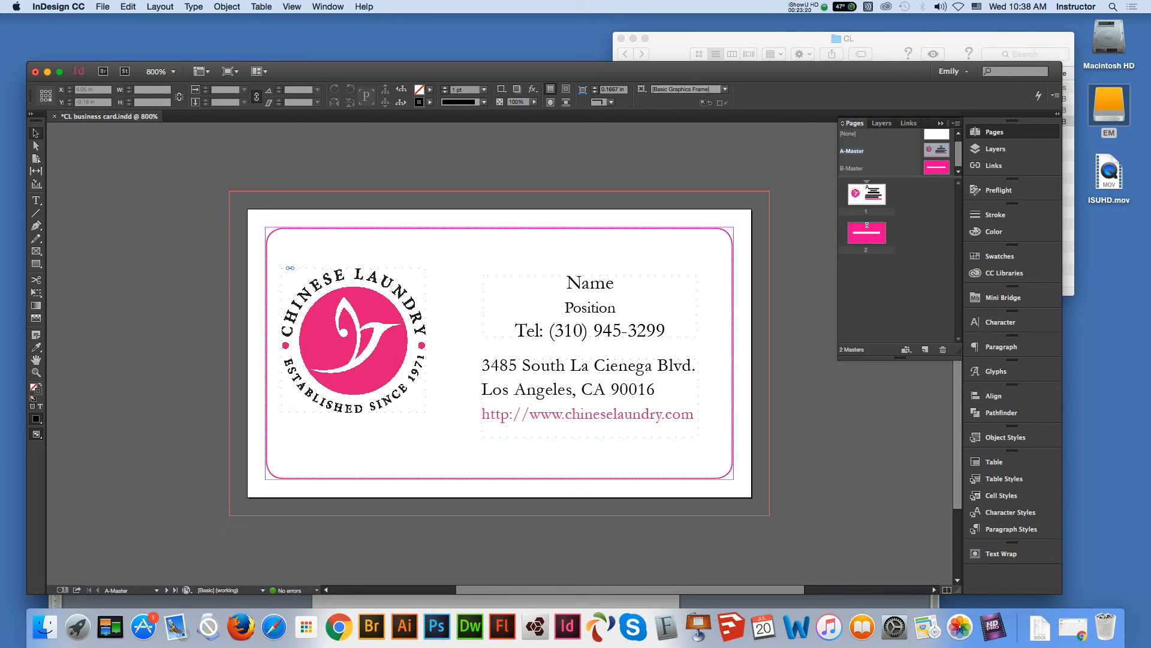
double_click(867, 189)
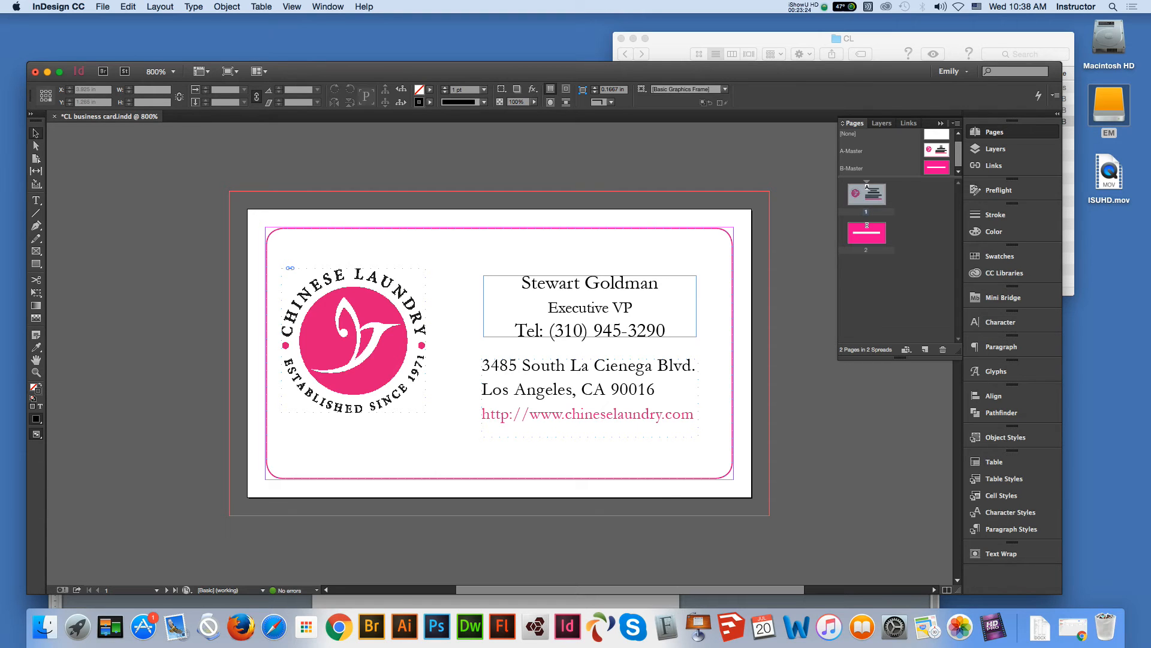
key("shift+w")
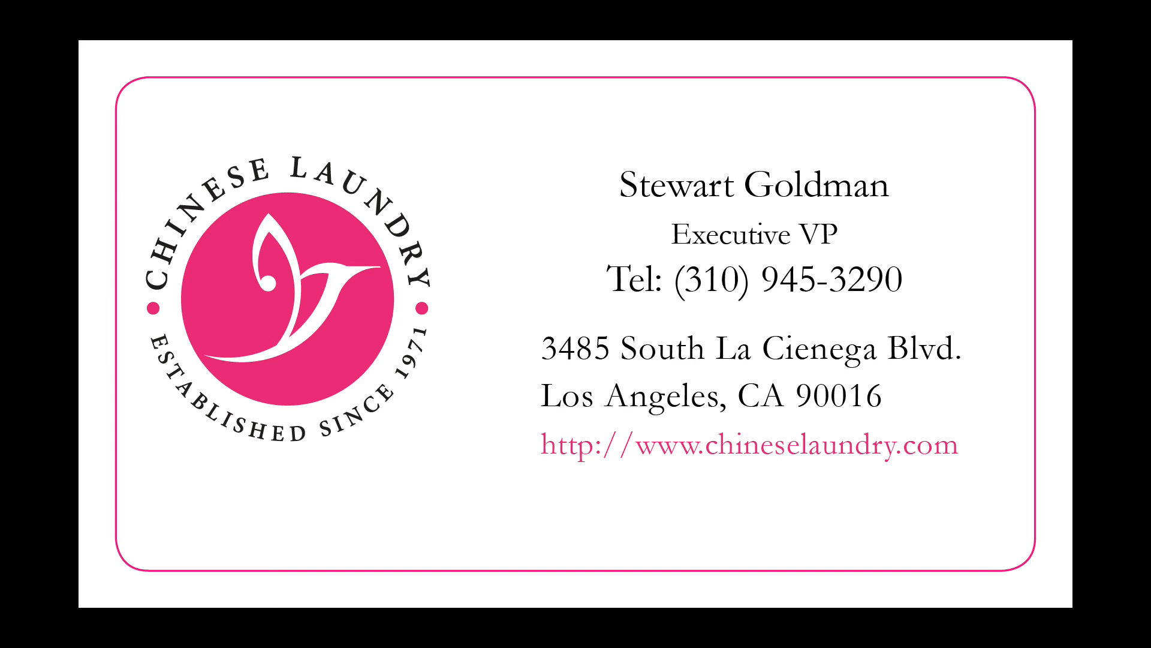
key("Escape")
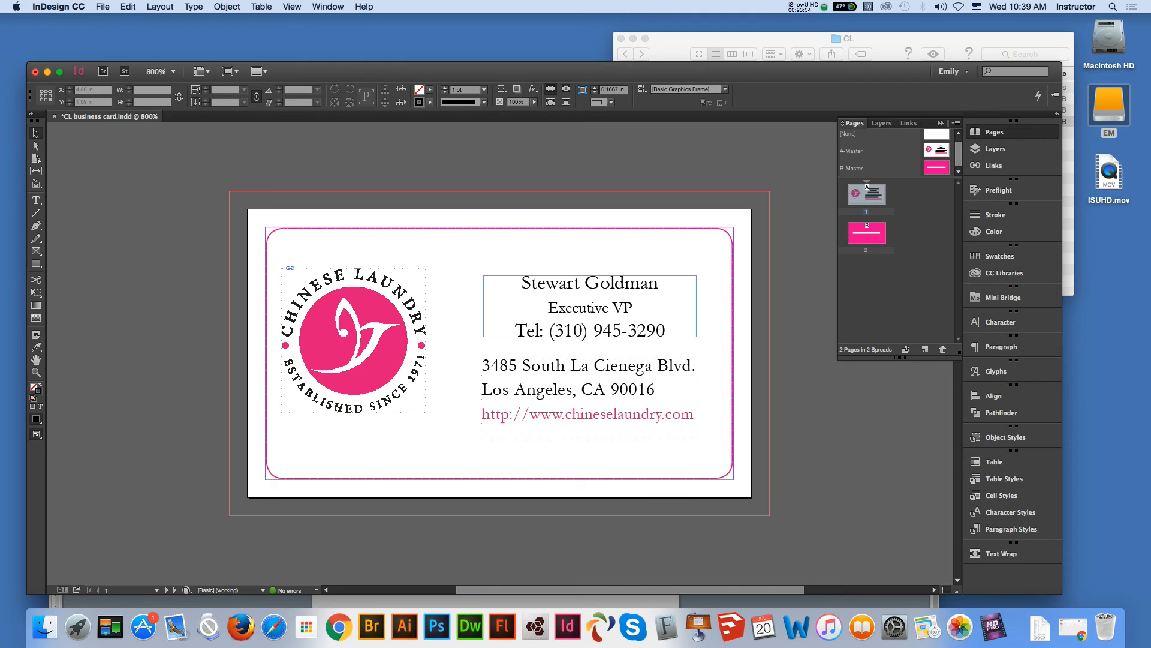
key("super+s")
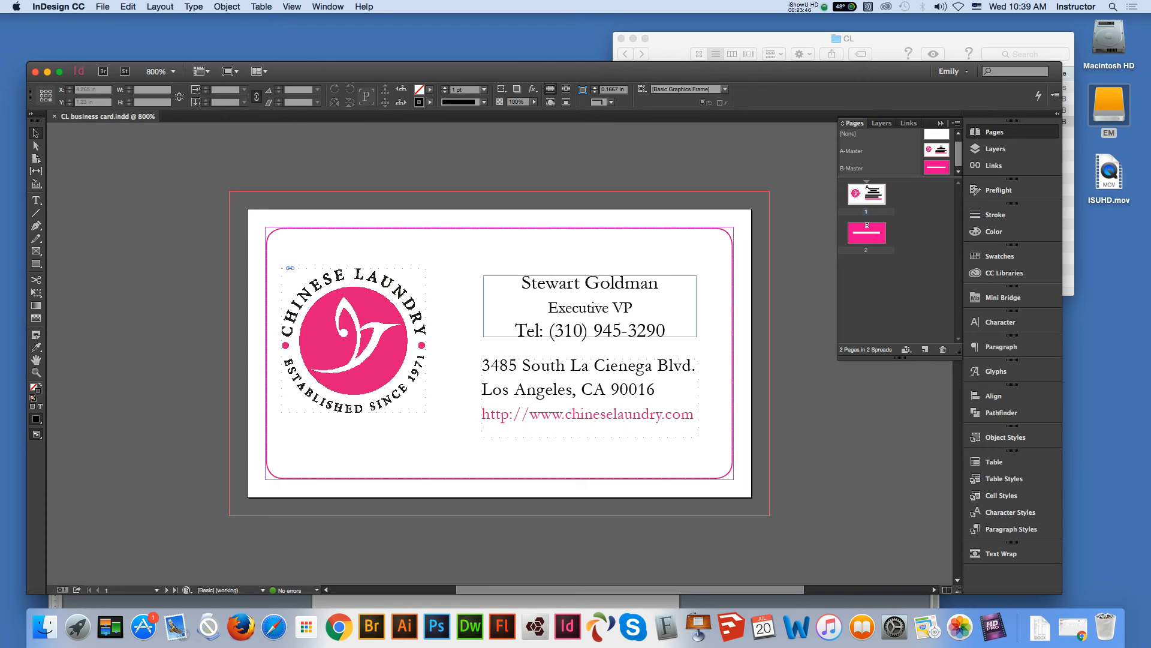
Insert one page after page 1 based on A-Master
left_click(941, 124)
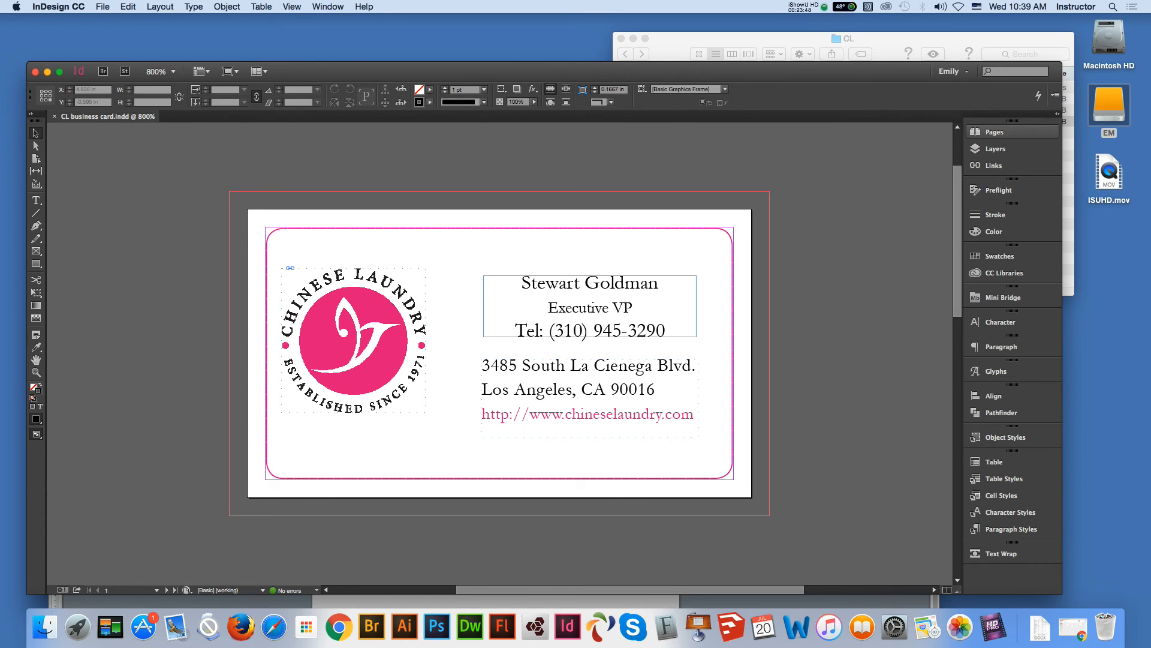
left_click(995, 132)
left_click(955, 123)
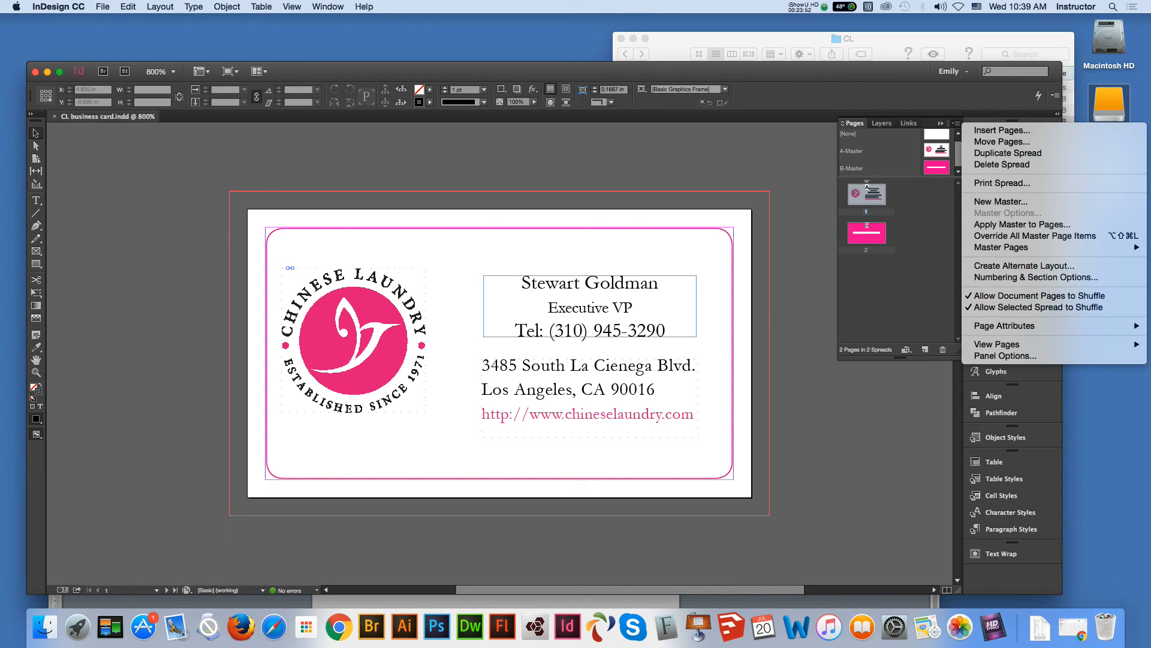
left_click(1002, 130)
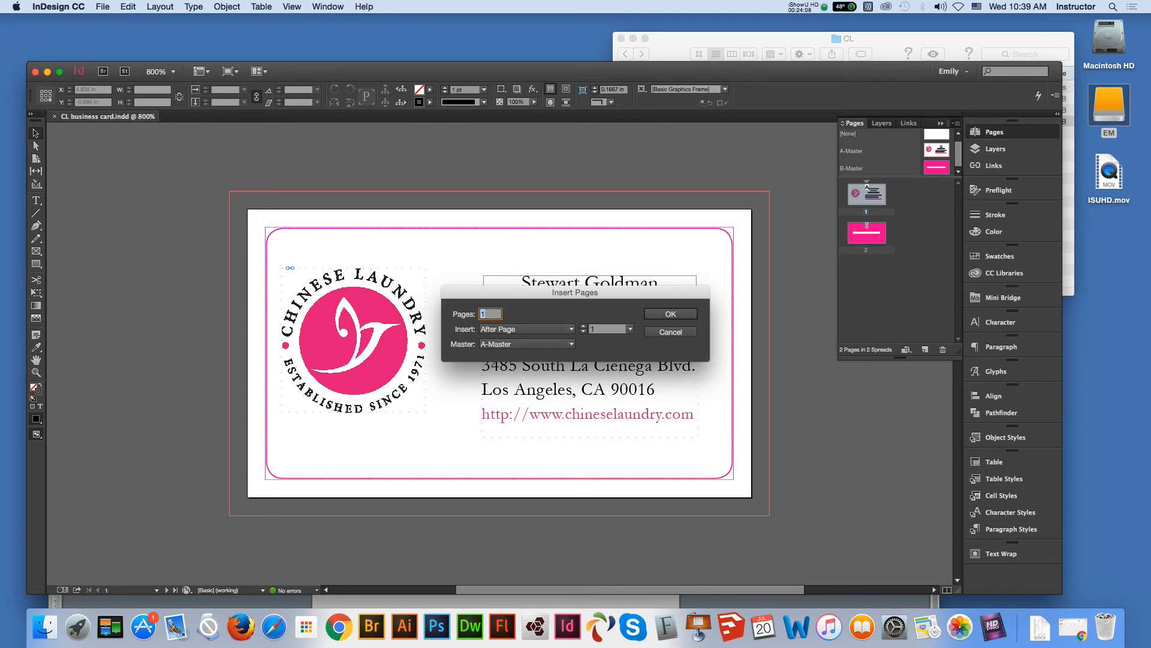
key("Return")
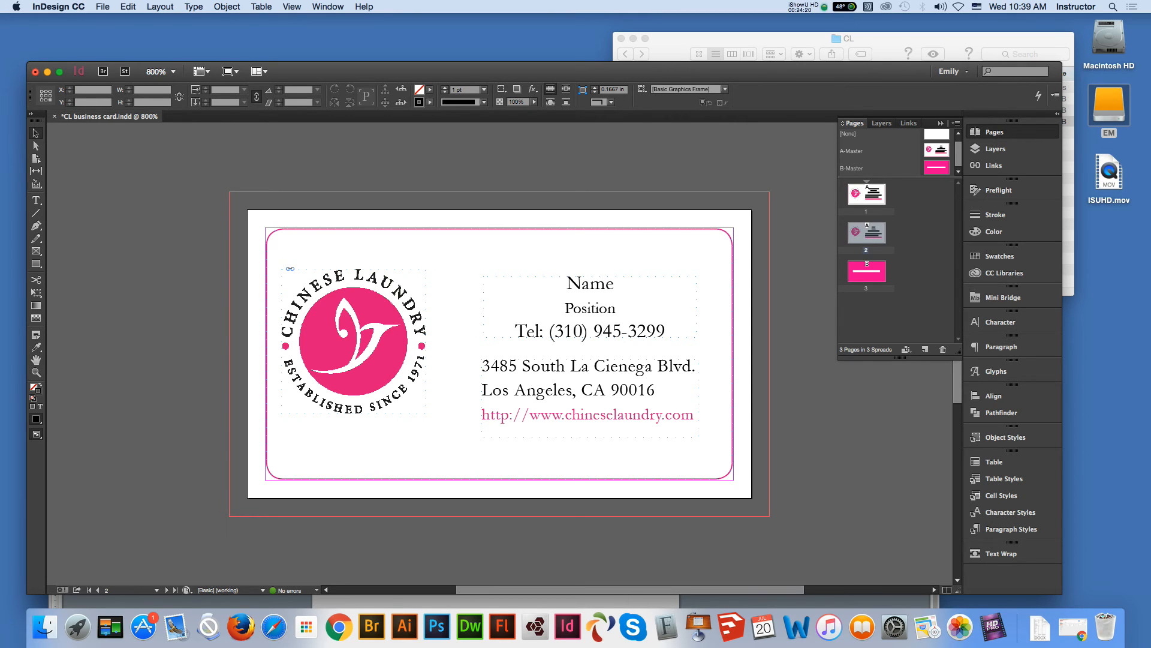
Override the name and position text frame on page 2, and copy the CEO's name from Content.docx in Word
left_click(590, 308, "shift+super")
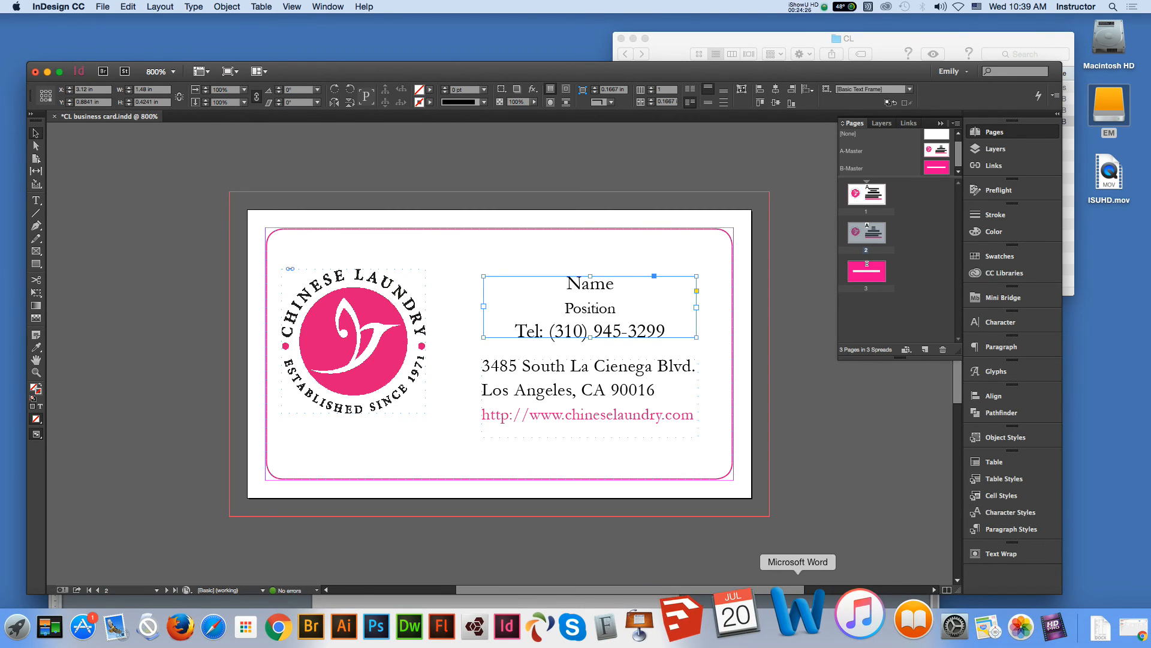
left_click(799, 624)
triple_click(387, 409)
key("super+c")
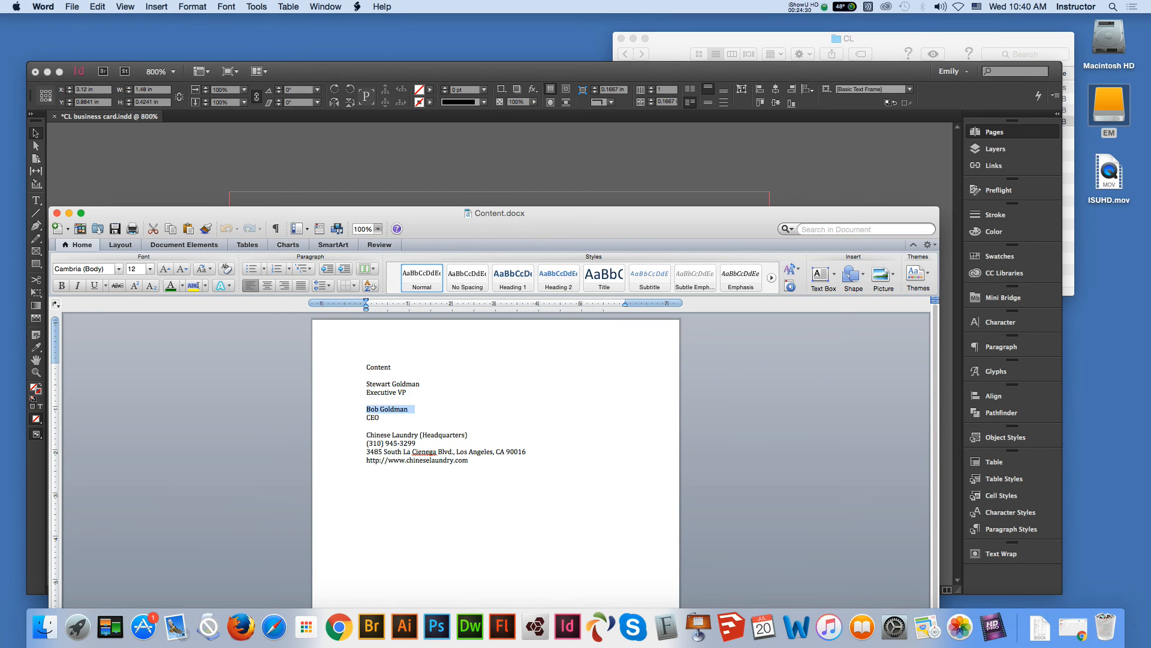
Return to InDesign and replace the Name placeholder on page 2 with the copied employee name
key("super+Tab")
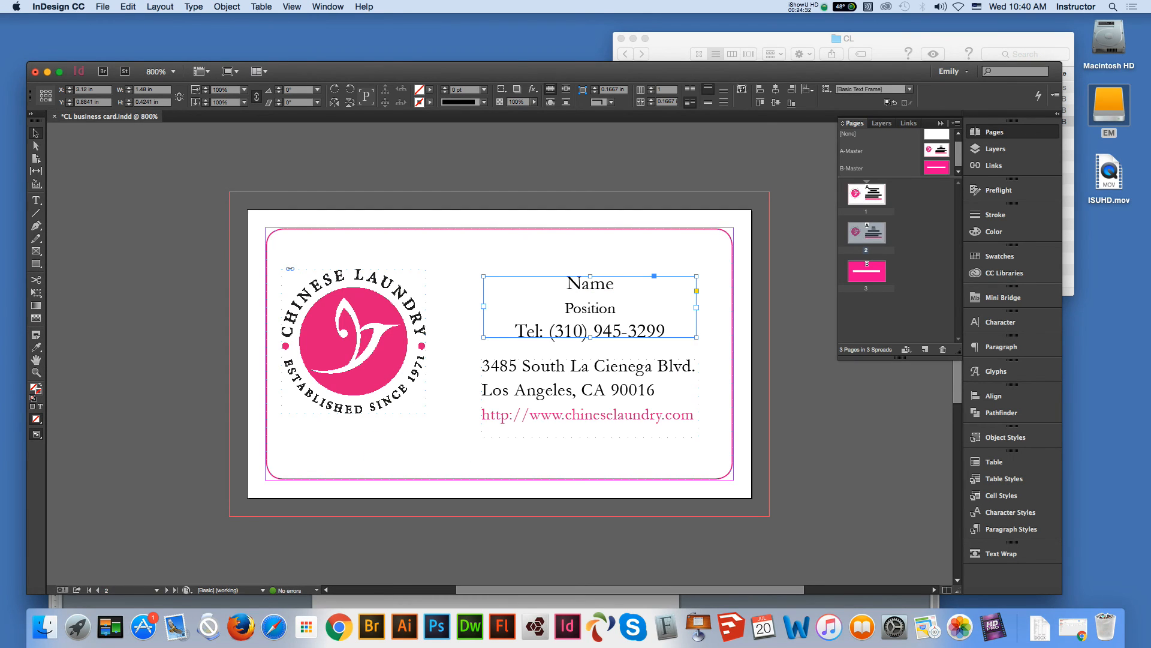
double_click(614, 285)
left_click_drag(615, 284, 566, 284)
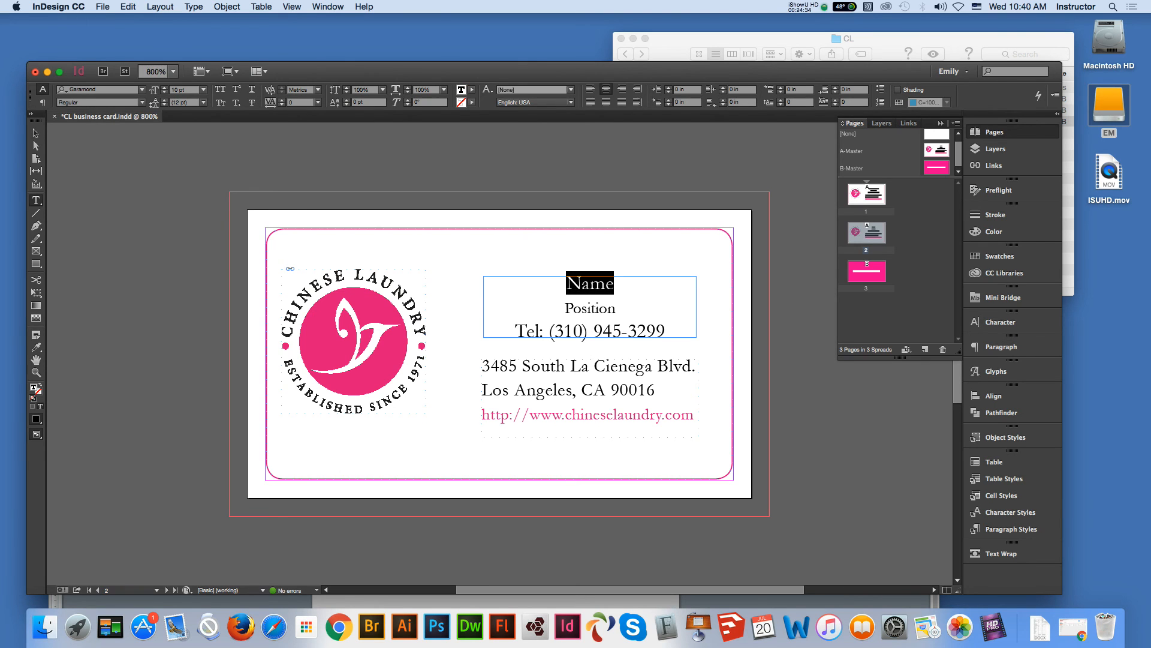
left_click(128, 7)
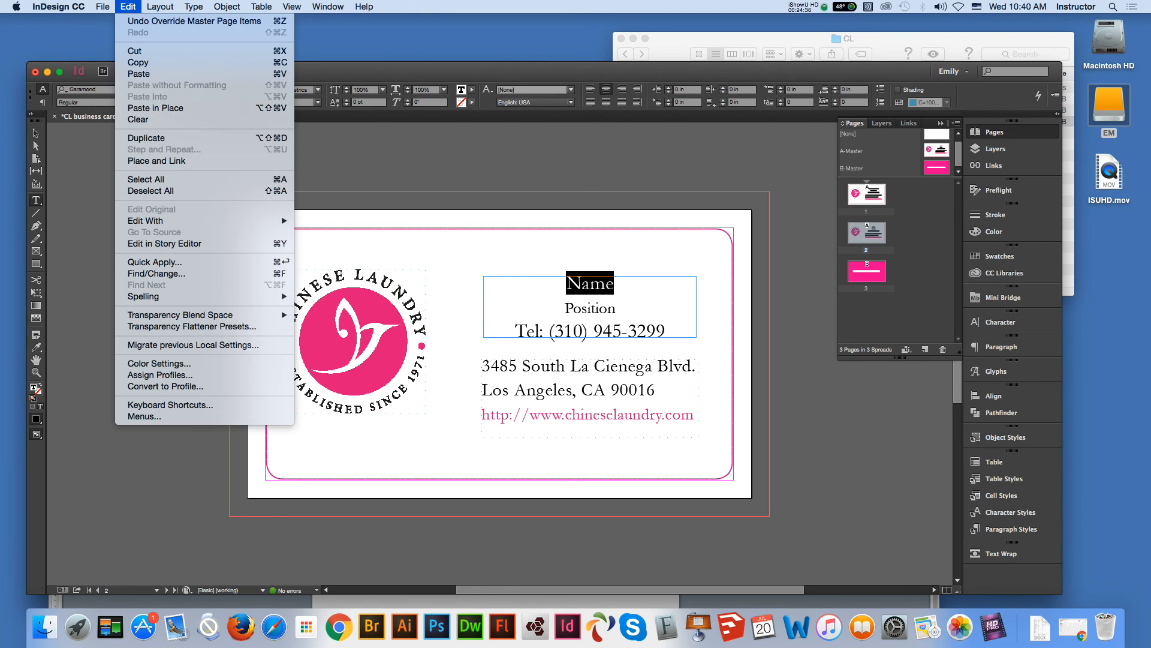
key("super+v")
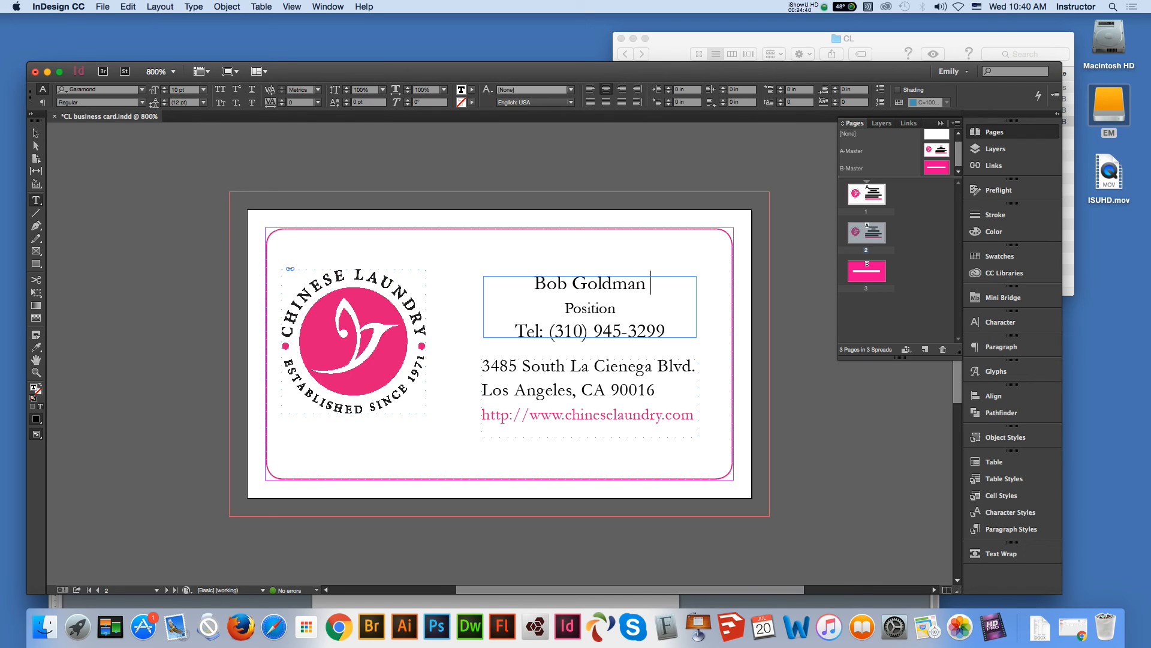
Replace the Position placeholder on page 2 with CEO and save the document
key("Down")
key("shift+Left")
key("shift+Left")
key("shift+Left")
key("shift+Left")
key("shift+Left")
key("shift+Left")
key("shift+Left")
key("shift+Left")
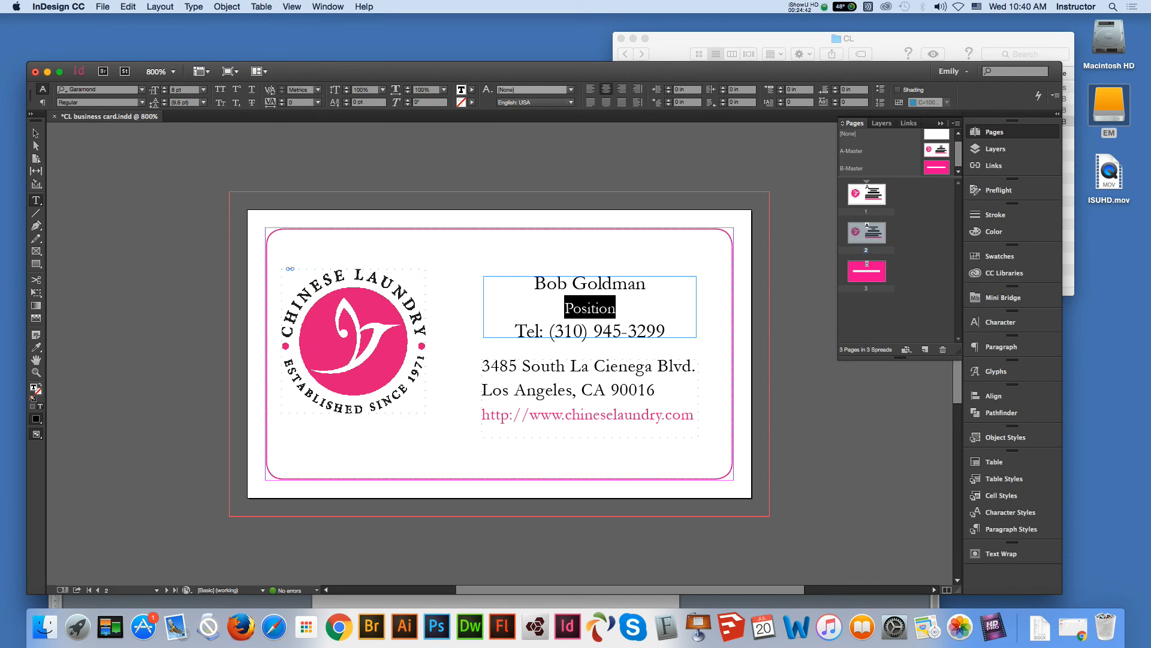
type("CEO")
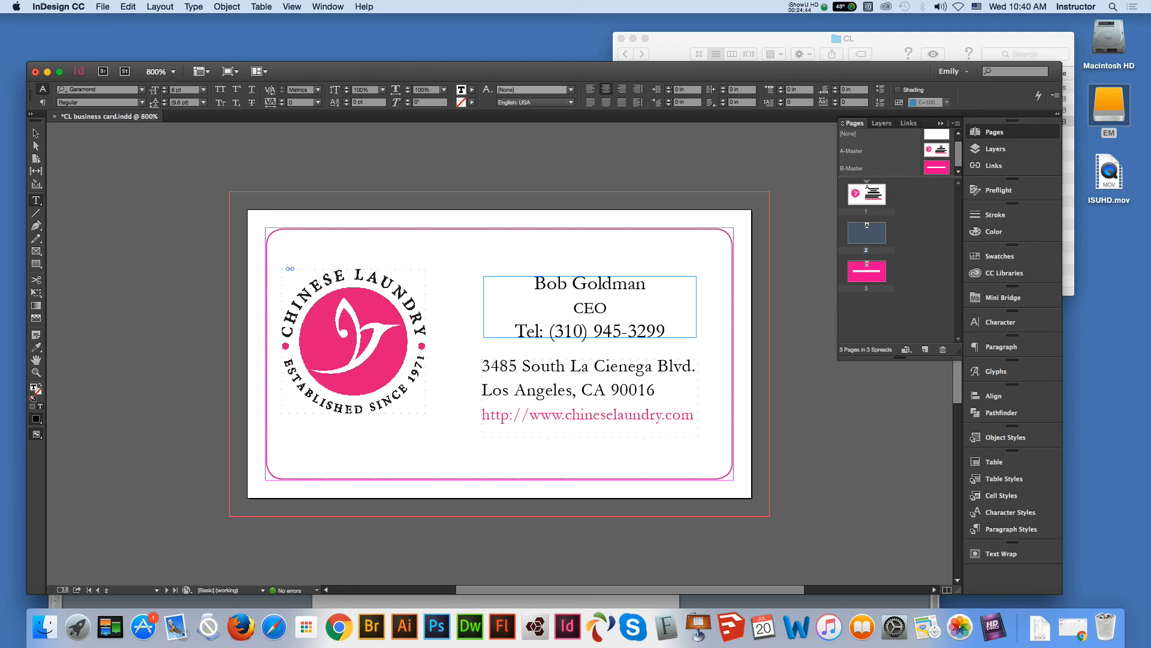
key("Escape")
key("shift+super+a")
left_click(102, 7)
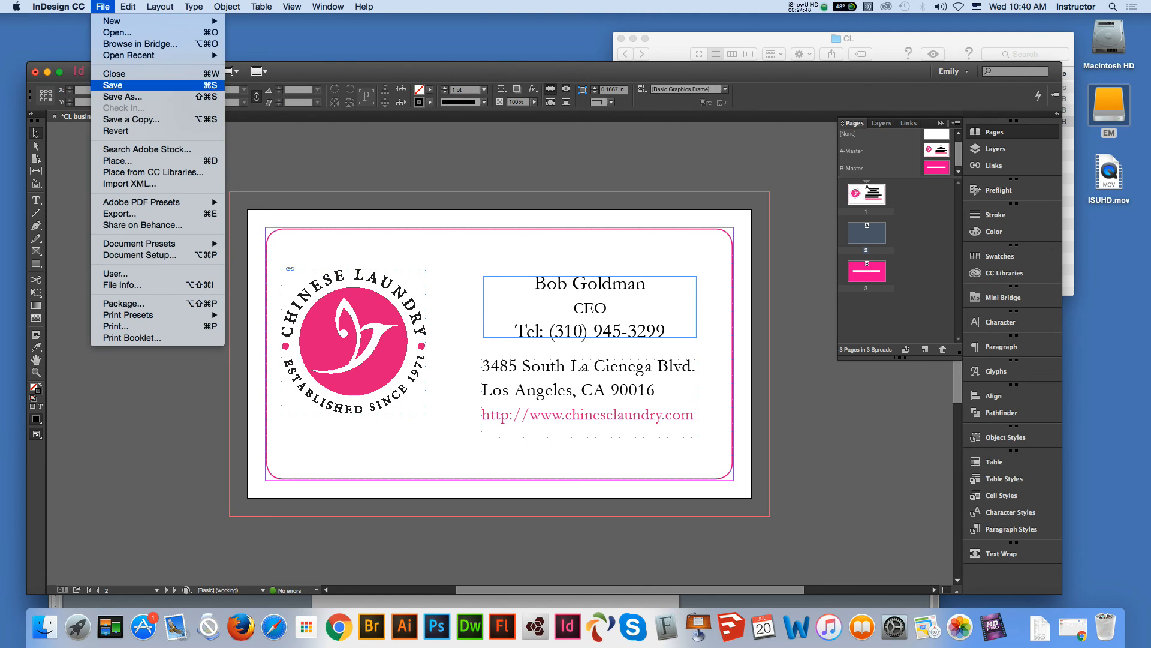
left_click(113, 85)
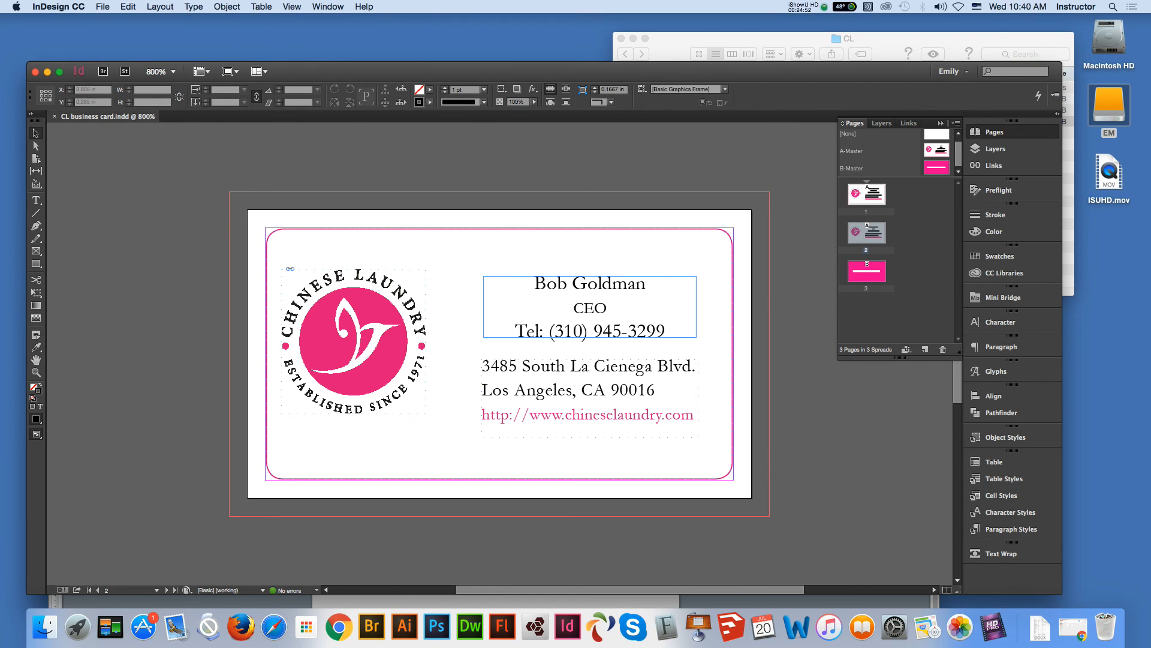
Compare the employee details on pages 1 and 2 by switching between the two cards
double_click(867, 195)
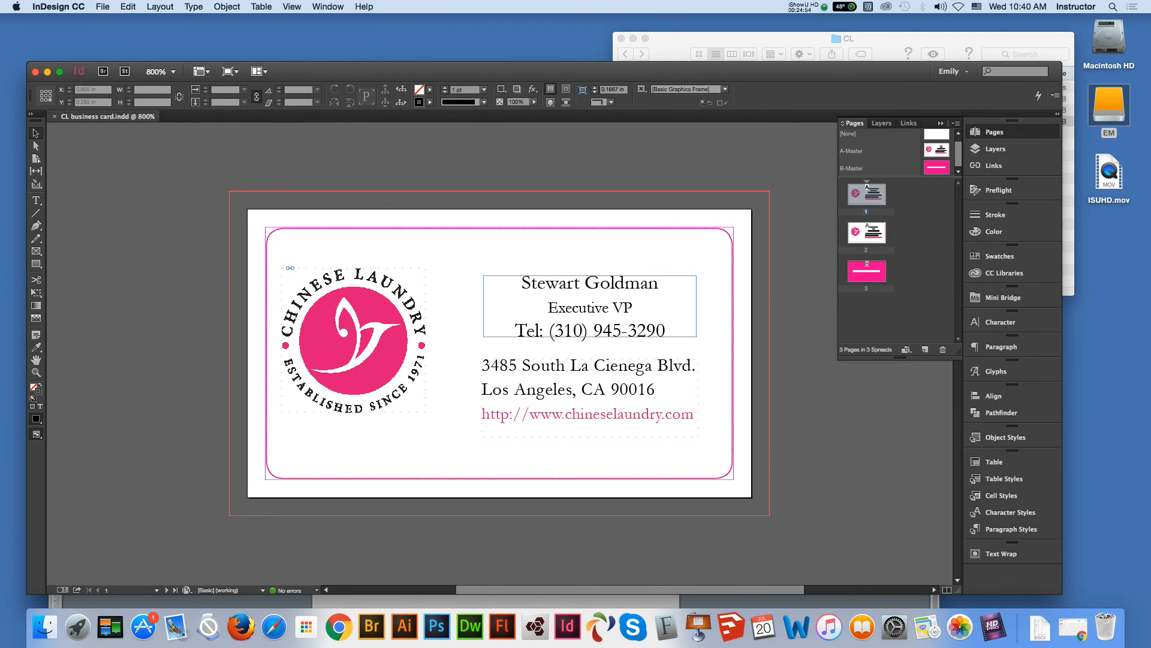
double_click(866, 233)
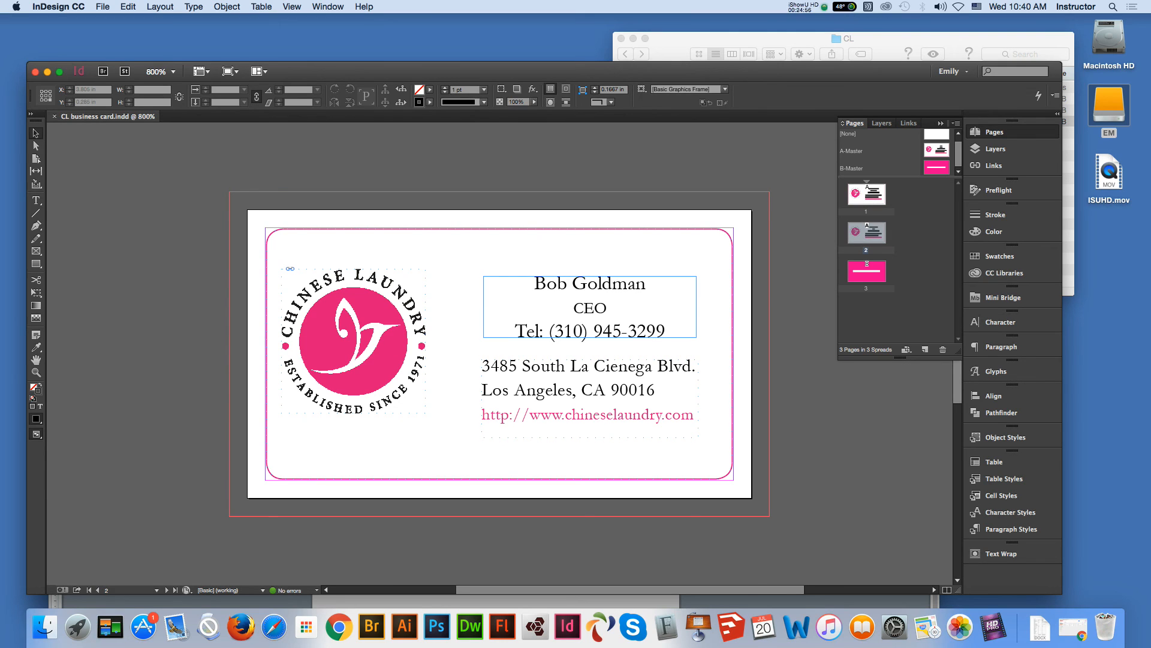
left_click(867, 195)
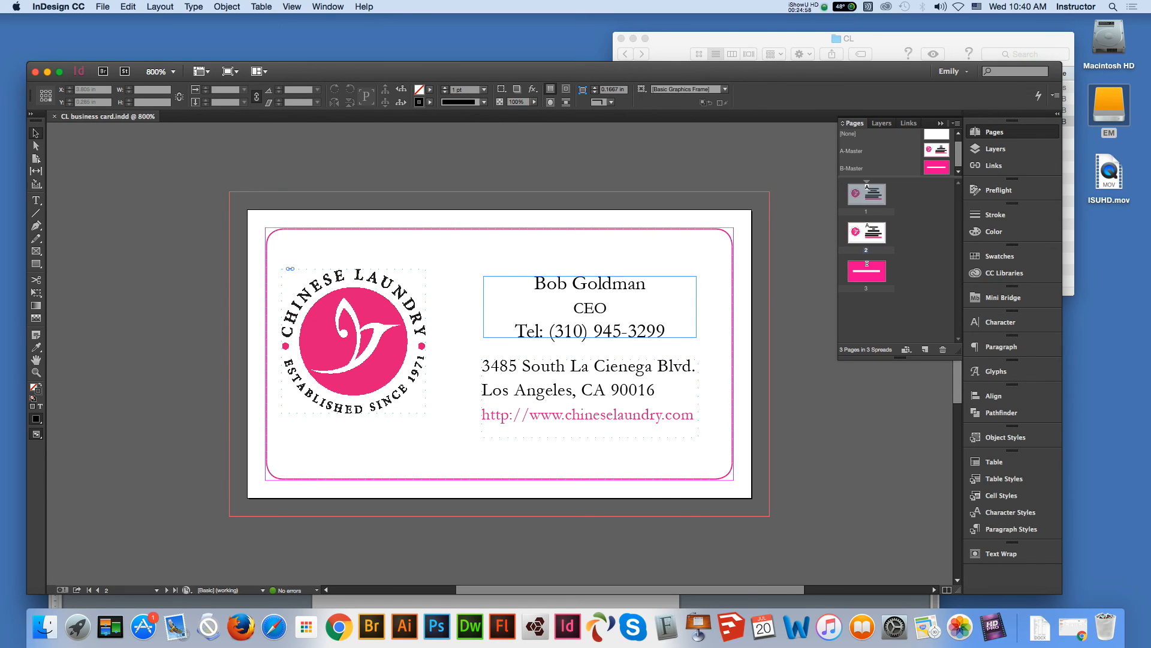
double_click(867, 194)
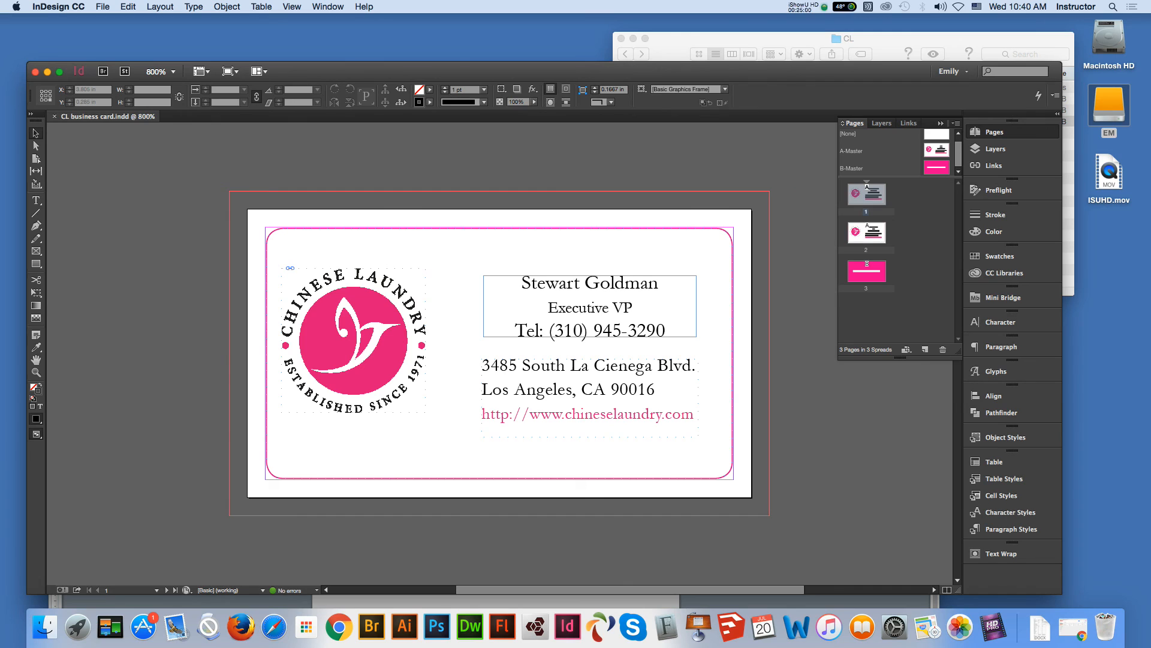
double_click(867, 233)
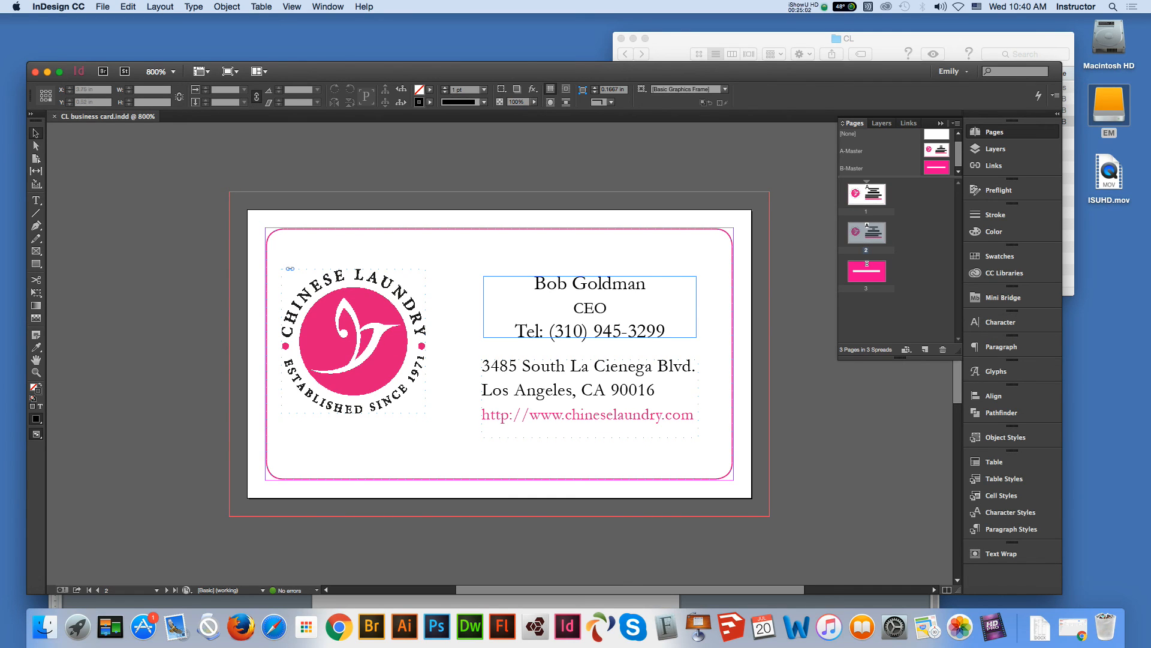